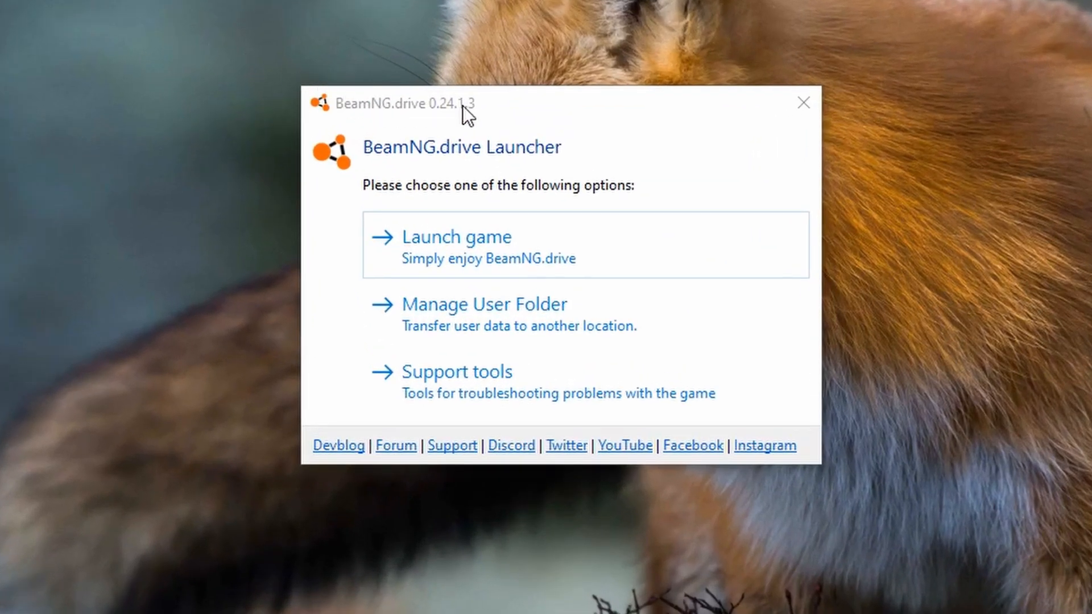
Open the BeamNG.drive 0.24 user folder in Explorer from the launcher's user folder management and open its mods folder
click(469, 102)
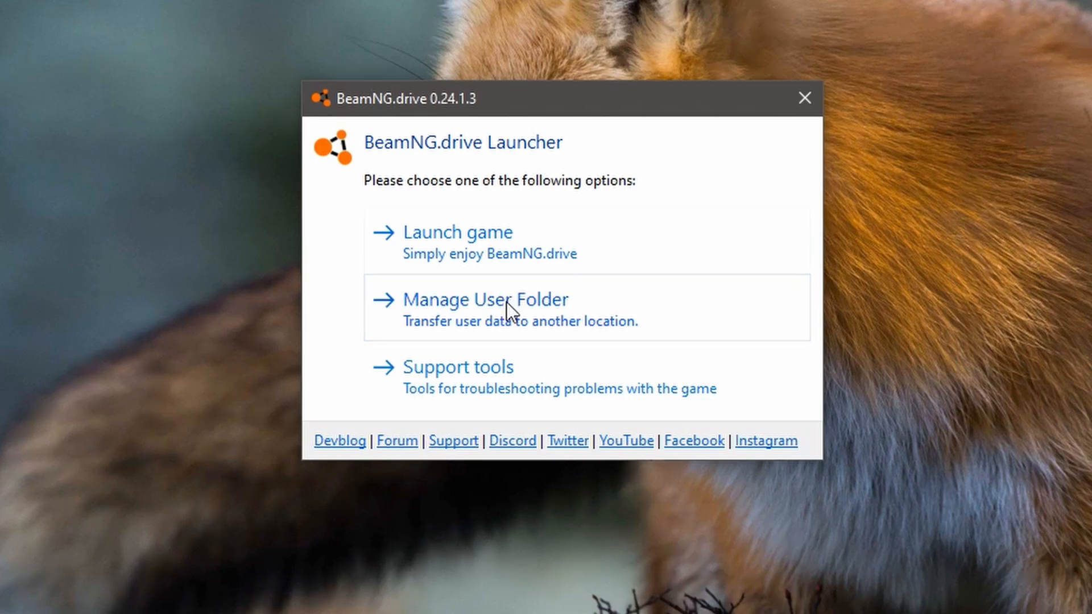
click(506, 302)
click(410, 251)
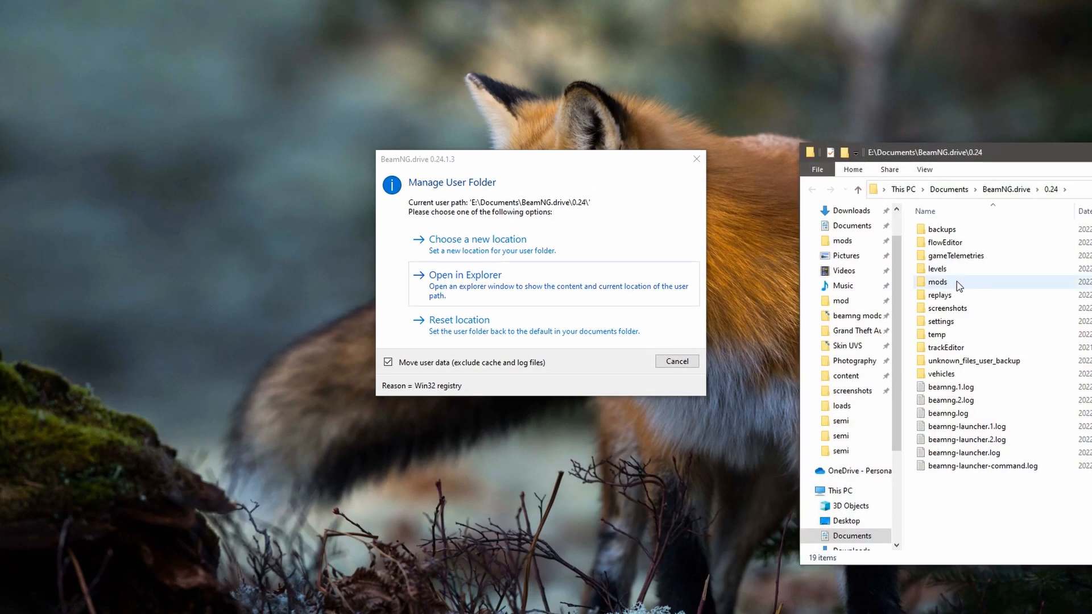
click(957, 281)
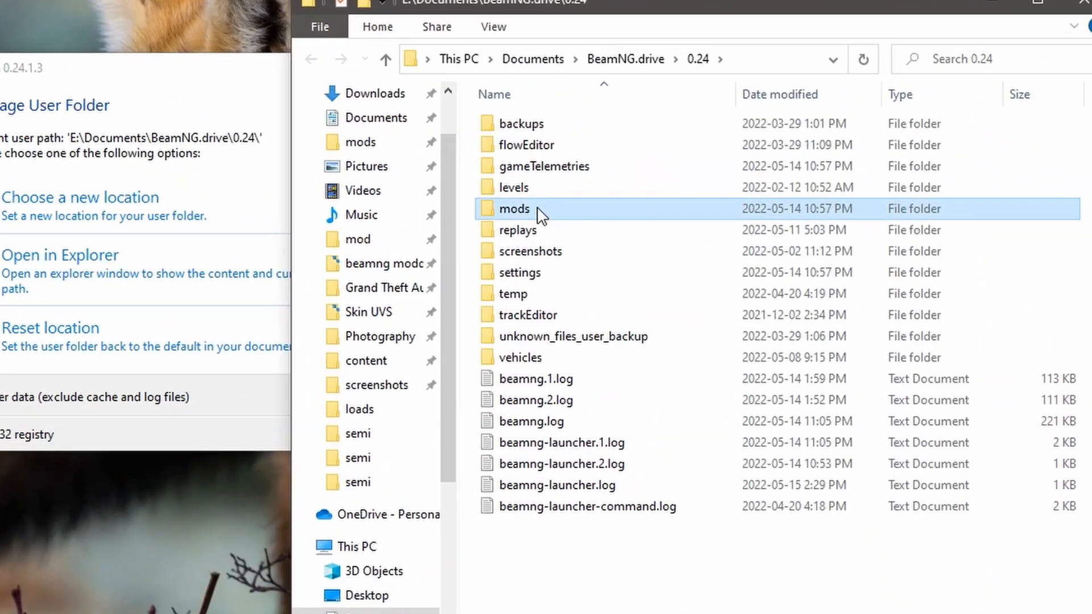
right_click(529, 208)
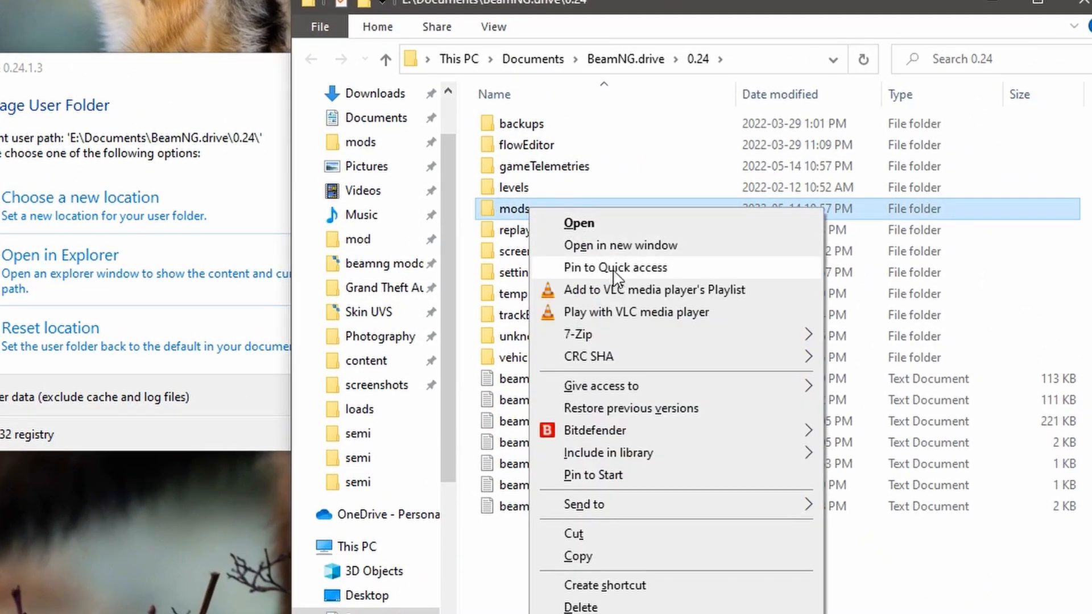
click(579, 223)
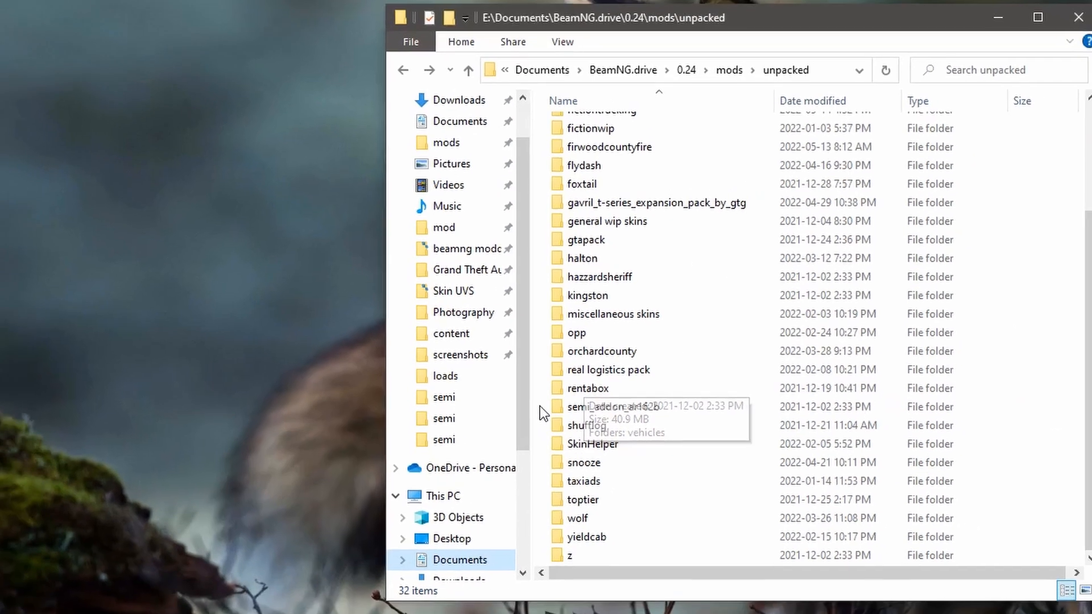
Create a folder named "Skin Tutorial" inside the unpacked mods folder
right_click(519, 420)
mouse_move(656, 559)
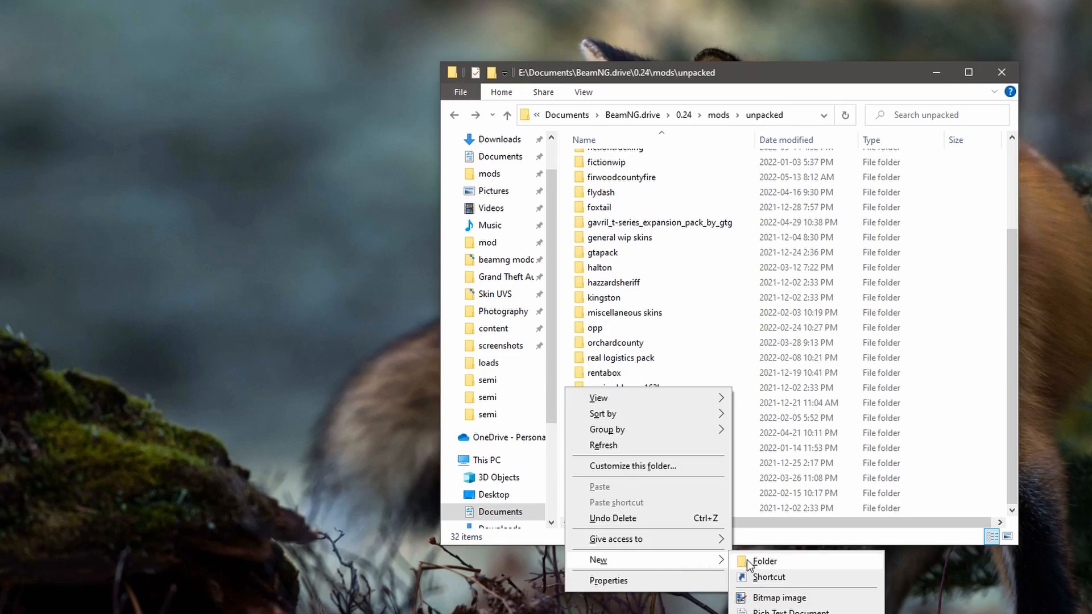
click(746, 560)
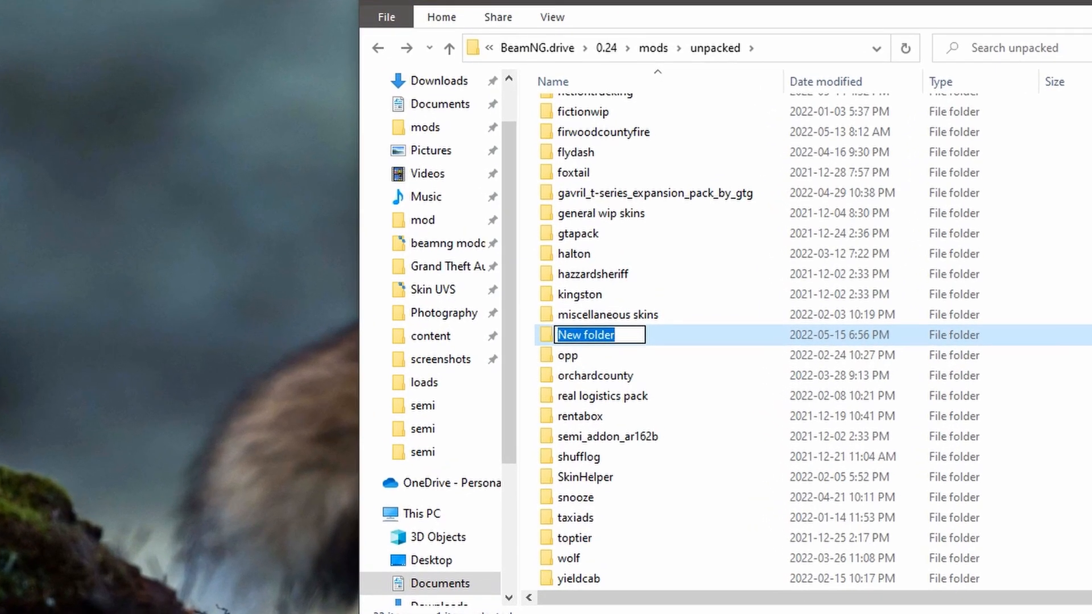
text(Skin Tu)
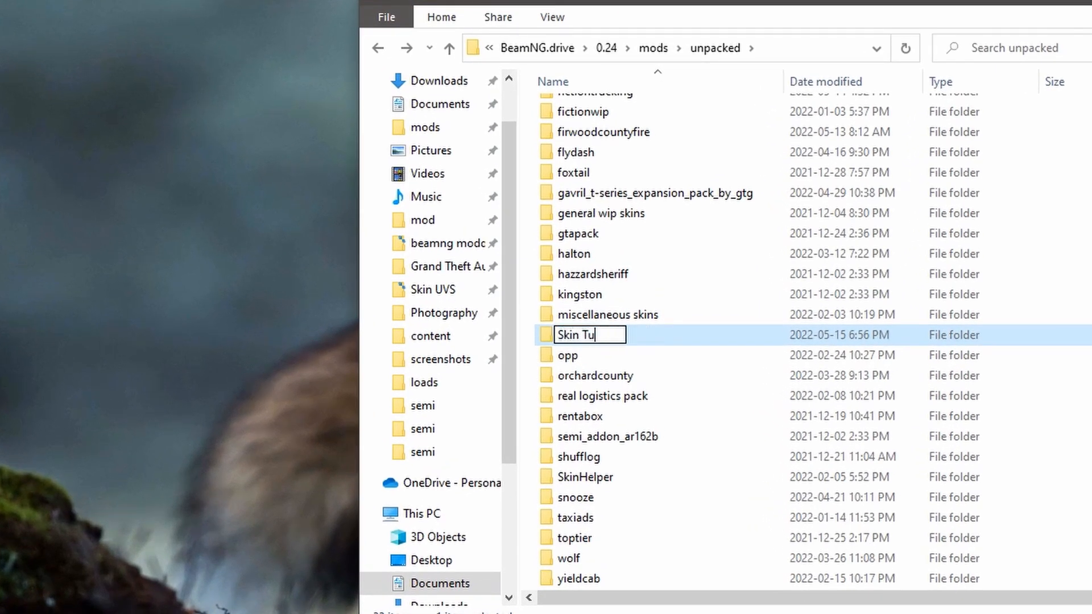
text(torial)
key(Return)
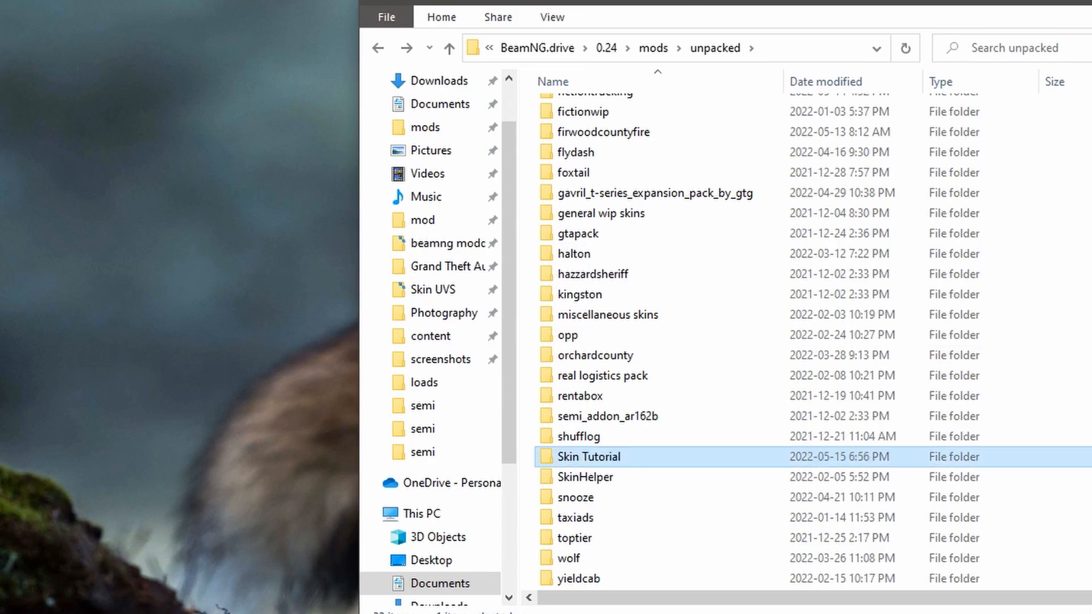
Create a folder named "vehicles" inside the Skin Tutorial folder
double_click(576, 457)
right_click(604, 223)
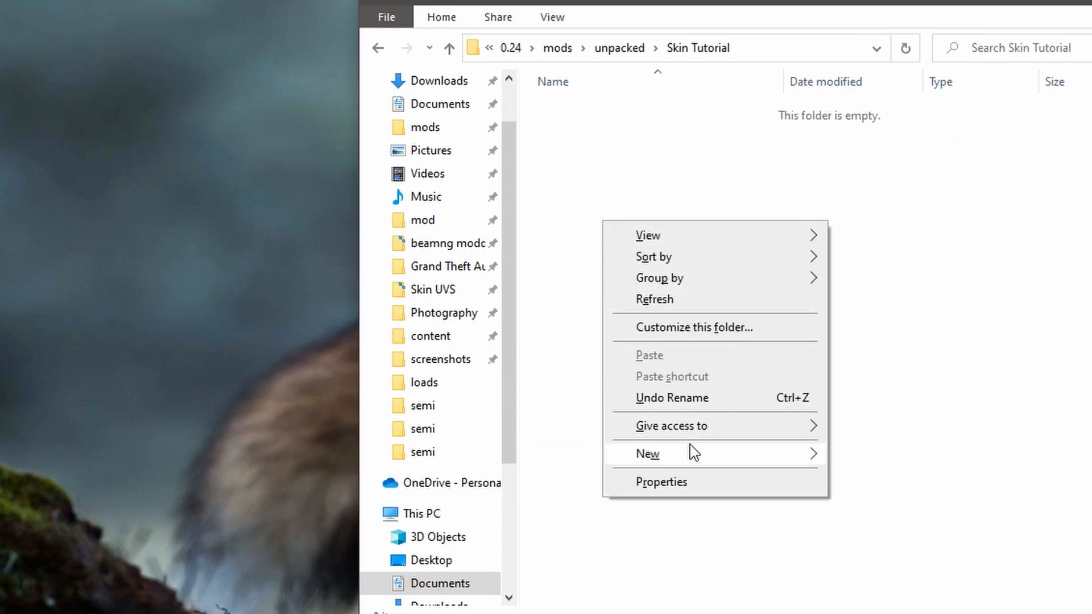
mouse_move(690, 454)
click(863, 459)
text(vehicles)
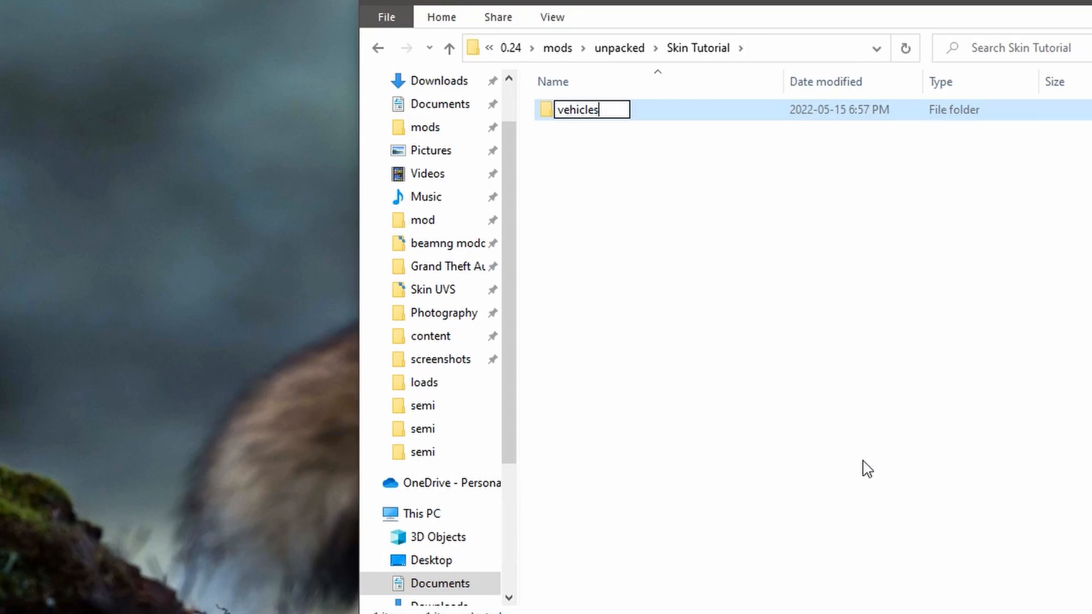
key(Return)
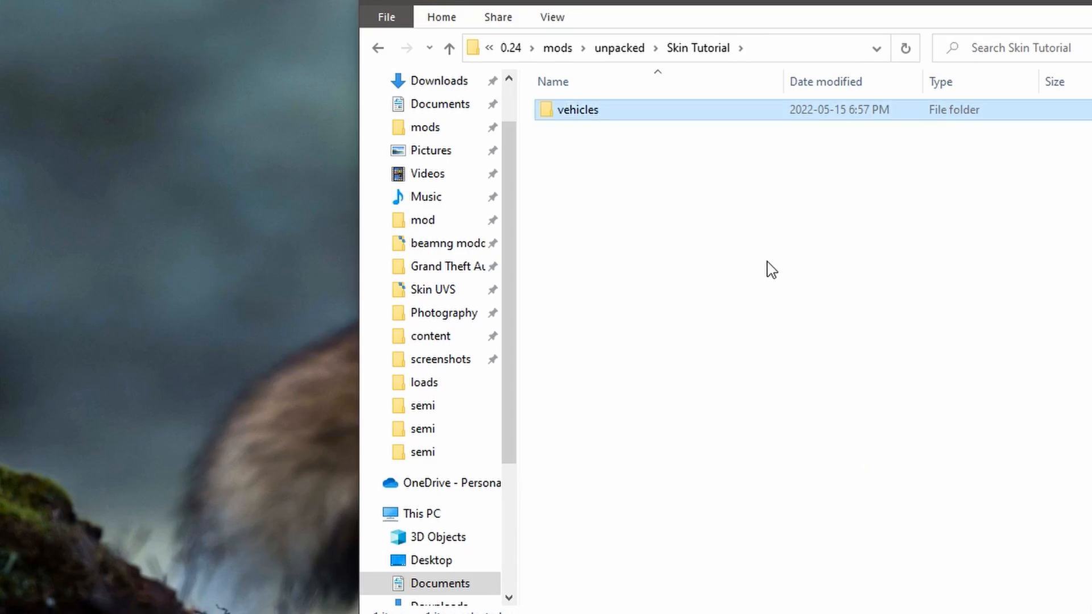
Create a folder named "pickup" inside the new vehicles folder
key(Return)
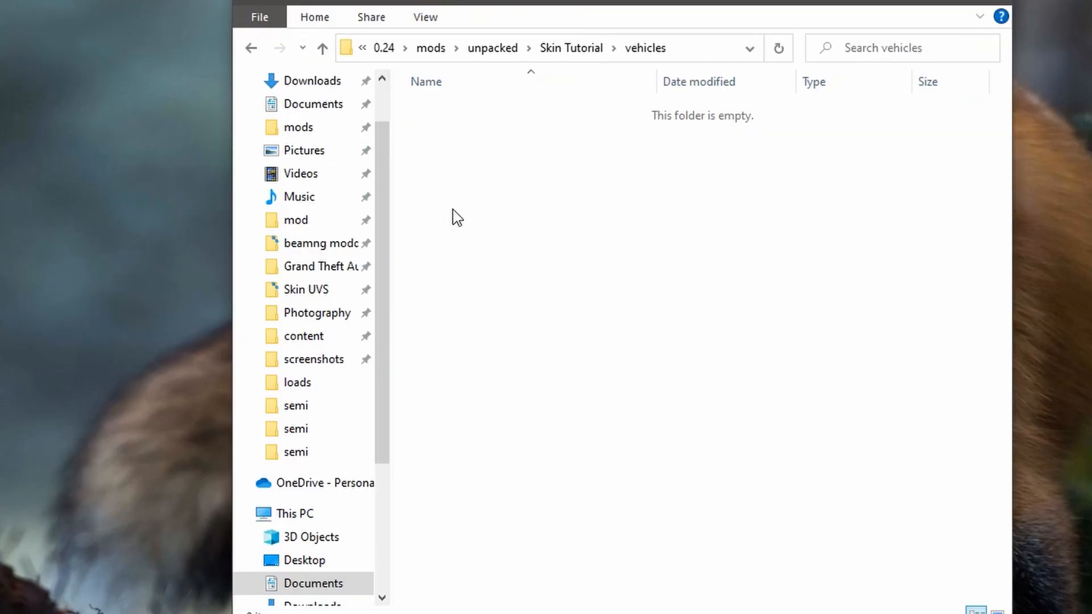
right_click(468, 211)
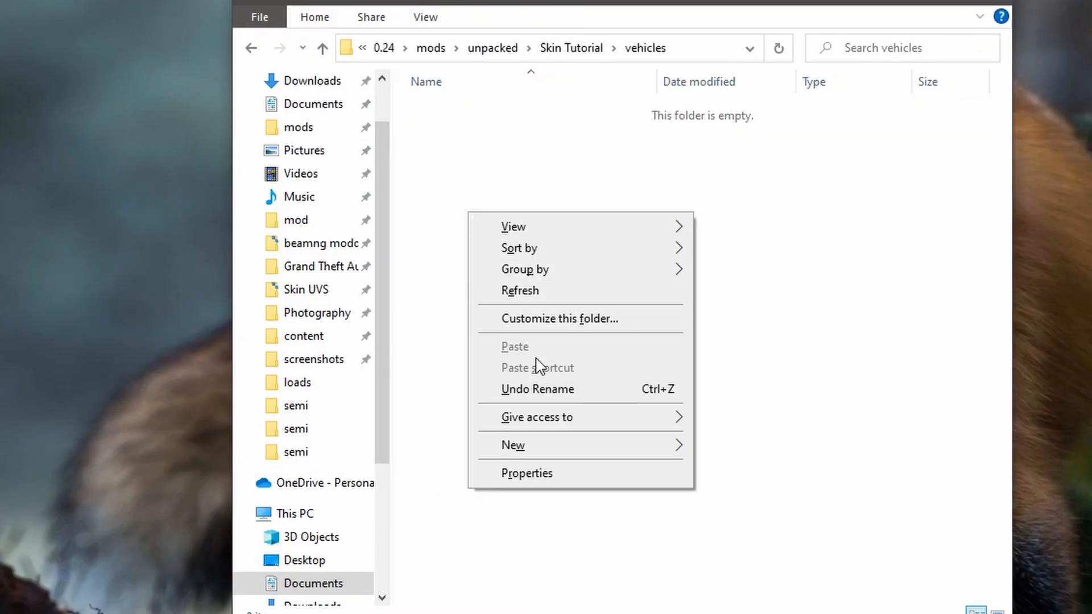
mouse_move(560, 446)
click(734, 448)
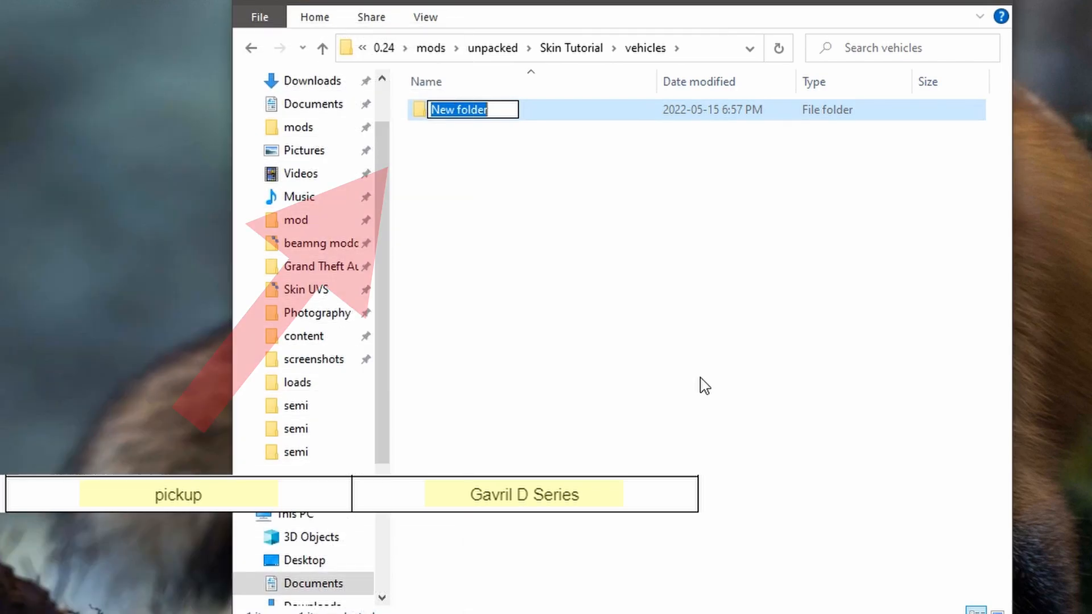
text(pickup)
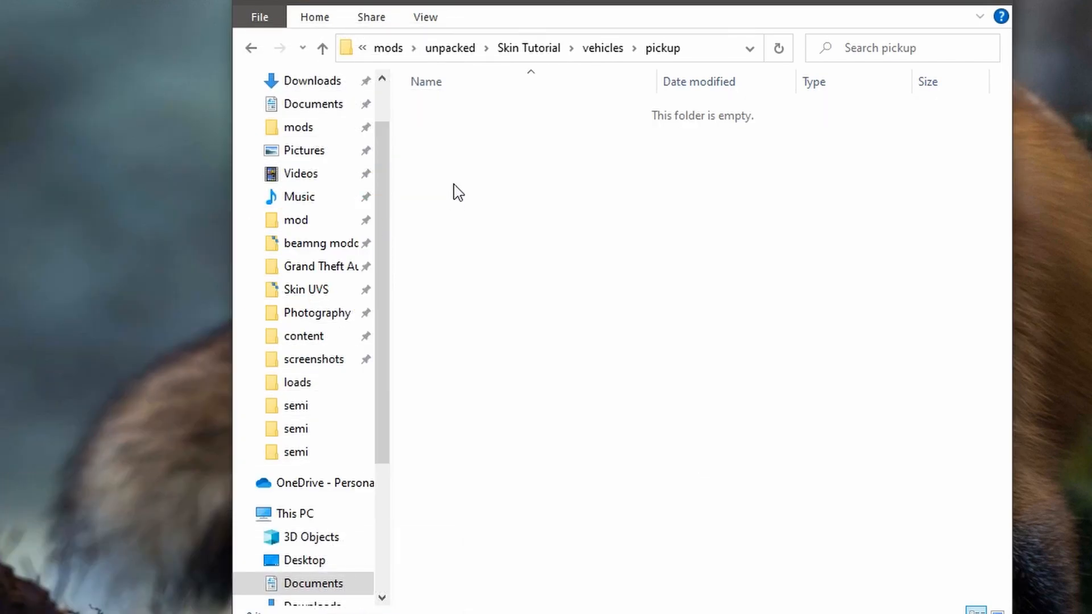
Create a folder named "skintutorial" inside the pickup folder
right_click(453, 224)
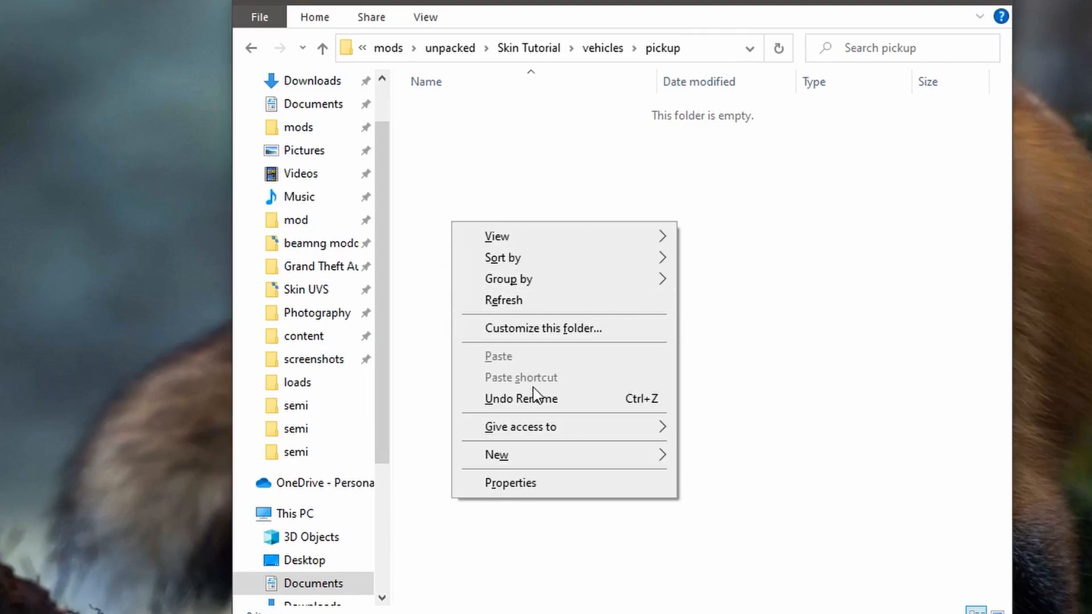
mouse_move(602, 456)
click(721, 457)
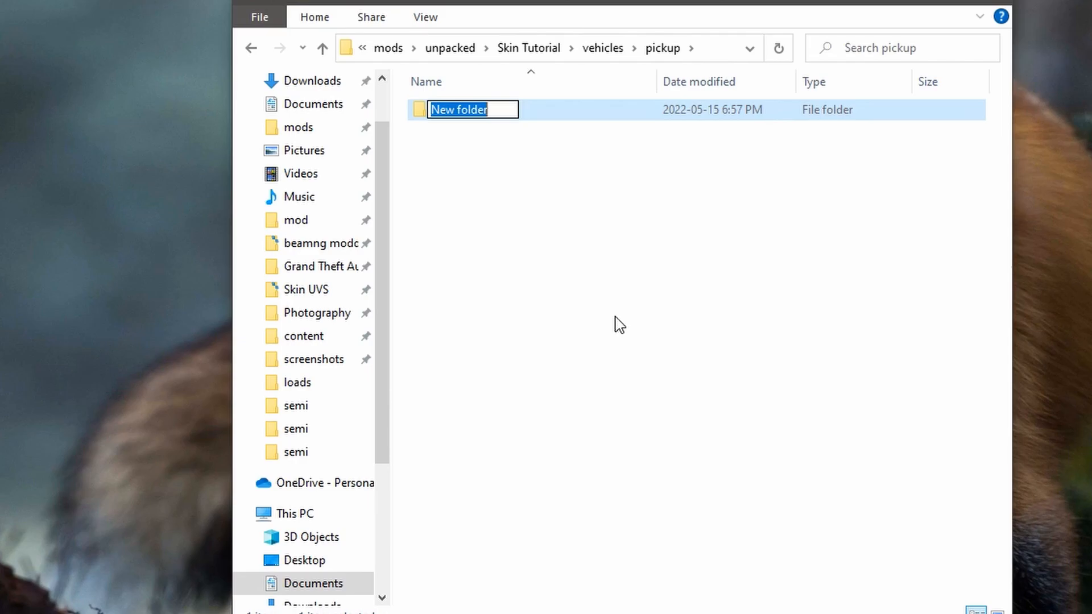
text(skintutori)
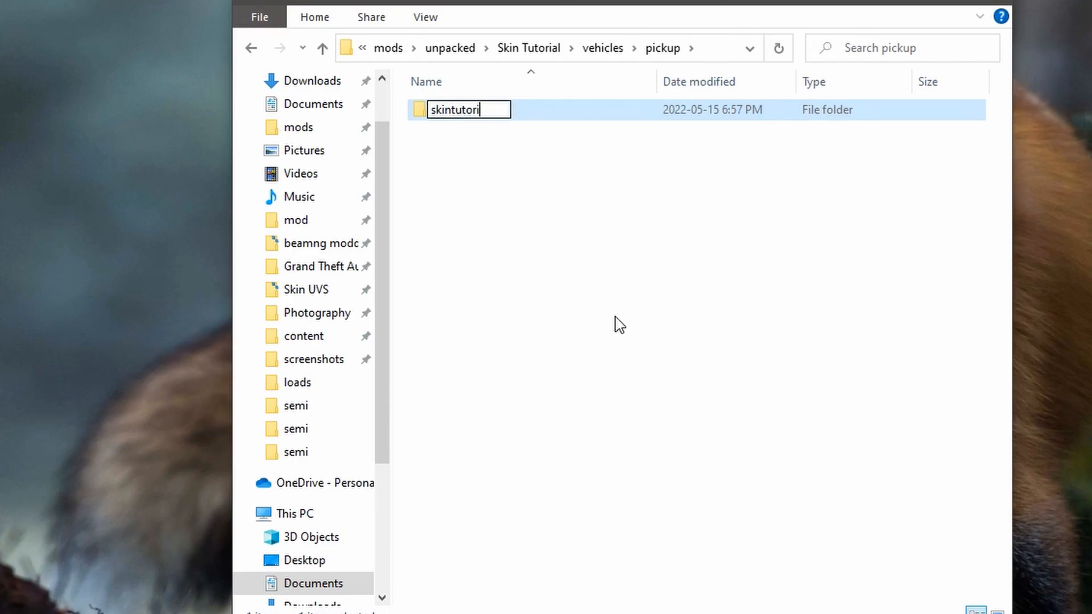
text(al)
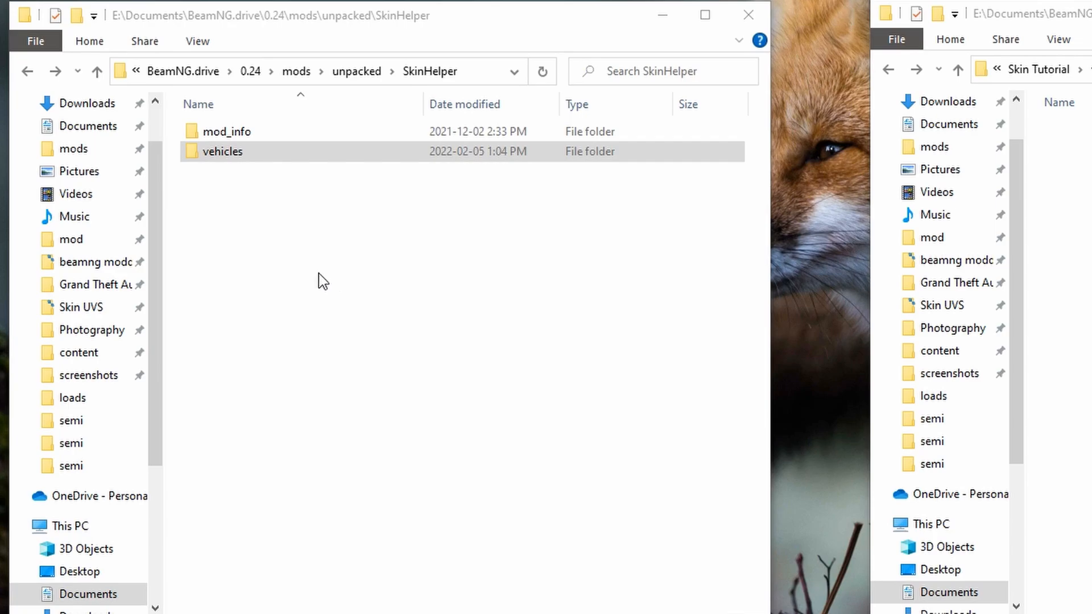
Open the pickup template folder inside the SkinHelper mod's vehicles folder
click(230, 154)
double_click(230, 161)
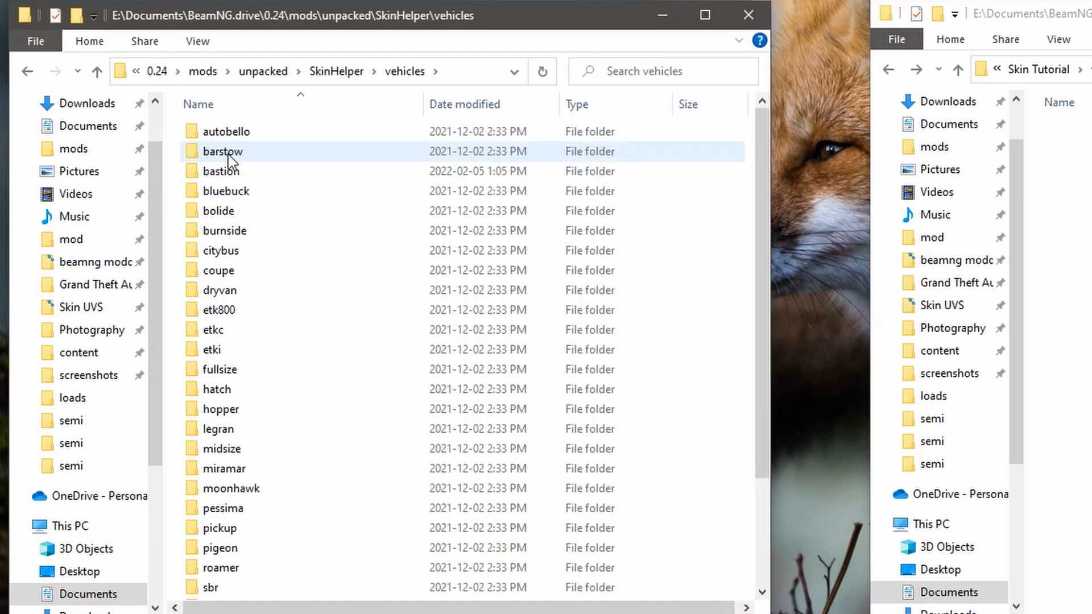
scroll(233, 296, down, 2)
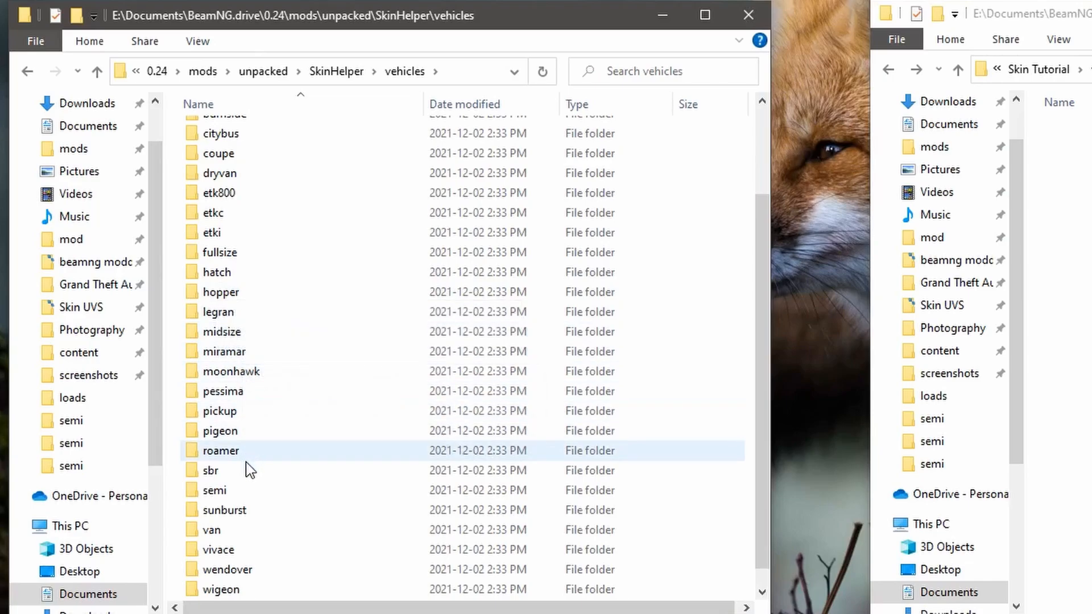
double_click(219, 411)
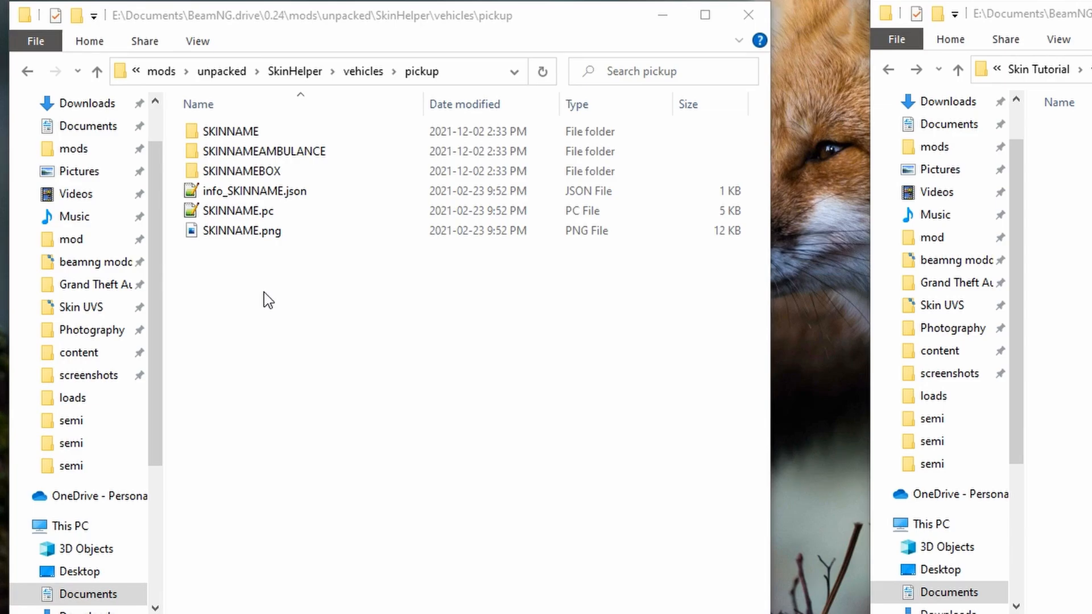
Review the SKINNAME, SKINNAMEAMBULANCE and SKINNAMEBOX template folders, checking the files inside the ambulance one
click(251, 132)
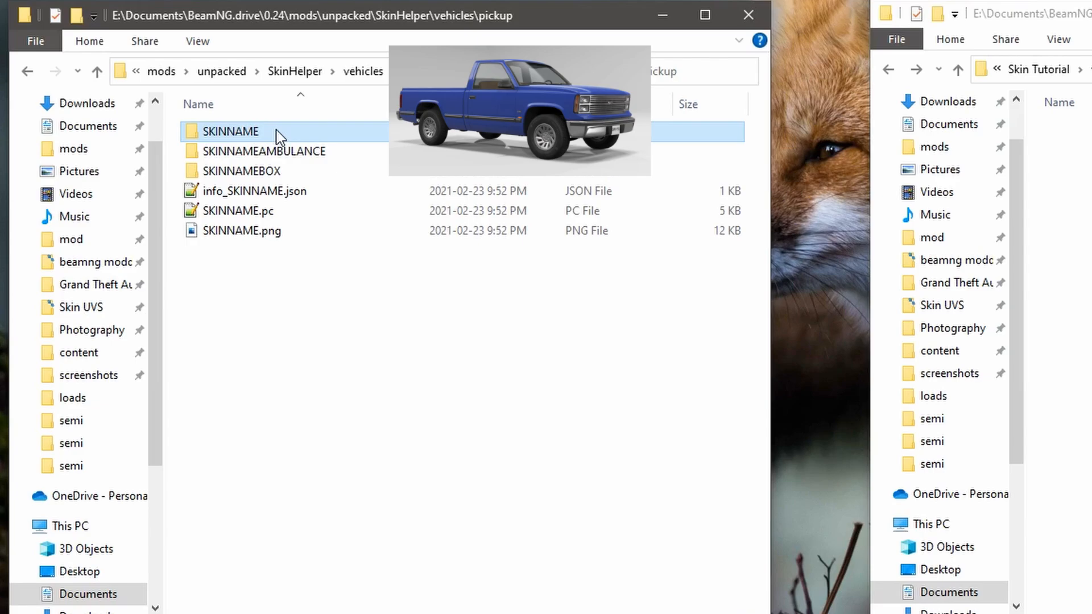
click(353, 162)
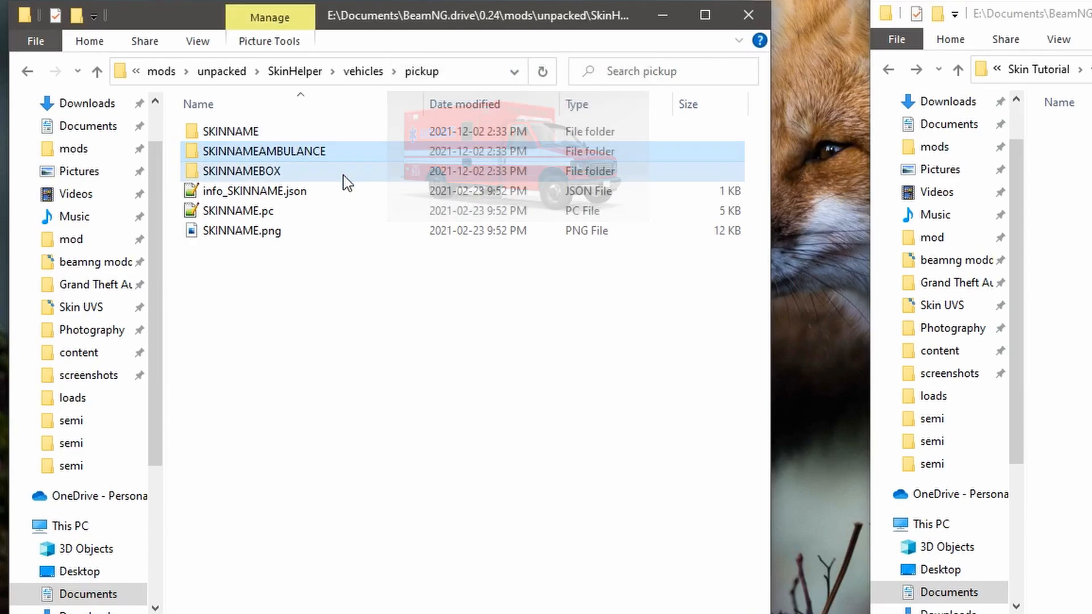
click(347, 182)
double_click(343, 154)
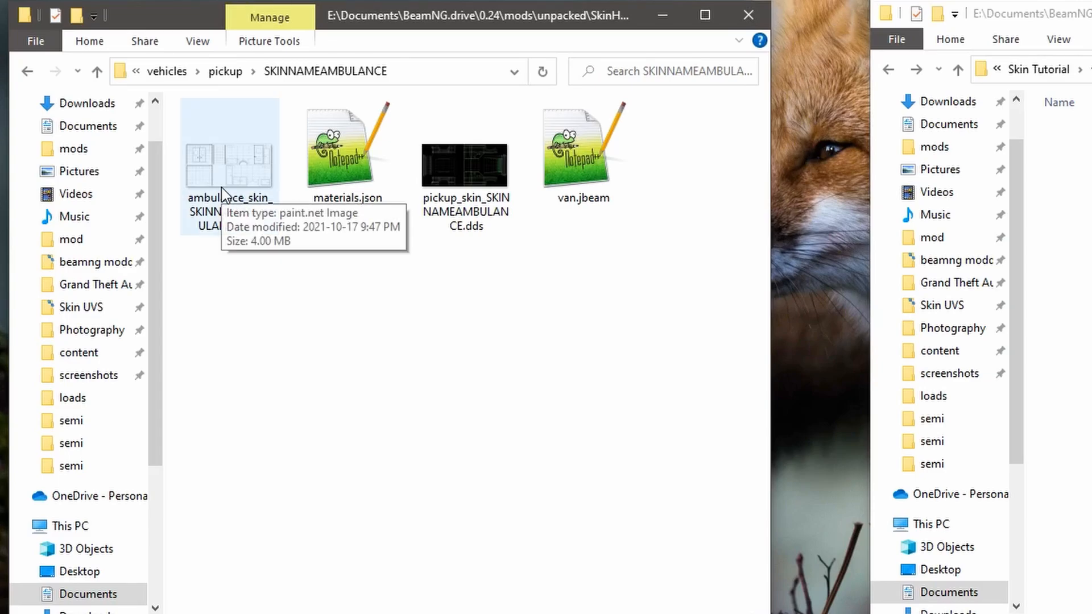
key(alt+Up)
Copy materials.json and pickup.jbeam from the SKINNAME template folder into the skintutorial folder
double_click(244, 138)
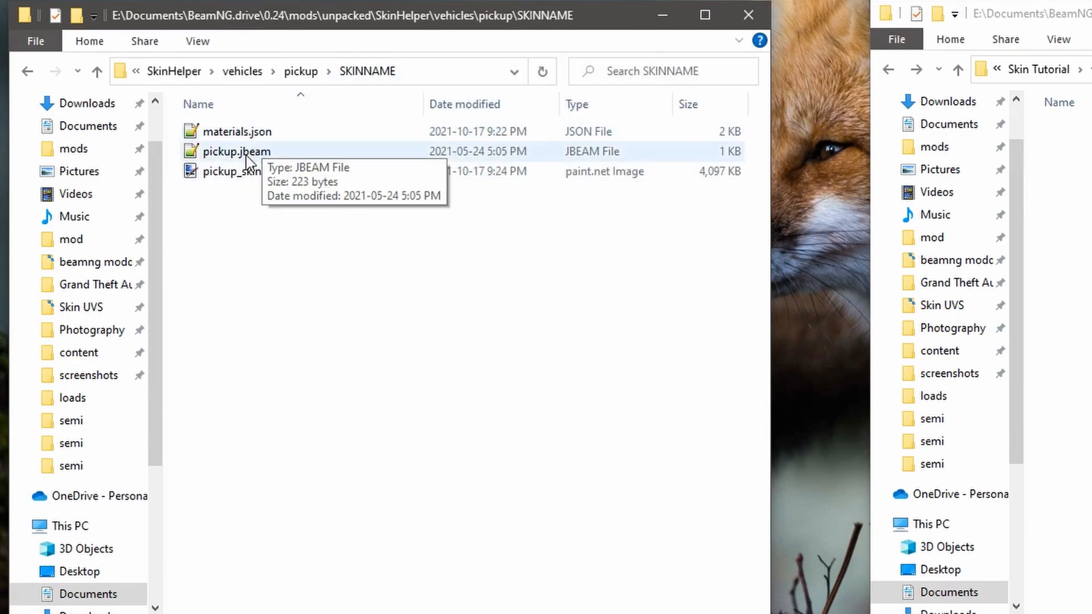
click(299, 161)
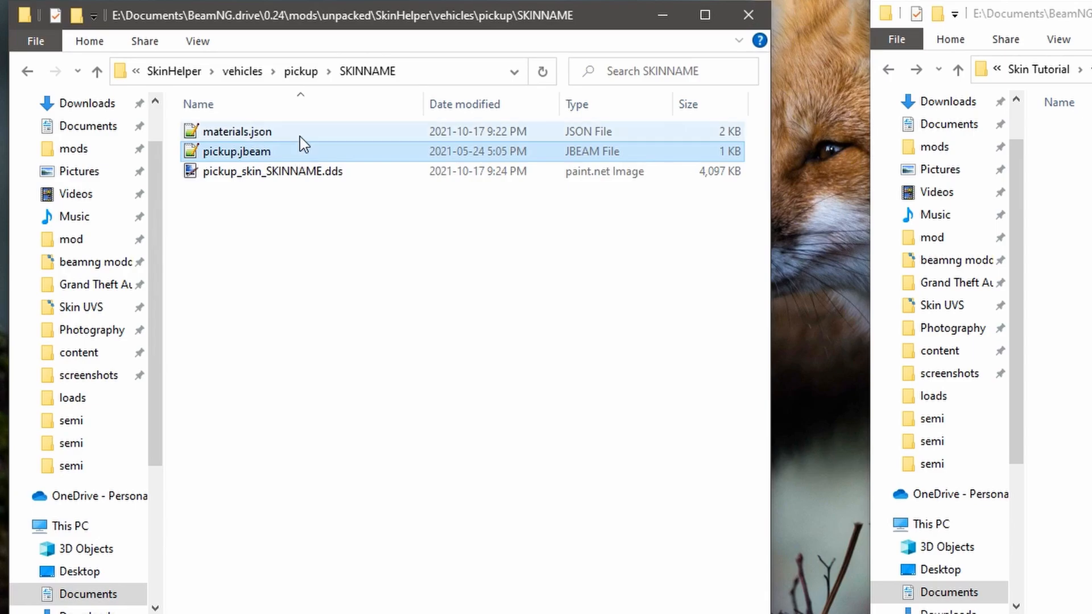
ctrl+click(301, 133)
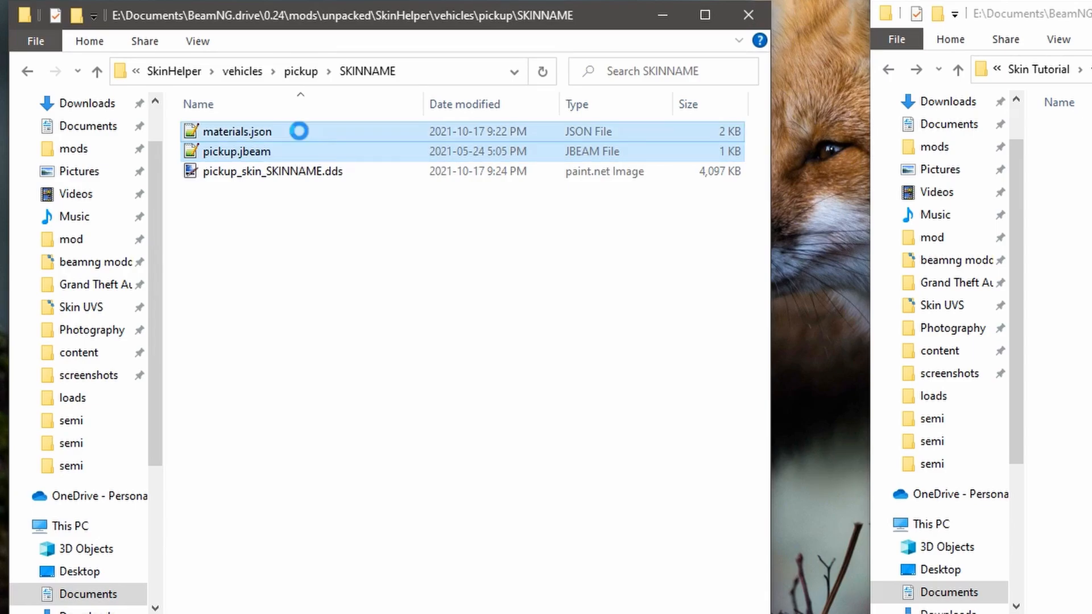
right_click(299, 132)
click(316, 324)
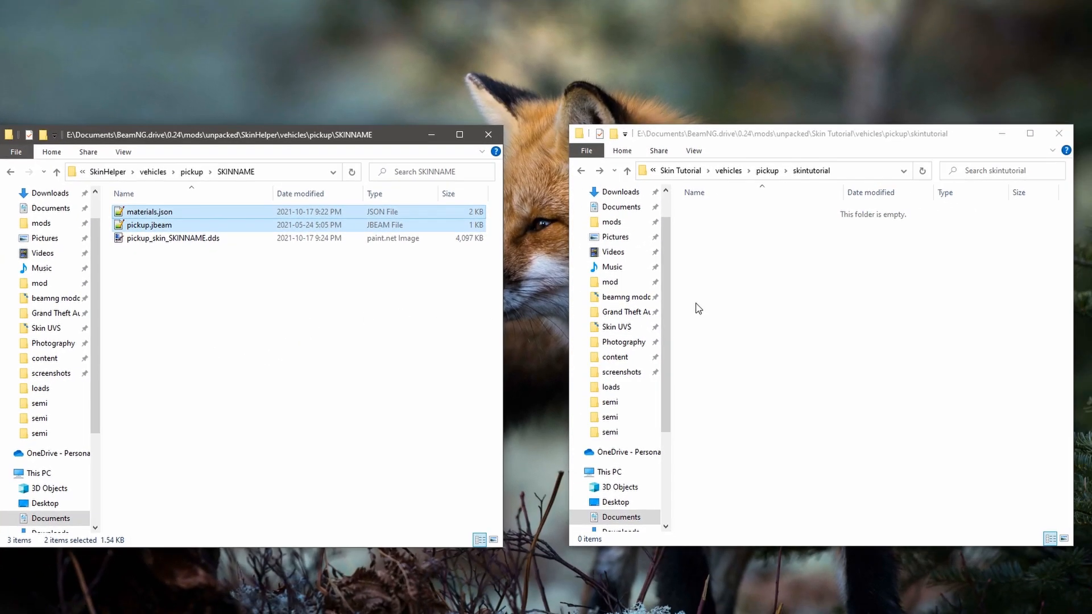
right_click(845, 271)
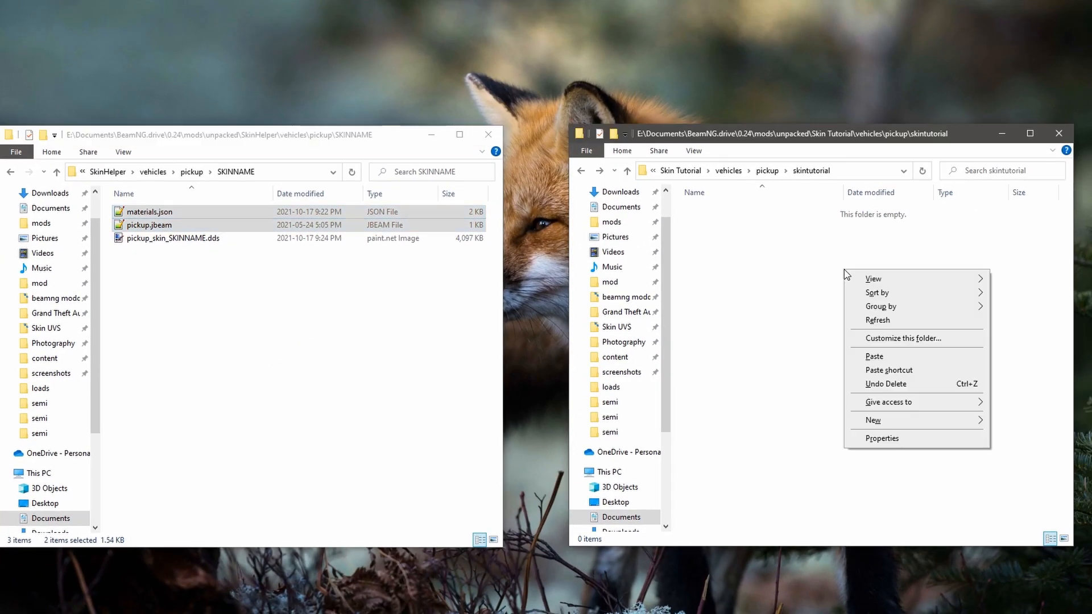
click(874, 357)
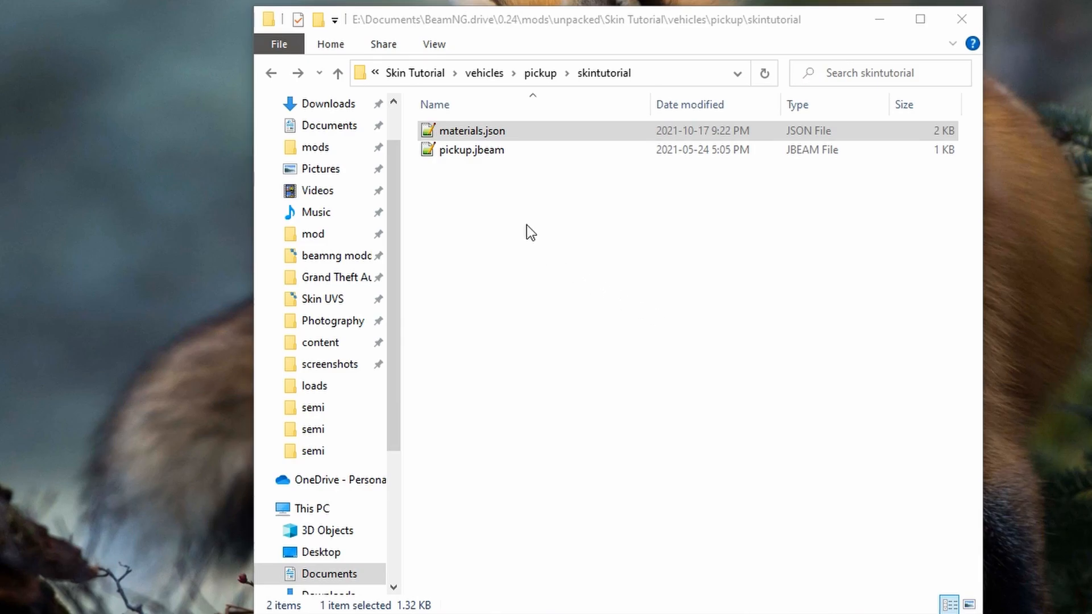
Open pickup.jbeam with Notepad++ and set it as the default app for .jbeam files
click(485, 153)
right_click(485, 153)
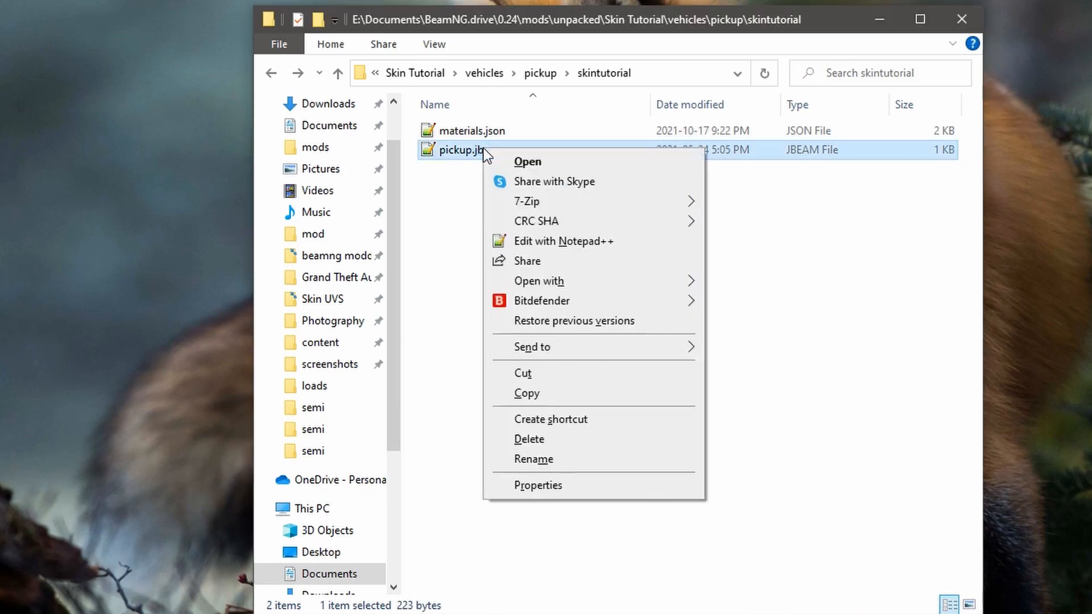
mouse_move(650, 287)
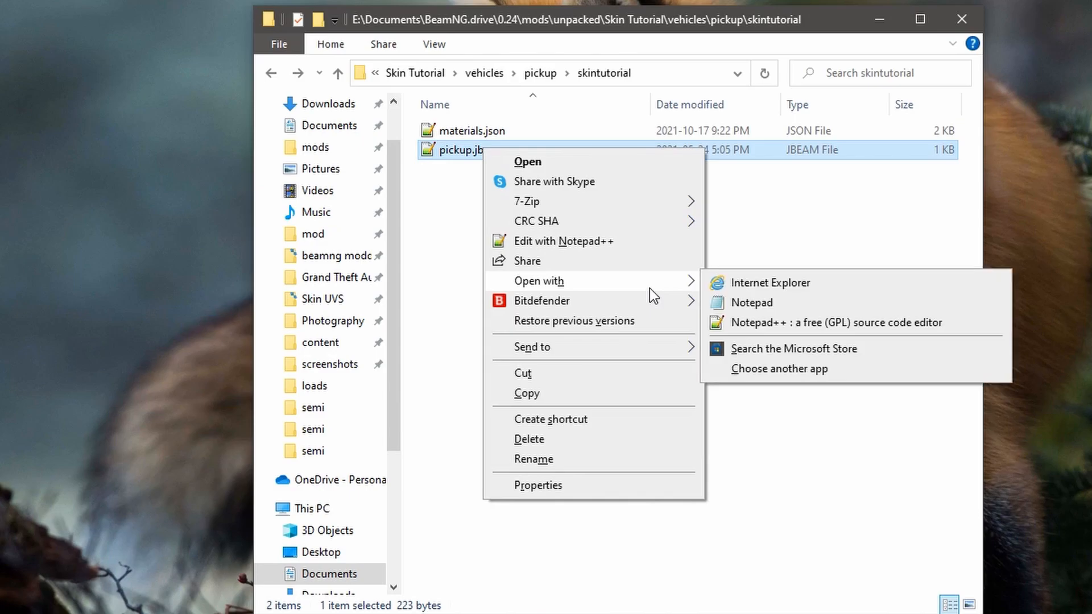
click(824, 368)
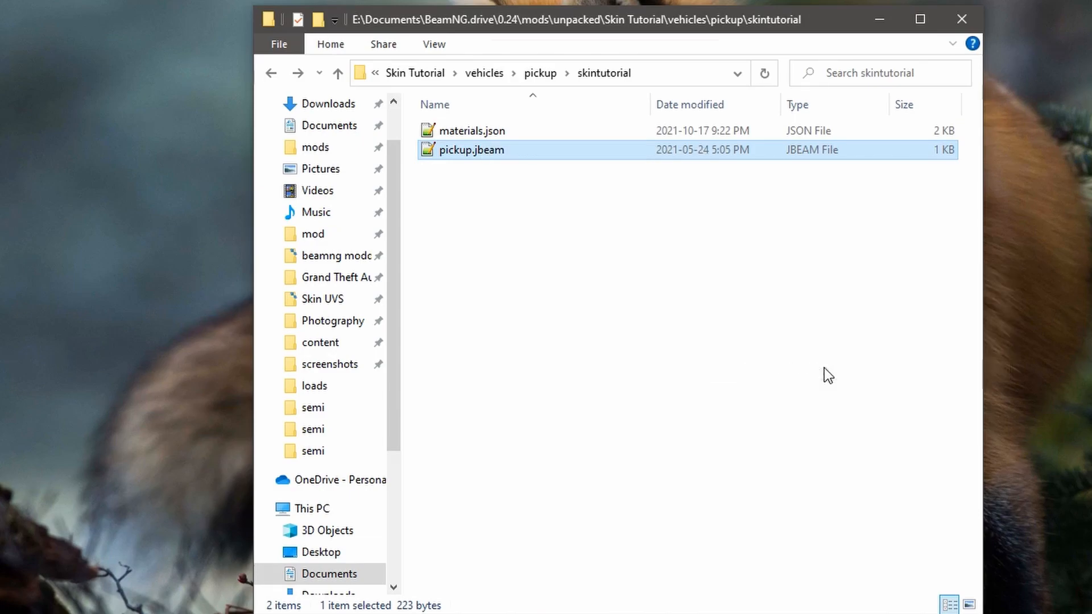
click(398, 400)
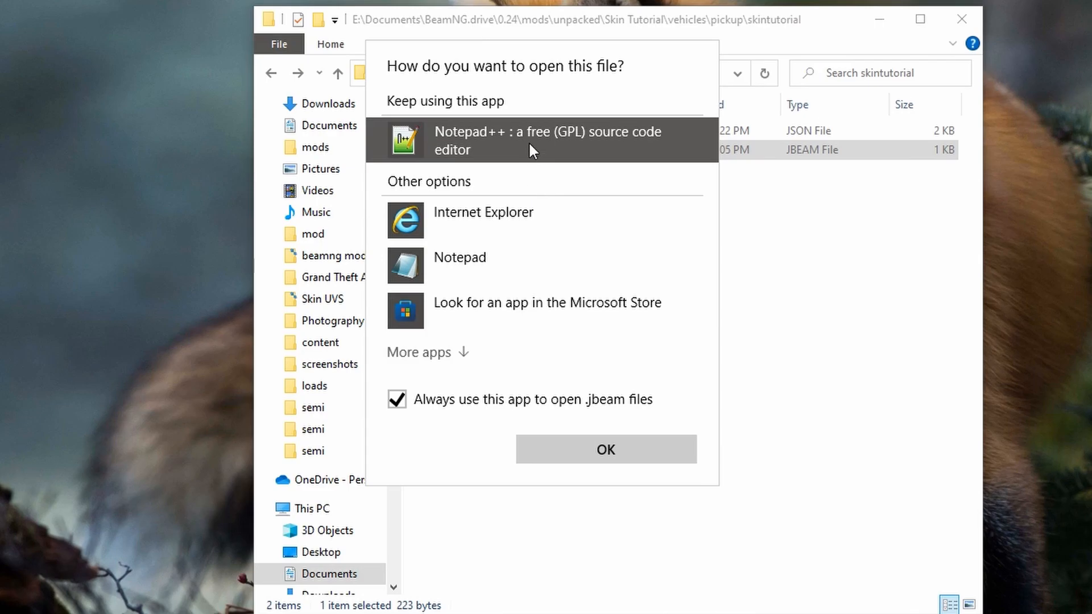
click(646, 446)
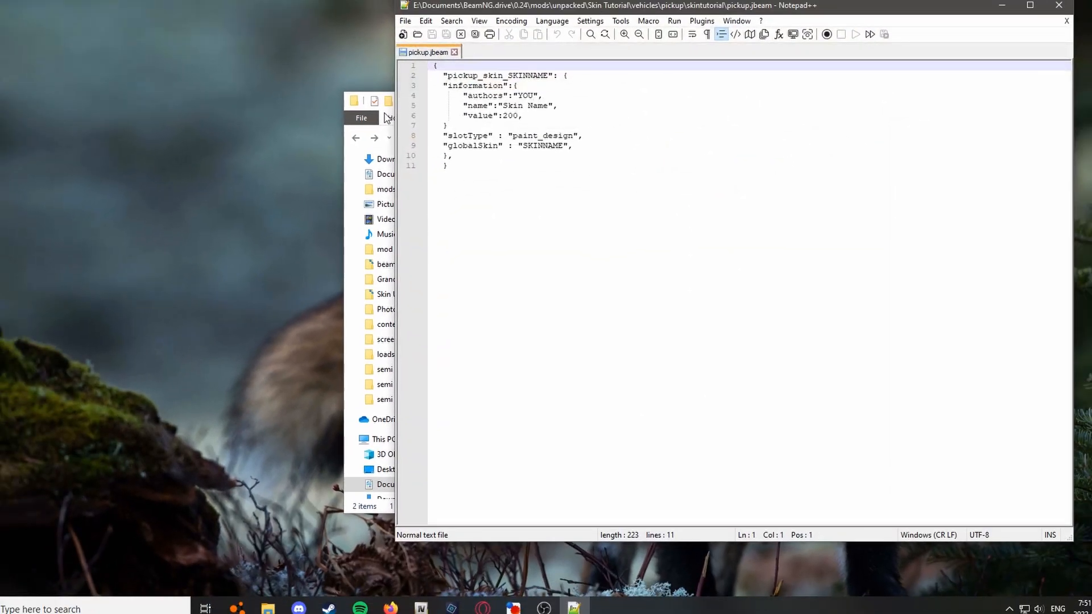
Arrange the skintutorial folder window beside Notepad++ and open materials.json in the editor
click(385, 117)
drag(460, 101, 73, 147)
drag(107, 226, 655, 205)
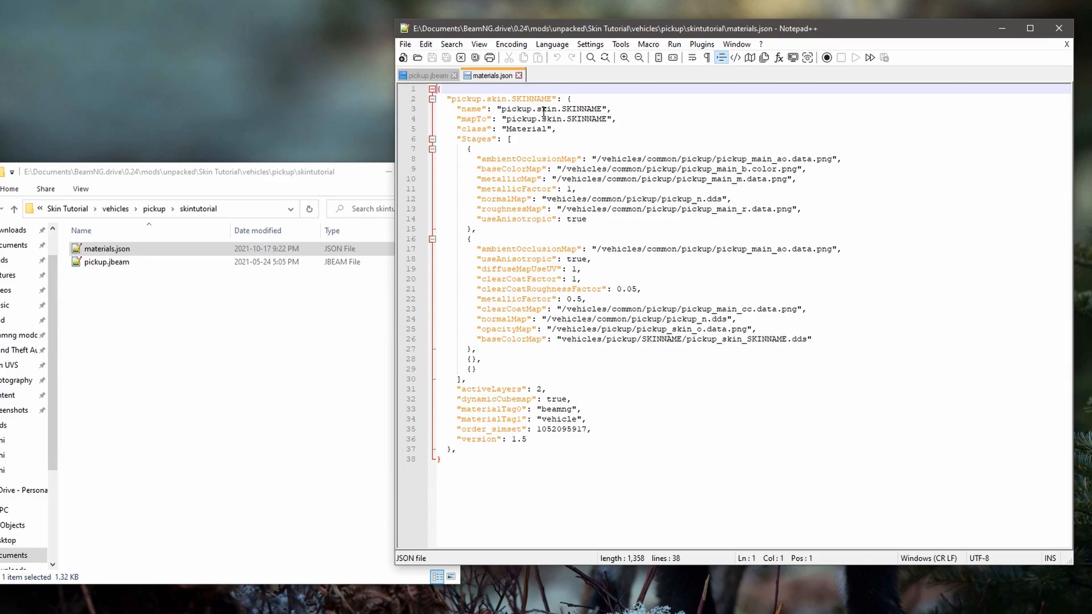
Replace every occurrence of SKINNAME with skintutorial in materials.json and save the file
double_click(530, 99)
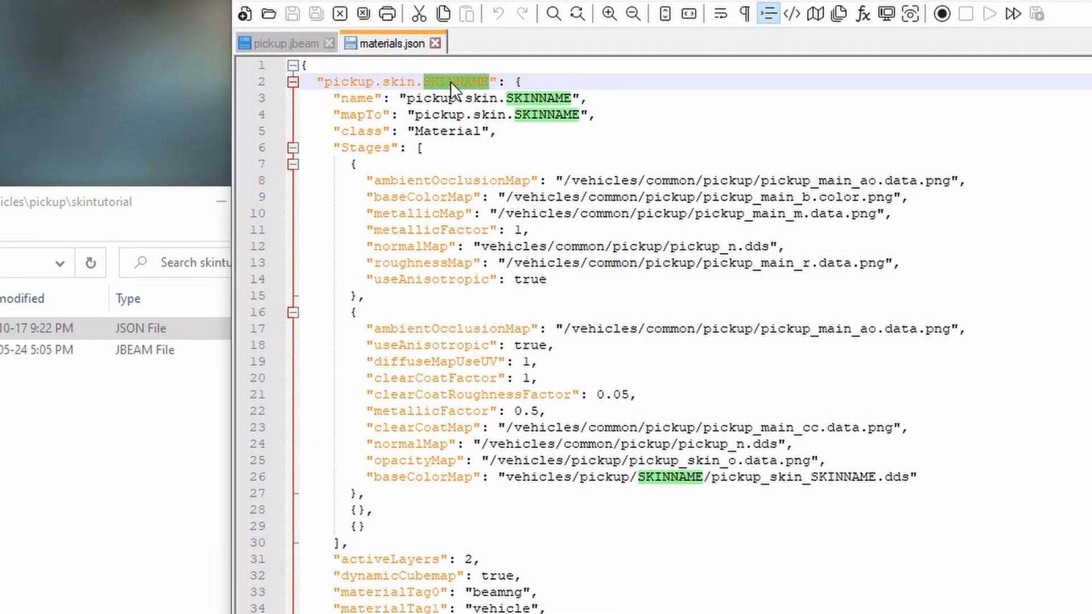
key(ctrl+f)
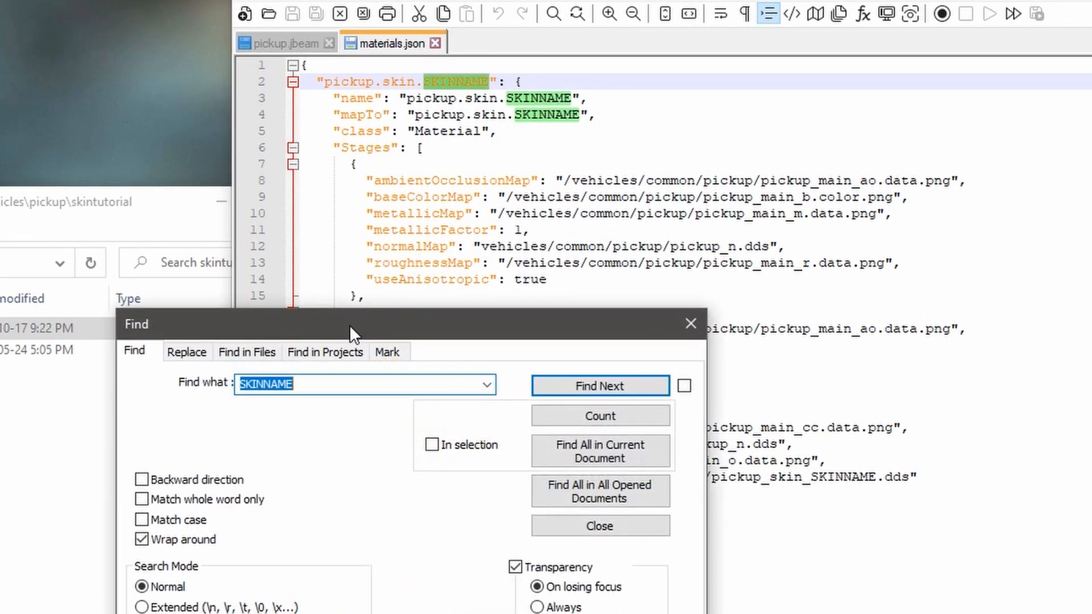
drag(349, 325, 247, 251)
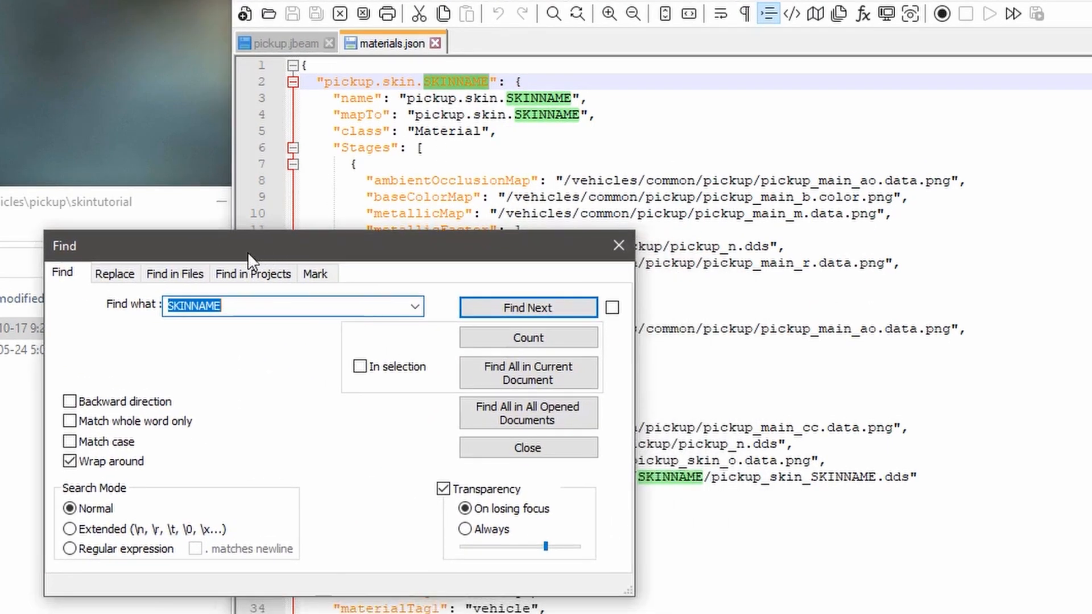
click(126, 279)
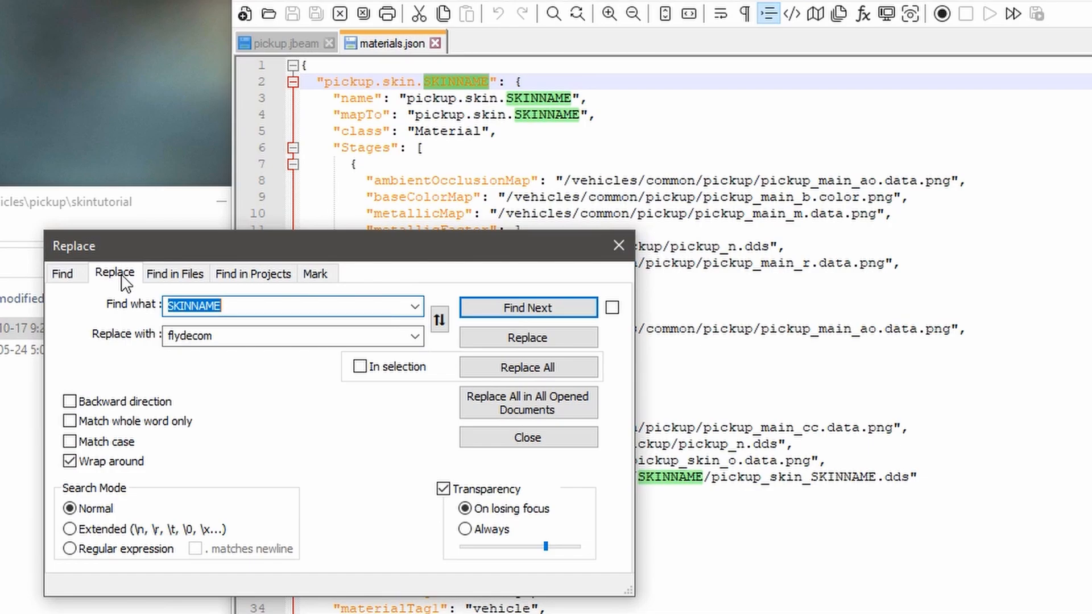
double_click(233, 337)
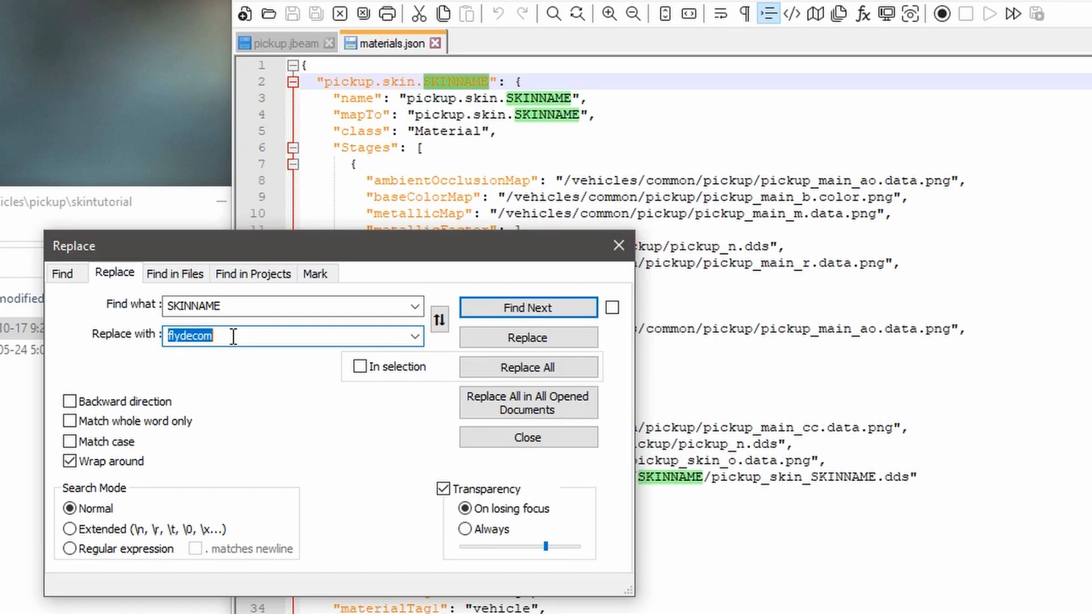
text(skintutorial)
click(493, 370)
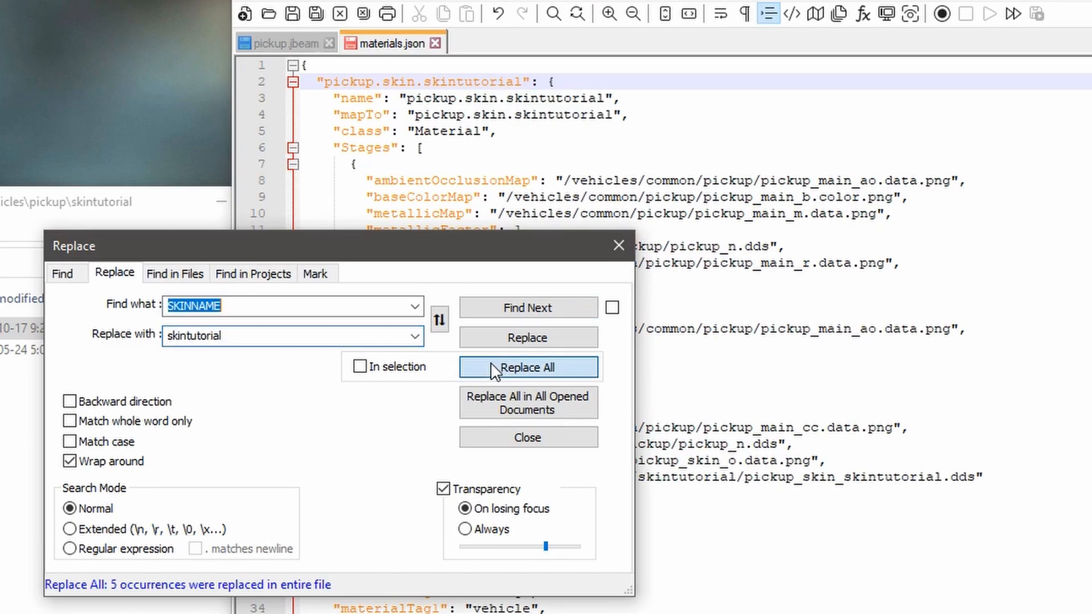
click(293, 14)
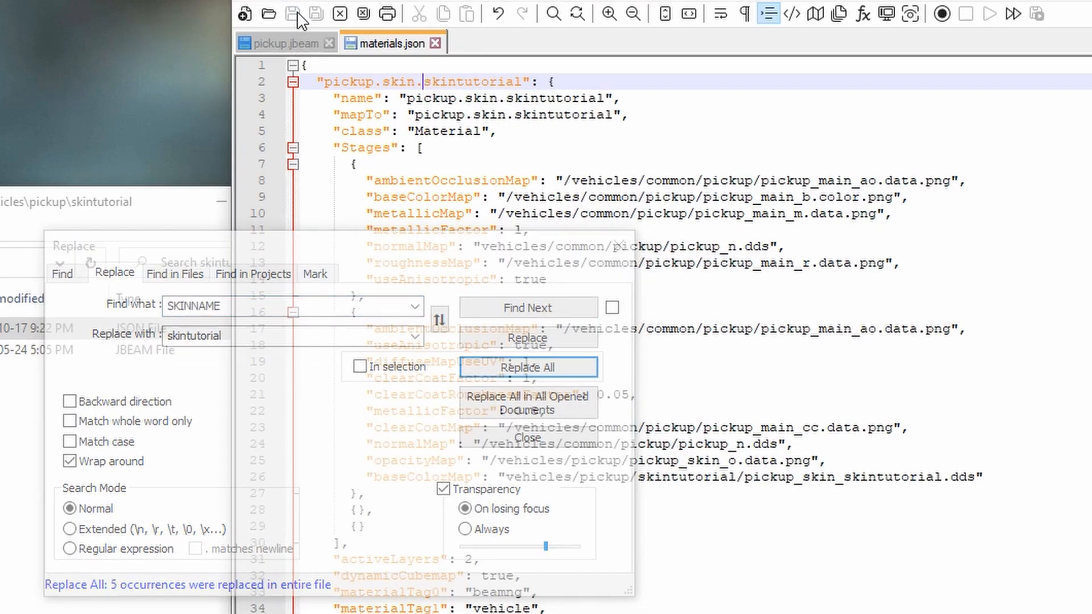
Replace every occurrence of SKINNAME with skintutorial in pickup.jbeam
click(294, 43)
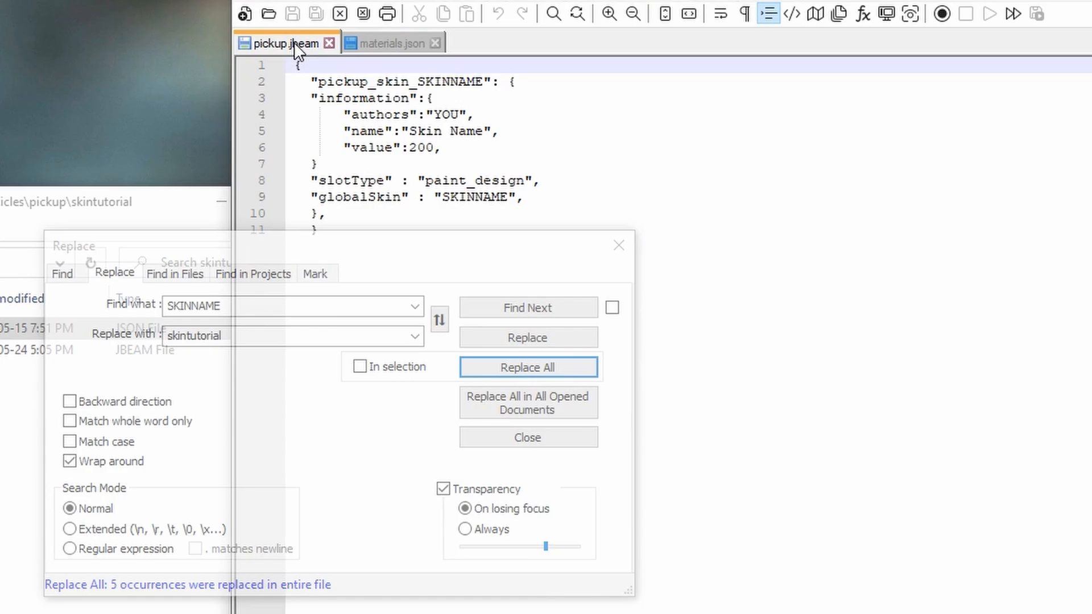
drag(354, 246, 586, 273)
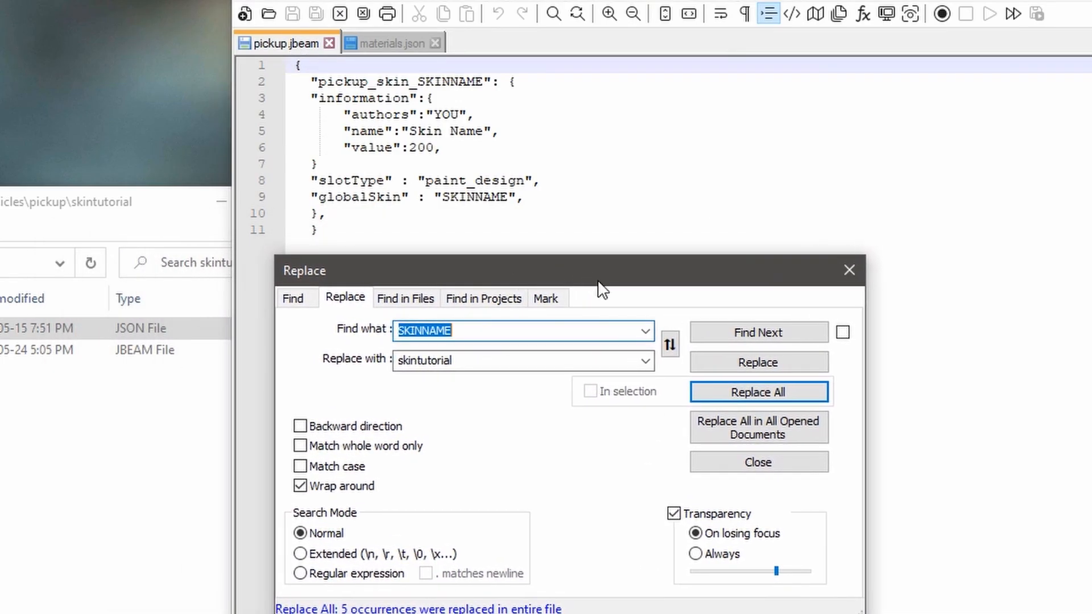
click(749, 395)
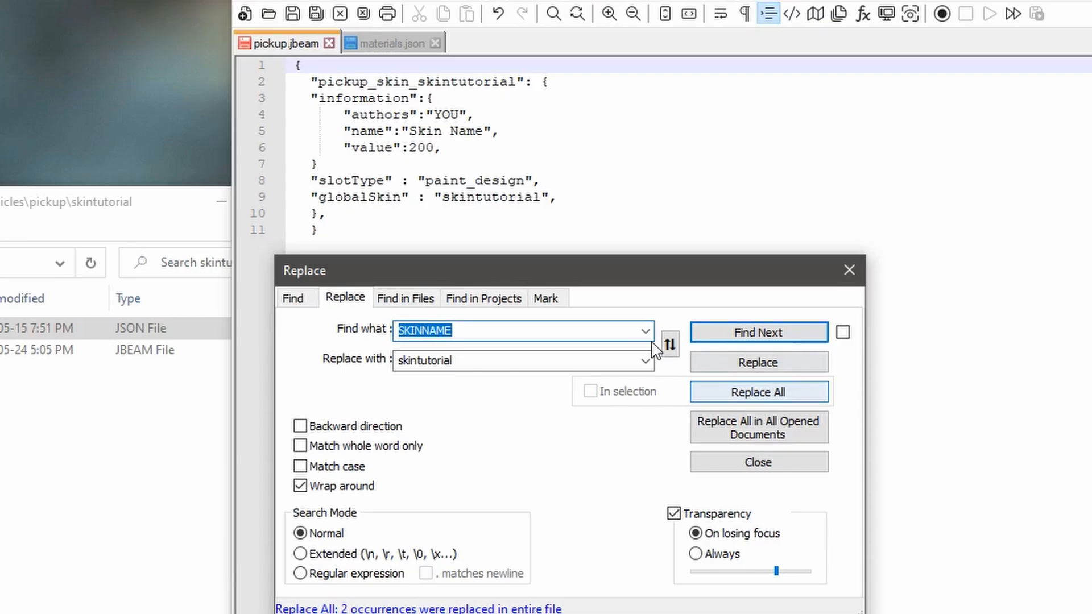
Set the skin's name value in pickup.jbeam to "Skin Tuirtiral" and save the file
click(461, 115)
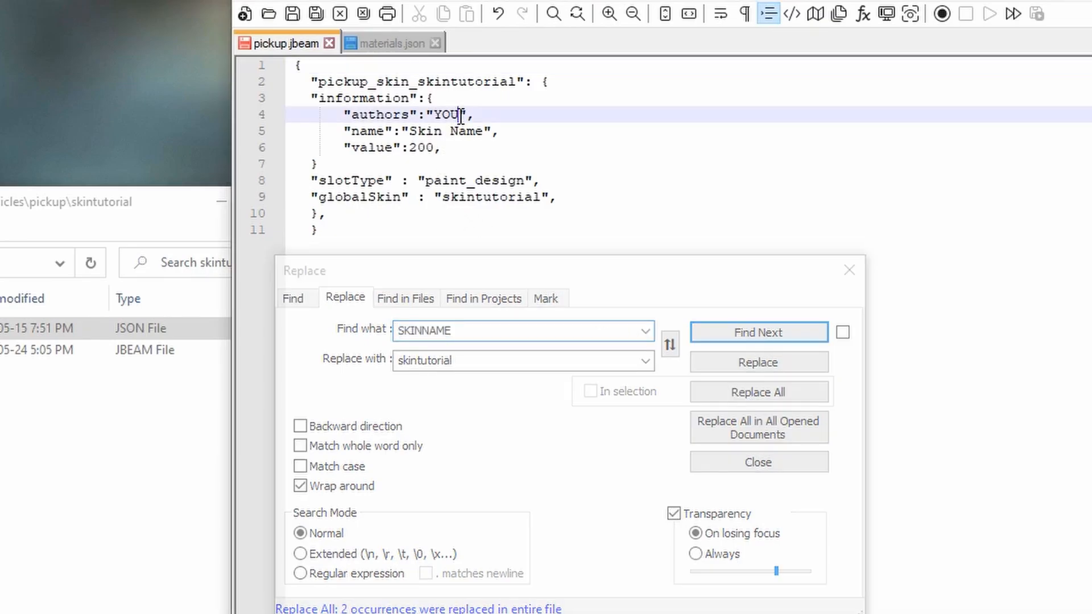
drag(460, 115, 411, 136)
click(481, 132)
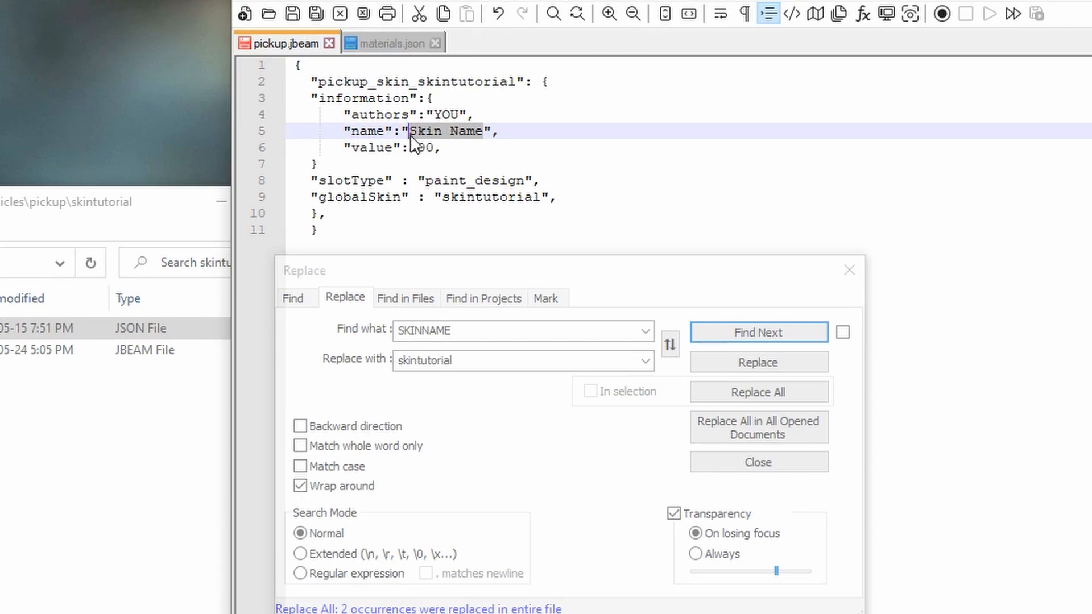
text(Skin Tuirtiral)
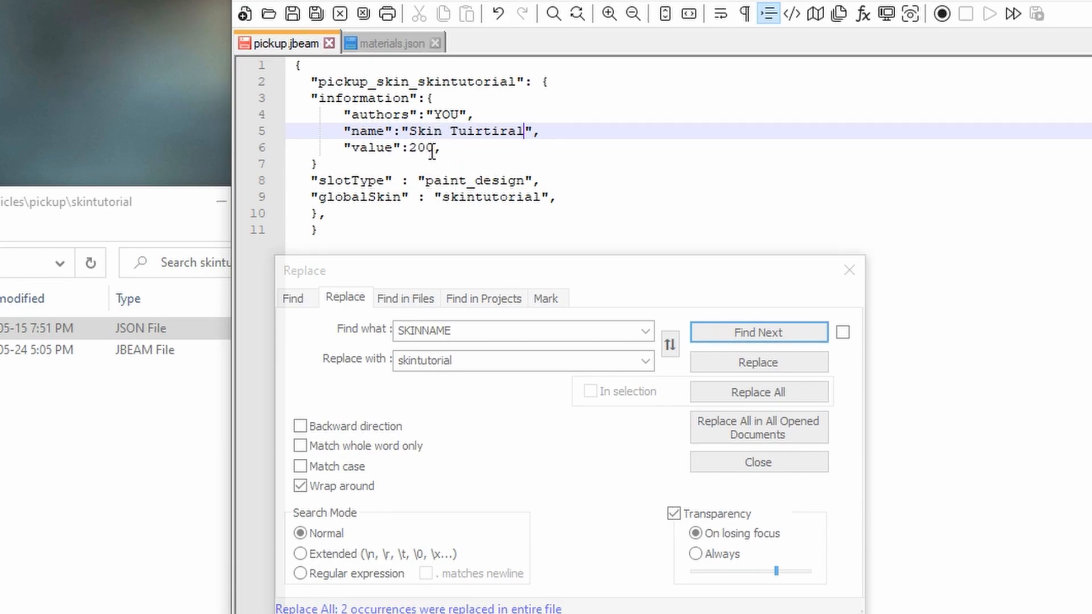
double_click(411, 149)
click(447, 154)
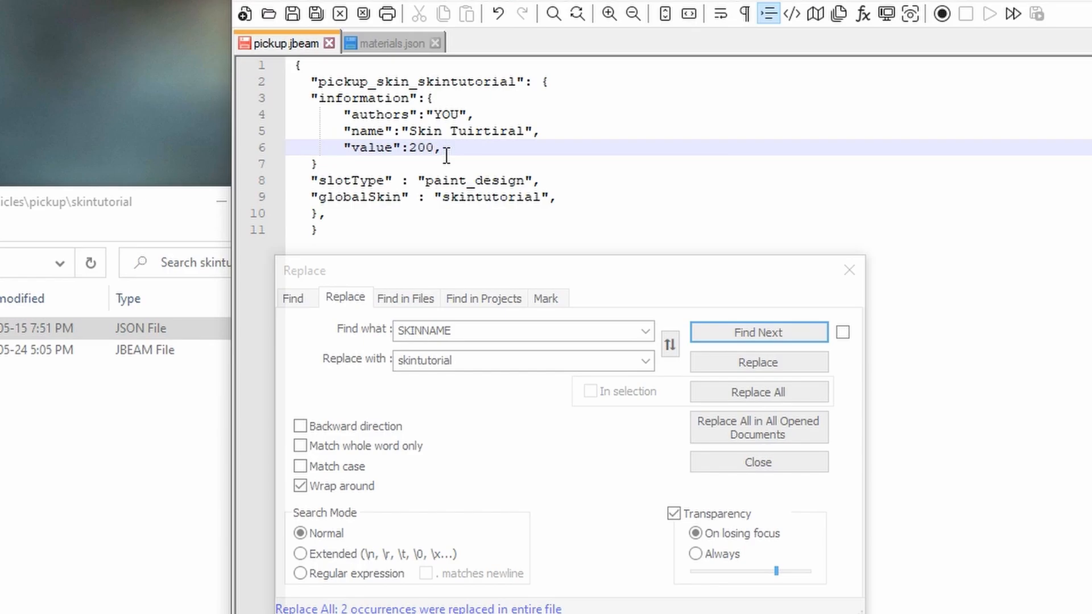
click(292, 16)
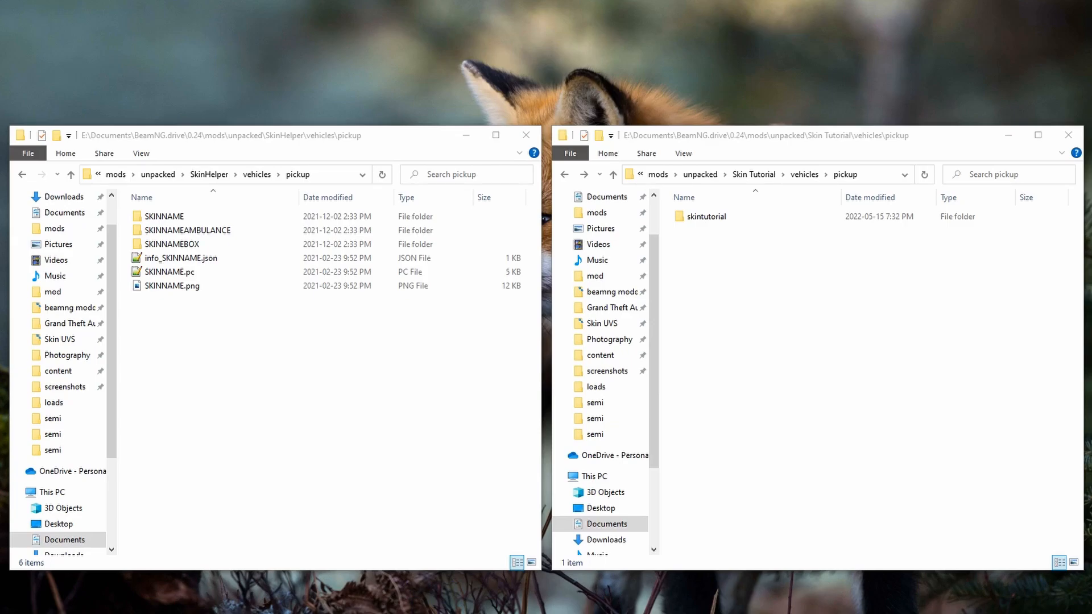
Copy info_SKINNAME.json from the SkinHelper pickup folder into the Skin Tutorial mod's pickup folder
click(248, 139)
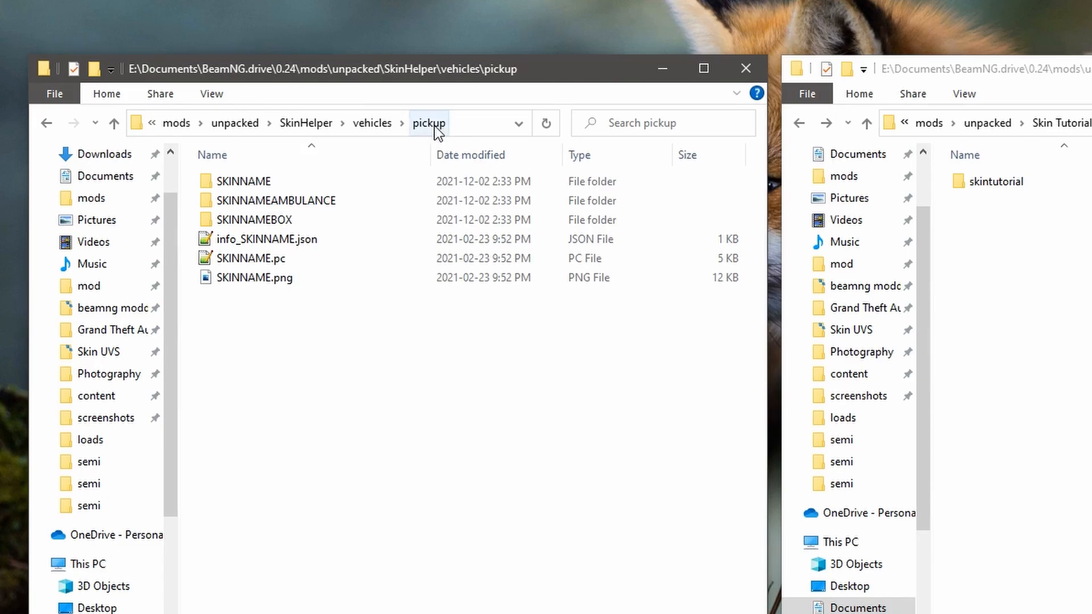
right_click(275, 237)
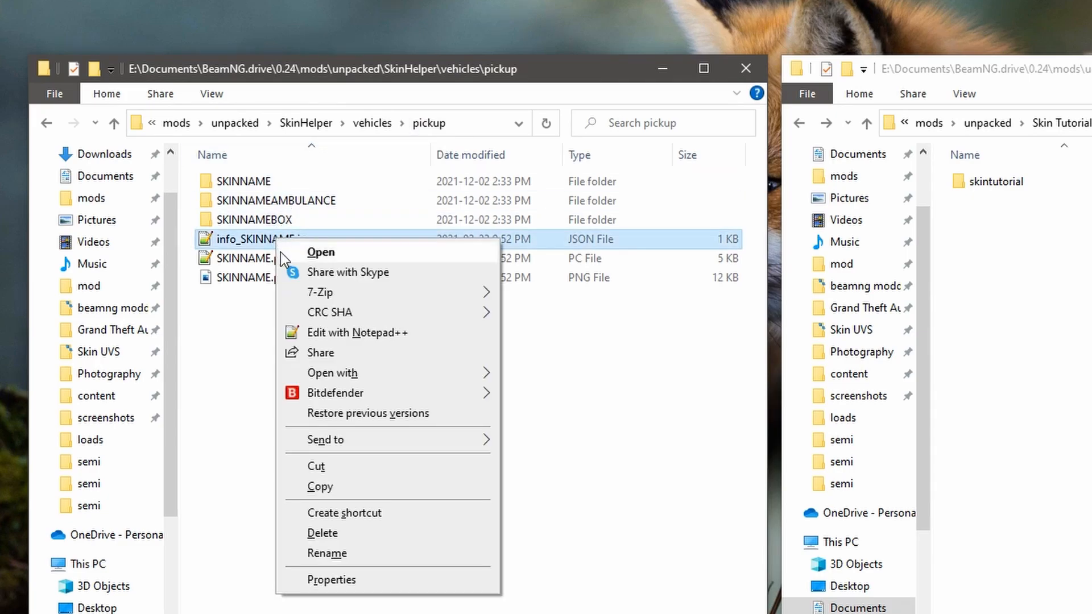
click(320, 487)
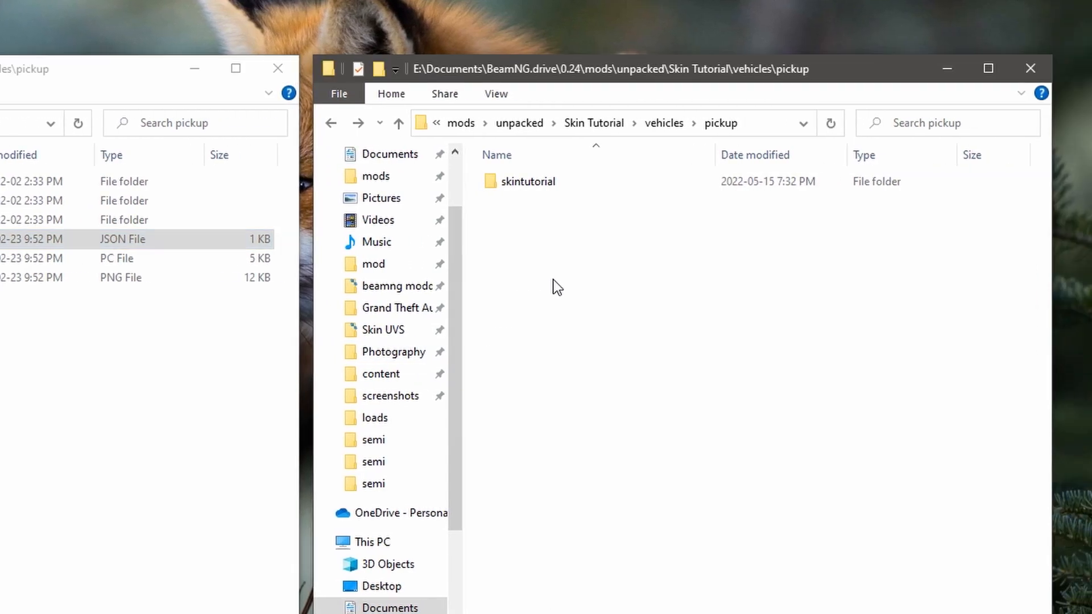
right_click(855, 285)
click(908, 411)
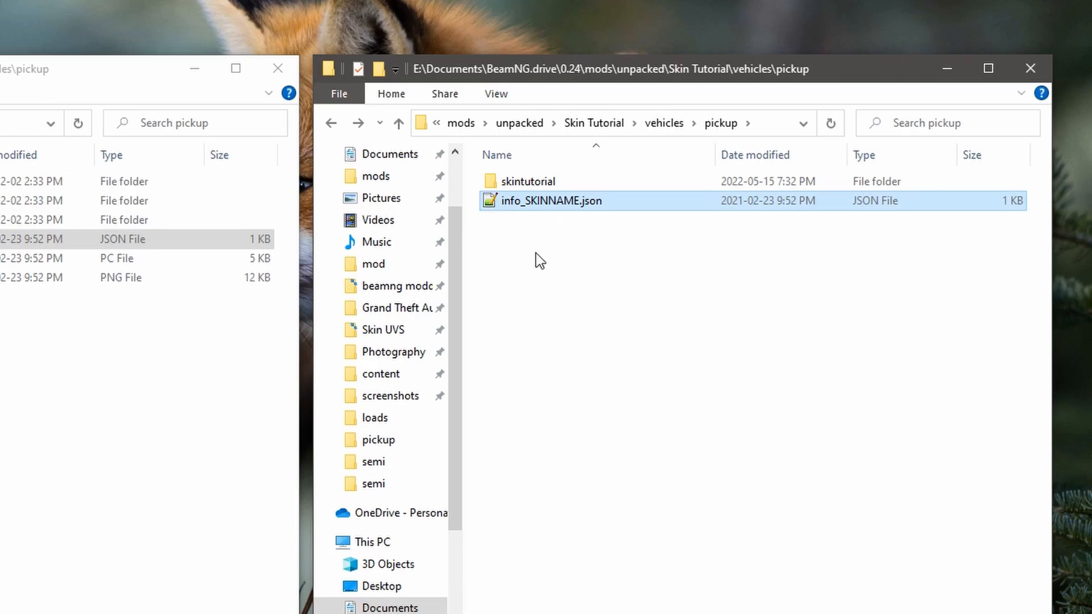
Rename the copied info_SKINNAME.json file to info_skintutorial.json
right_click(539, 203)
click(616, 518)
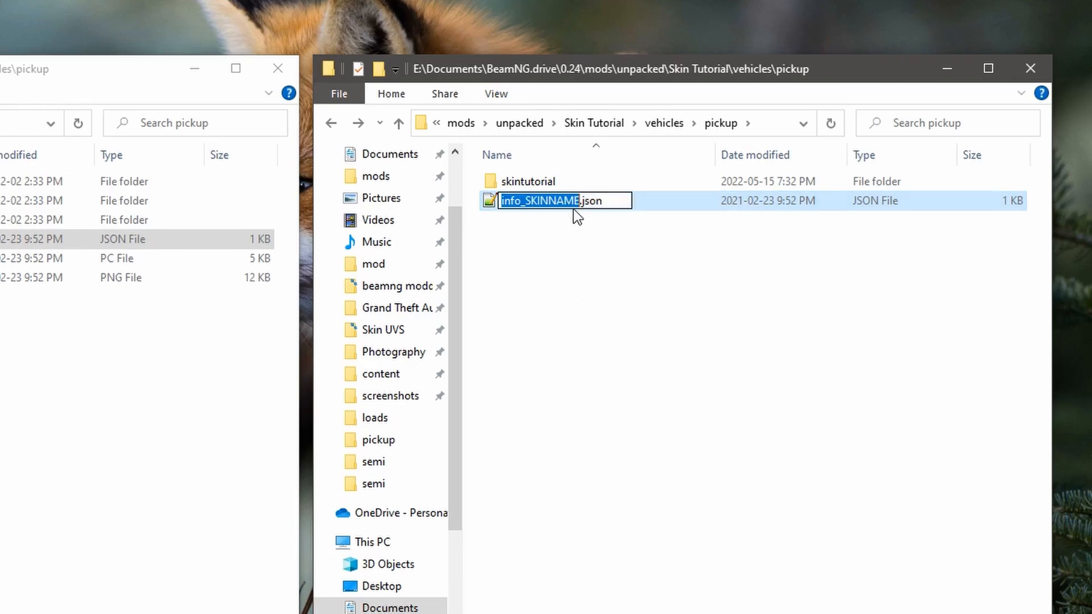
drag(581, 202, 528, 208)
text(skintutorial)
key(Return)
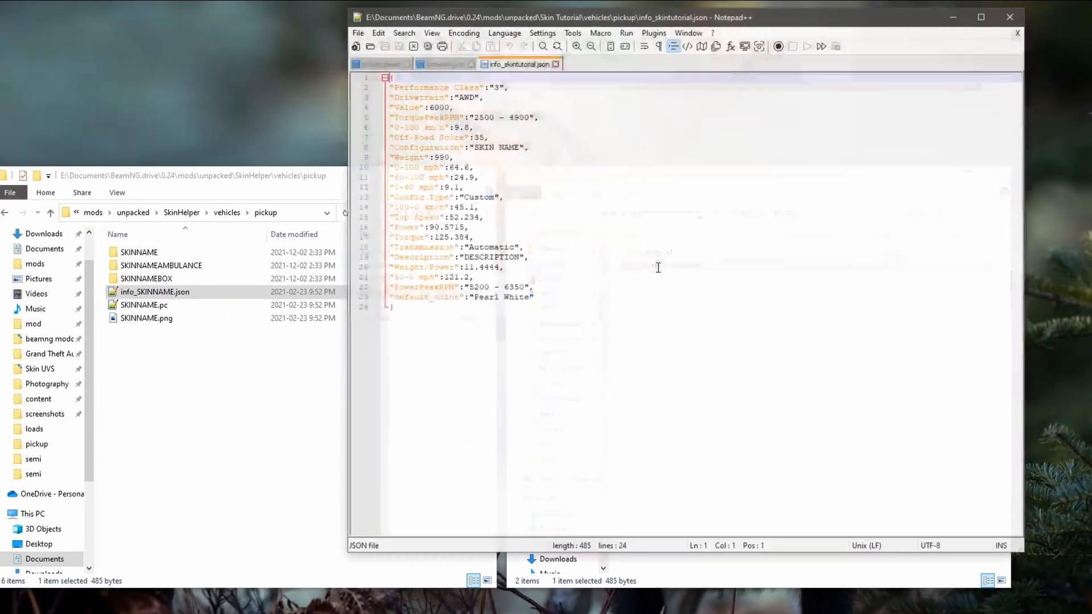
Set the Description value in info_skintutorial.json to "test"
drag(519, 147, 475, 147)
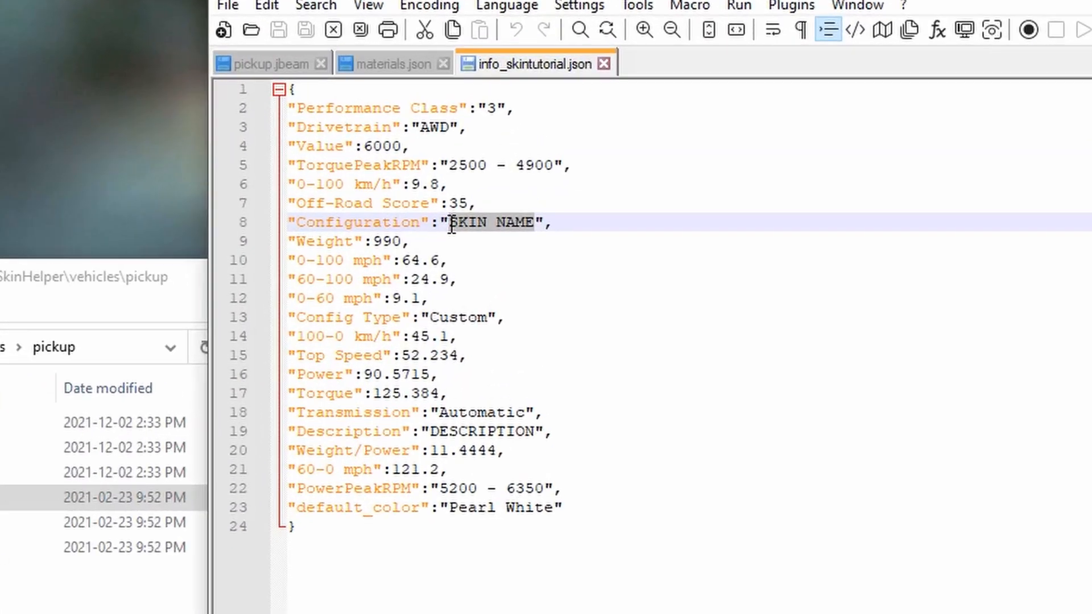
drag(534, 431, 432, 432)
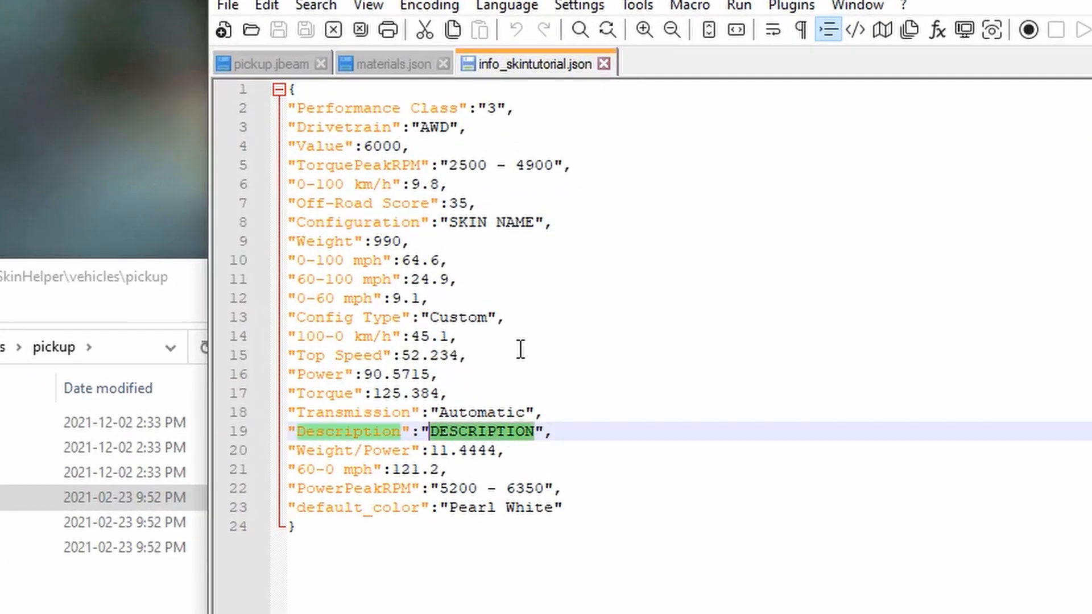
click(535, 432)
double_click(536, 432)
click(537, 432)
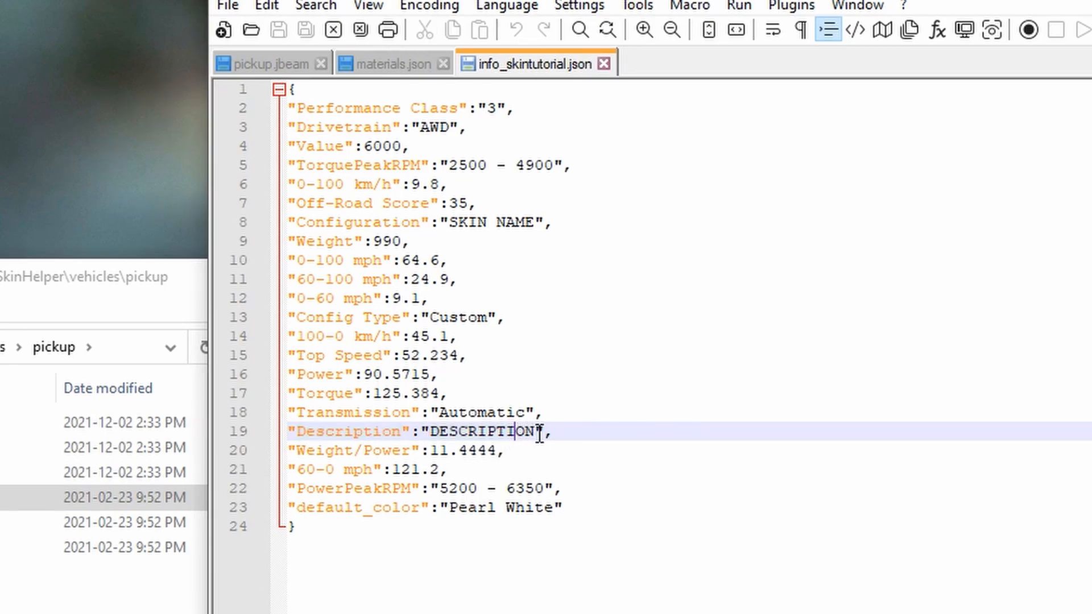
drag(537, 432, 433, 435)
key(BackSpace)
text(test)
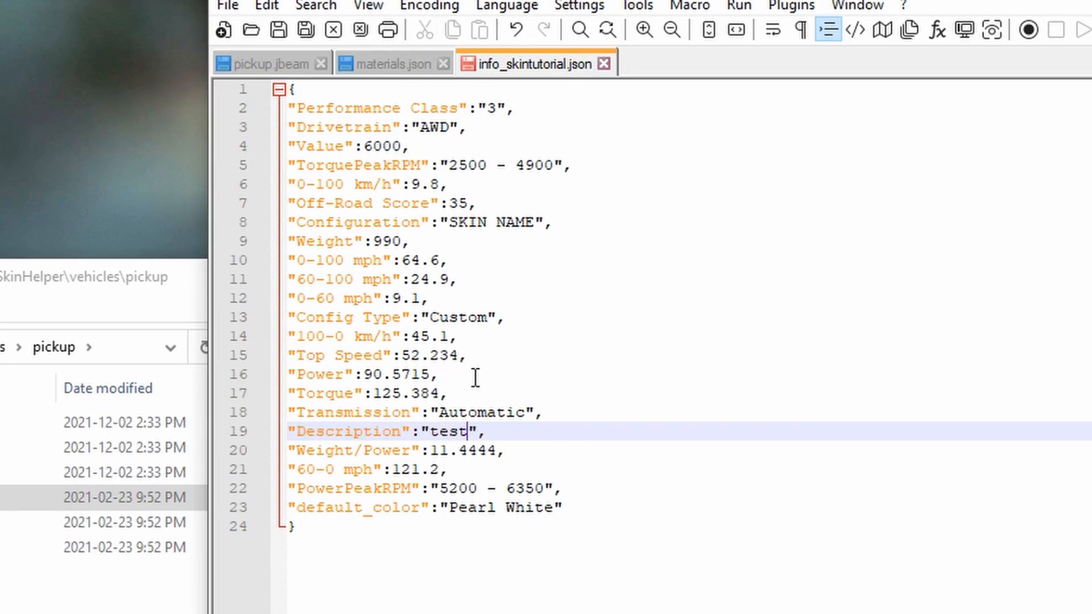
Set the Configuration value in info_skintutorial.json to "Skin Tutorial"
drag(531, 223, 452, 225)
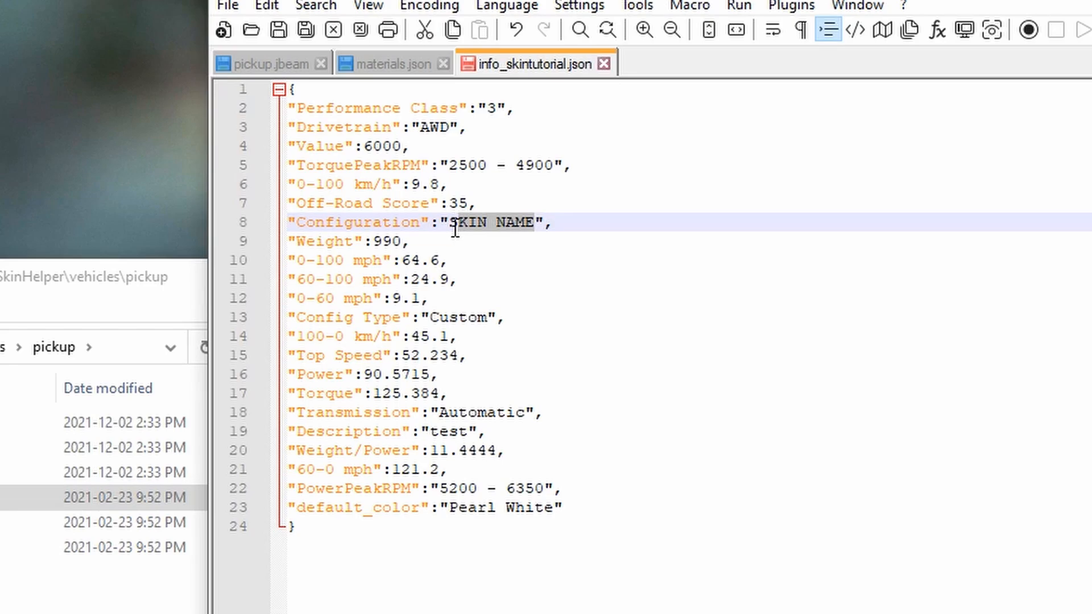
text(Skin Tut)
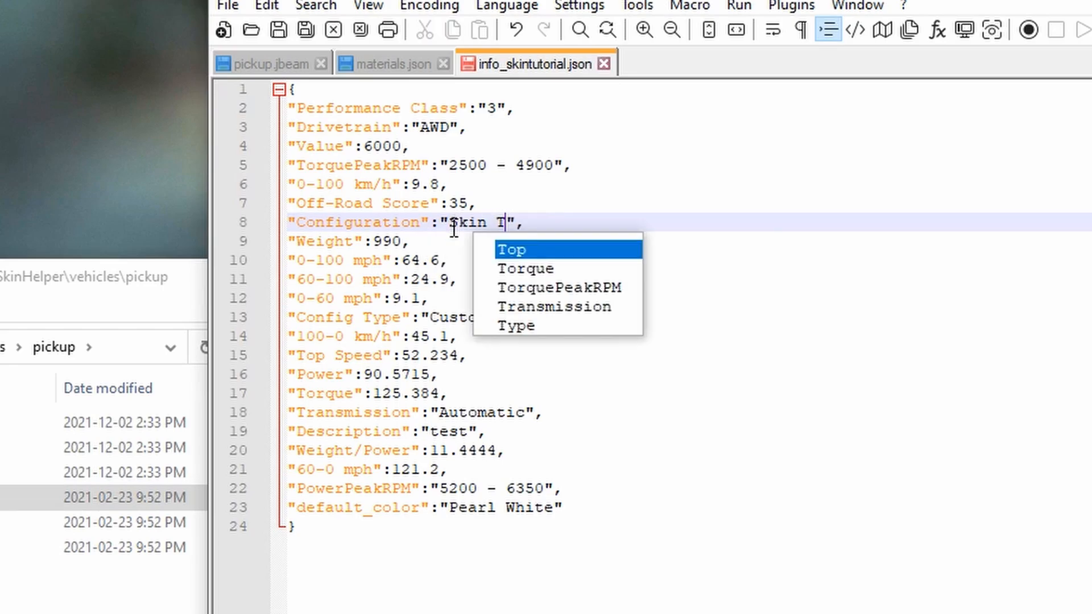
text(orial)
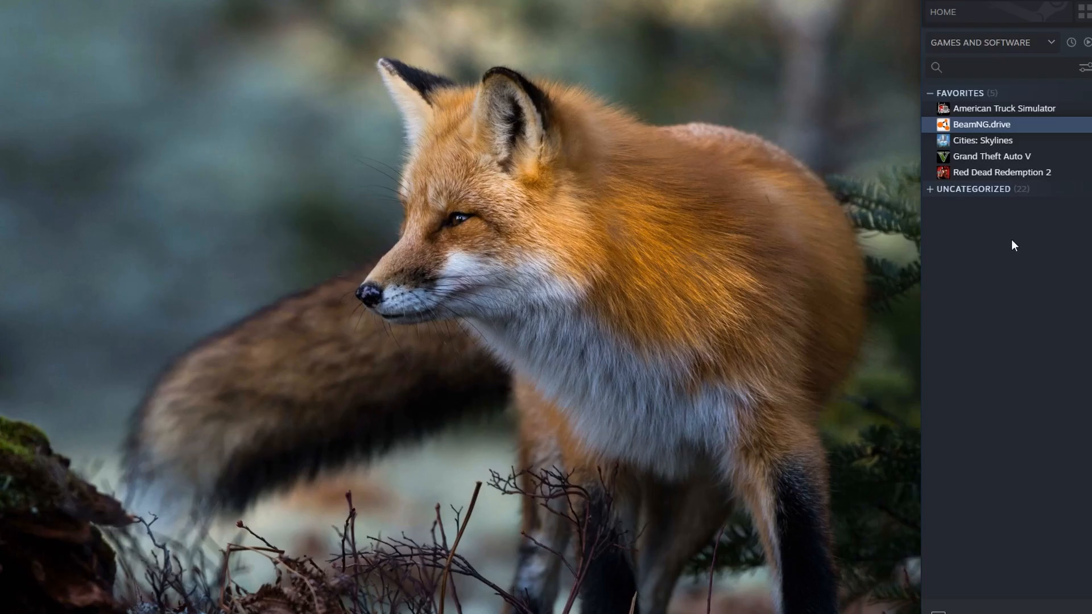
Open the local game files folder of BeamNG.drive from its properties in the Steam library
right_click(988, 126)
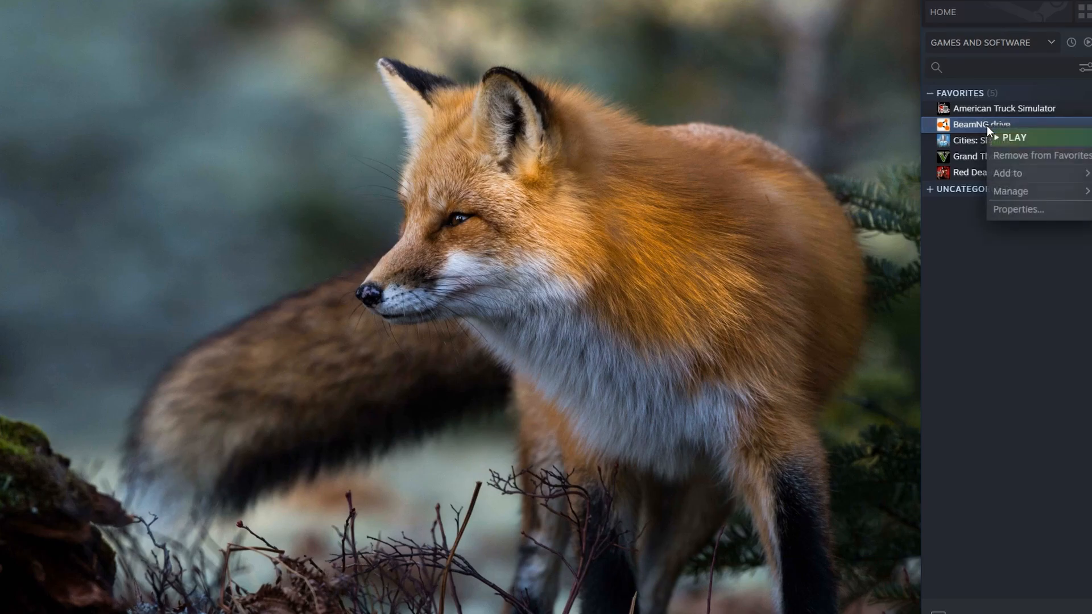
click(1008, 209)
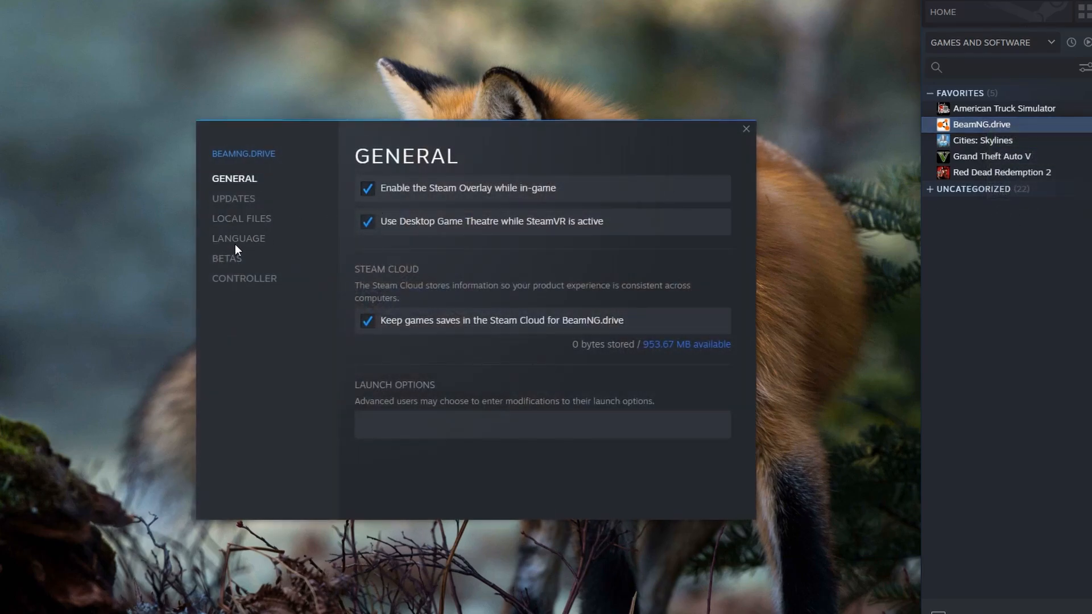
click(240, 218)
click(634, 189)
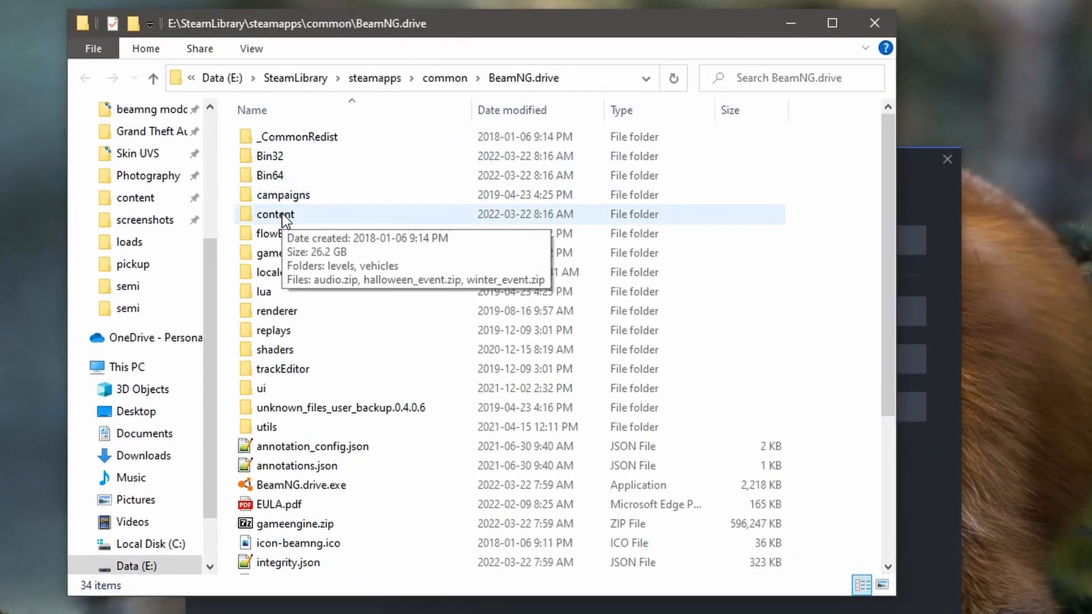
Go to the content\vehicles folder inside the BeamNG.drive game folder
click(282, 214)
right_click(282, 214)
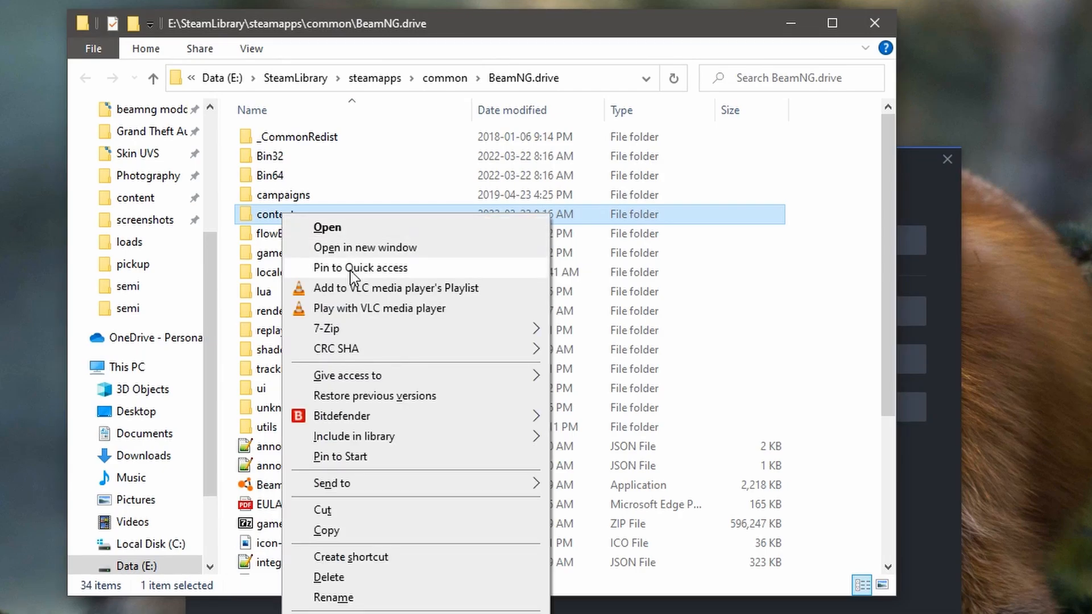
click(281, 216)
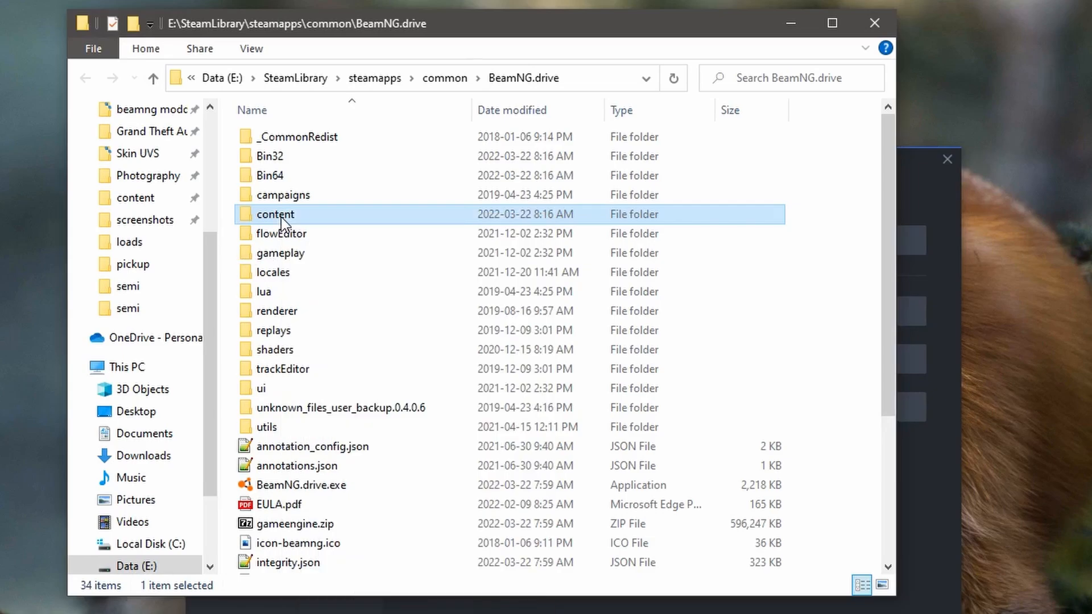
double_click(281, 217)
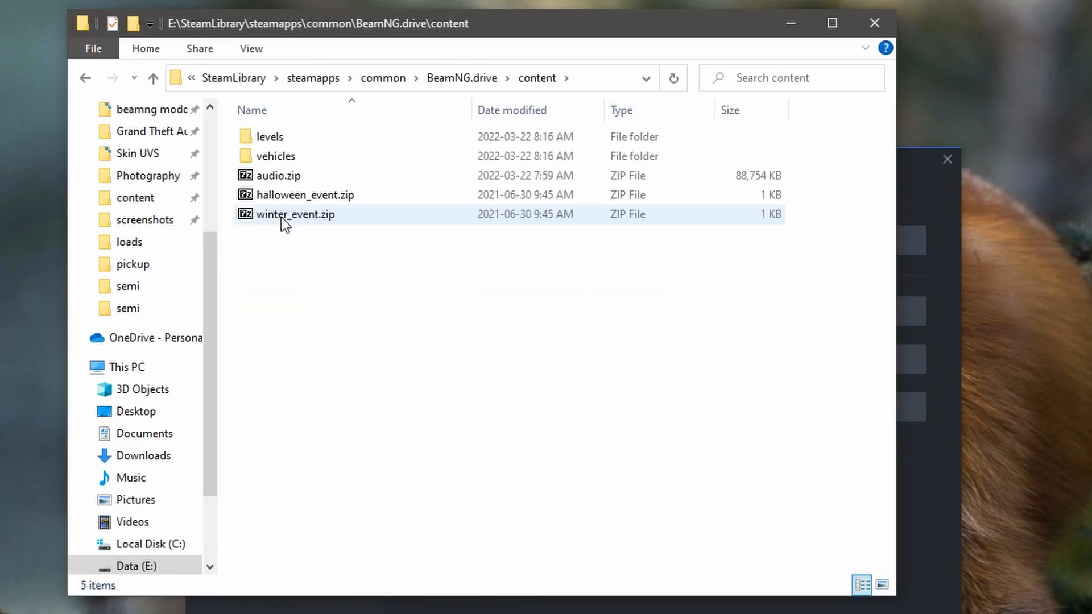
double_click(287, 154)
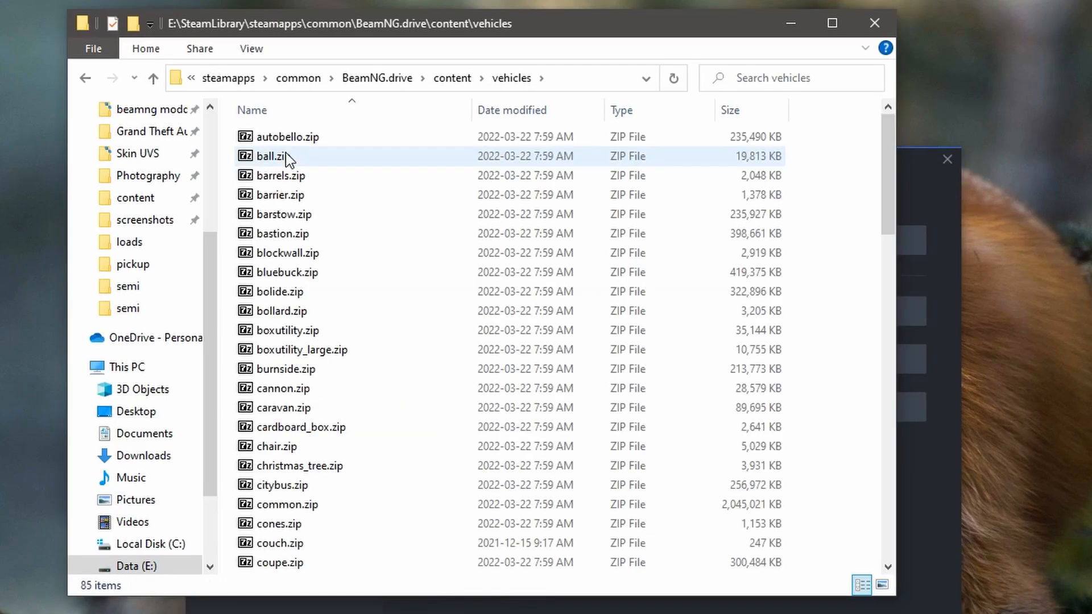
click(236, 142)
click(228, 139)
Open the pickup.zip archive and go to its vehicles\pickup folder
scroll(239, 153, down, 12)
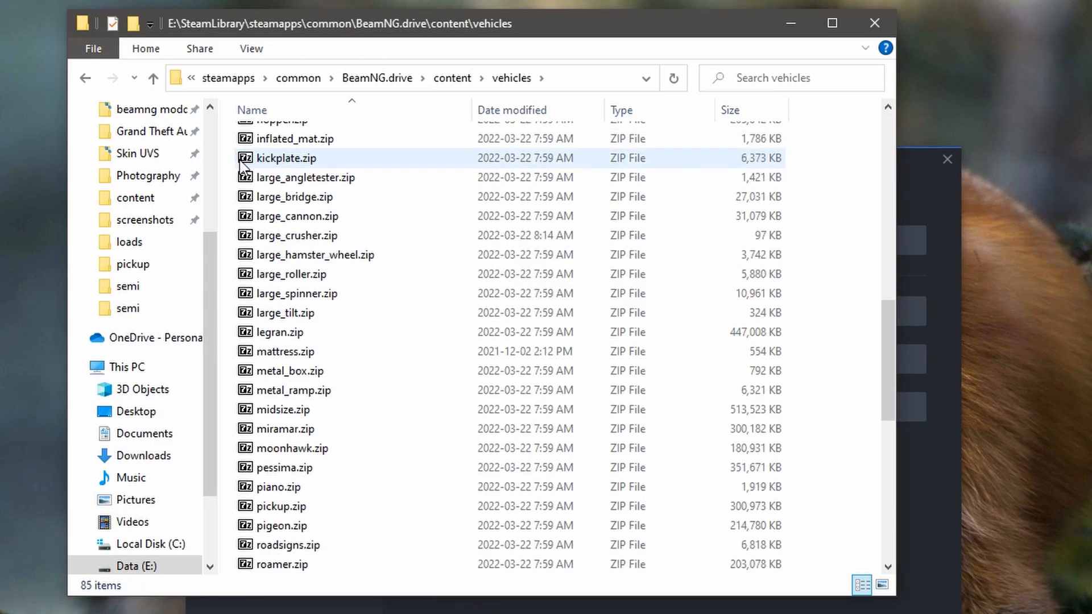
scroll(242, 165, down, 3)
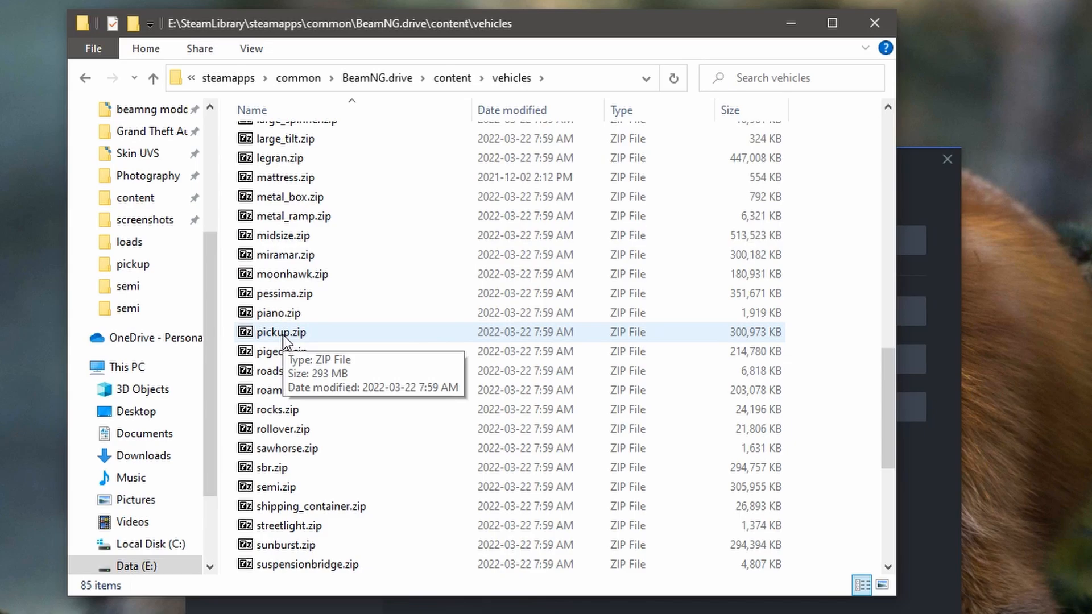
double_click(316, 332)
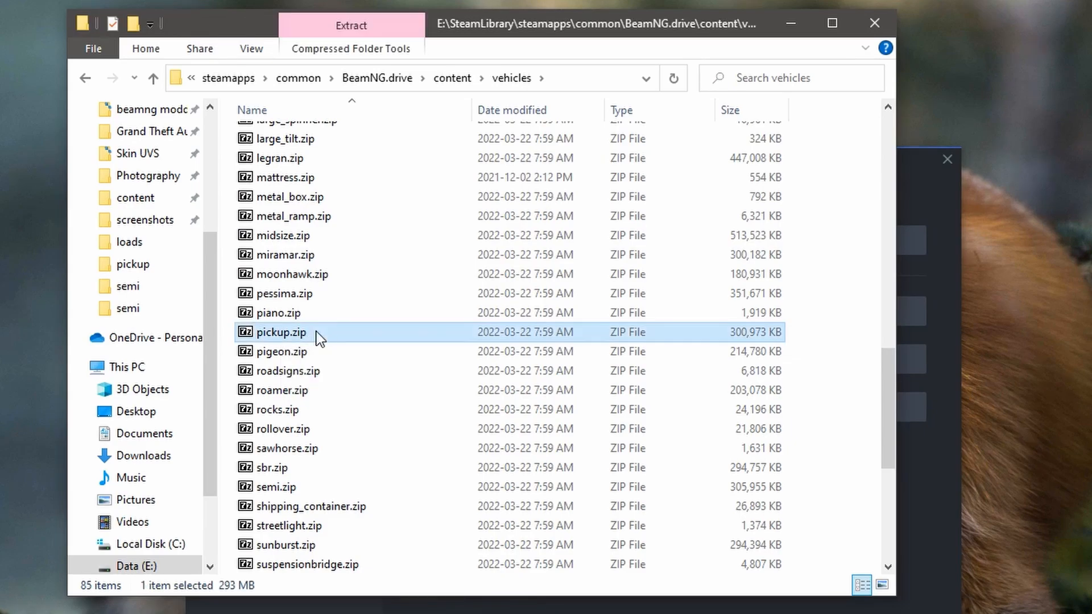
drag(792, 31, 499, 76)
double_click(352, 221)
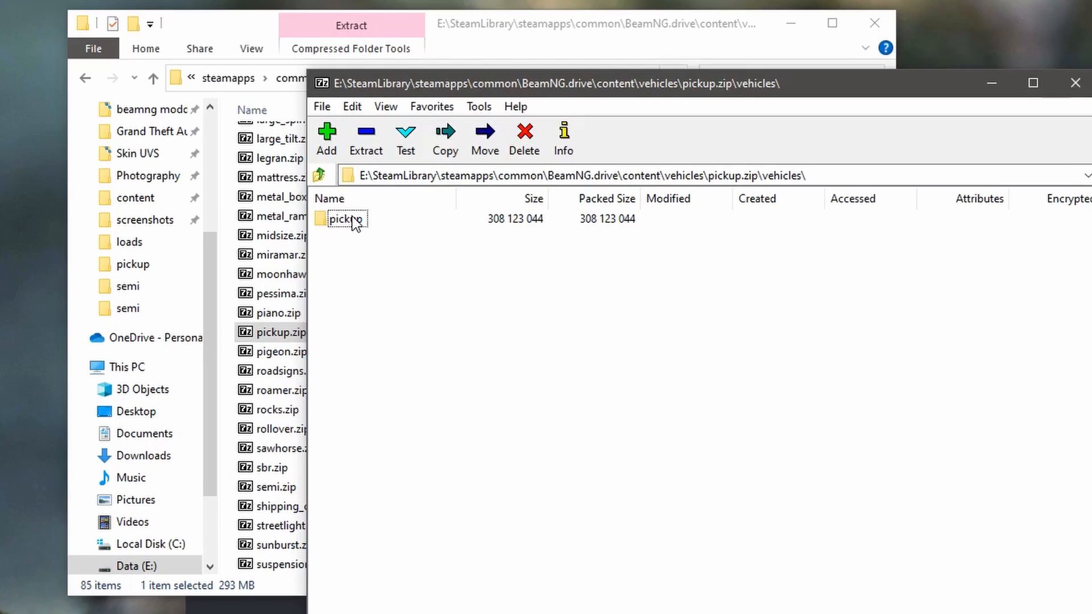
double_click(357, 223)
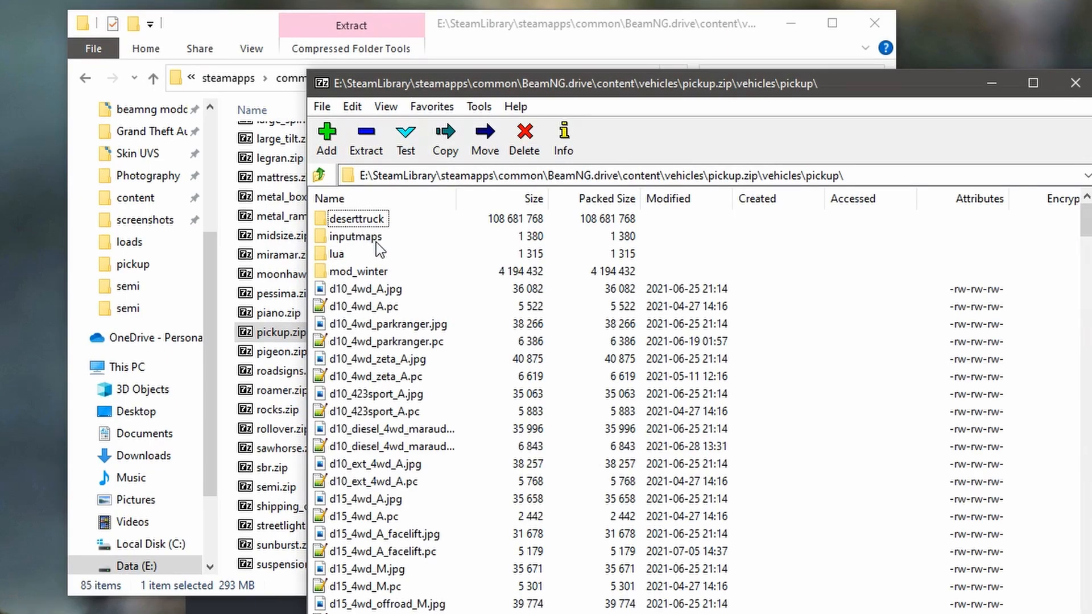
Find and select pickup_skin_UVs.png in the archive's pickup folder
scroll(377, 242, down, 15)
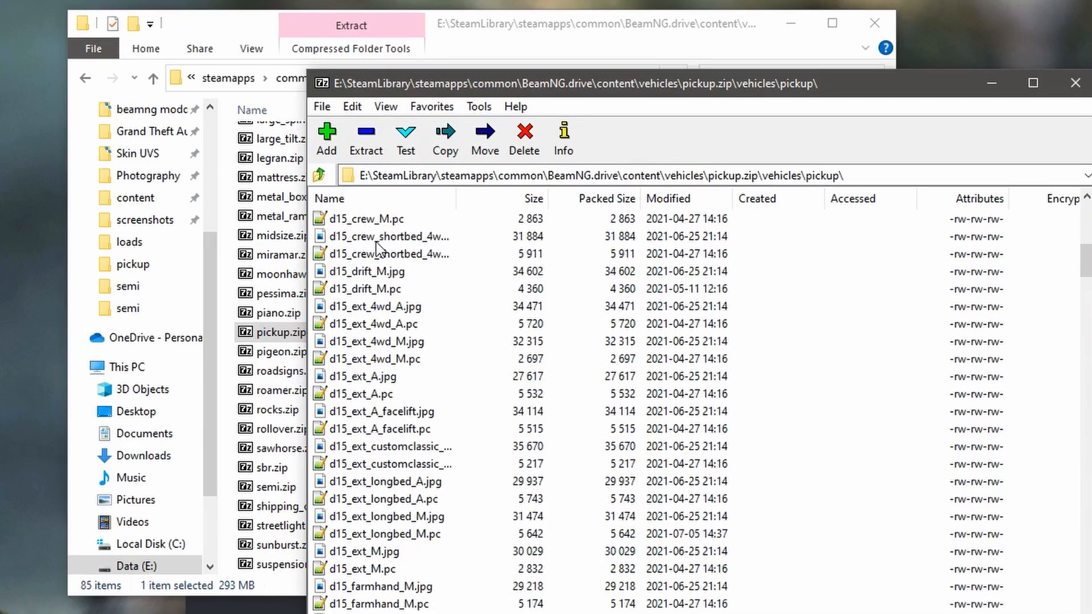
scroll(377, 241, down, 15)
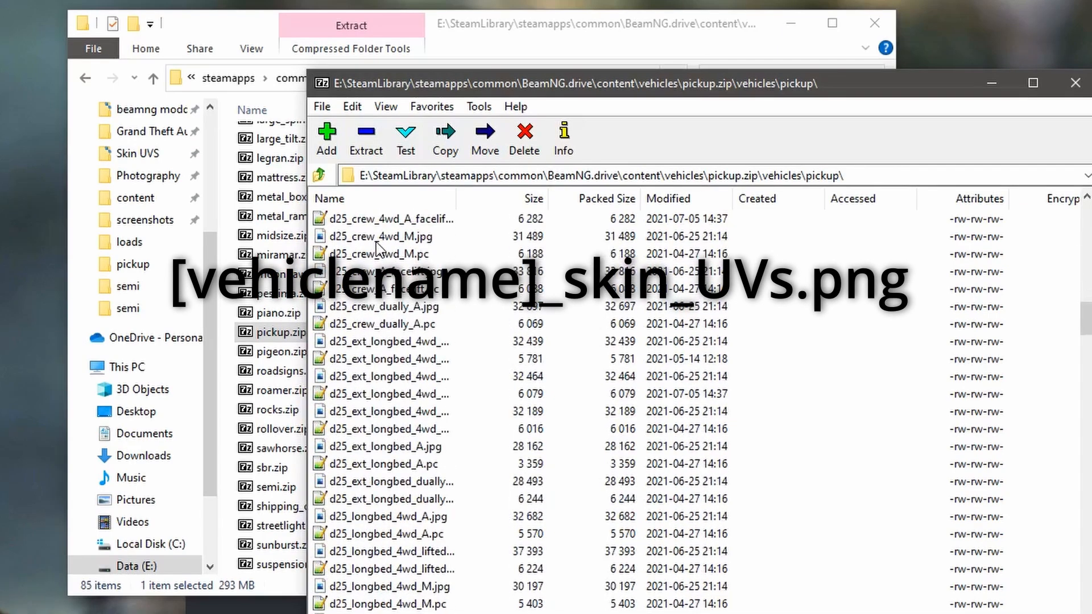
scroll(376, 247, down, 15)
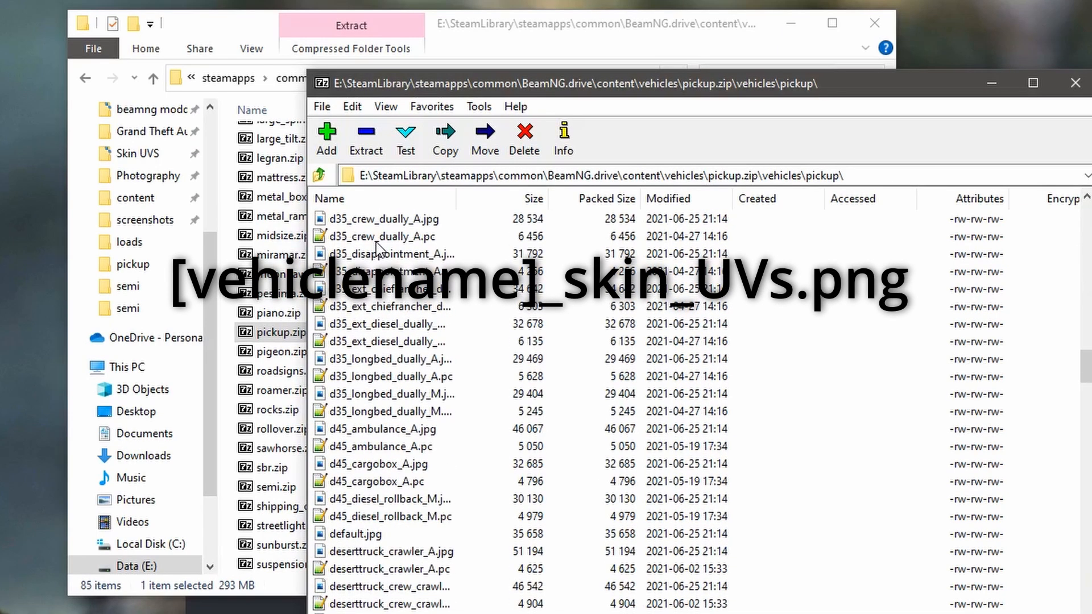
scroll(377, 241, down, 20)
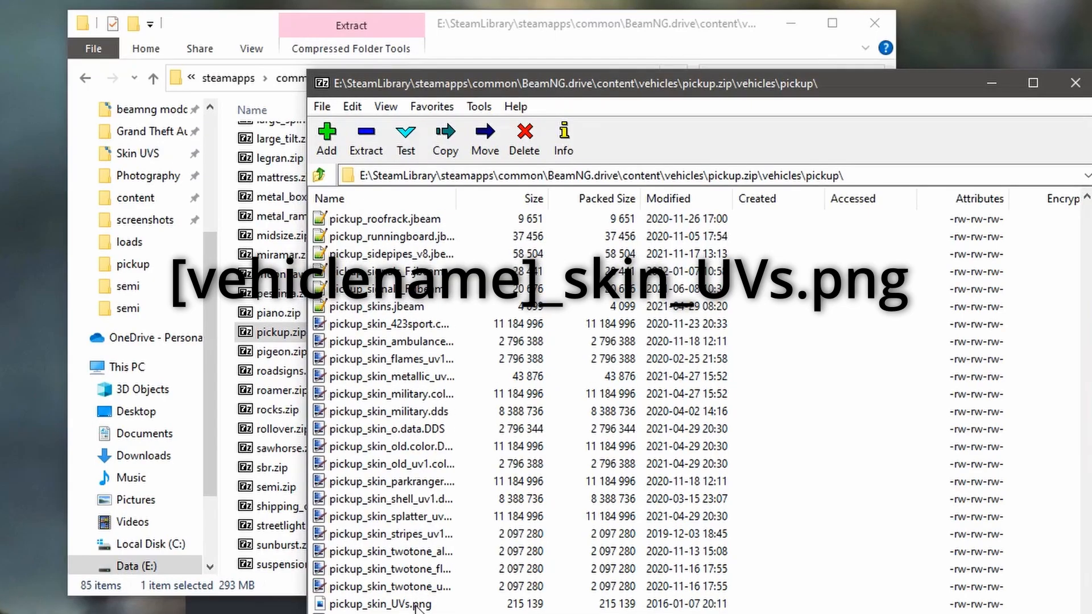
click(415, 604)
Place the archive and the Skin UVS folder side by side and copy pickup_skin_UVs.png into Skin UVS
drag(493, 88, 733, 219)
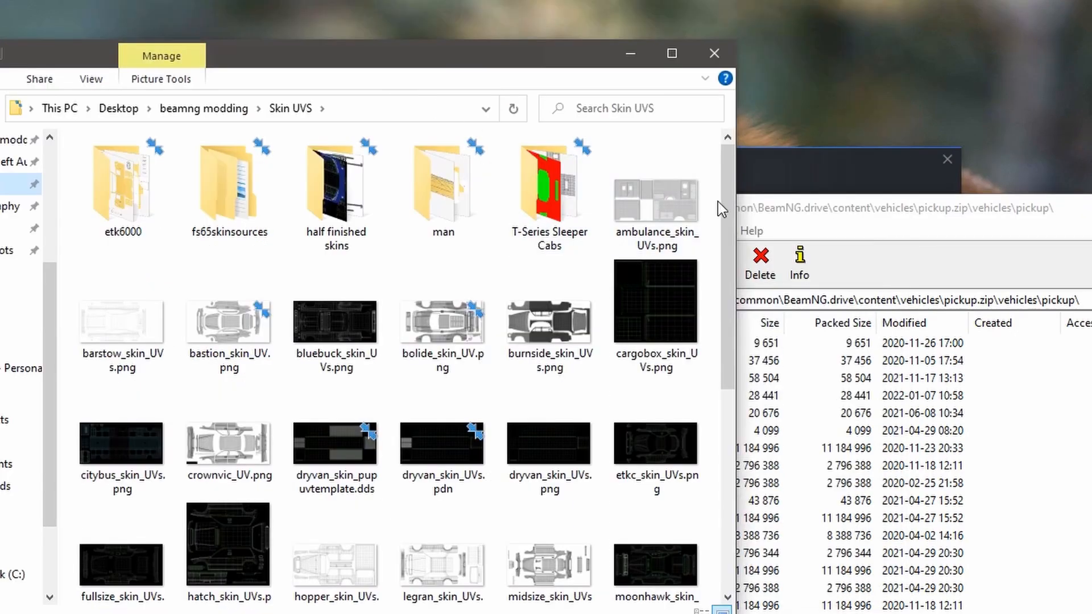
drag(725, 206, 726, 268)
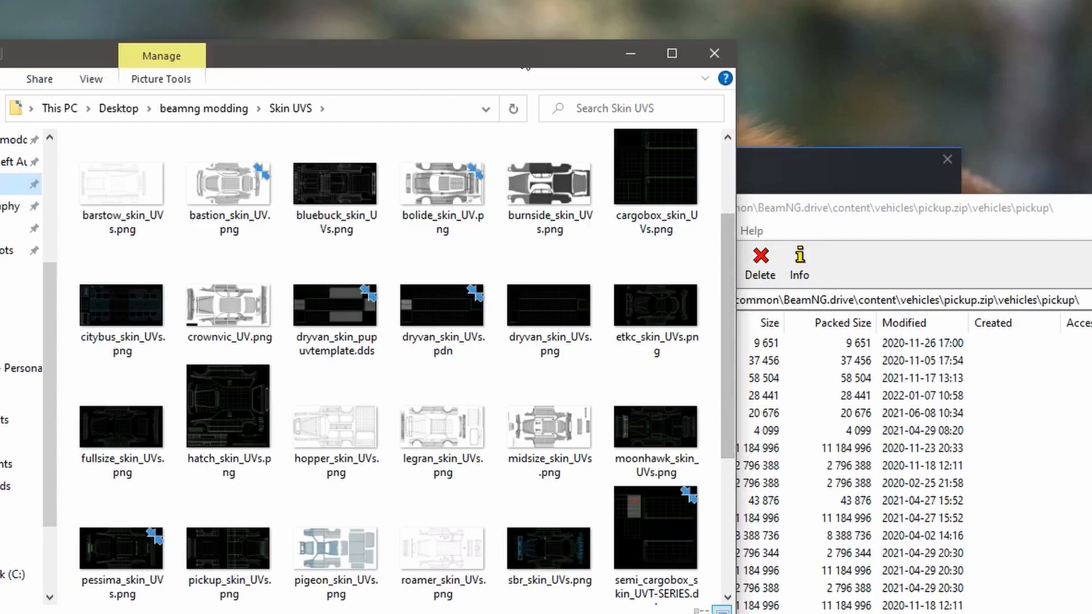
drag(525, 67, 334, 45)
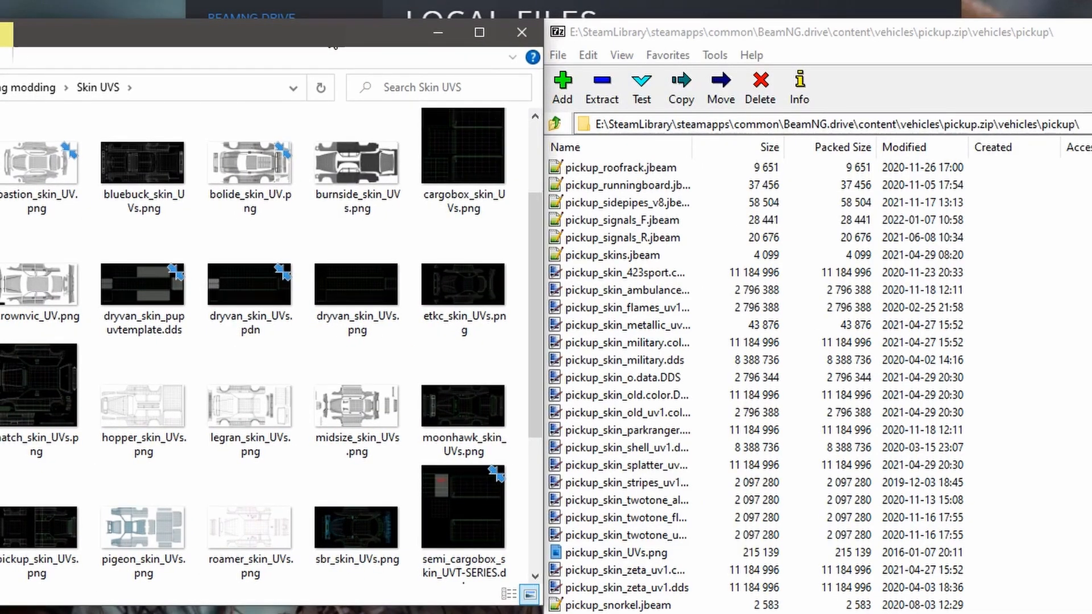
drag(328, 38, 336, 44)
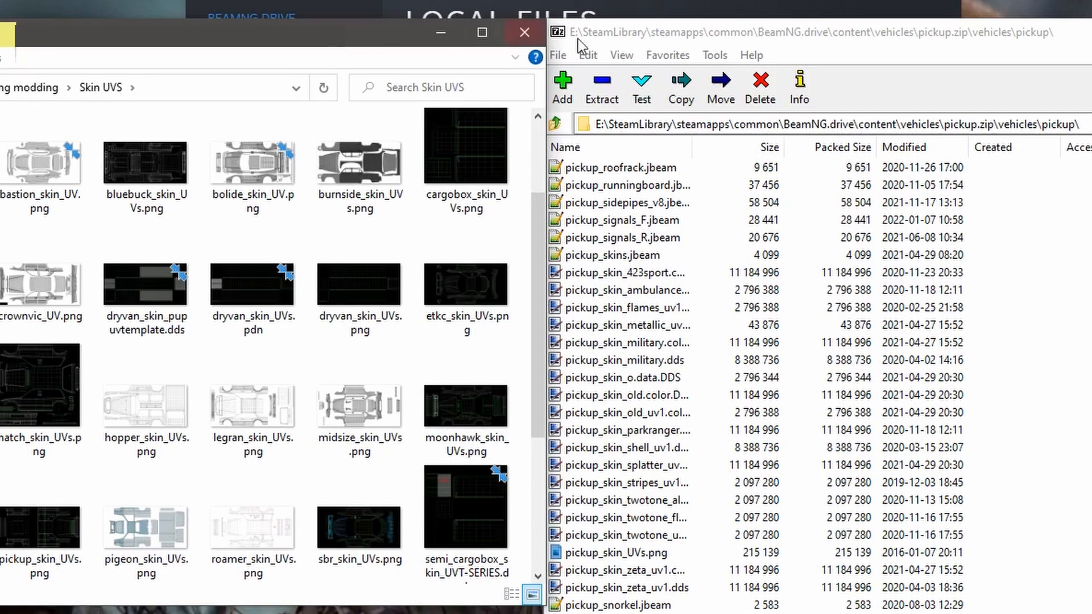
click(599, 35)
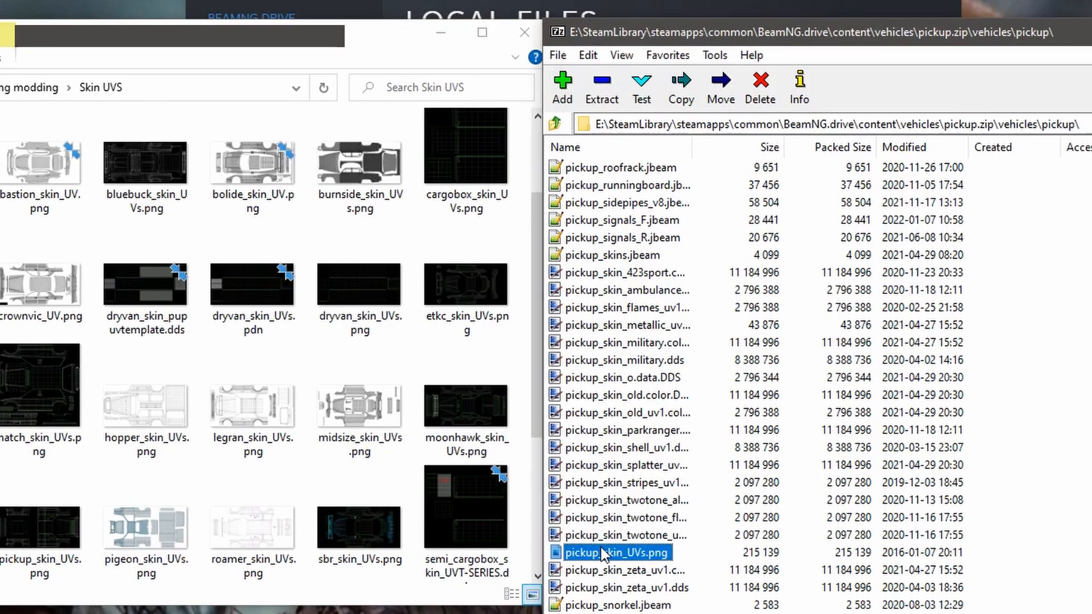
drag(600, 550, 514, 452)
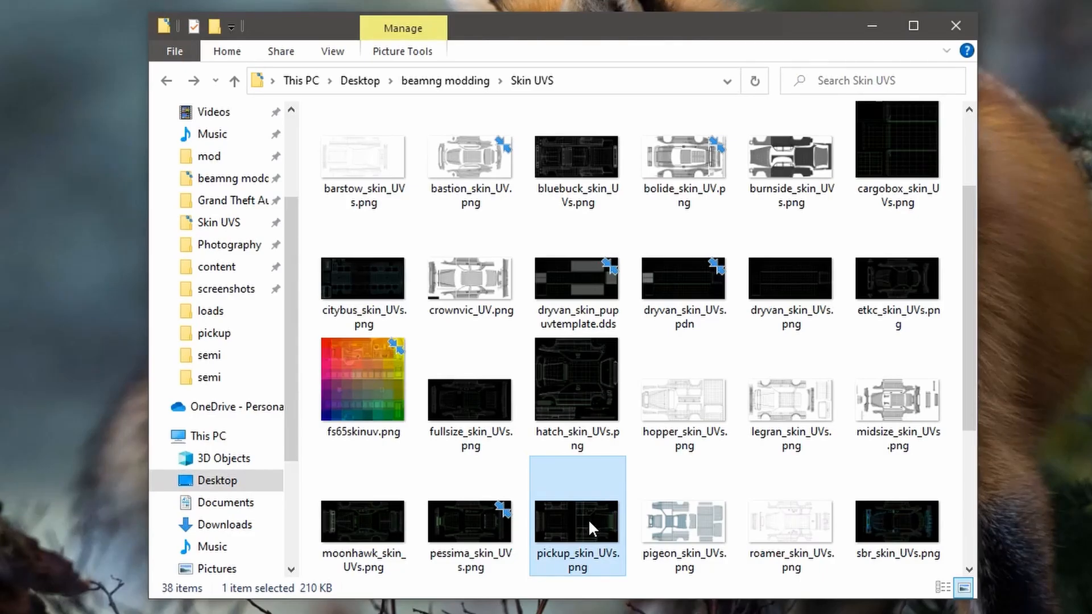
Open pickup_skin_UVs.png from the Skin UVS folder in paint.net and clear the folder window off the canvas
right_click(589, 519)
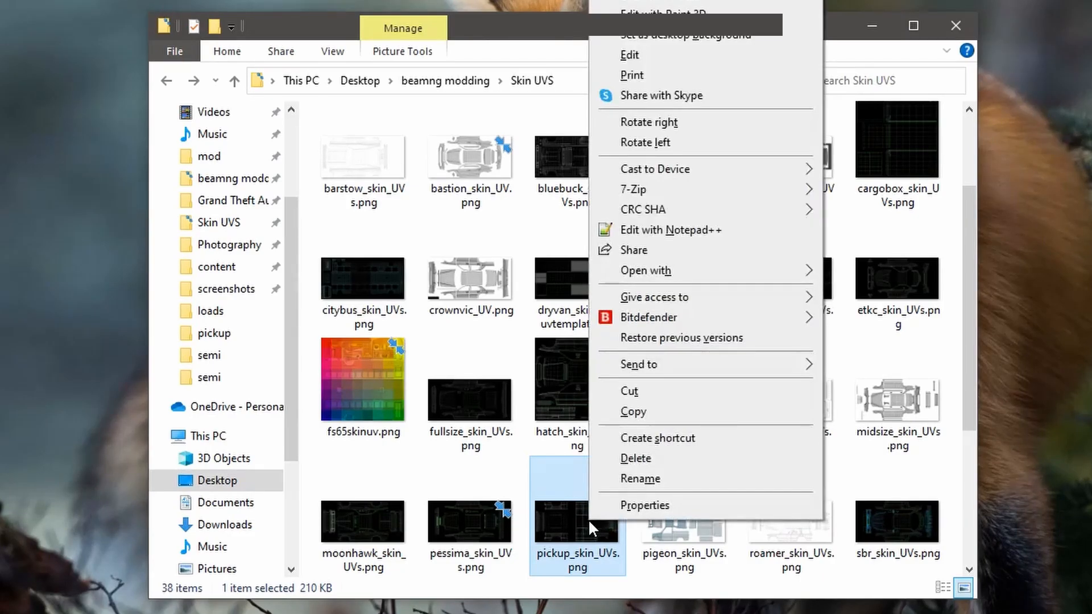
mouse_move(724, 278)
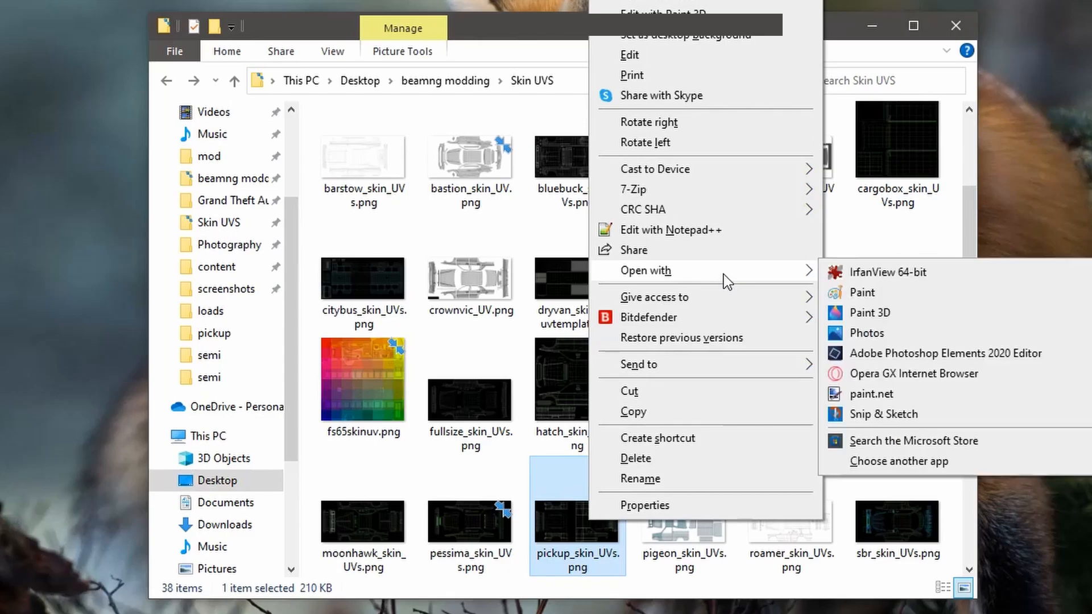
click(873, 394)
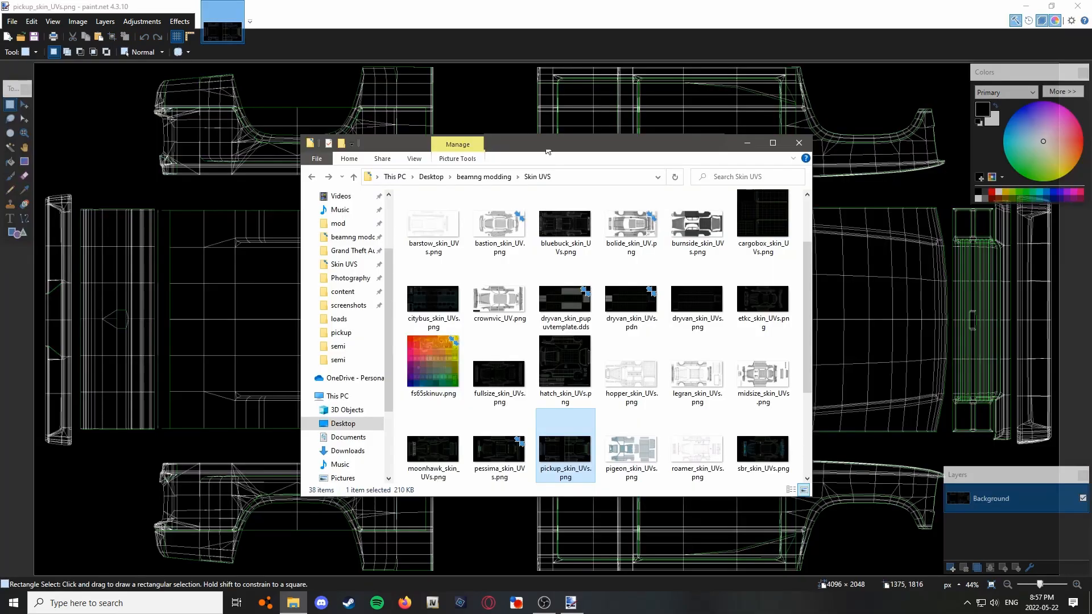
drag(548, 151, 948, 96)
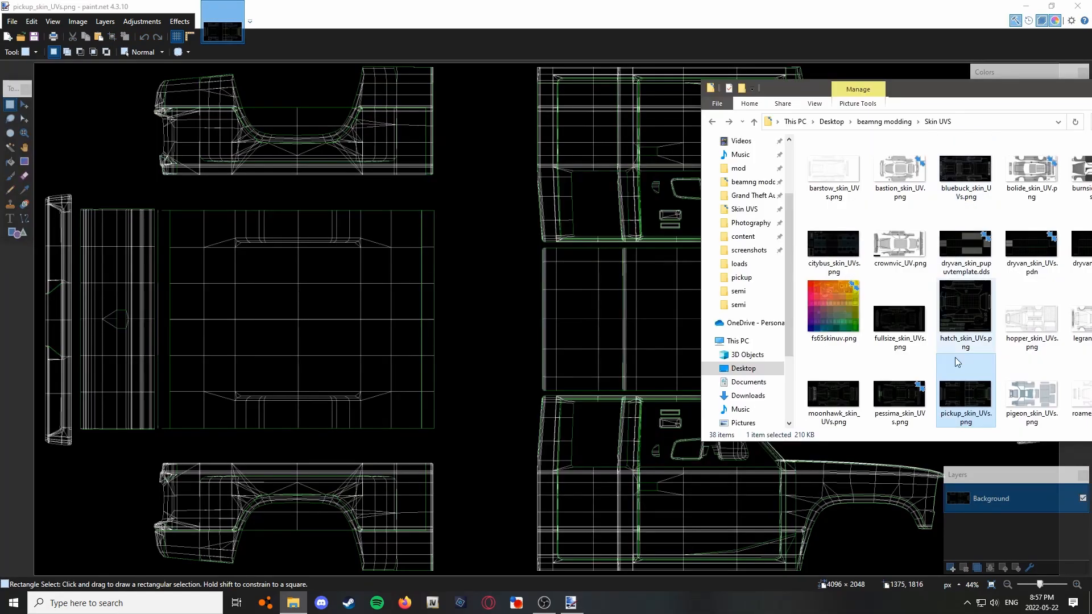
mouse_move(965, 393)
mouse_down()
mouse_move(962, 365)
mouse_move(593, 279)
mouse_move(560, 327)
mouse_up()
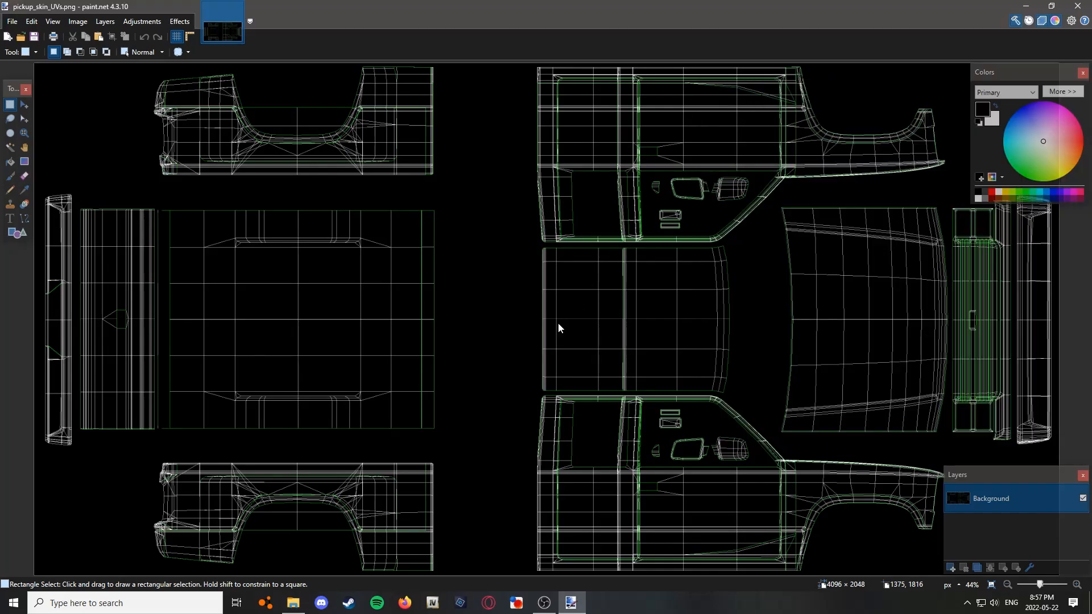
click(523, 315)
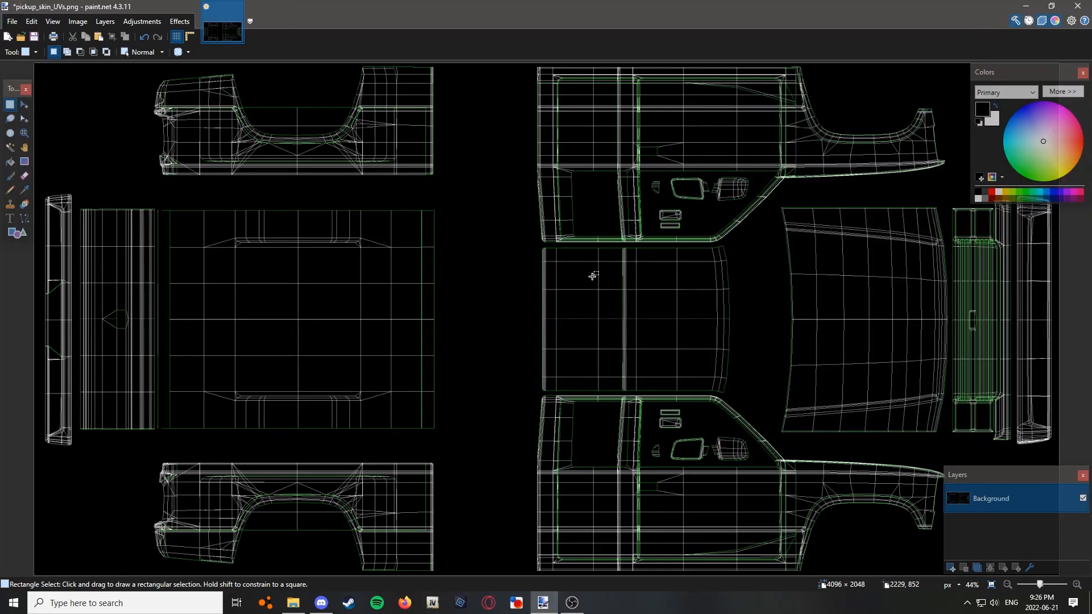
Add a new empty layer above the Background, switch between both layers, and leave the new layer active
key(ctrl+shift+n)
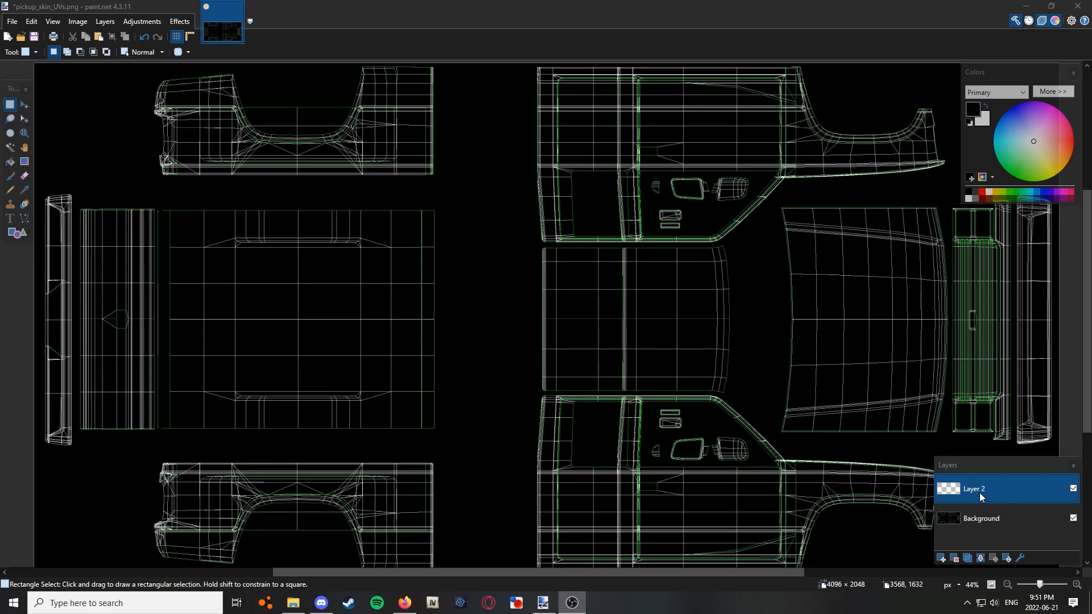
click(988, 519)
click(991, 488)
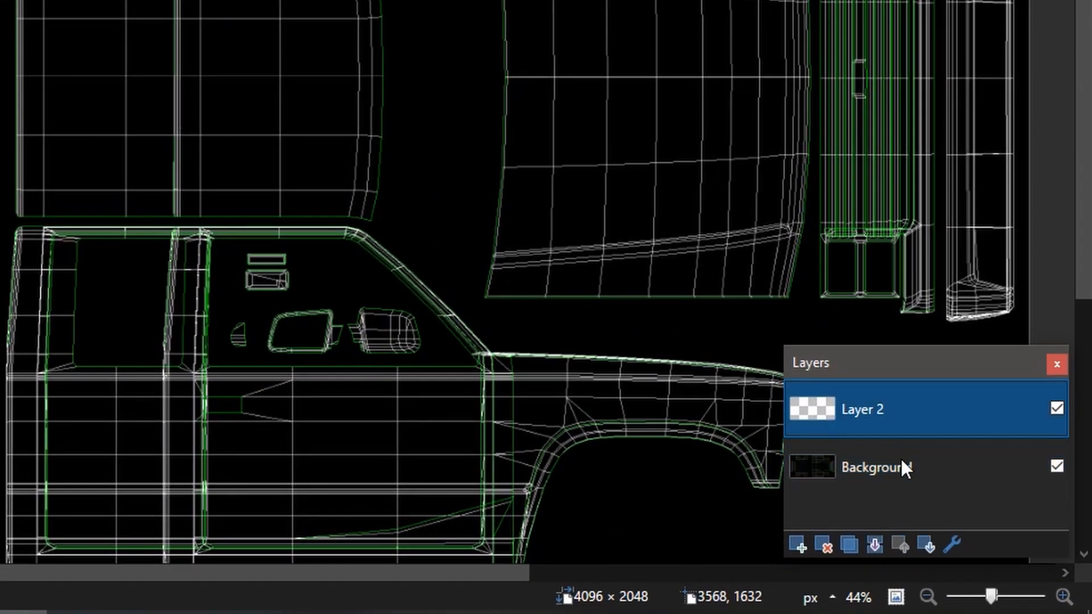
click(904, 467)
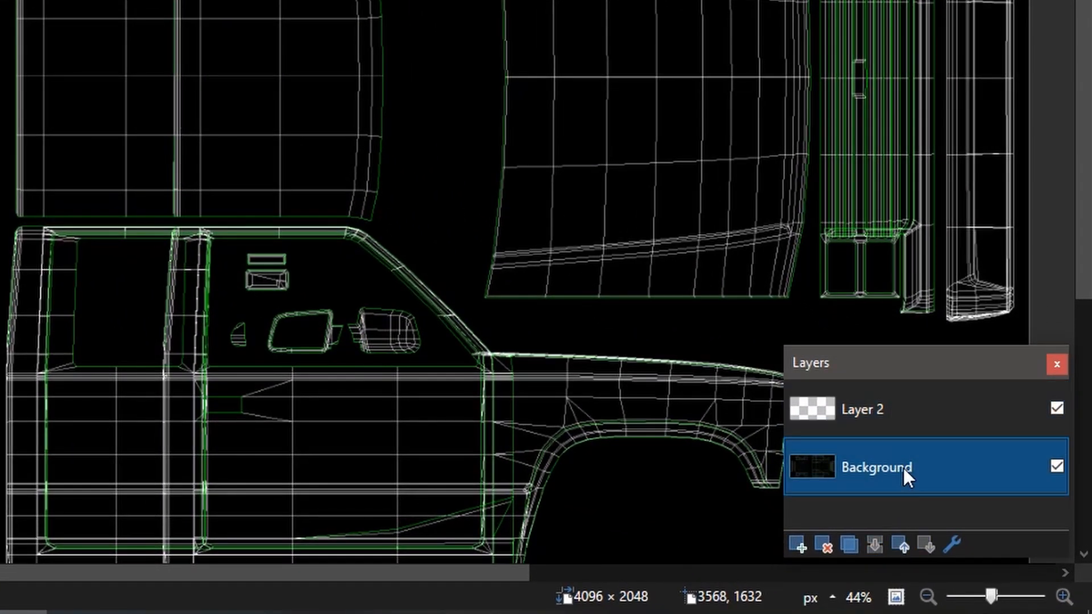
click(893, 406)
click(905, 469)
click(901, 412)
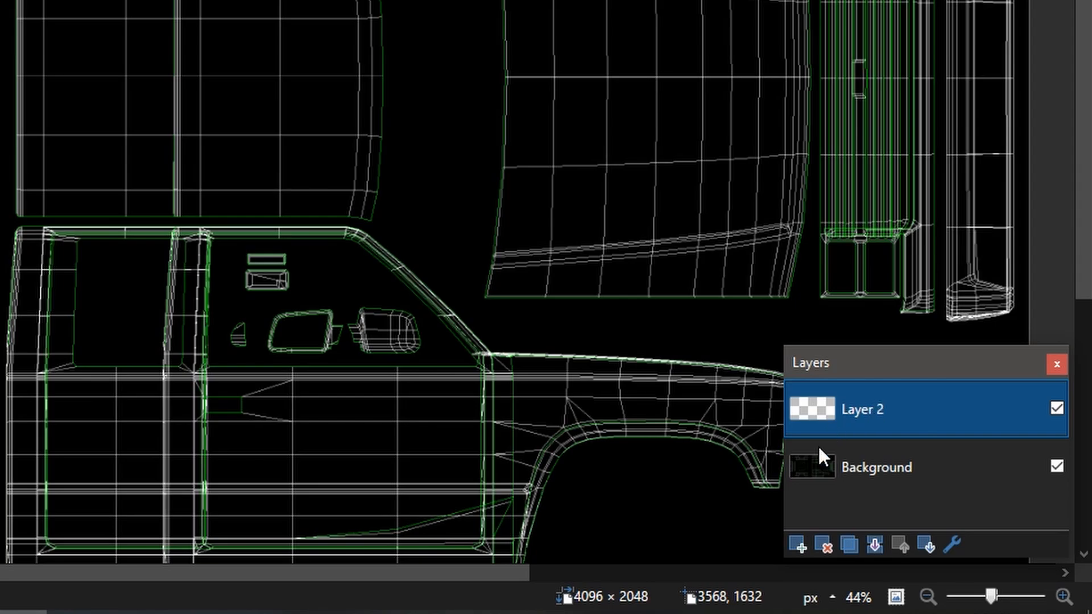
Add two extra empty layers above Layer 2, and delete both again
click(796, 542)
click(796, 543)
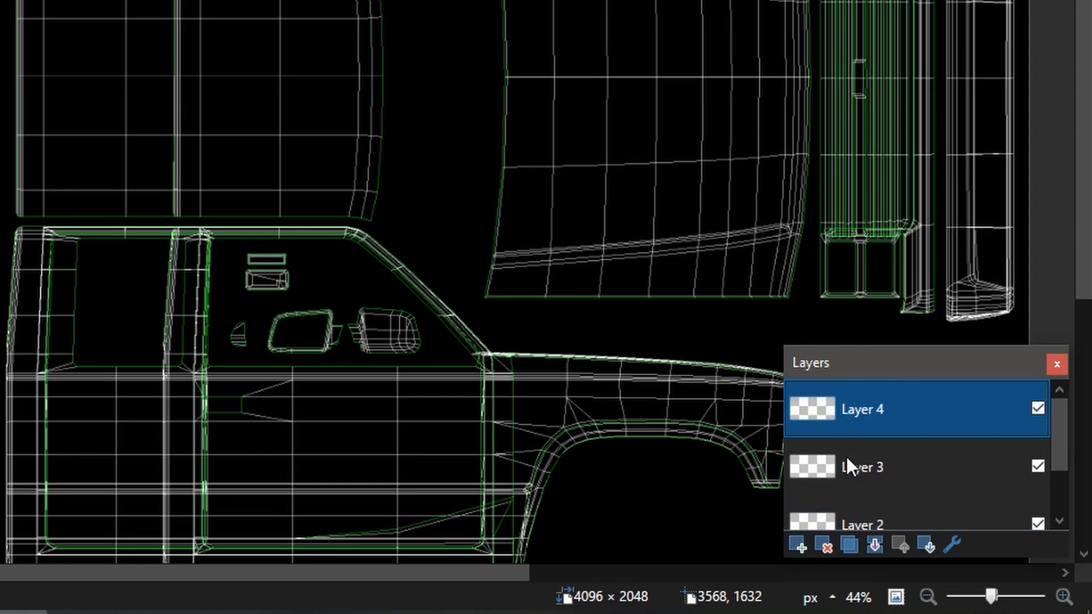
click(825, 546)
click(825, 546)
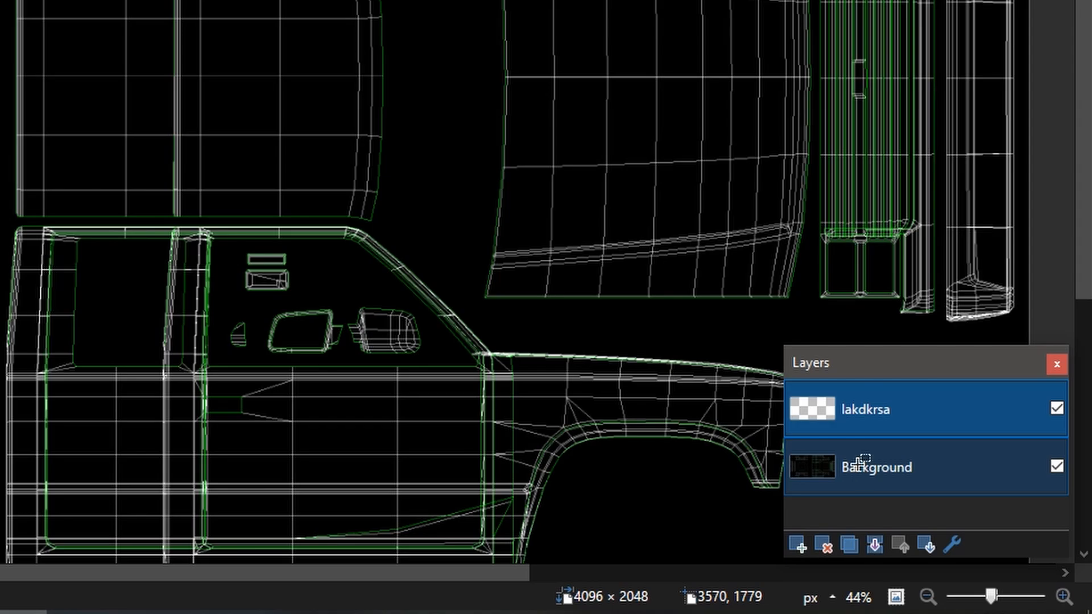
Reduce the opacity of the Background layer that holds the UV wireframe
click(858, 465)
click(952, 545)
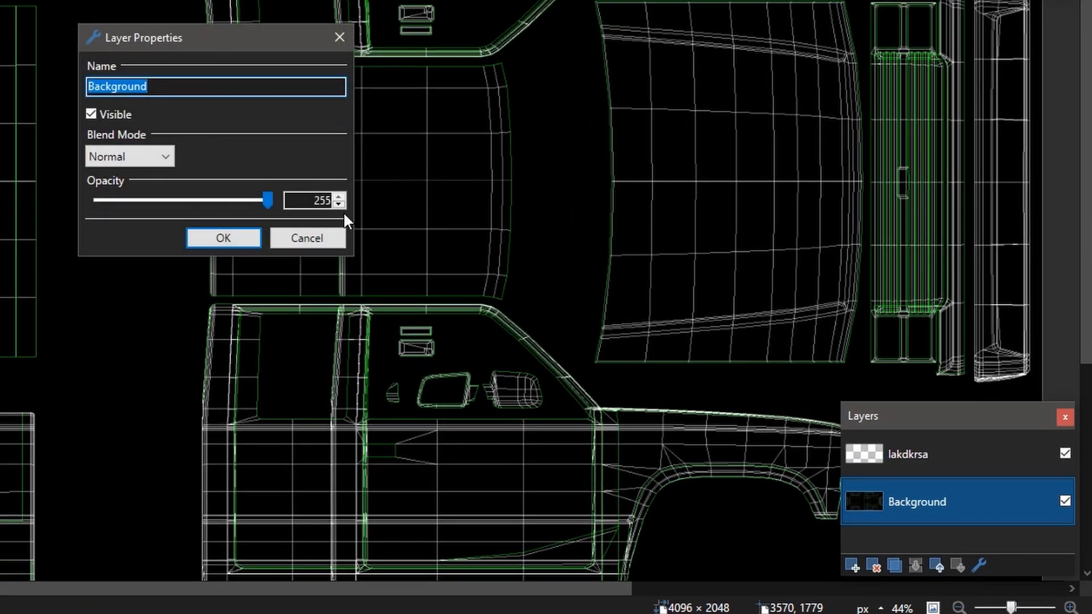
drag(267, 200, 216, 199)
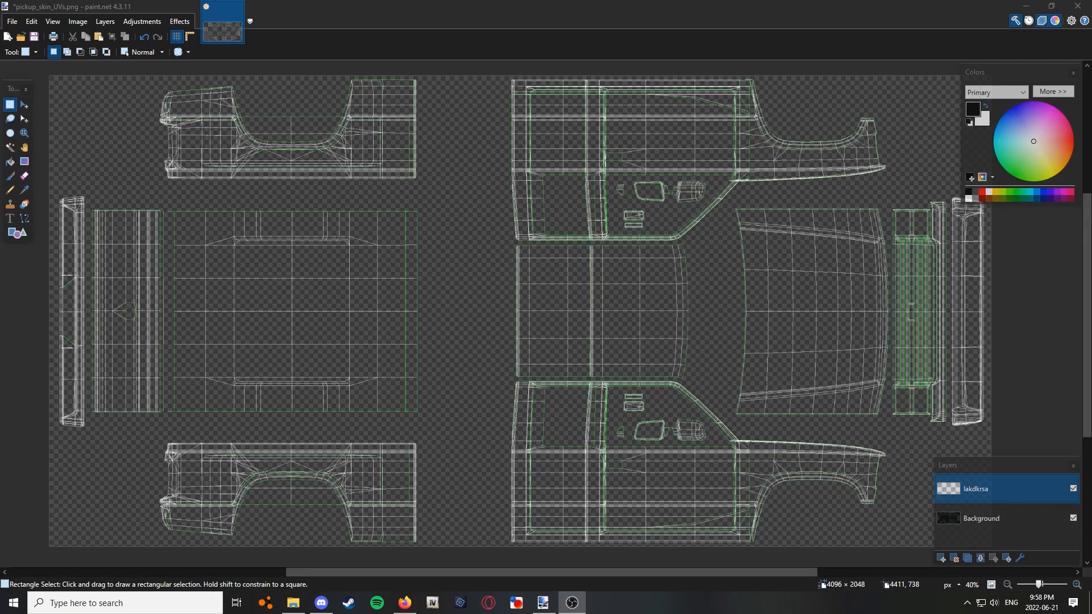
Open the fox JPG from generic folder as a separate image, compare it with the UV image, and return to the photo
click(293, 603)
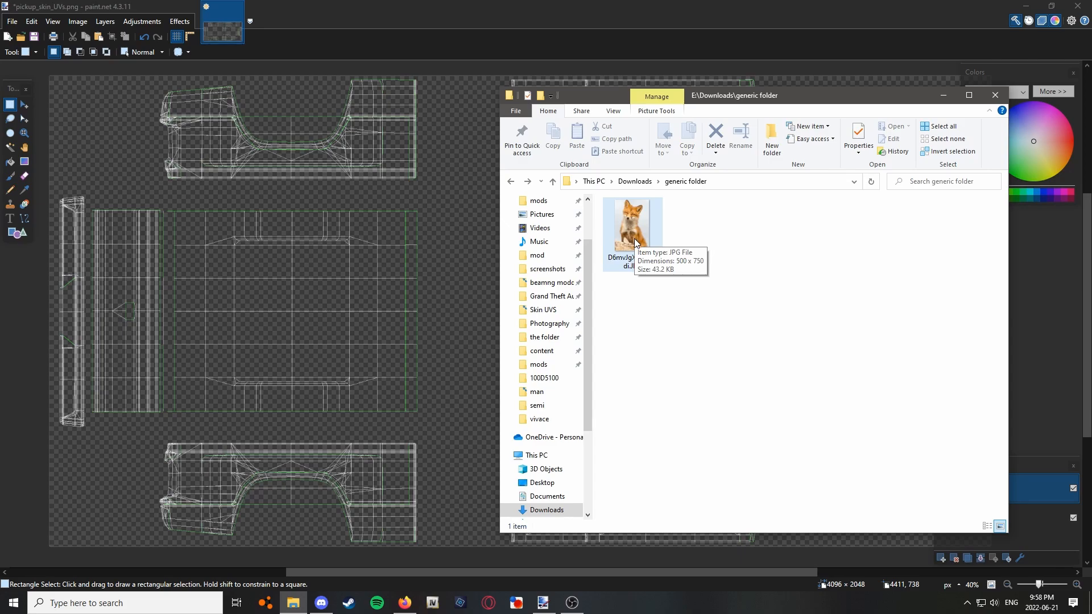
drag(636, 244, 413, 275)
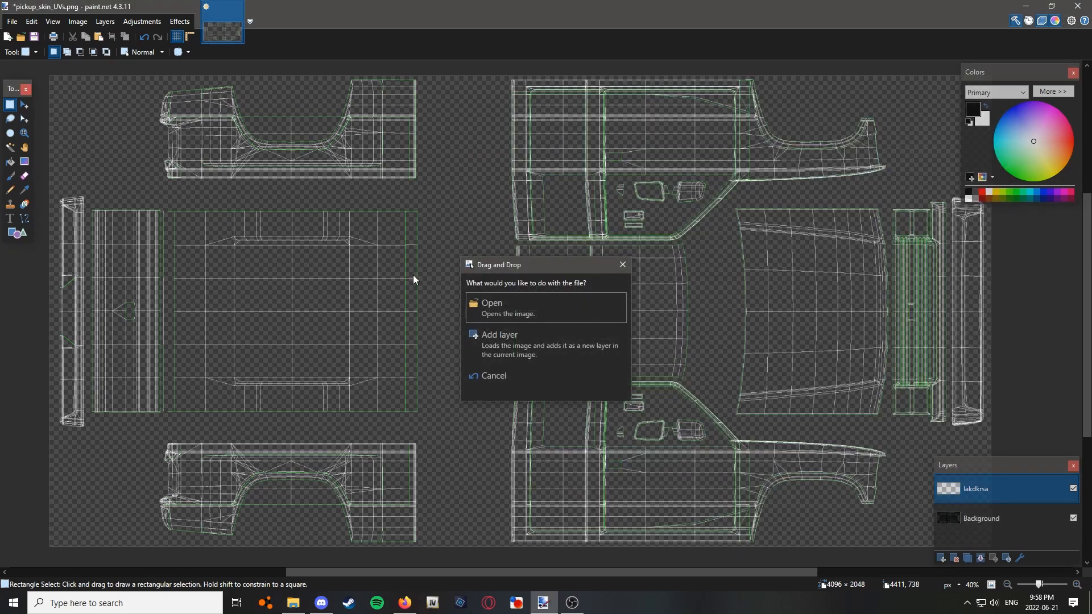
click(519, 310)
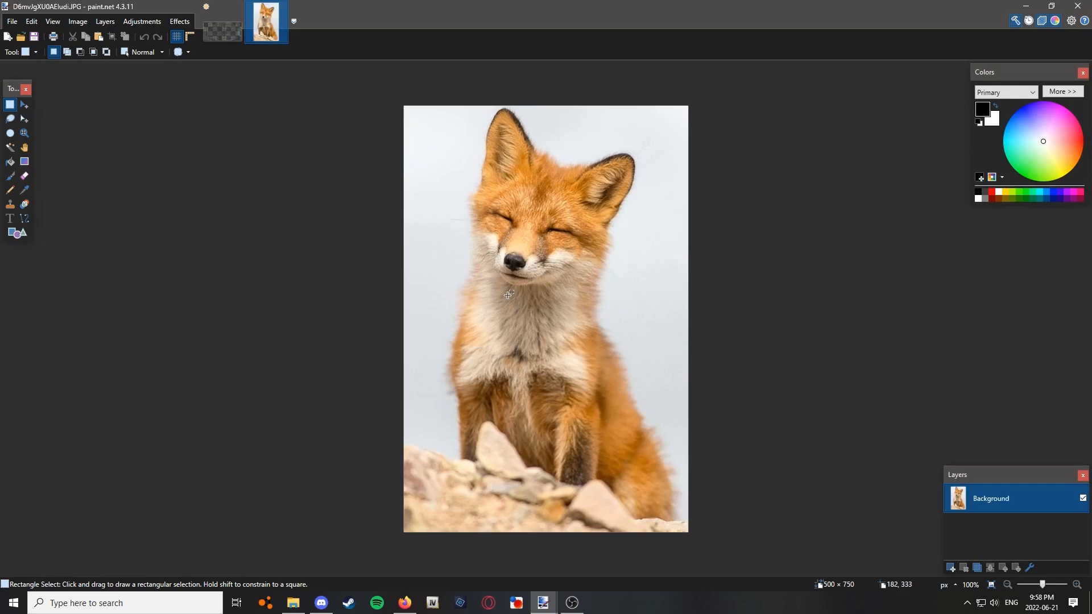
click(227, 31)
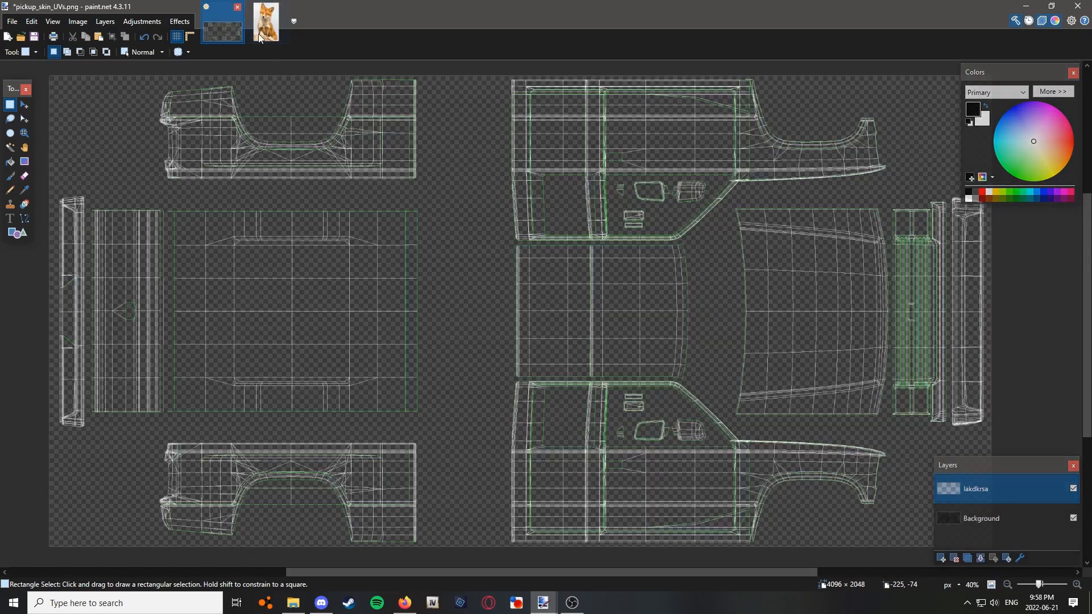
click(266, 23)
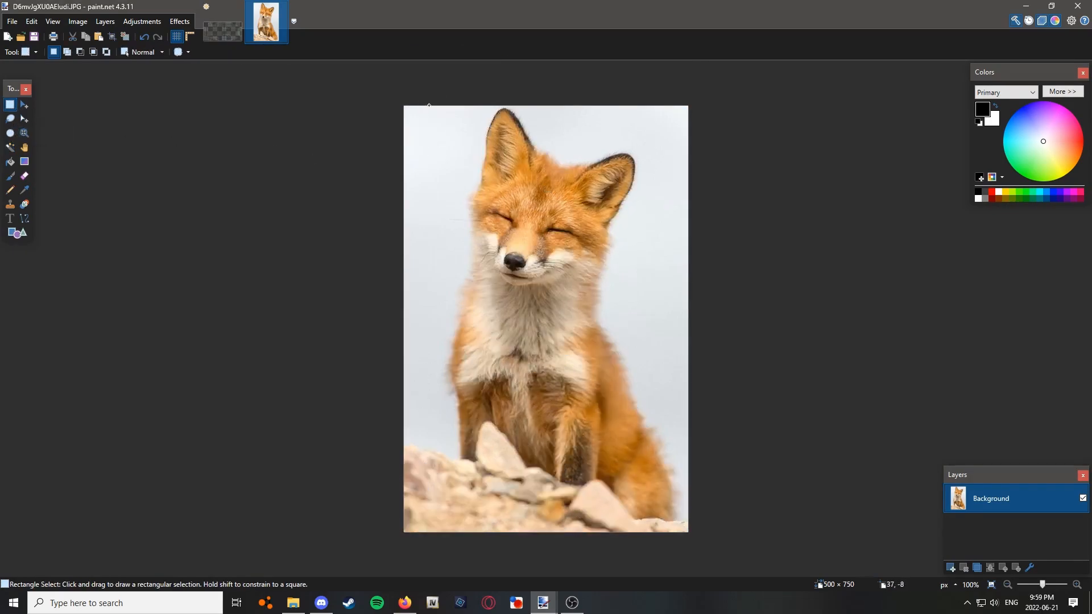
Copy an area of about 452 × 374 px around the fox's head and paste it over the lower truck door in pickup_skin_UVs.png
drag(422, 104, 680, 318)
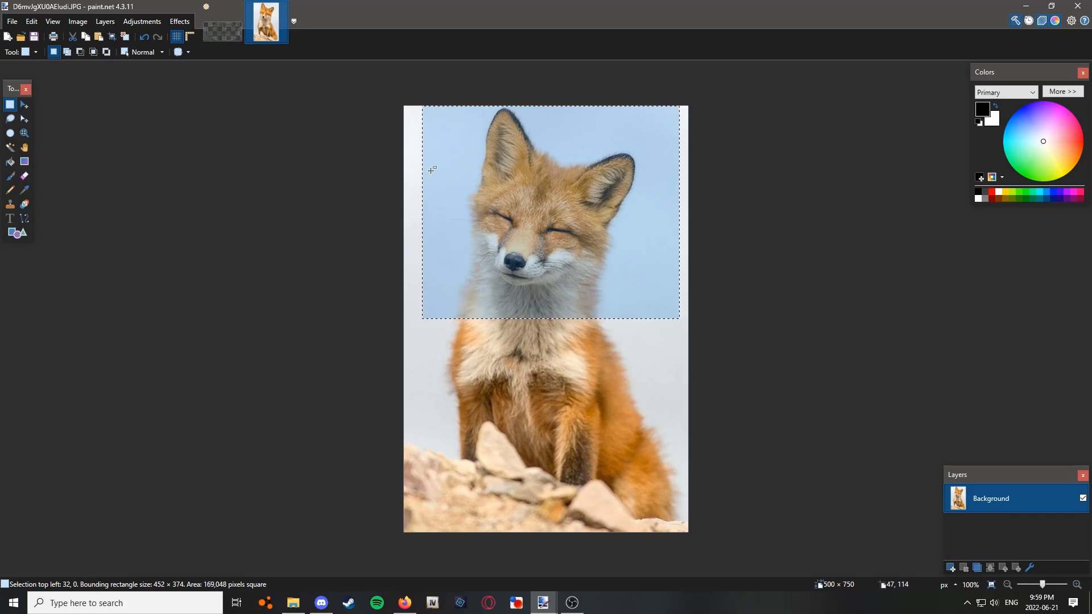
click(227, 28)
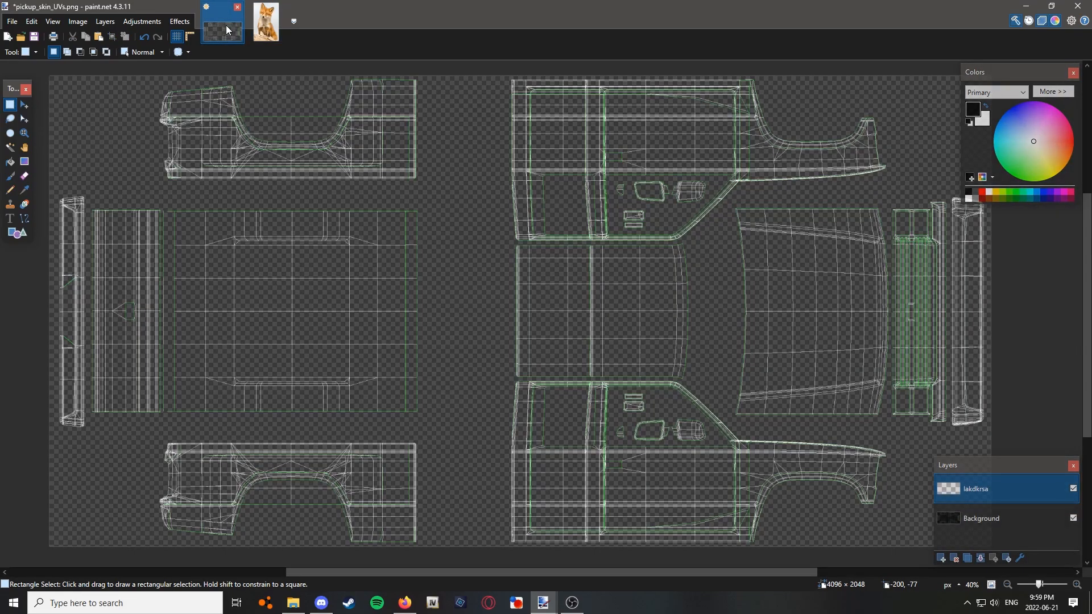
key(ctrl+v)
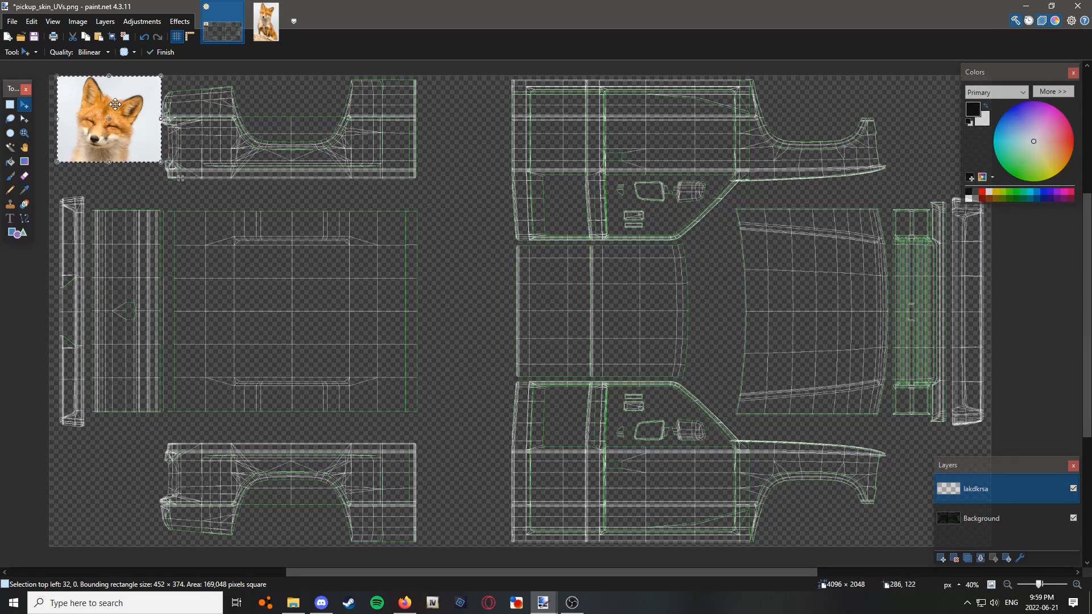
drag(115, 104, 657, 477)
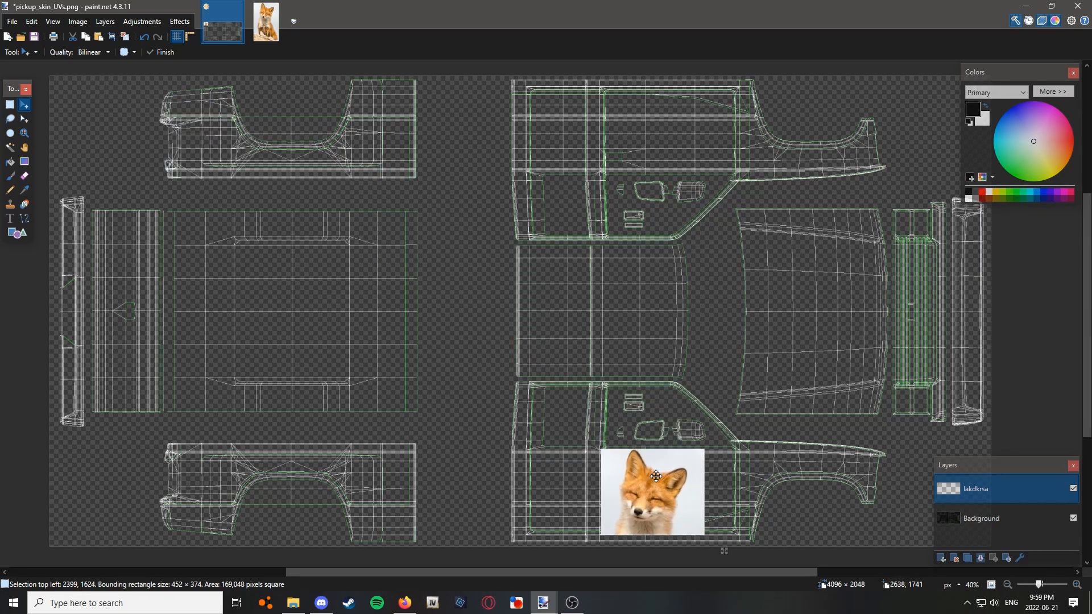
scroll(656, 477, up, 4)
scroll(654, 430, down, 2)
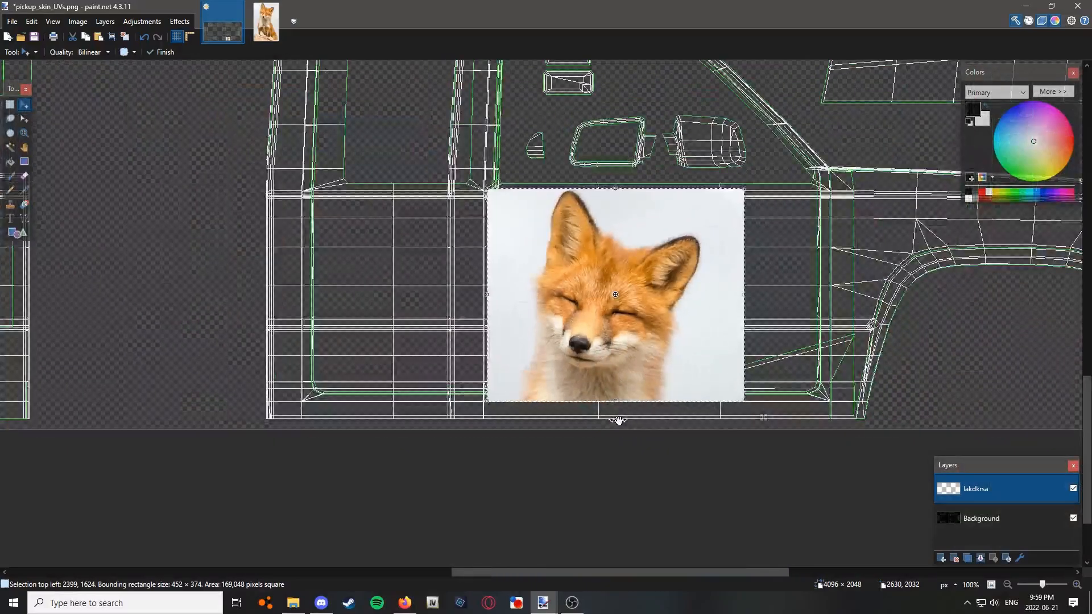
scroll(745, 259, up, 1)
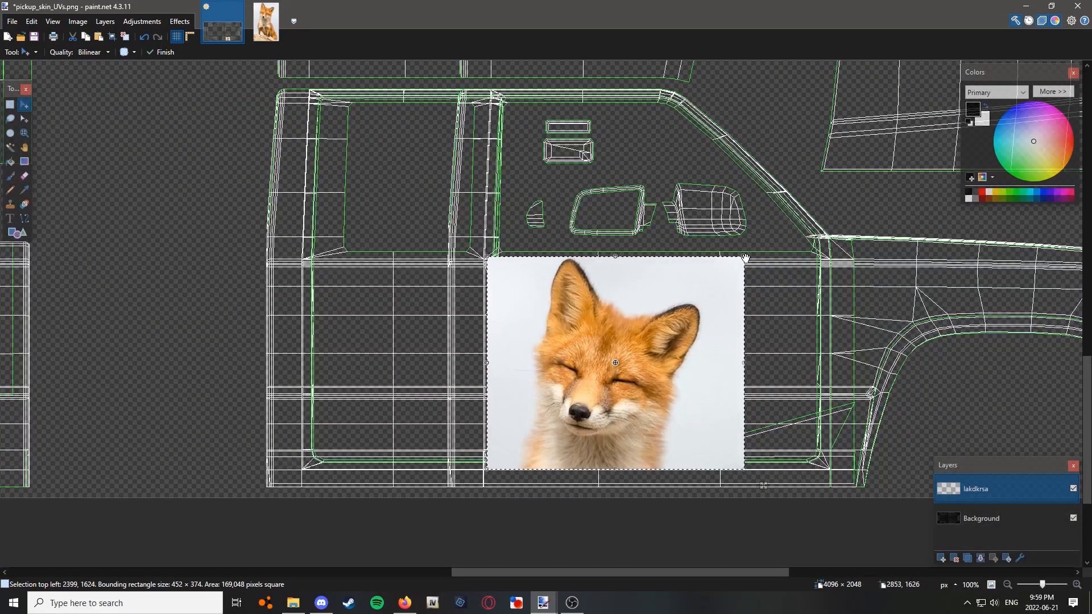
Shrink the pasted fox picture to about 211 × 174 px and move it onto the cab side panel behind the door
drag(745, 258, 660, 296)
drag(608, 378, 442, 314)
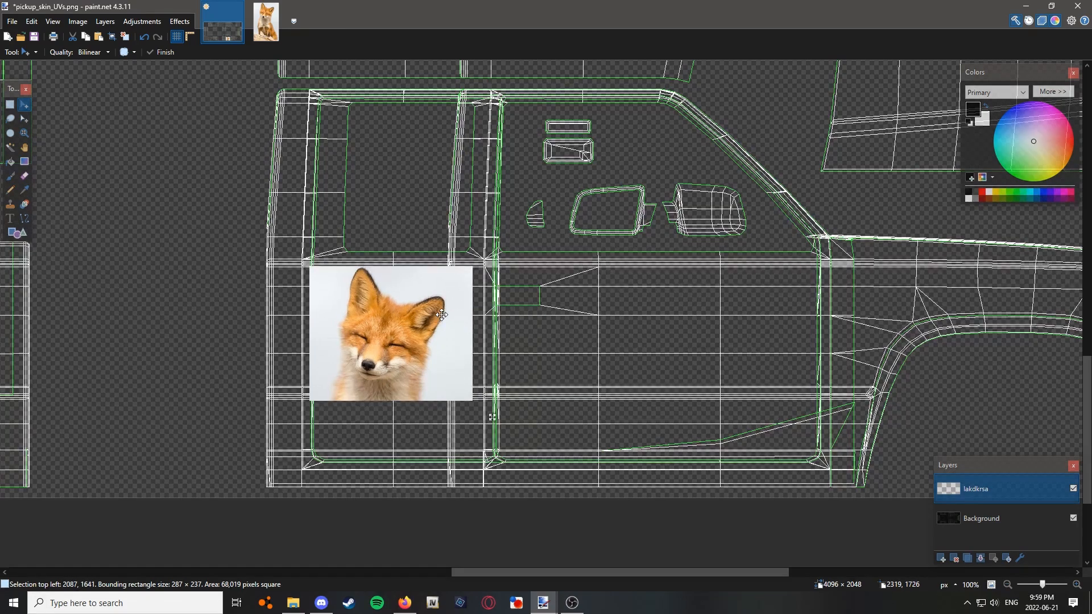
drag(473, 401, 449, 372)
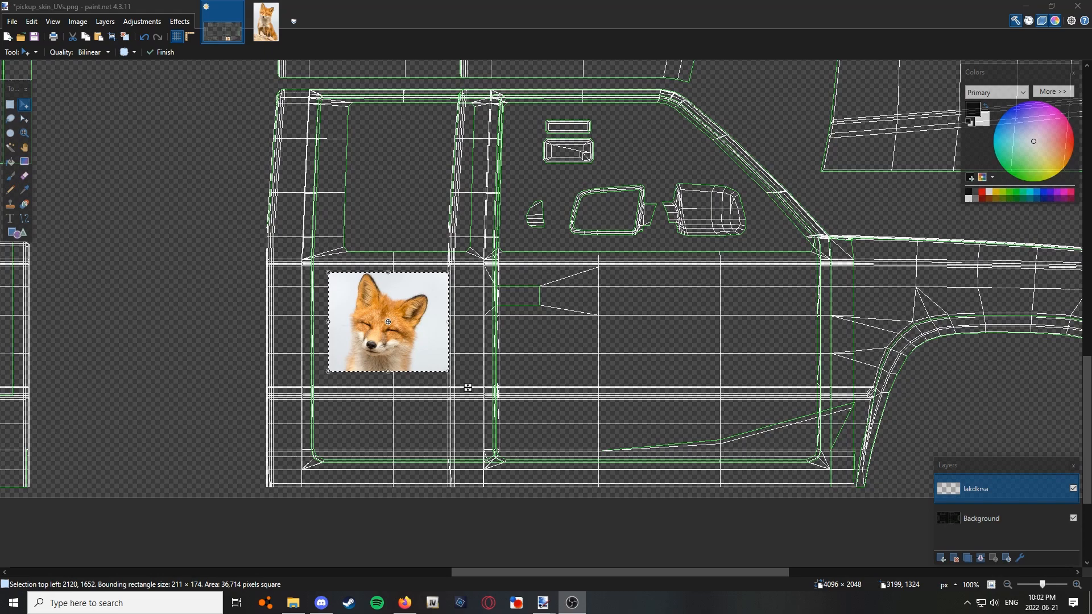
Open the BEAMNG-FUN banner from the browser's image results as a separate paint.net image, and paste it into pickup_skin_UVs.png
key(alt+Tab)
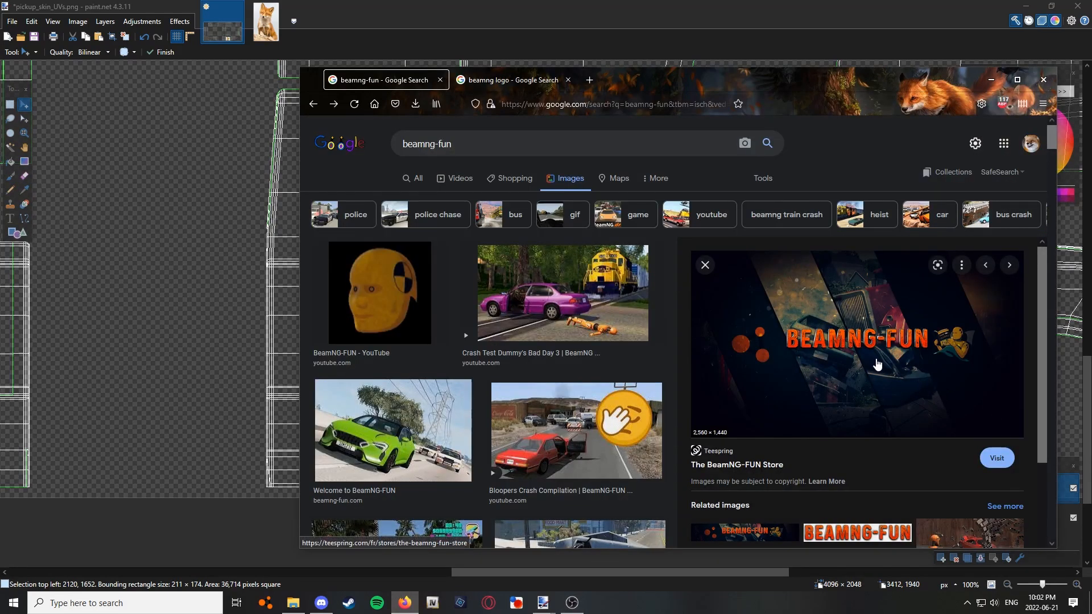
mouse_move(877, 364)
mouse_down()
mouse_move(814, 301)
mouse_move(216, 248)
mouse_move(213, 257)
mouse_up()
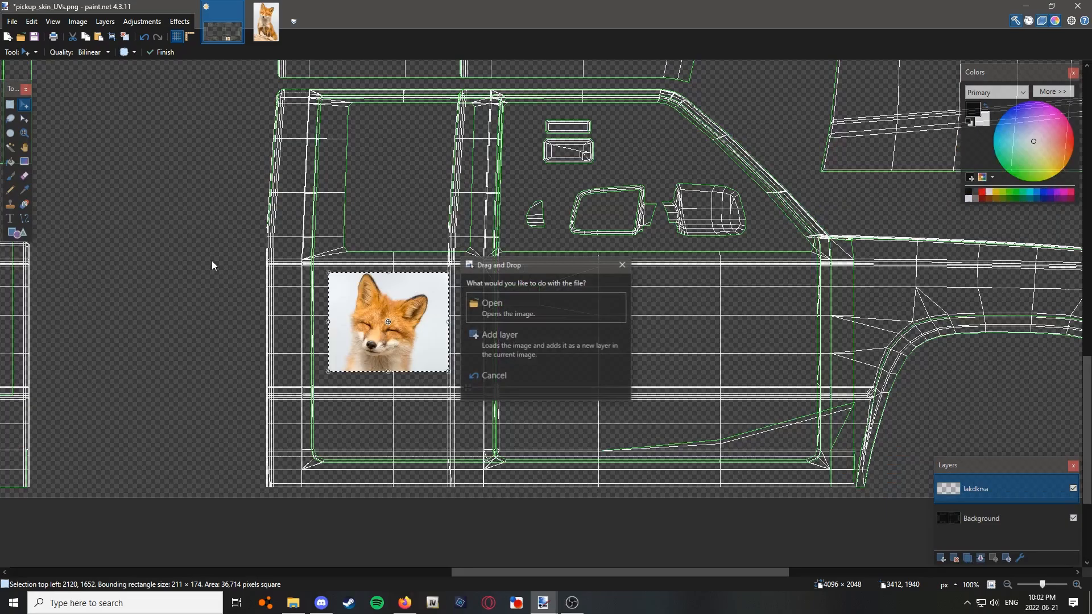
click(541, 308)
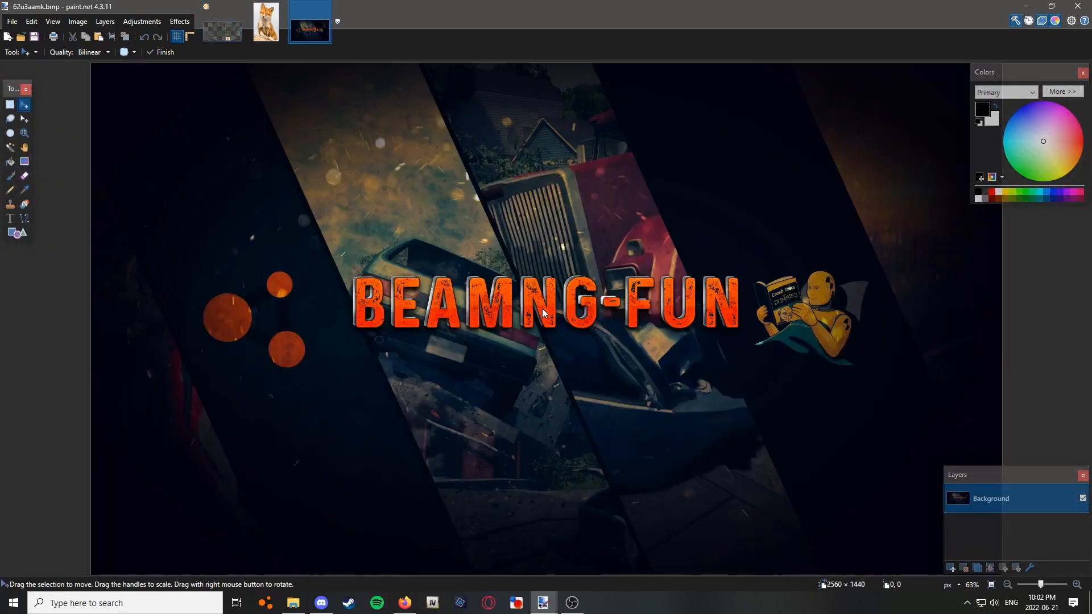
click(232, 37)
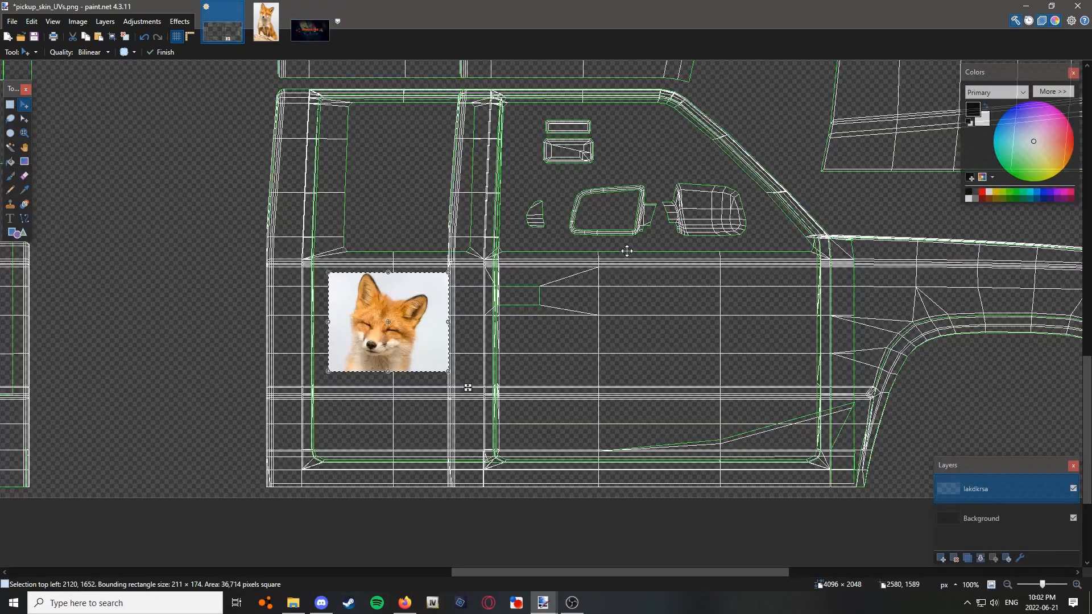
key(ctrl+v)
scroll(510, 226, down, 4)
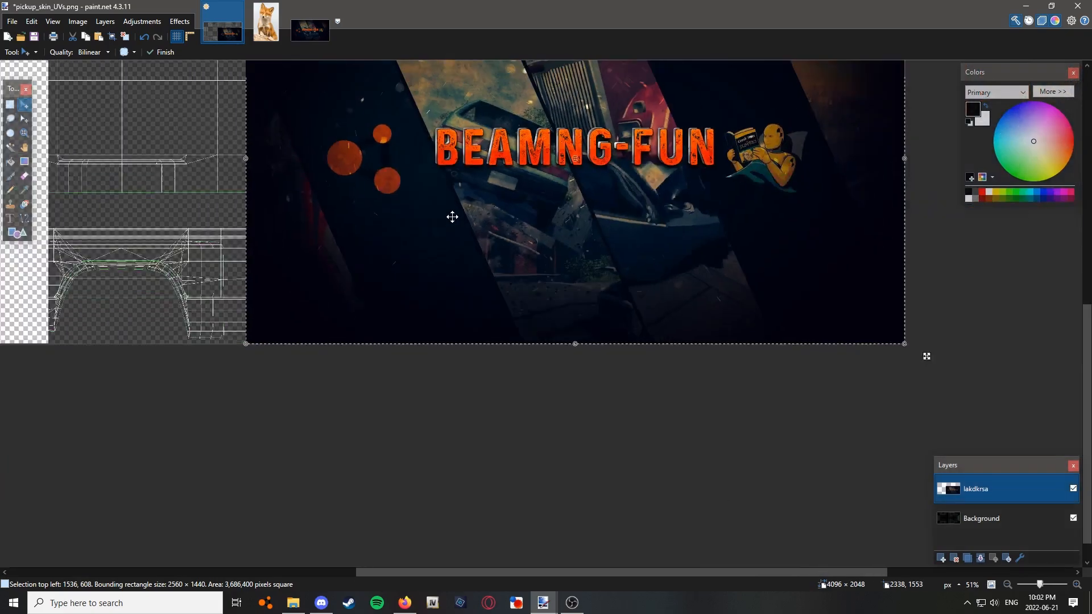
Scale the pasted BEAMNG-FUN banner down to about 335 × 188 px and place it where the door meets the front fender
drag(319, 199, 540, 386)
scroll(539, 386, up, 5)
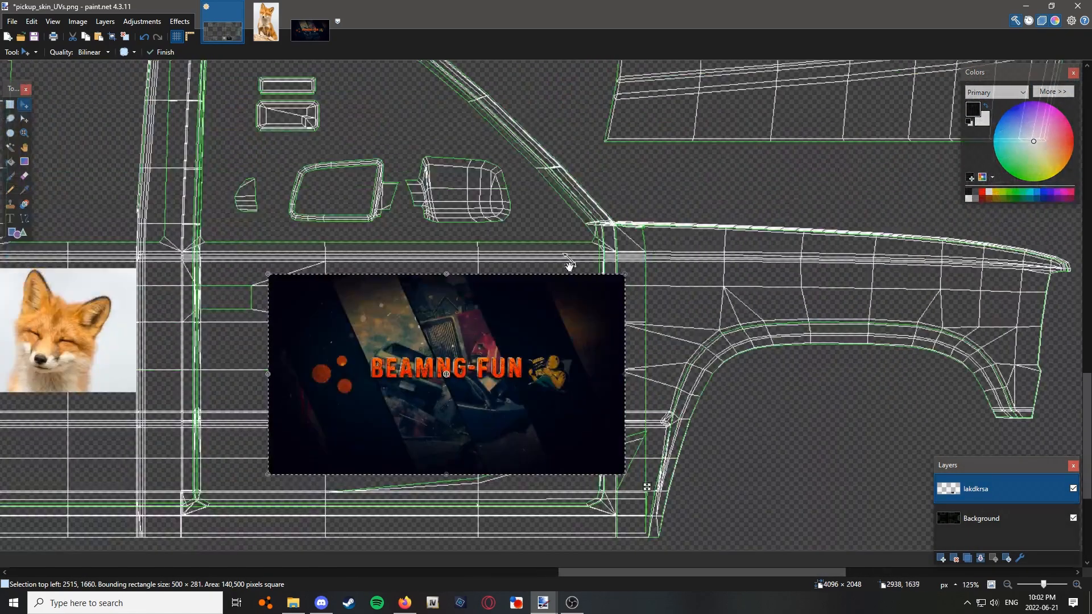
drag(552, 330, 593, 308)
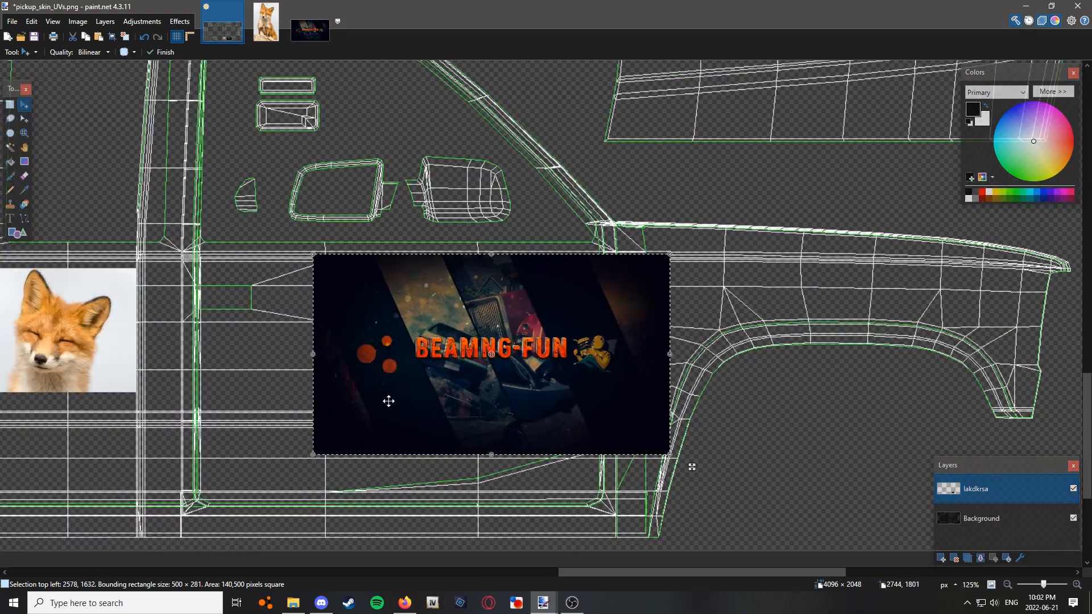
drag(312, 453, 431, 388)
drag(515, 350, 686, 322)
Try to open the BeamNG logo straight from the browser's image results as a separate paint.net image, and close that image again
click(405, 604)
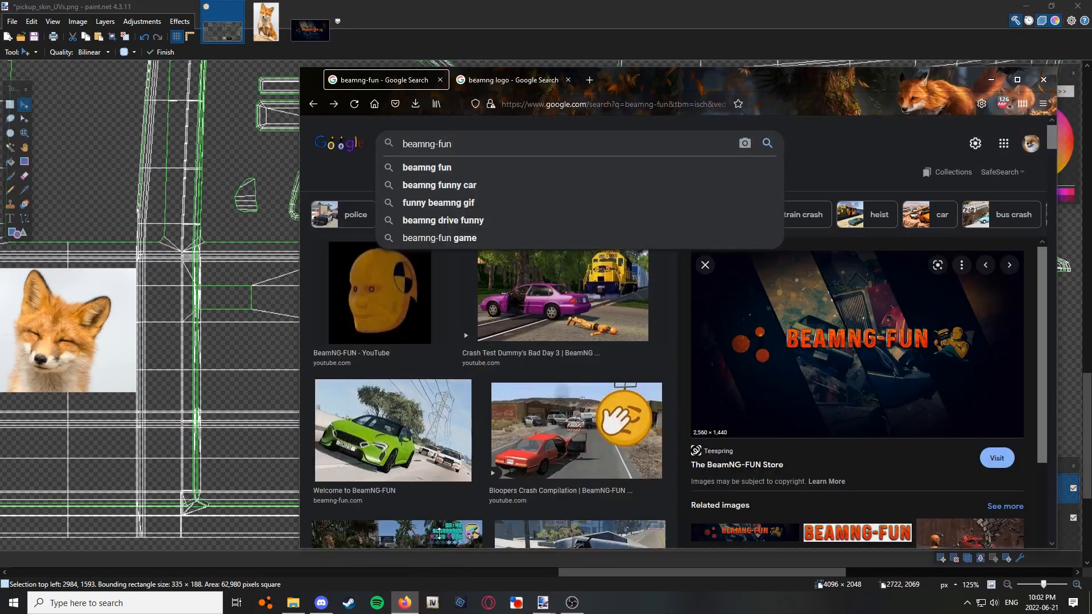
click(524, 84)
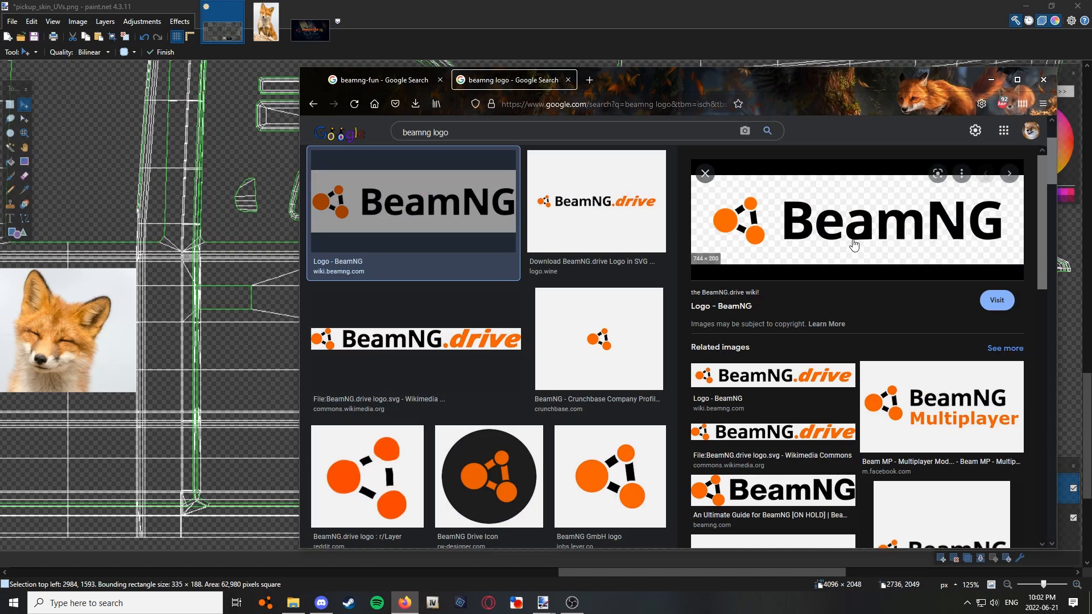
mouse_move(840, 227)
mouse_down()
mouse_move(747, 161)
mouse_move(234, 276)
mouse_up()
click(483, 305)
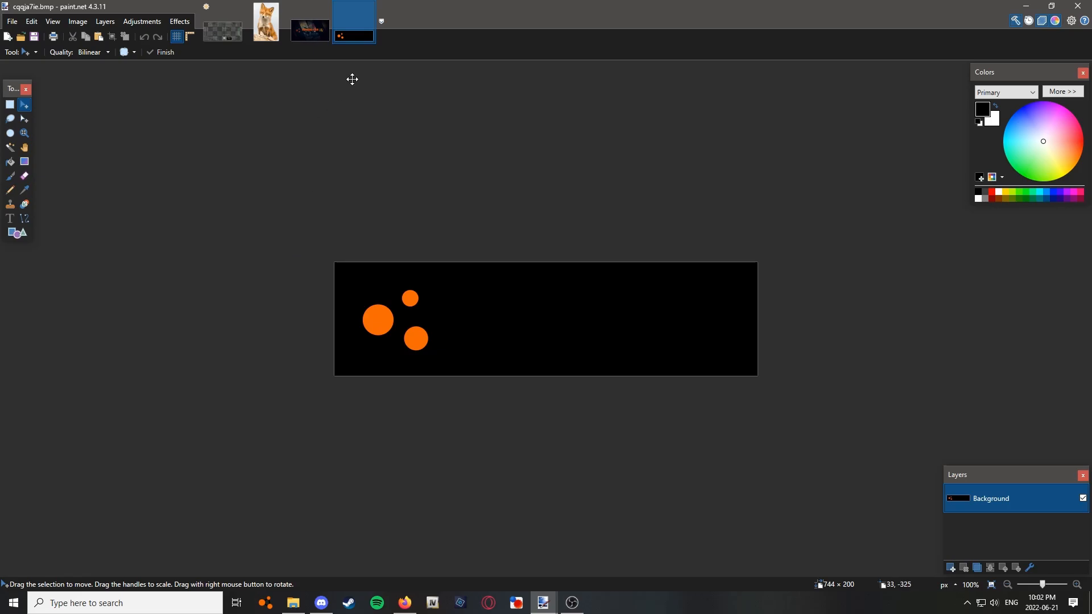
click(369, 8)
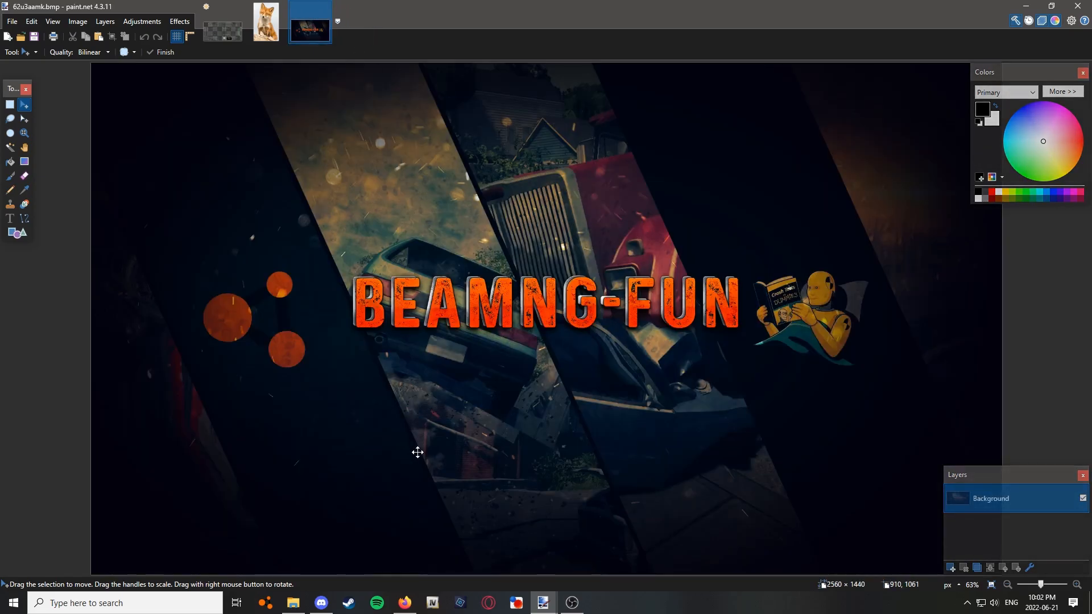
Copy the transparent BeamNG logo from the browser's image results and return to paint.net
click(404, 603)
right_click(861, 212)
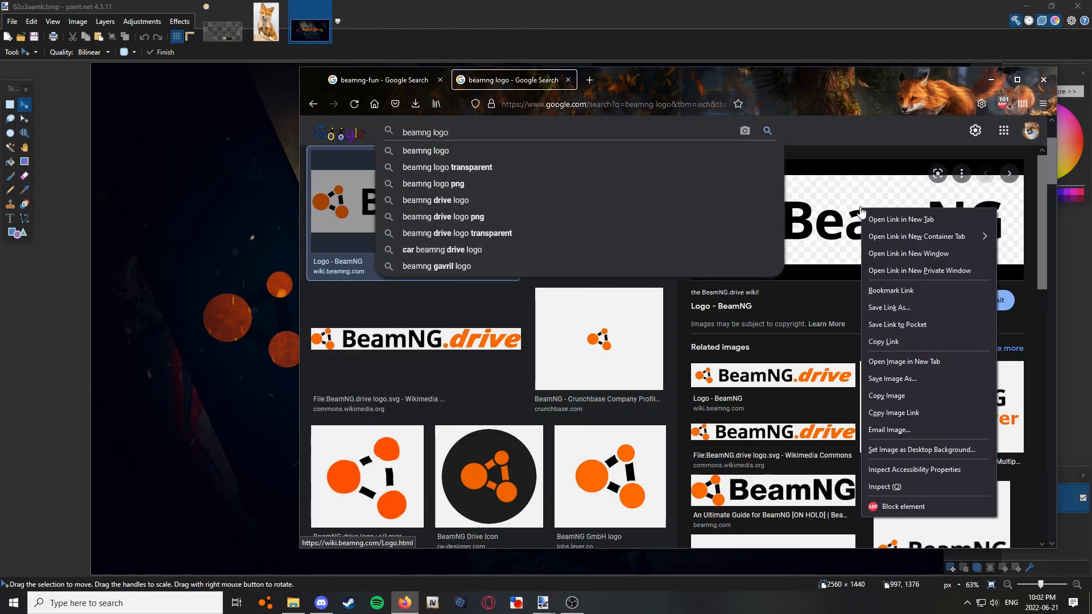
click(887, 397)
click(736, 61)
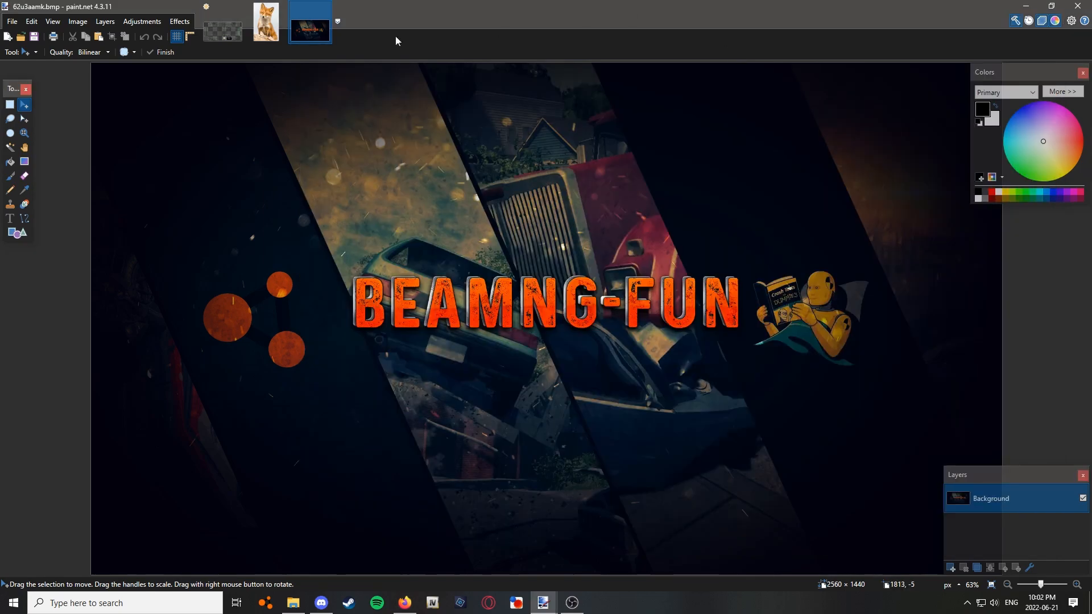
Create a new 744 × 200 px image and paste the copied BeamNG logo into it
click(7, 37)
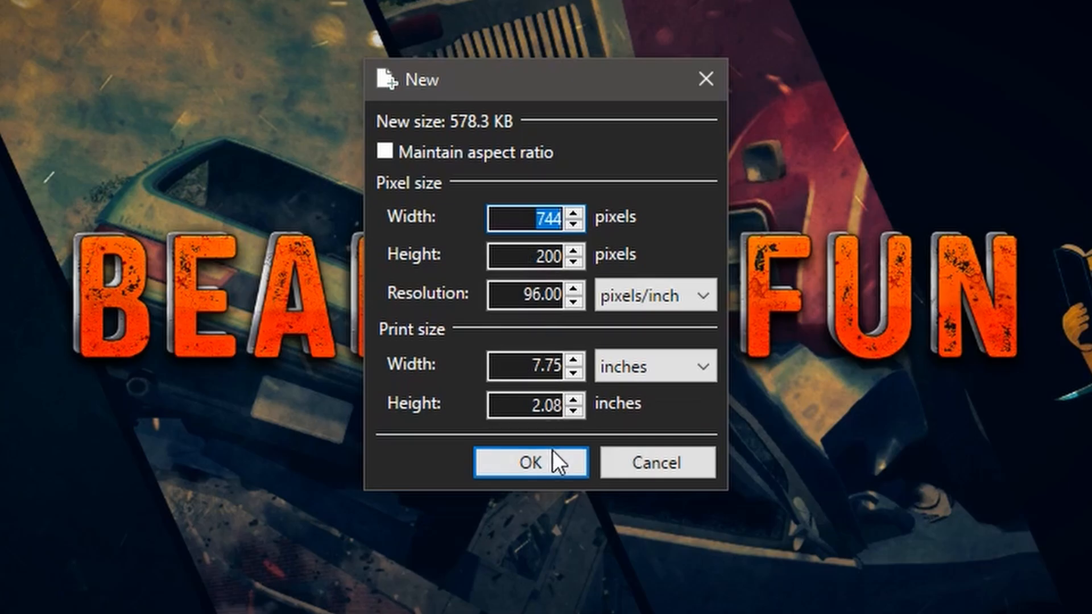
click(530, 463)
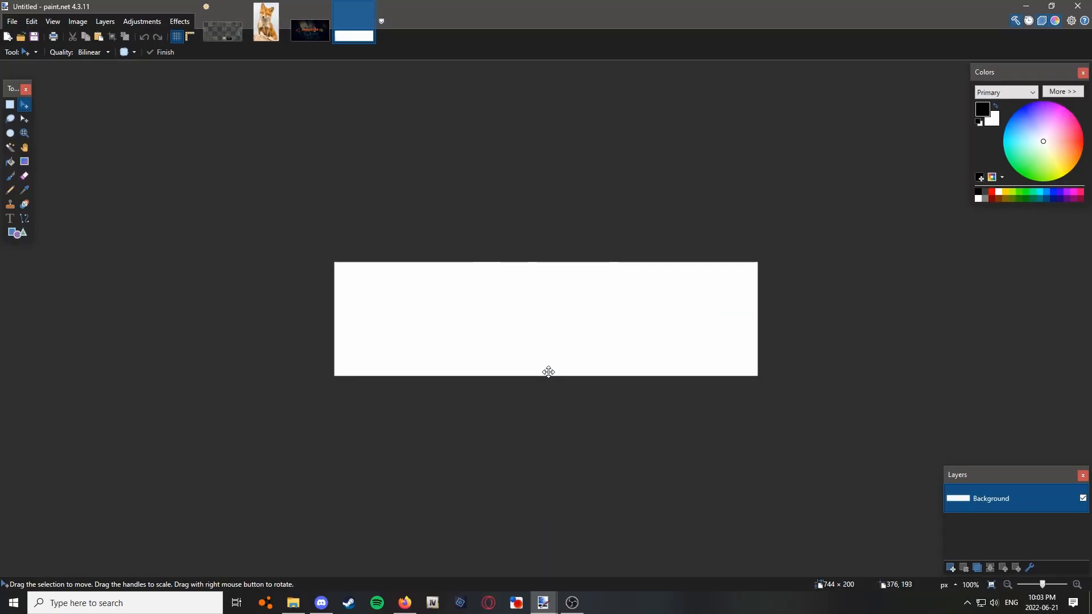
key(ctrl+v)
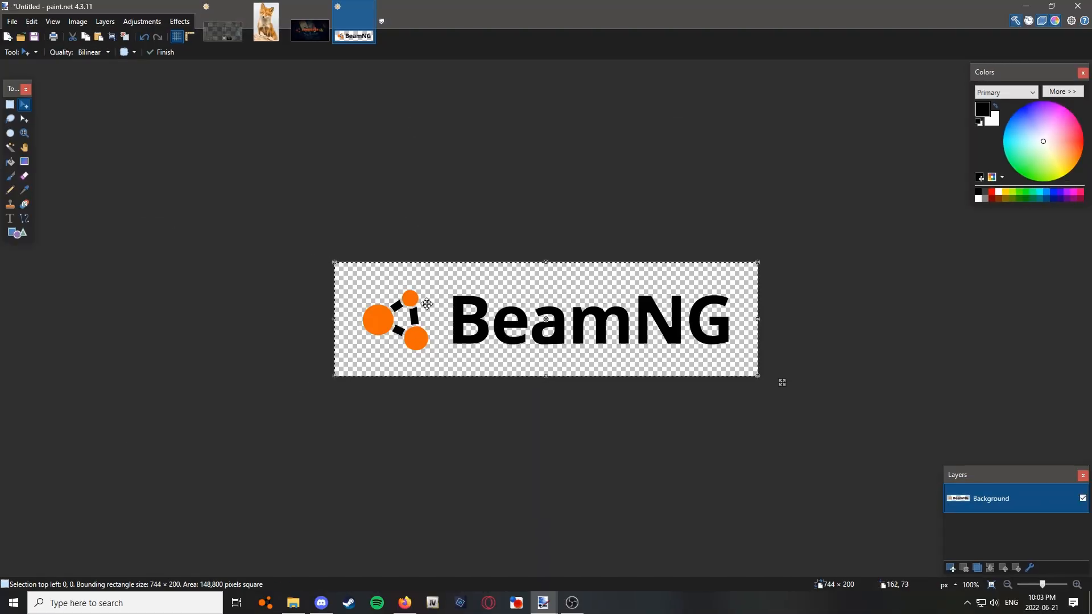
scroll(380, 281, up, 3)
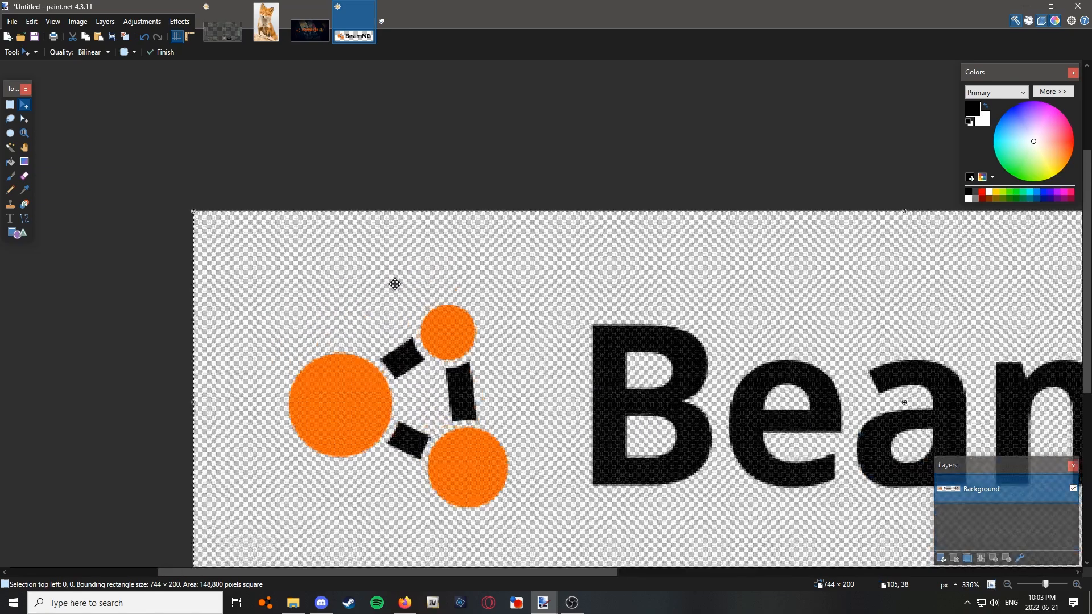
scroll(393, 283, down, 2)
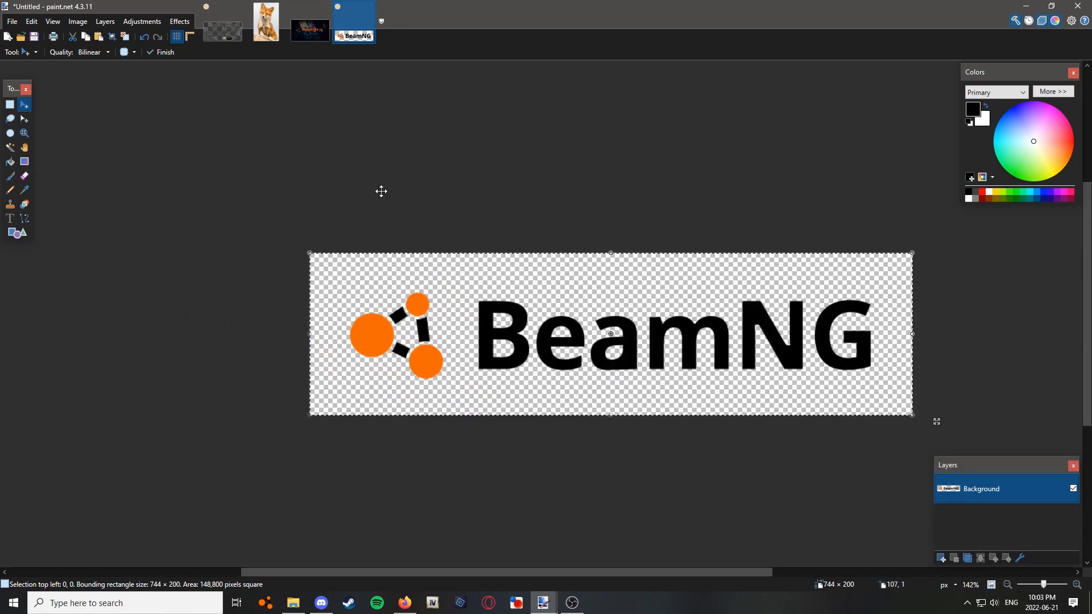
Try pasting the BeamNG logo straight onto the lakdkrsa layer of the truck's UV map, and undo the paste
key(ctrl+Tab)
key(ctrl+v)
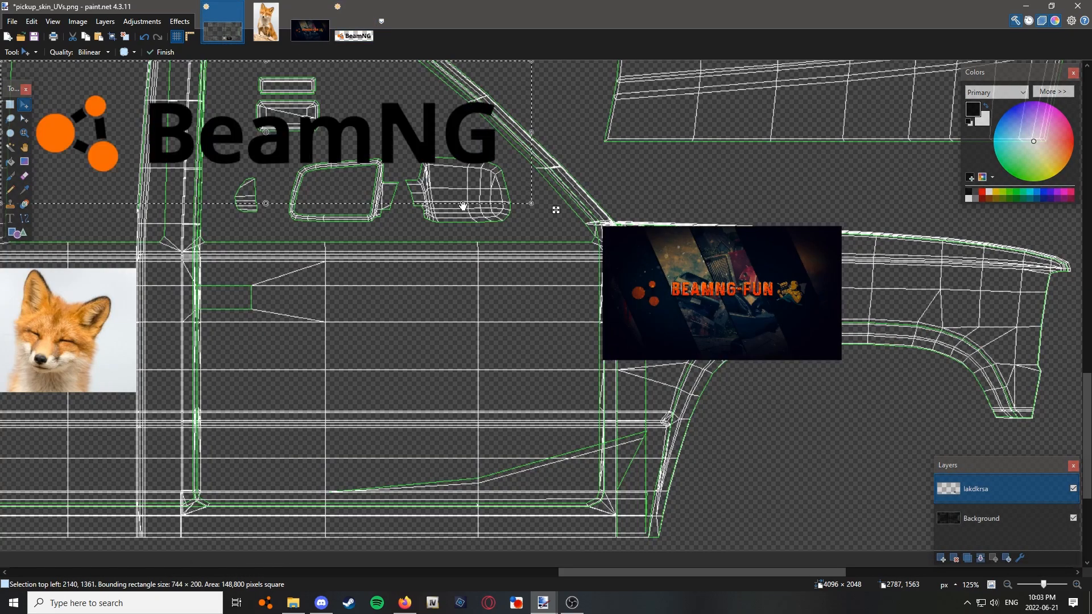
drag(386, 143, 476, 264)
scroll(594, 314, down, 1)
scroll(441, 310, down, 2)
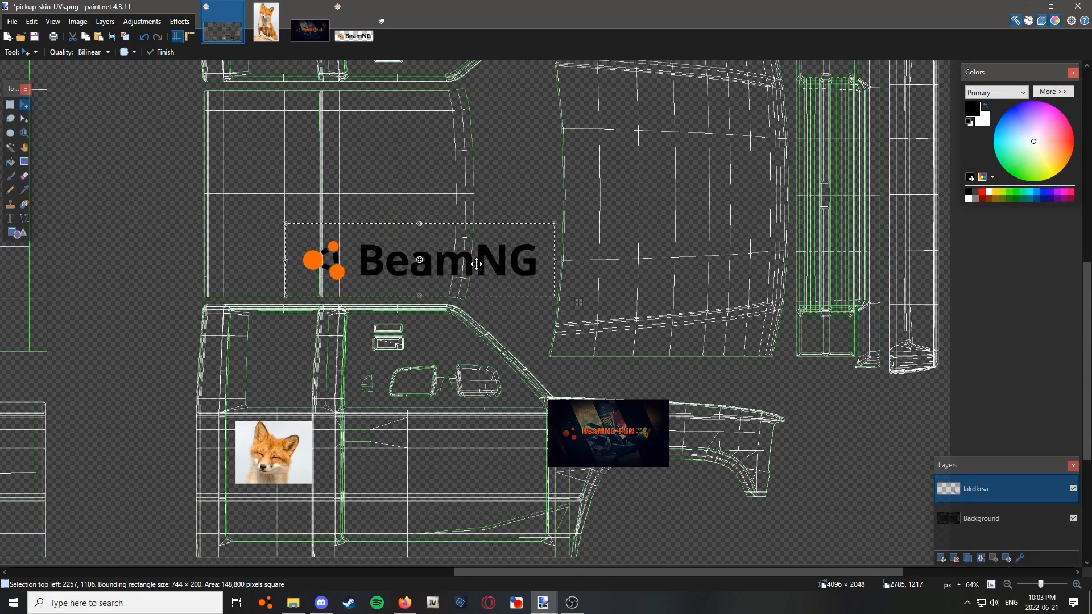
key(ctrl+z)
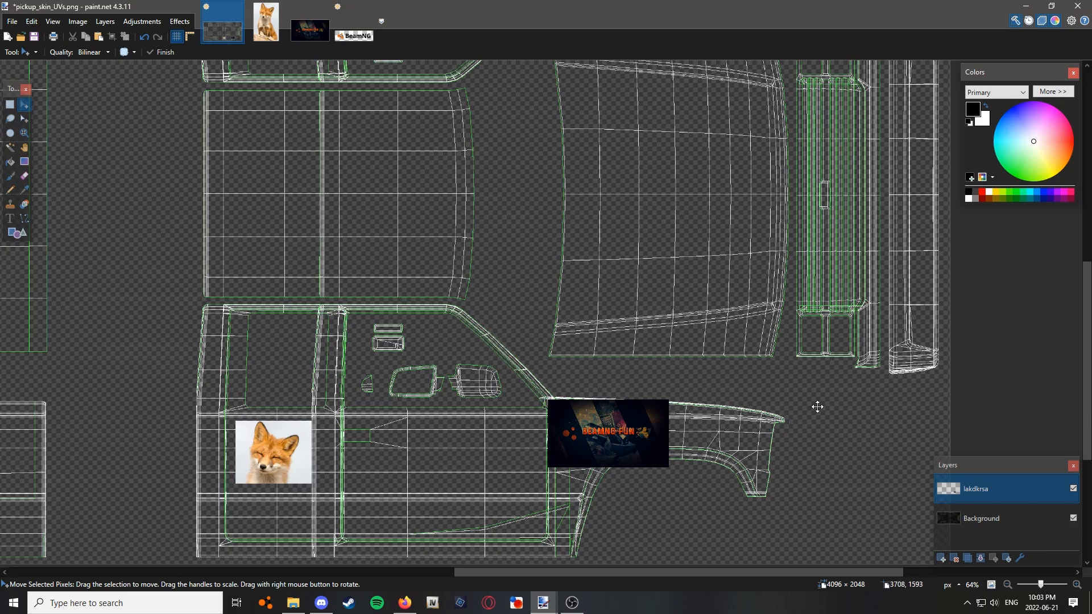
Paste the BeamNG logo onto a new layer, place it across the door beside the fox picture, and merge that layer down into lakdkrsa
key(ctrl+shift+n)
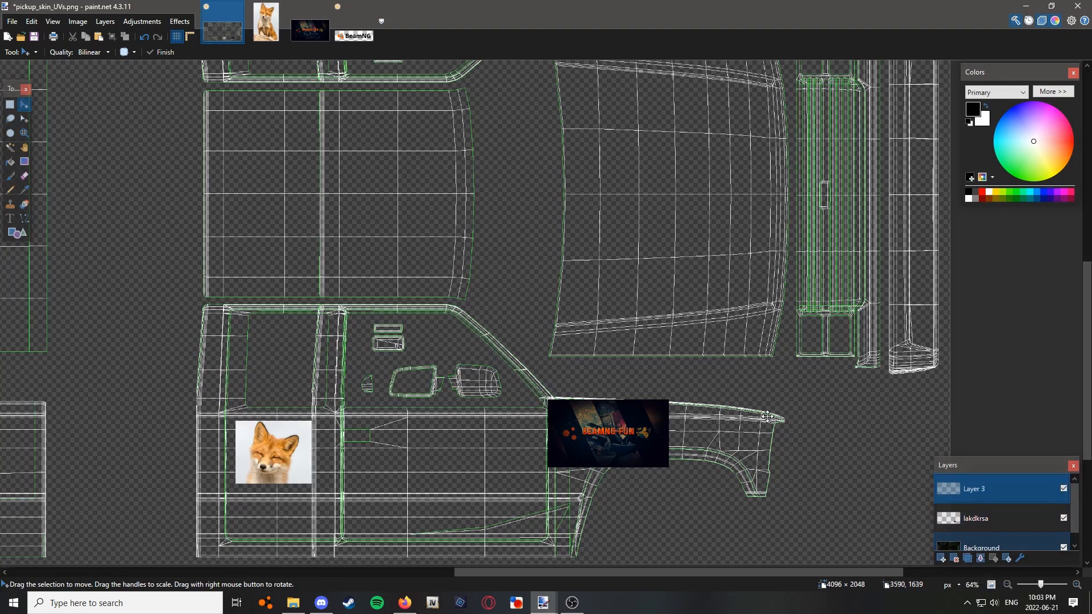
key(ctrl+v)
scroll(559, 260, up, 3)
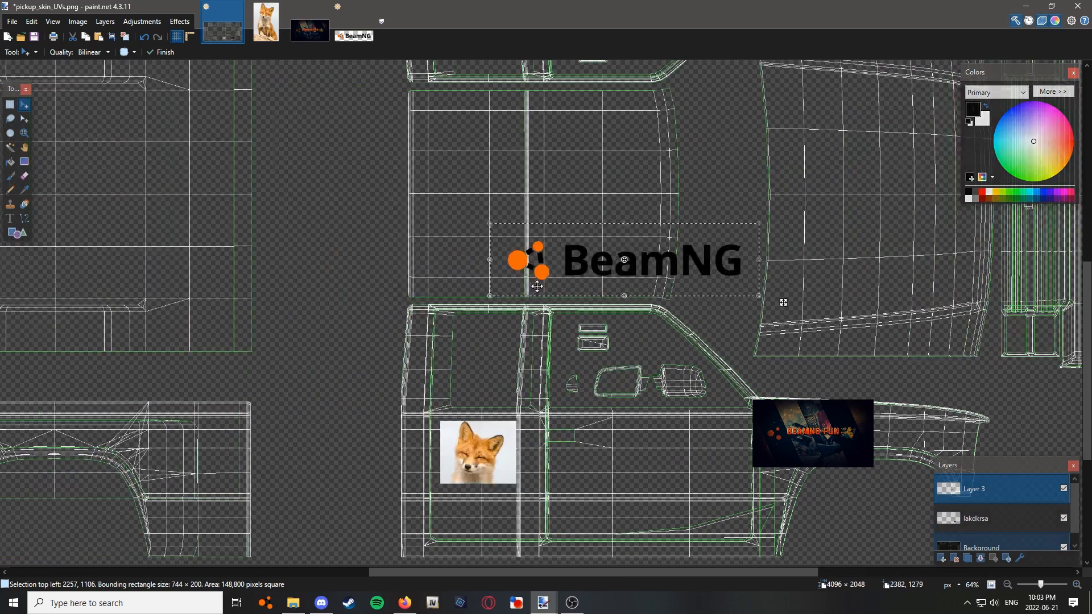
scroll(559, 260, down, 3)
drag(585, 117, 538, 392)
scroll(455, 405, down, 1)
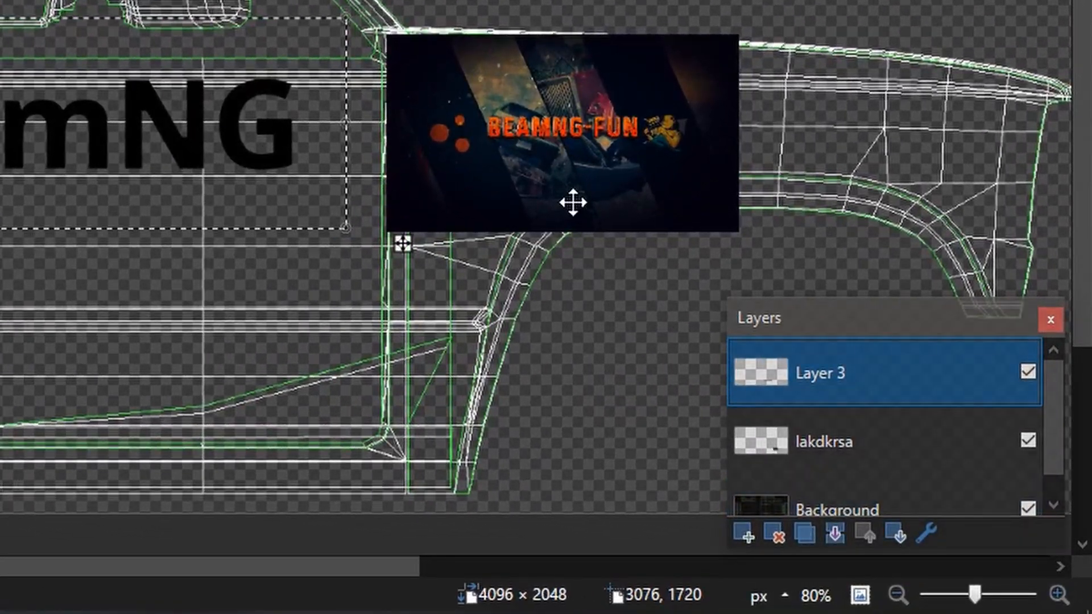
click(834, 531)
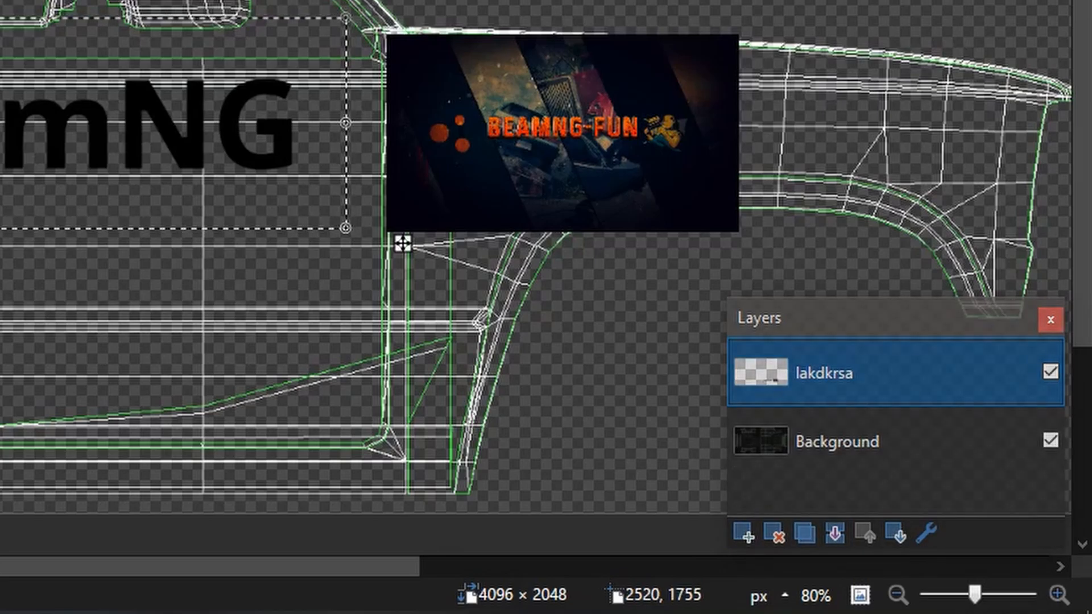
Try moving the merged BeamNG logo slightly higher on the door, and undo the move
scroll(513, 410, up, 3)
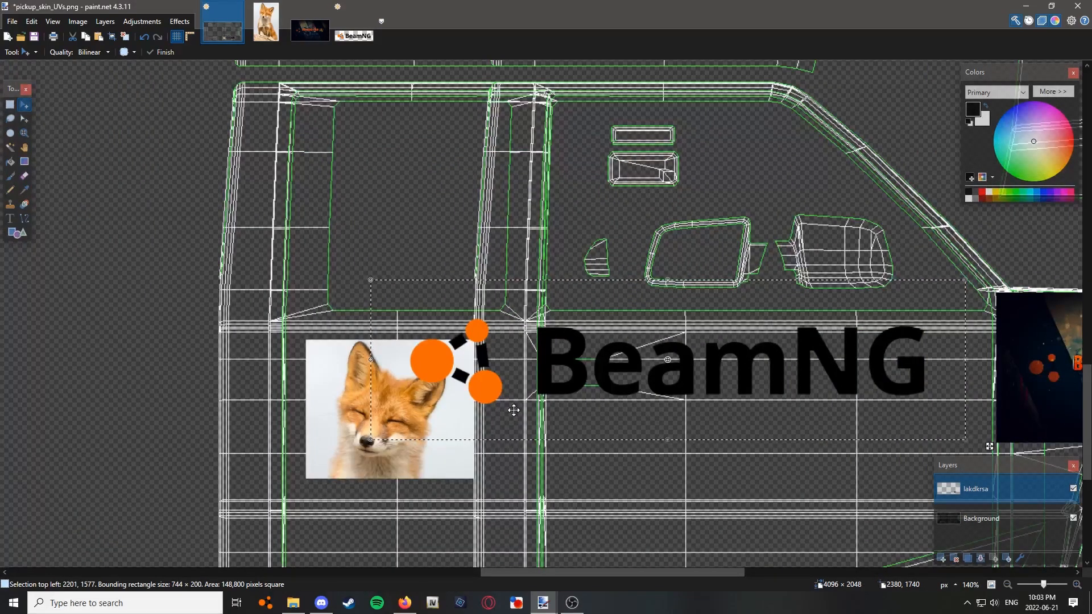
scroll(514, 410, down, 1)
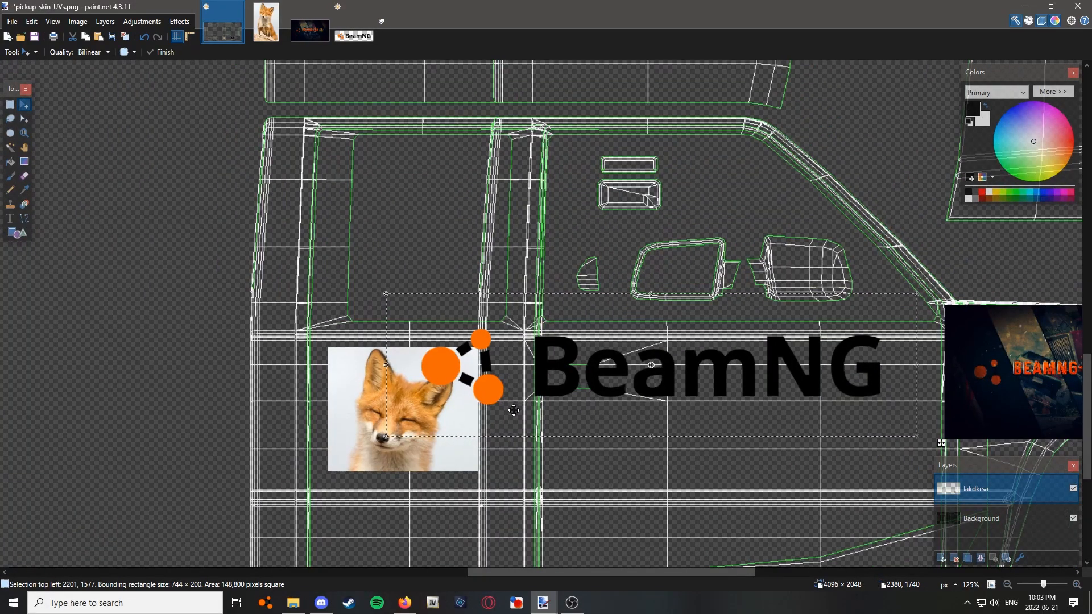
drag(514, 410, 538, 339)
key(ctrl+z)
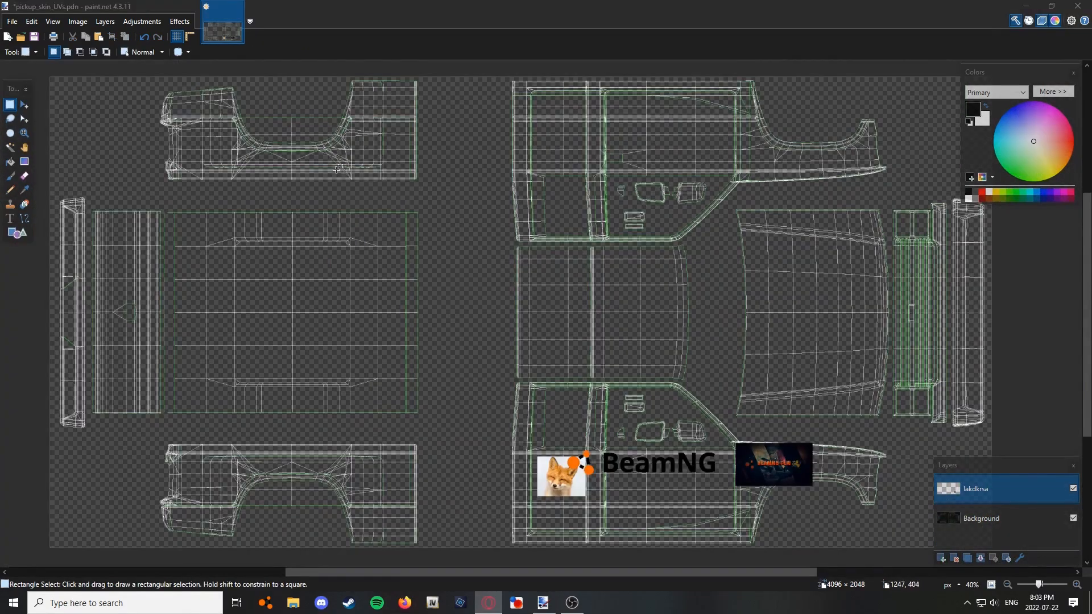
drag(335, 169, 614, 302)
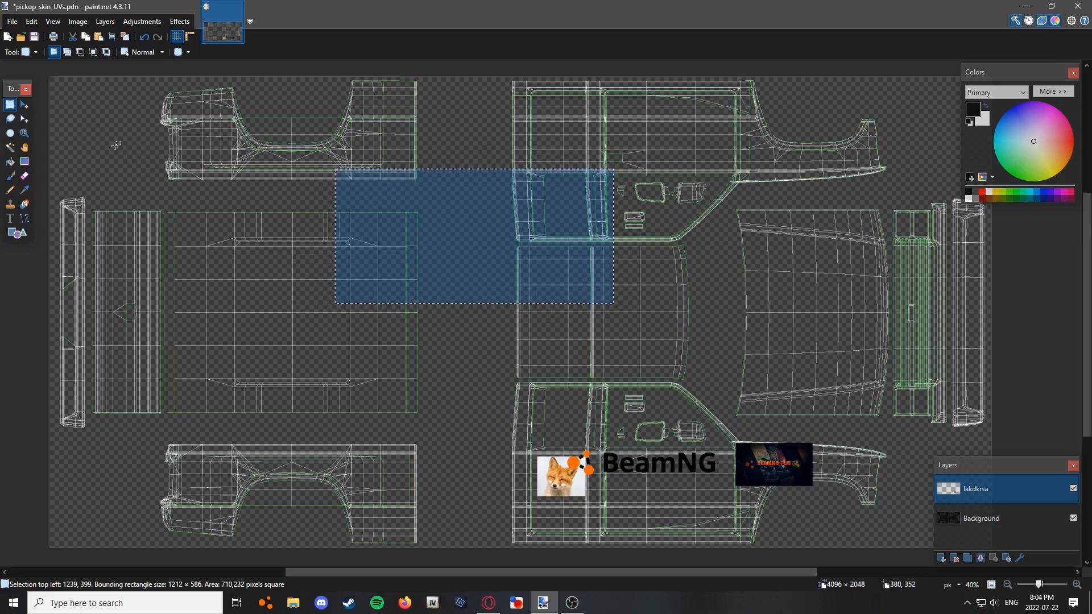
click(254, 152)
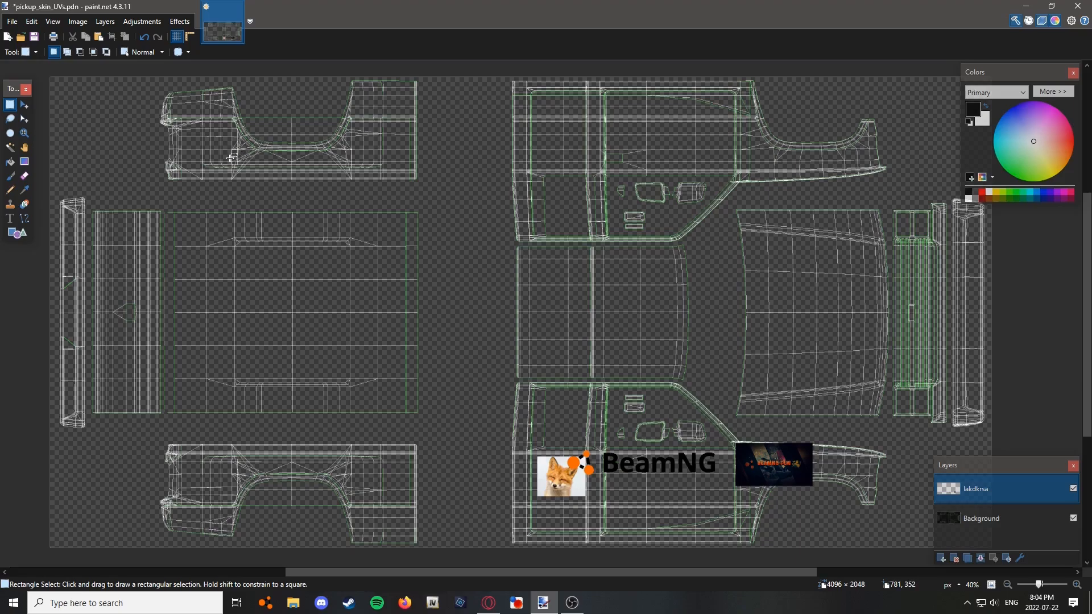
click(10, 219)
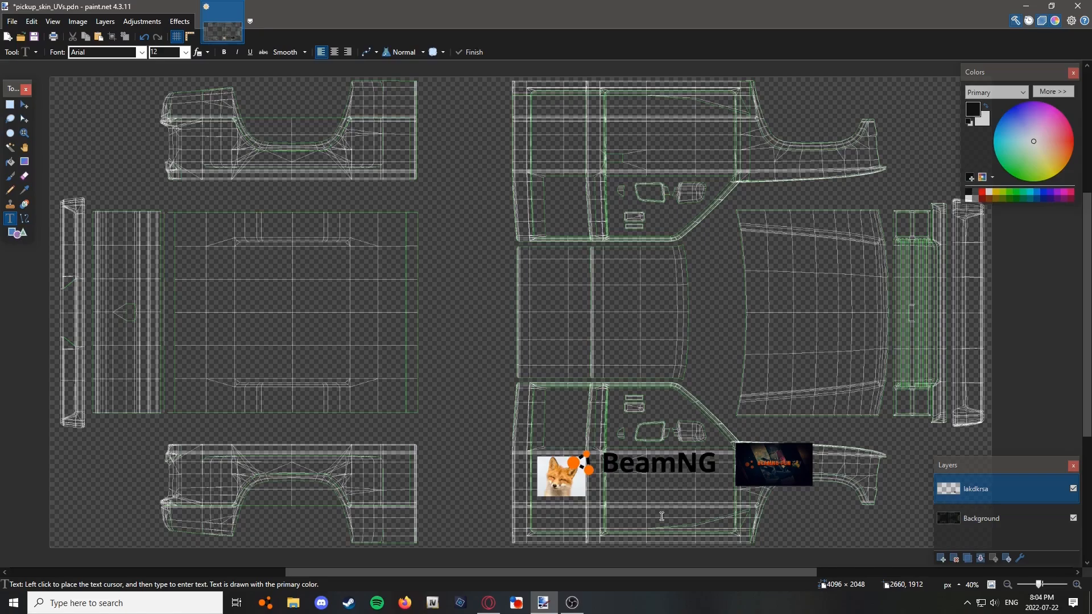
click(469, 290)
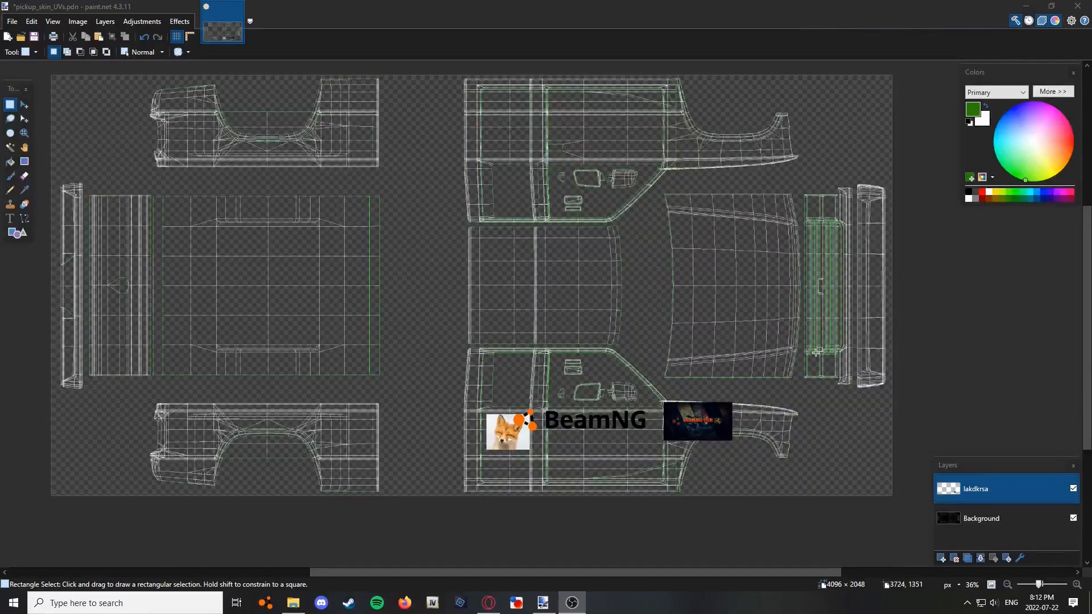
Add the text "sdfsdfsgdsdg" at size 72 in the gap between the truck bed and the cab roof
click(10, 219)
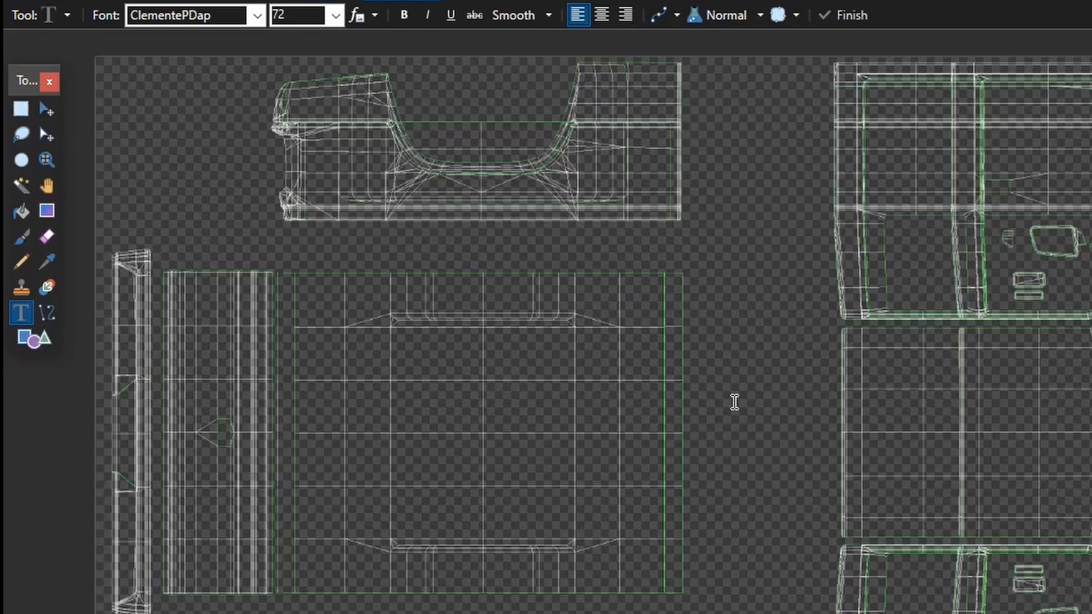
click(740, 402)
text(sdfsdfsgdsdg)
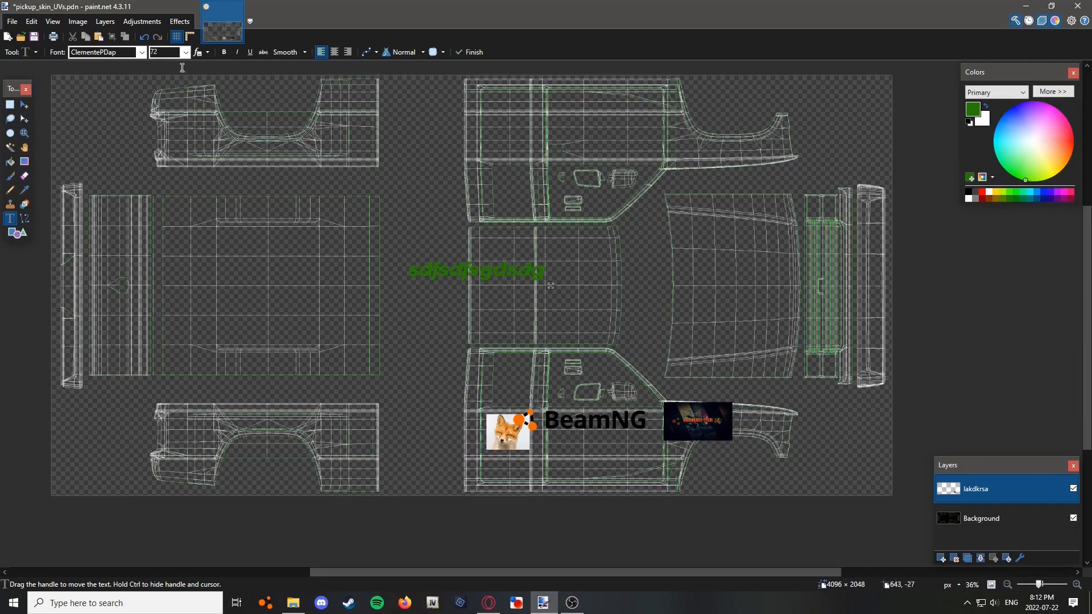
Try several fonts on the new text, including Criovision, and settle on Euphorigenic at size 72
click(141, 52)
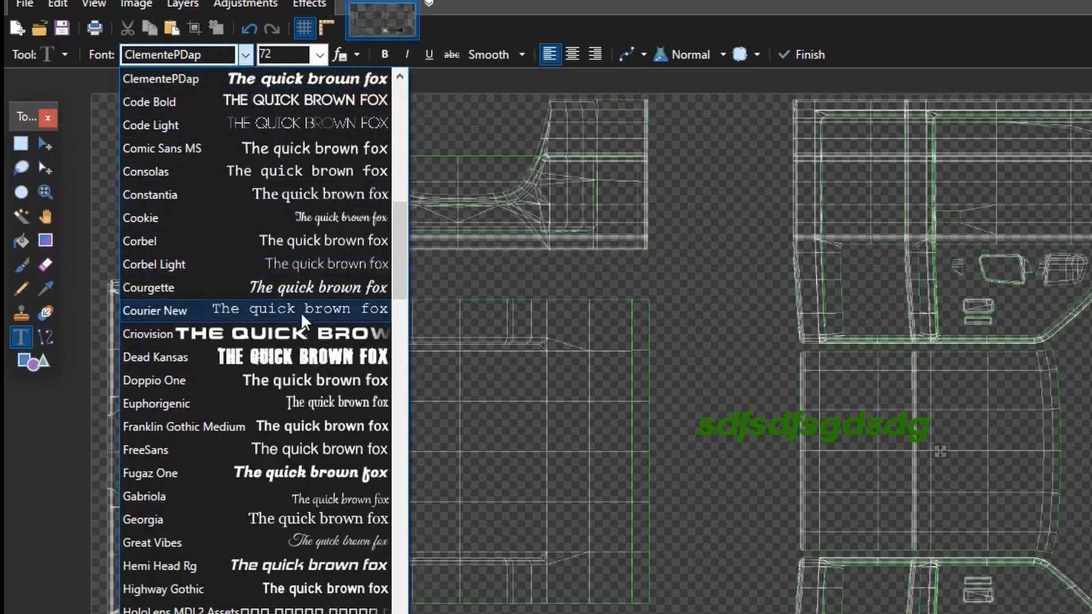
click(305, 330)
click(242, 57)
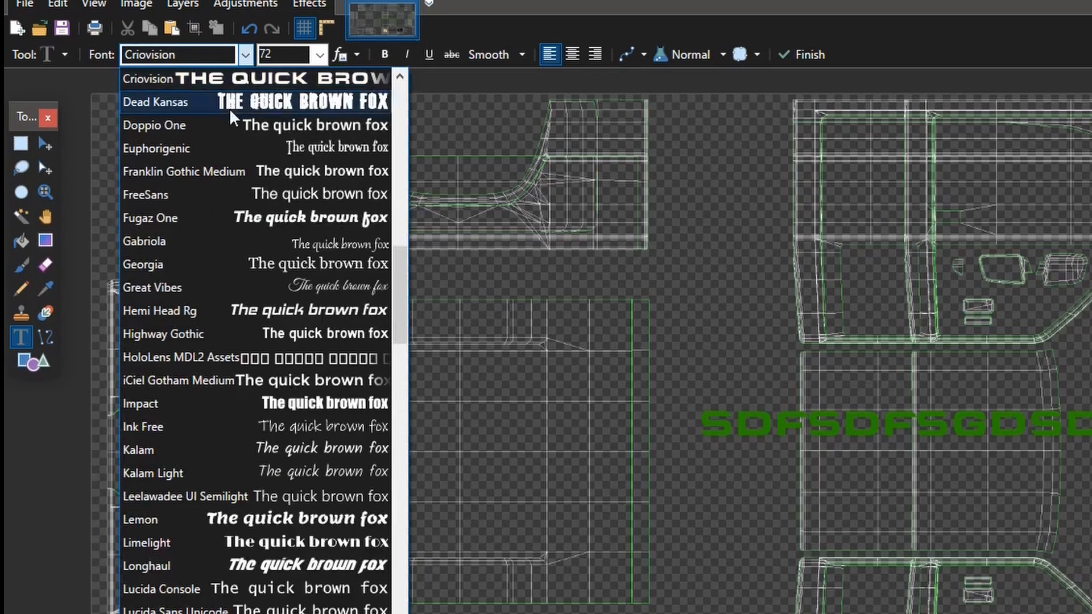
click(232, 56)
scroll(206, 57, up, 2)
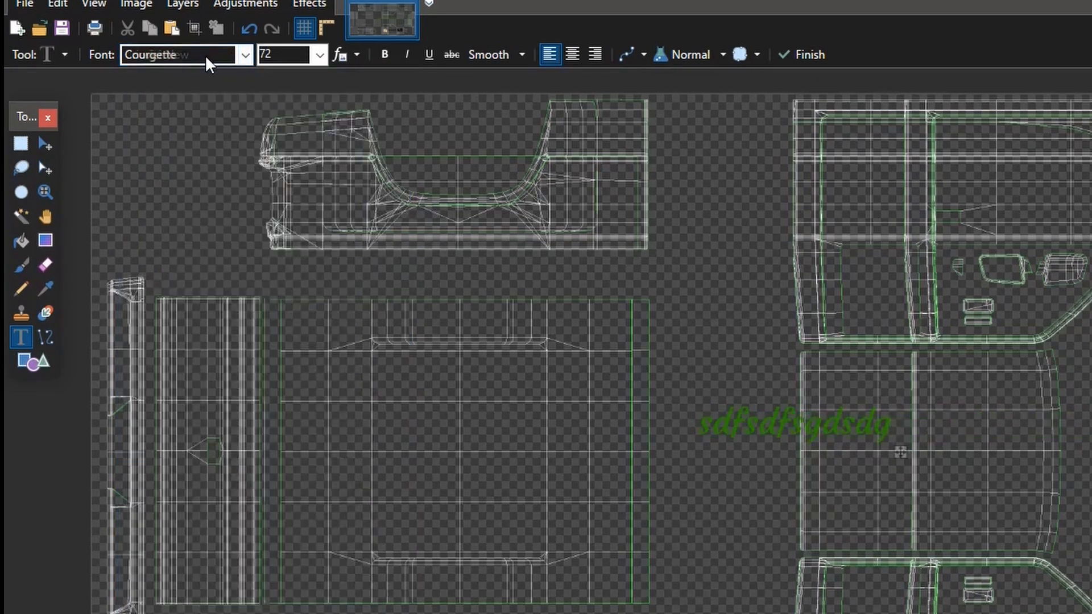
scroll(205, 54, down, 10)
scroll(204, 55, up, 2)
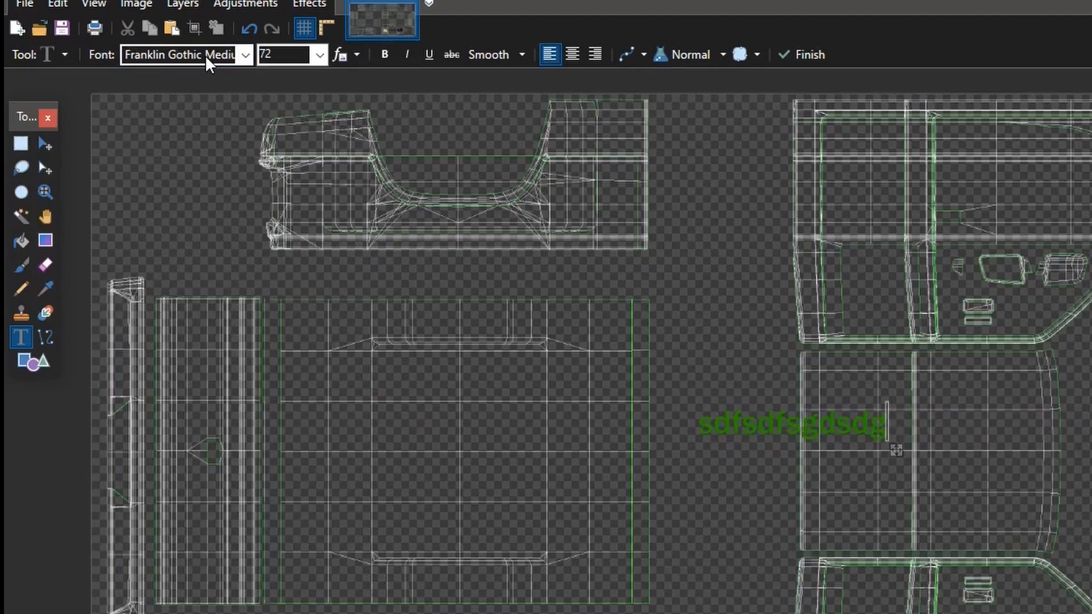
scroll(205, 55, up, 5)
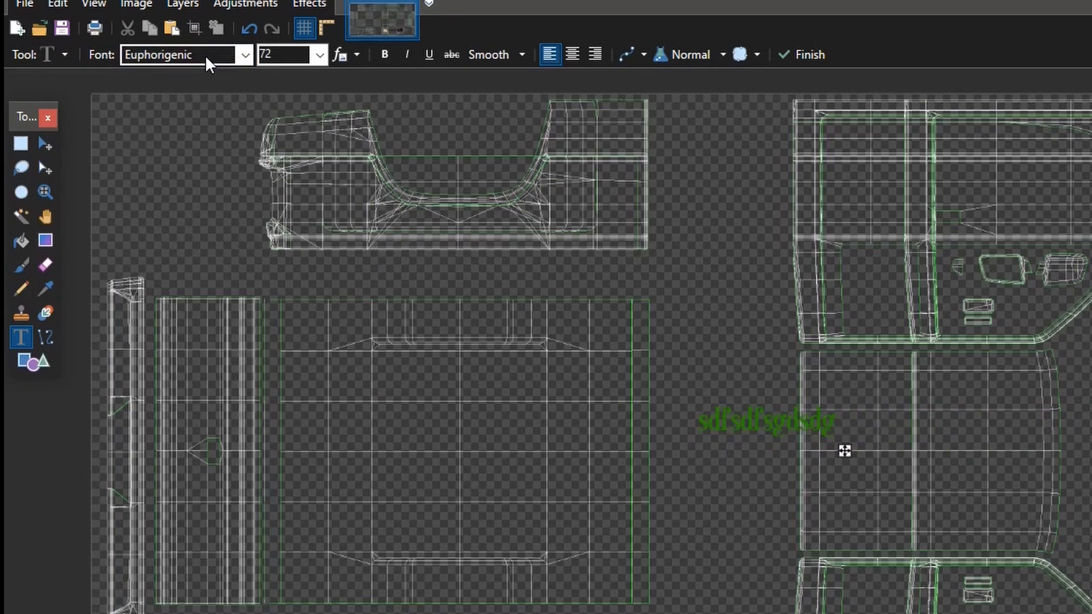
click(319, 54)
click(317, 54)
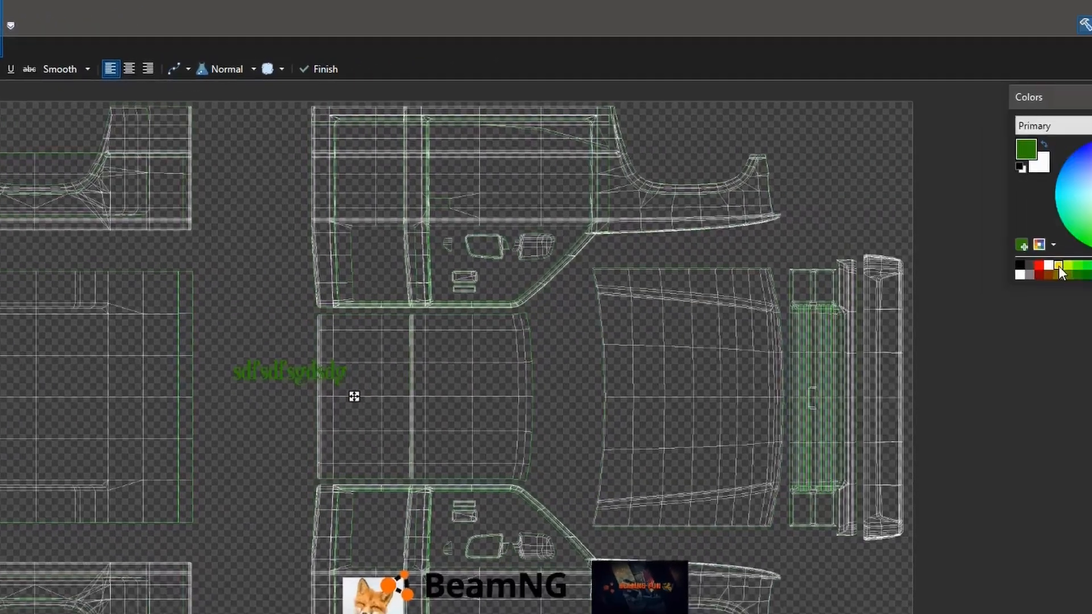
Recolor the text bright green and reposition it over the rear part of the cab roof
click(961, 261)
click(1017, 261)
click(1035, 262)
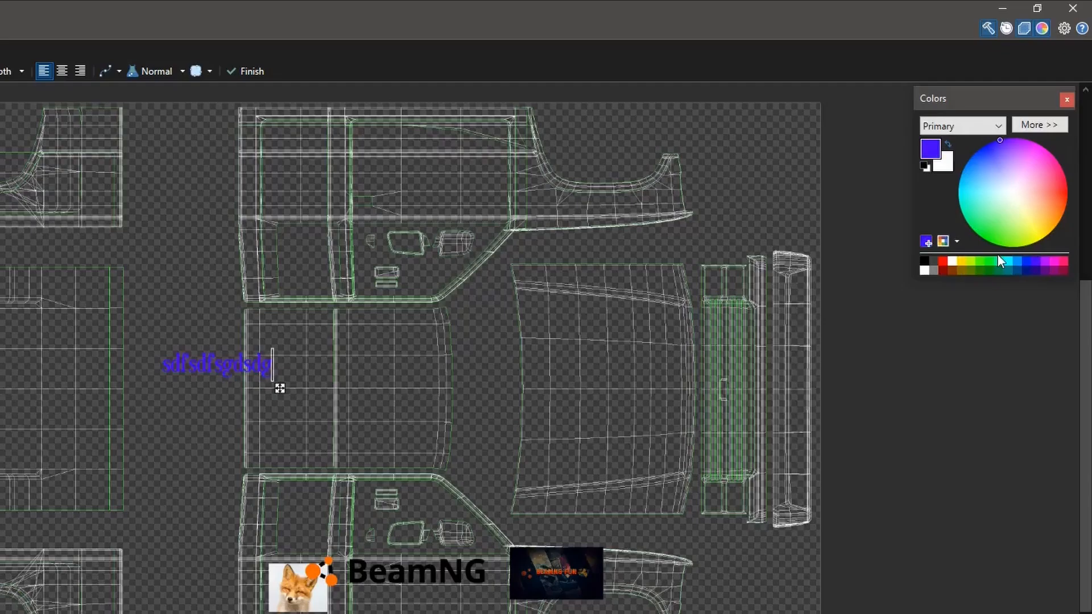
click(991, 262)
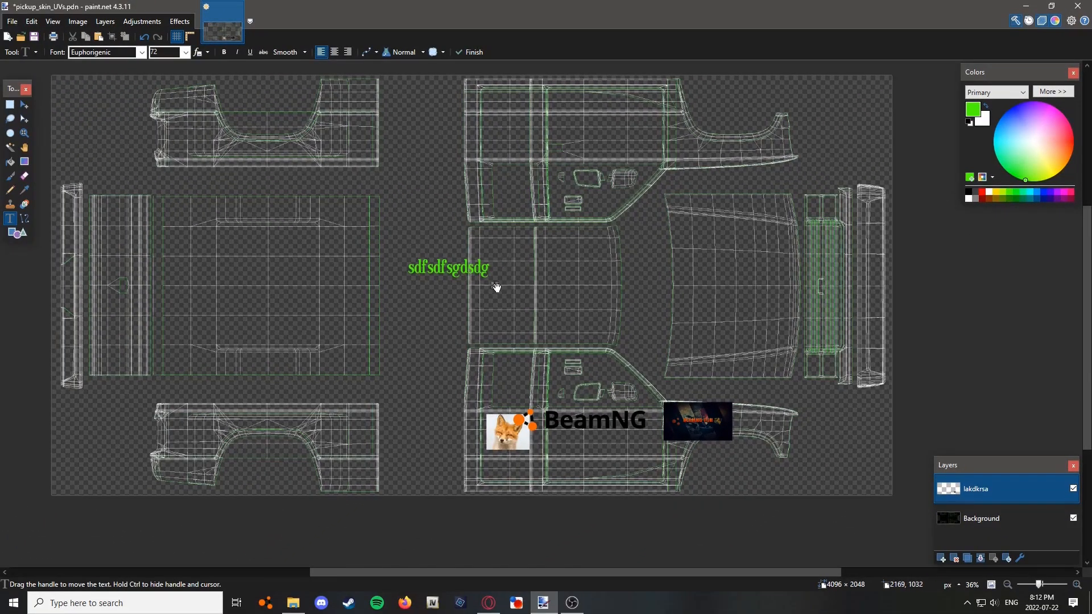
drag(496, 286, 647, 470)
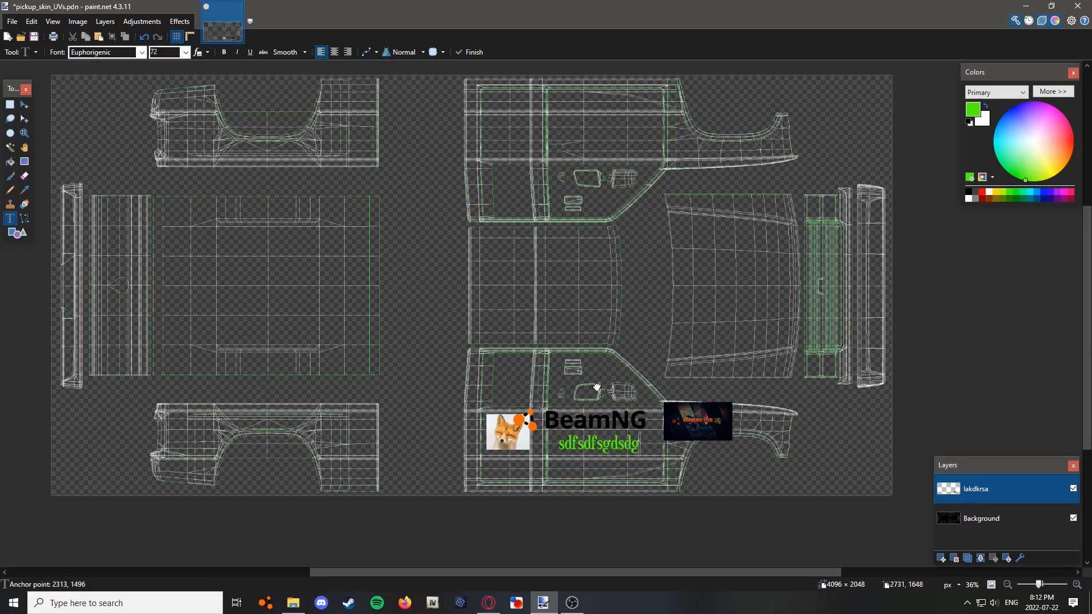
drag(645, 467, 538, 314)
Select the green text with a rectangle of about 430 × 145 px, delete it, and undo the deletion
click(13, 108)
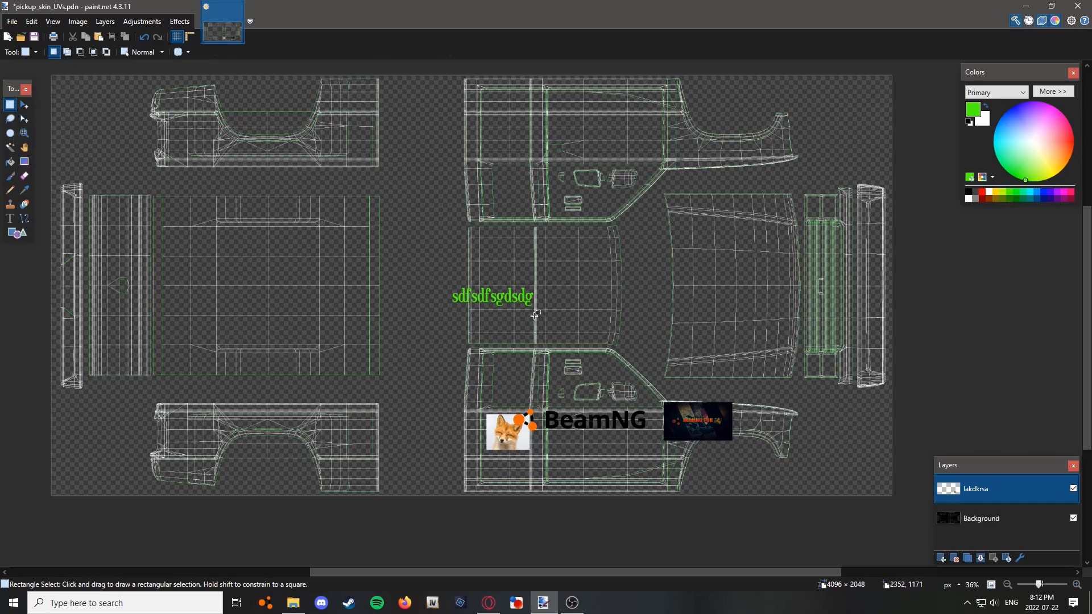
drag(538, 311, 454, 282)
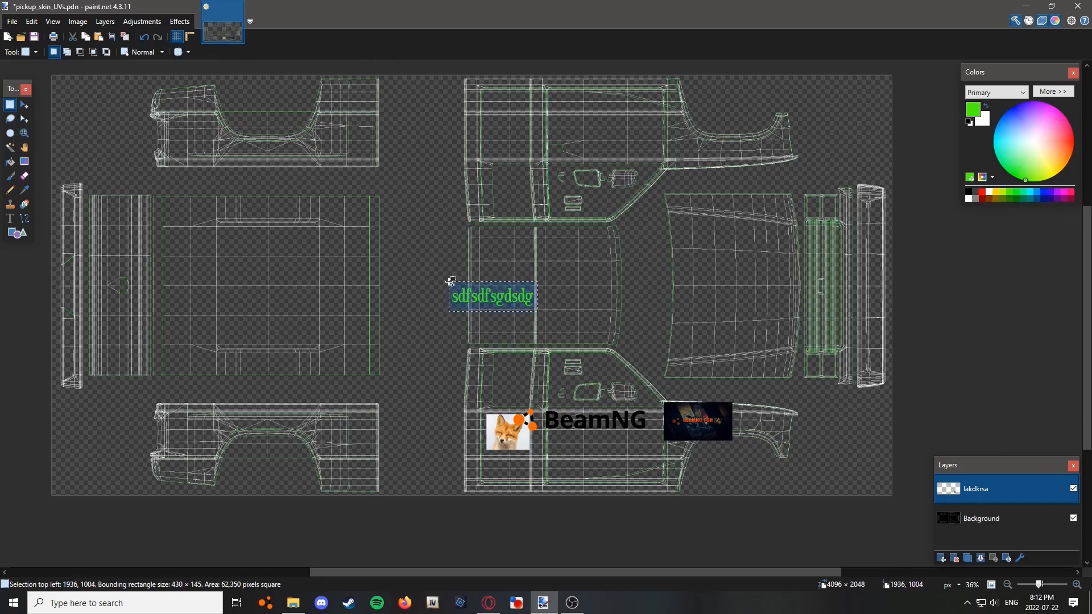
key(Delete)
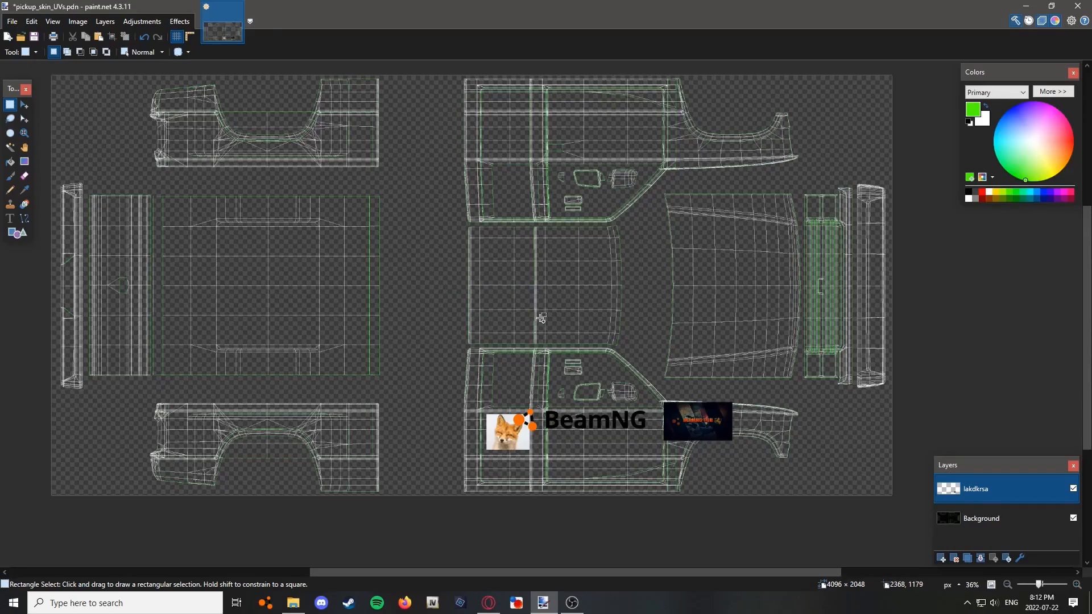
key(ctrl+z)
Move the selected green text onto the lower part of the door, beneath the BeamNG logo
key(m)
ctrl+scroll(535, 317, up, 2)
scroll(501, 268, down, 5)
drag(502, 271, 737, 351)
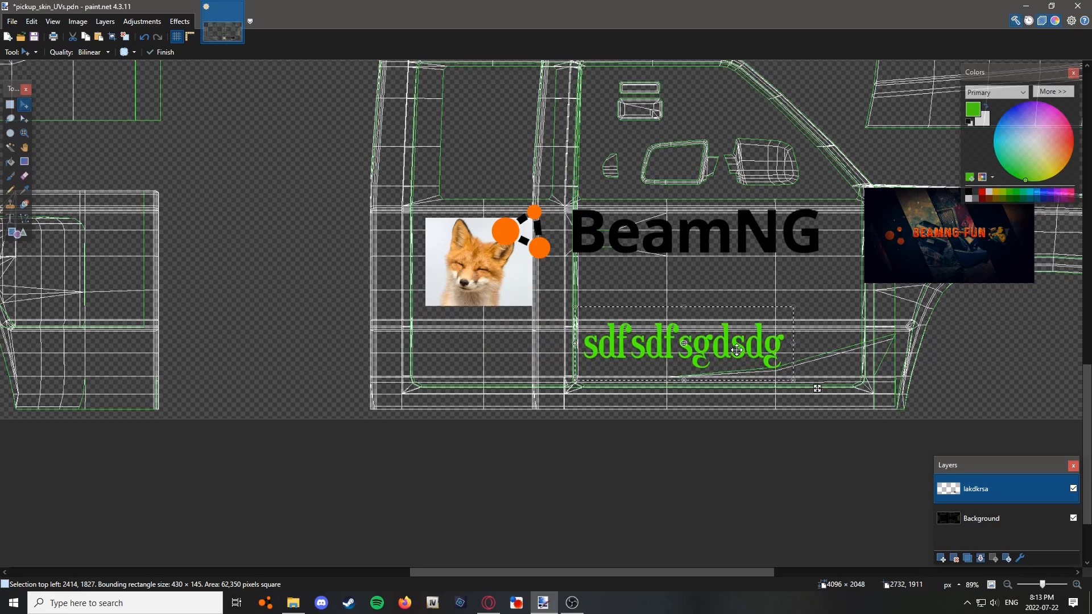
Cut the green text from the lakdkrsa layer, paste it onto a new layer, and place it on the door just below the BeamNG logo
key(Delete)
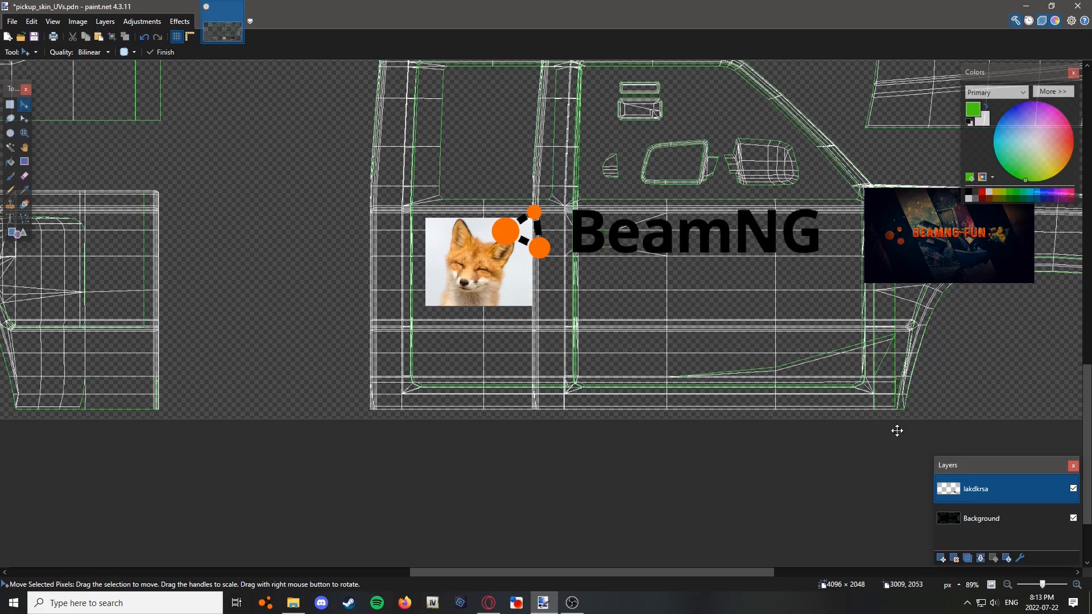
click(941, 558)
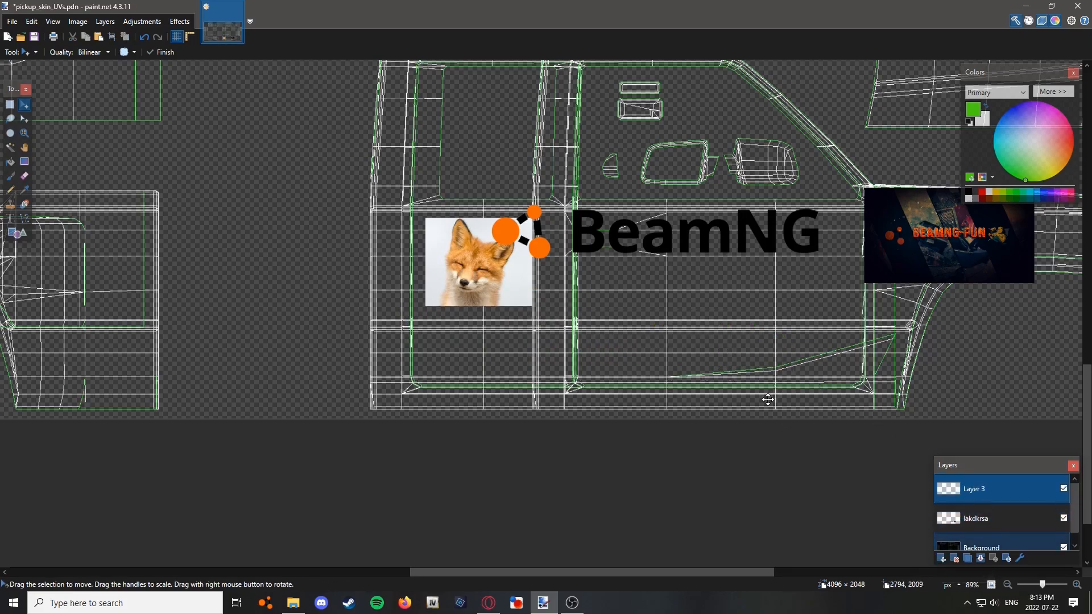
key(ctrl+v)
drag(760, 357, 758, 305)
scroll(769, 310, up, 3)
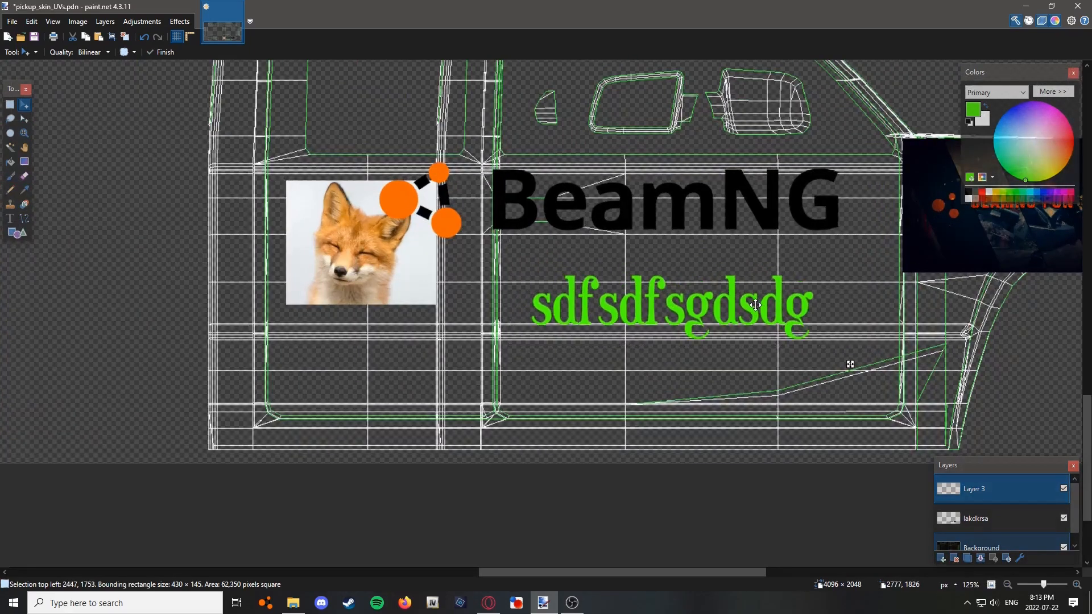
drag(826, 304, 769, 284)
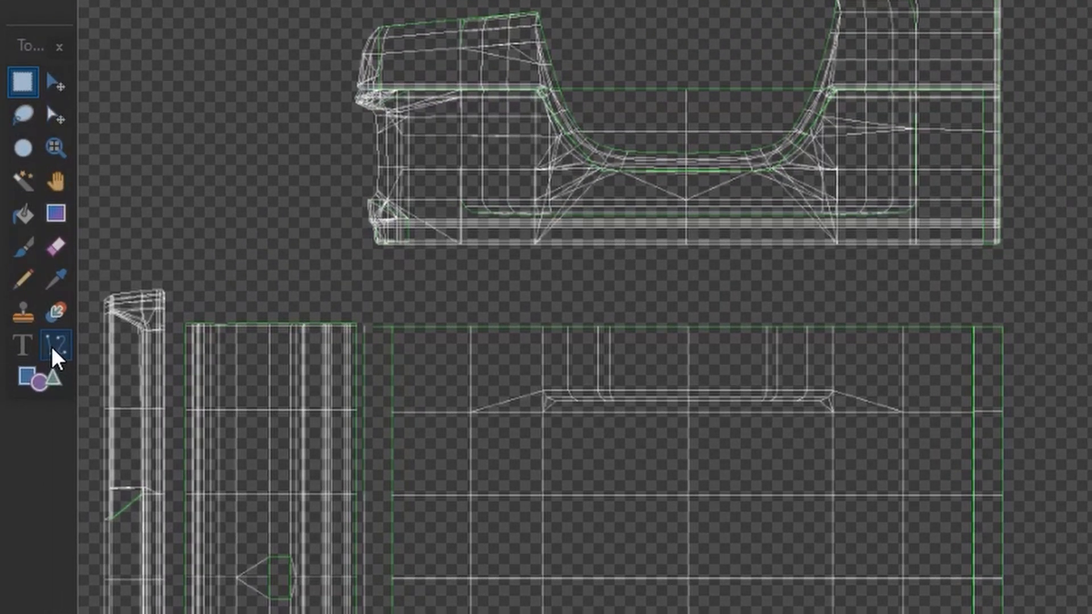
Draw a green line with brush width 30 across the hood, about 725 px long, and bend it into an S-shaped curve
click(24, 219)
click(350, 115)
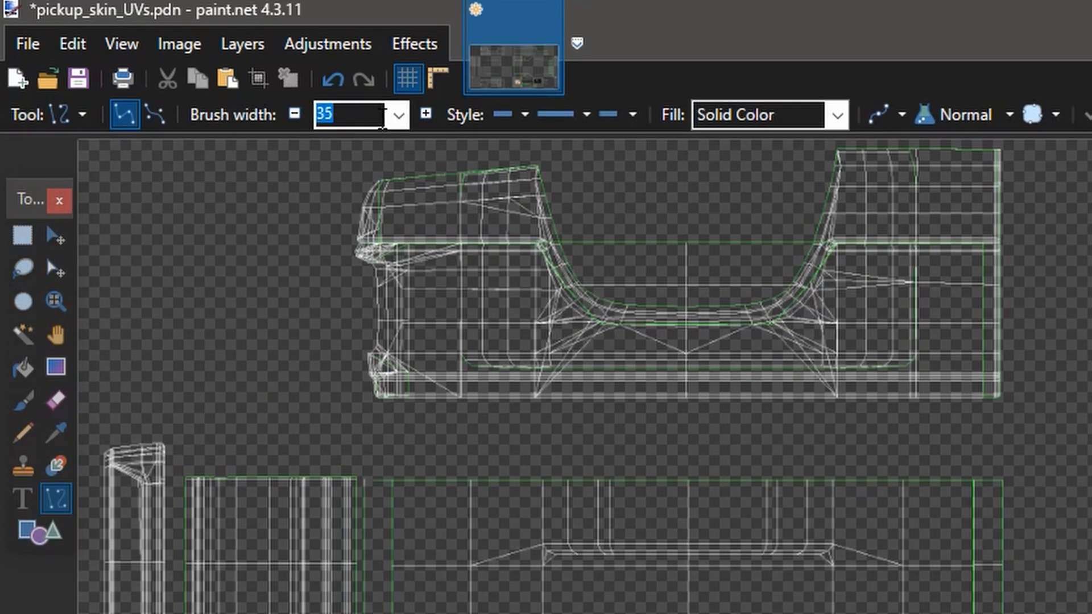
click(403, 122)
click(402, 121)
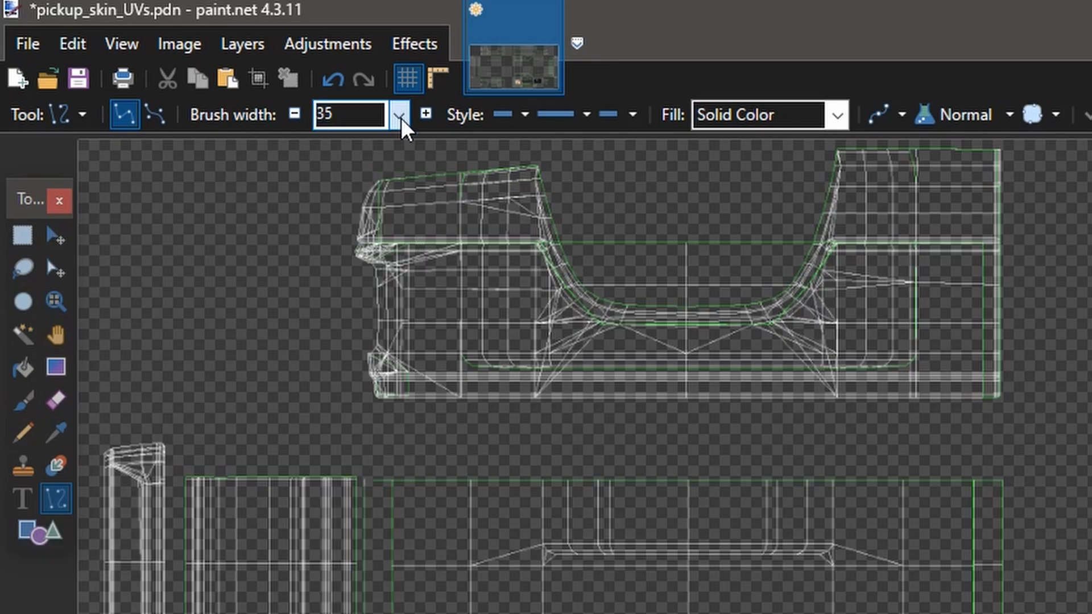
key(BackSpace)
text(0)
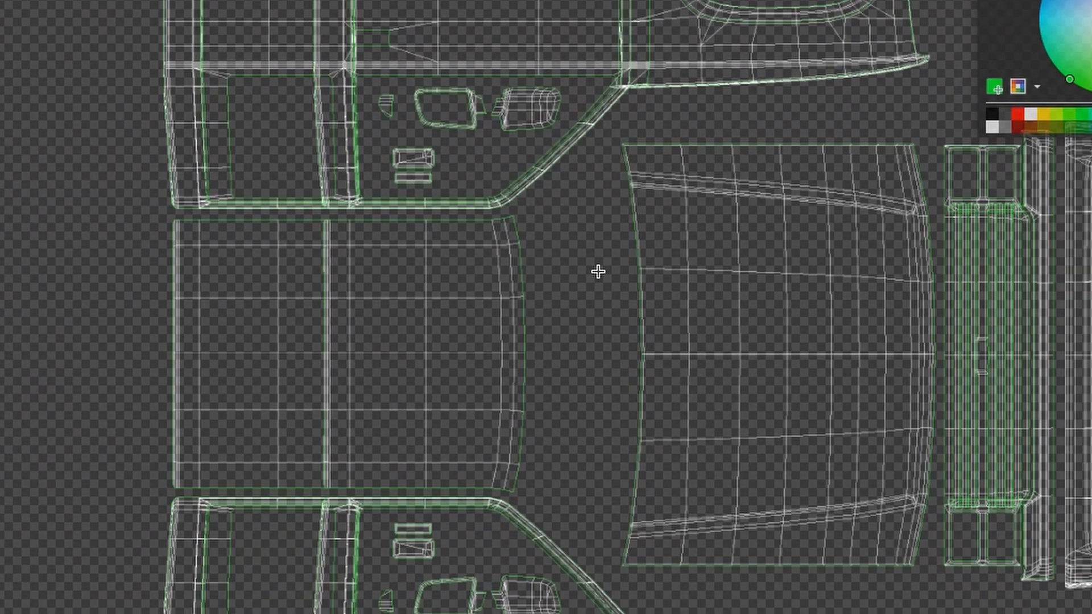
drag(597, 271, 938, 283)
scroll(938, 283, up, 5)
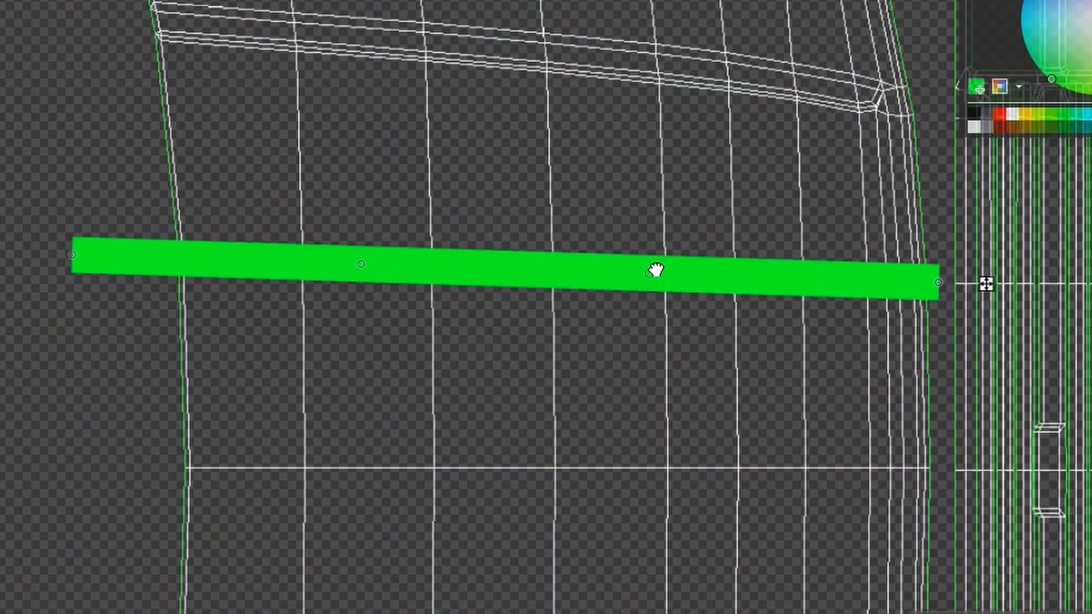
drag(652, 272, 619, 139)
drag(360, 264, 352, 528)
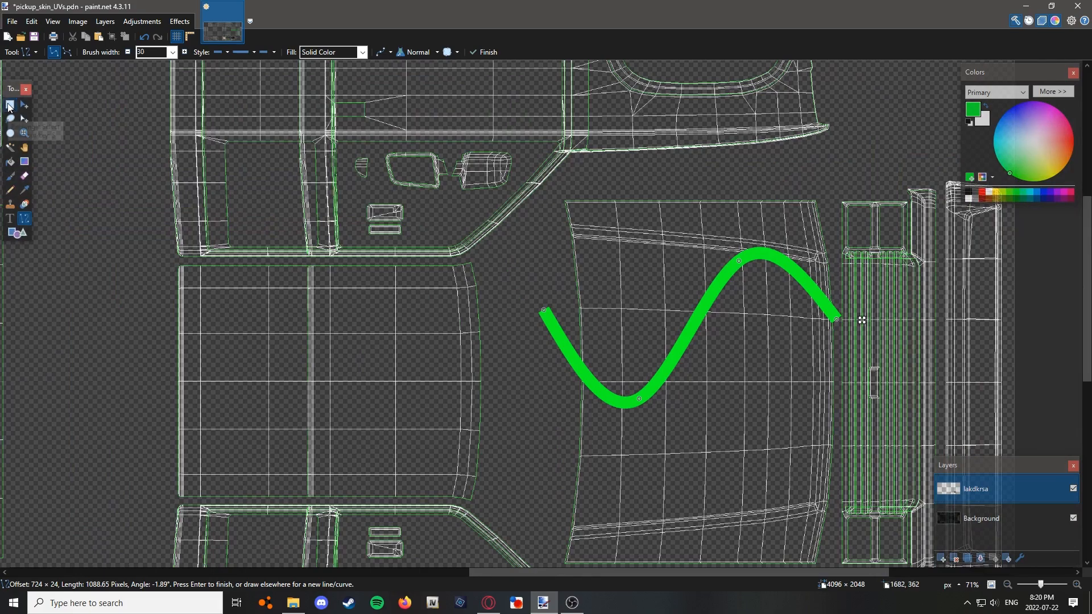
click(10, 105)
Select a single orange pixel in the BEAMNG FUN picture's lettering and stretch it into a block of about 221 × 153 px
scroll(381, 225, down, 3)
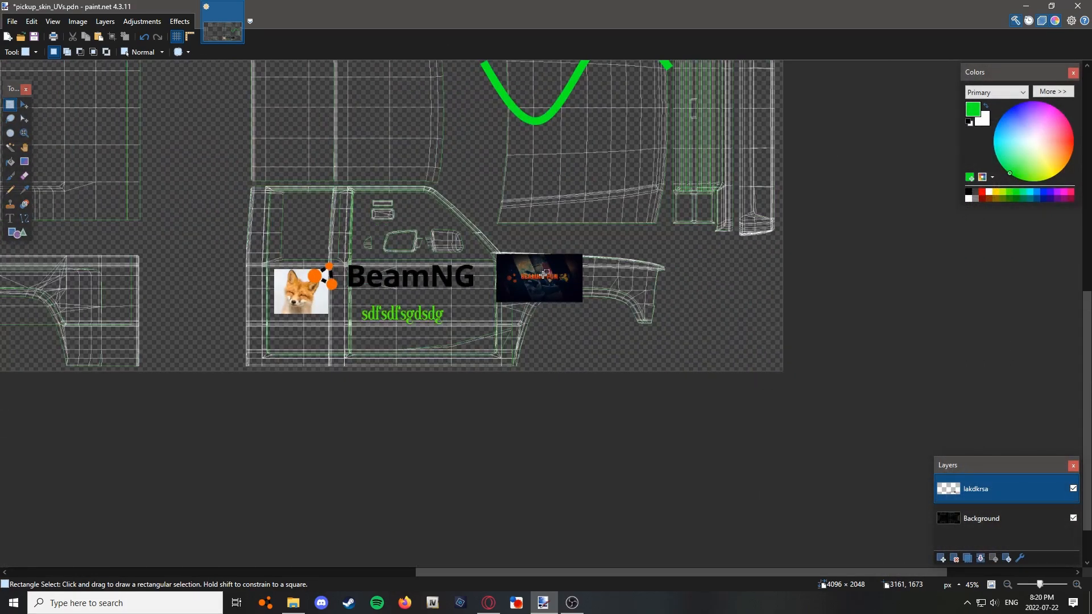
scroll(544, 275, up, 20)
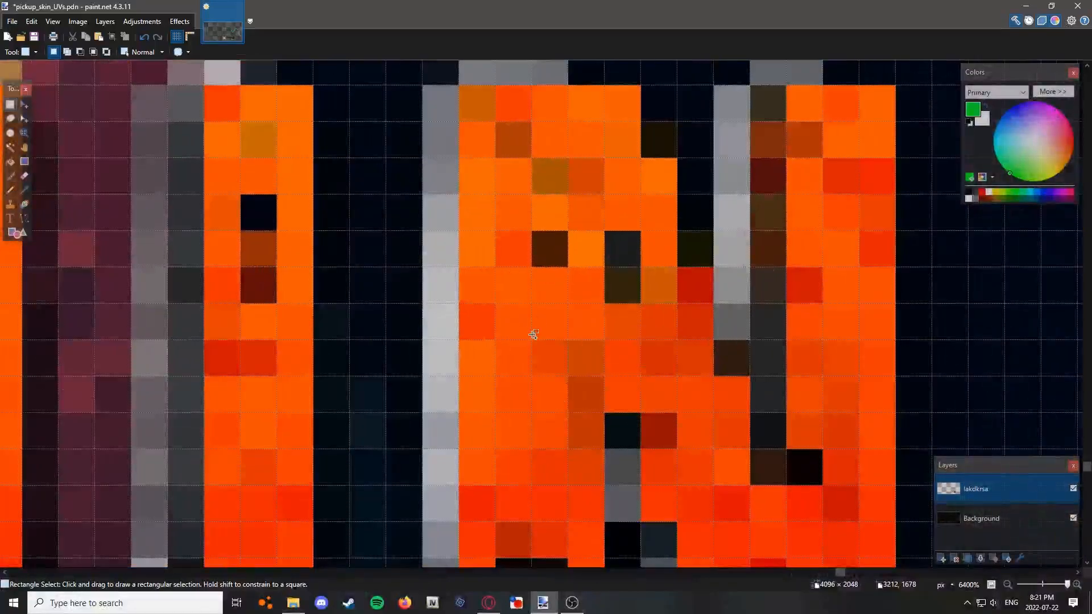
drag(516, 323, 512, 319)
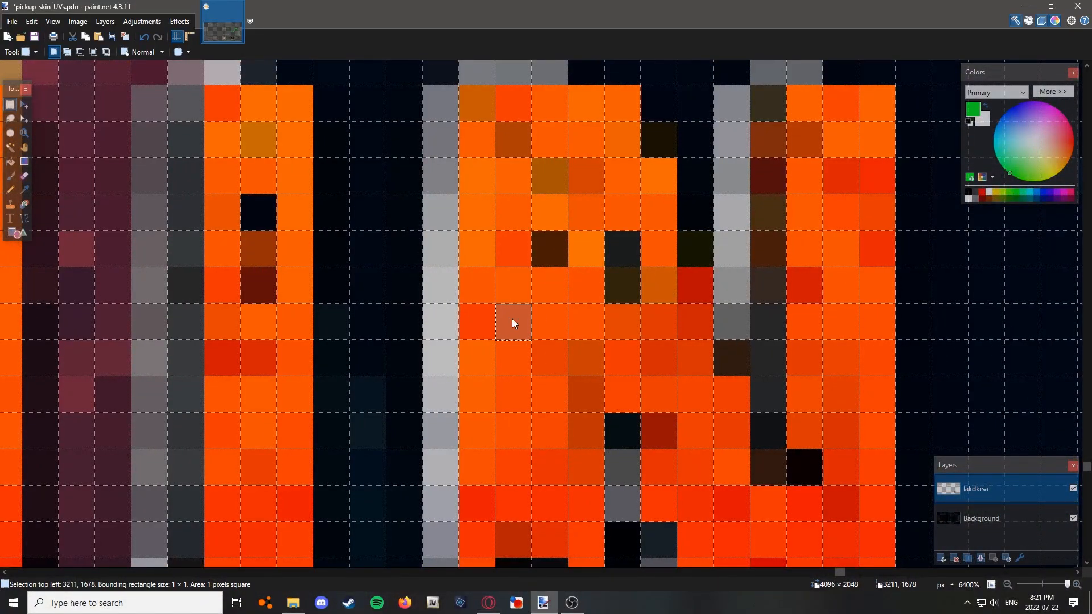
key(m)
drag(496, 307, 285, 145)
scroll(426, 243, down, 15)
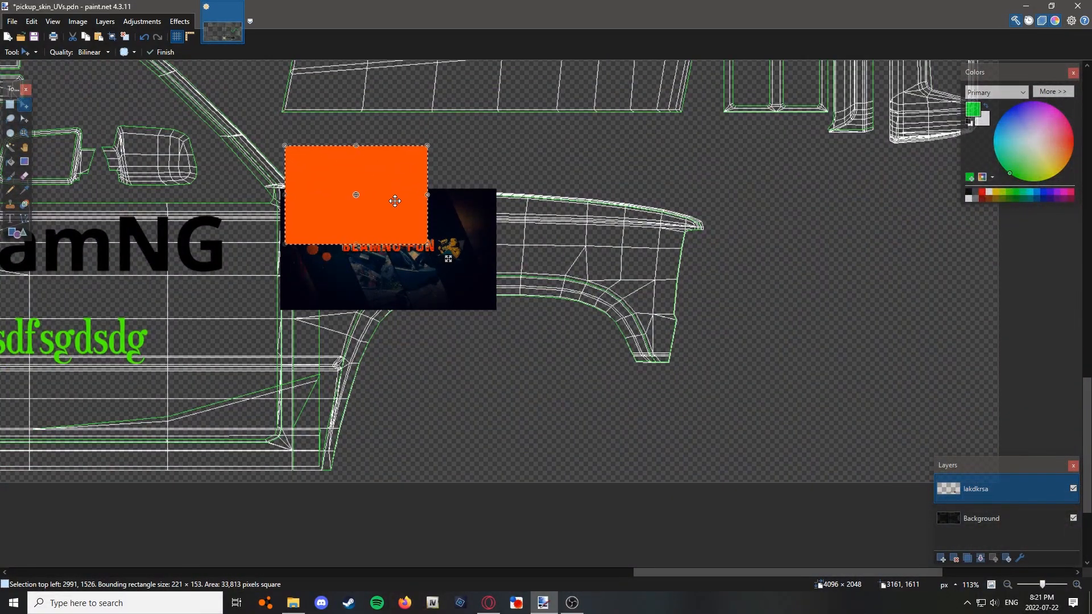
Move the orange block onto the hood below the green curve and resize it into a stripe of about 691 × 69 px
drag(395, 200, 690, 290)
scroll(394, 200, up, 5)
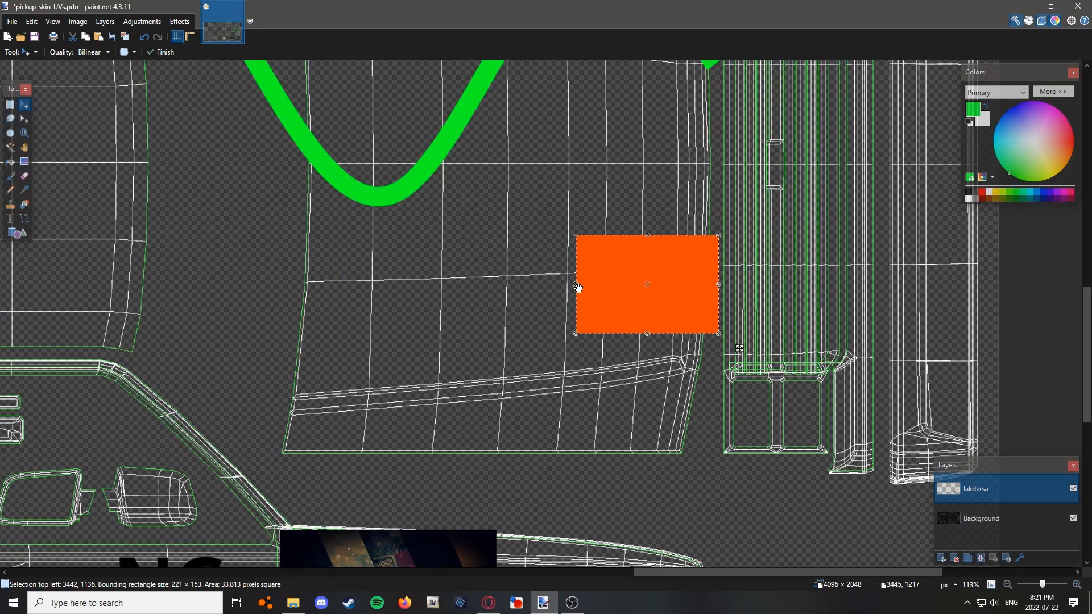
drag(576, 285, 274, 288)
drag(496, 235, 496, 267)
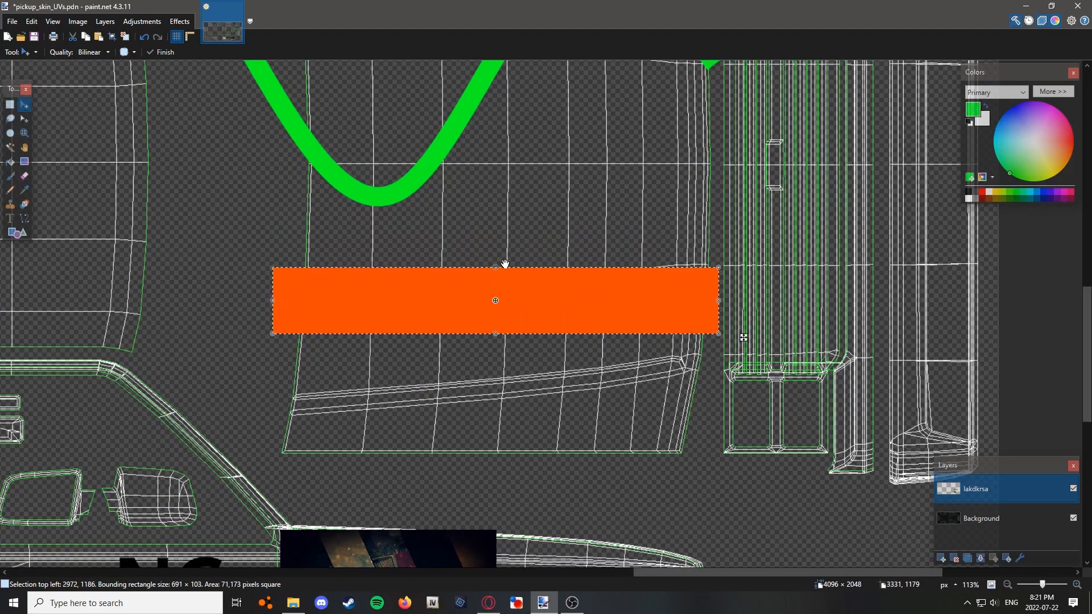
drag(495, 333, 495, 310)
scroll(481, 318, down, 3)
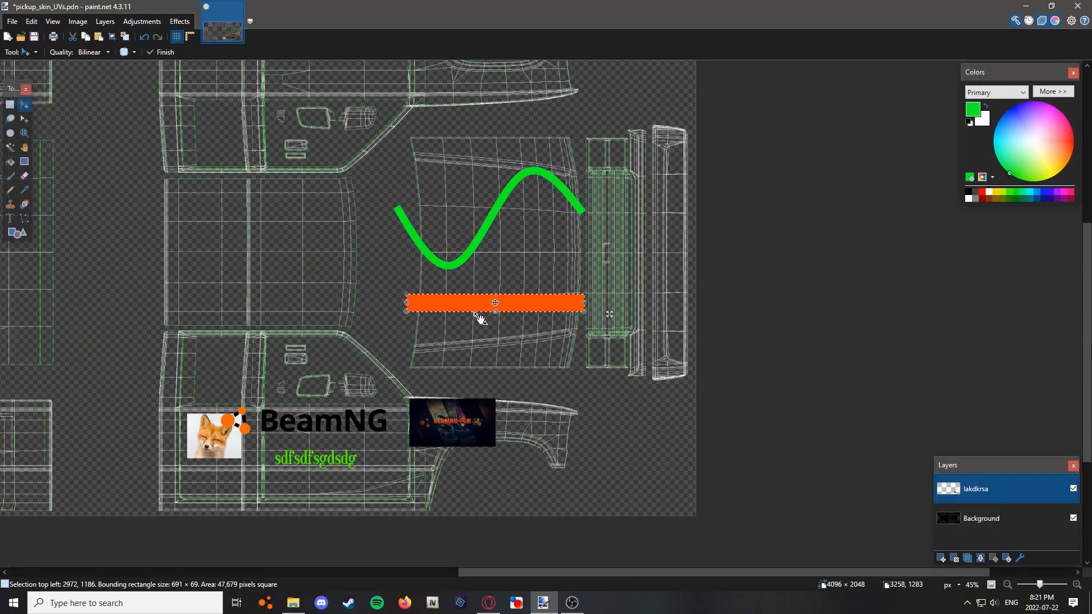
Place a copy of the orange stripe on the tailgate section beside the truck bed and narrow it to about 310 px
scroll(480, 319, left, 4)
scroll(481, 319, left, 2)
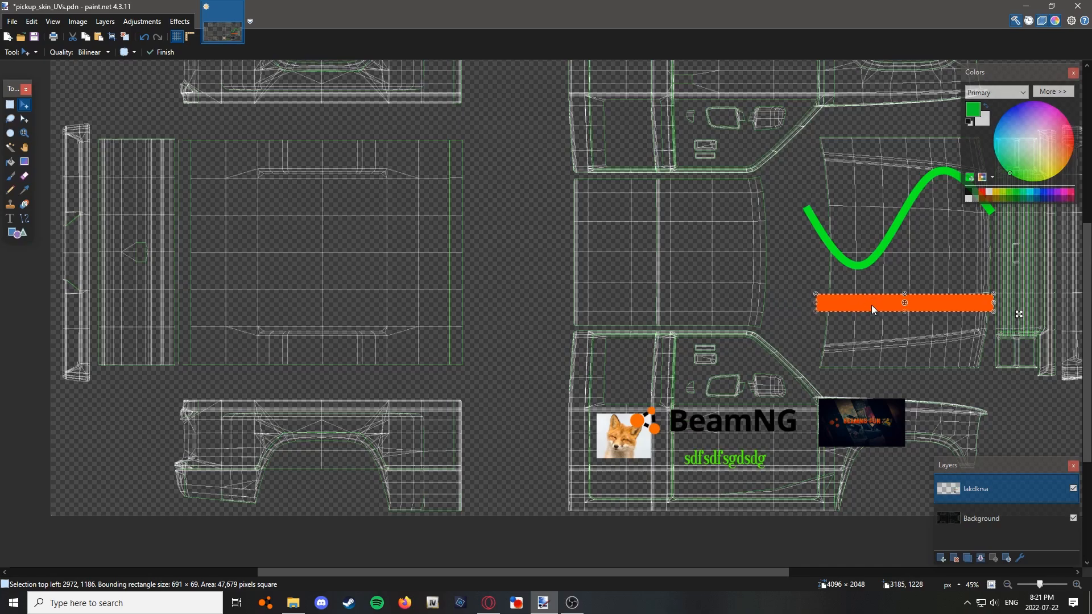
scroll(873, 305, left, 5)
drag(873, 305, 489, 330)
scroll(493, 330, up, 3)
drag(756, 325, 558, 317)
scroll(548, 317, up, 2)
scroll(550, 317, up, 2)
scroll(558, 317, down, 2)
scroll(558, 317, left, 2)
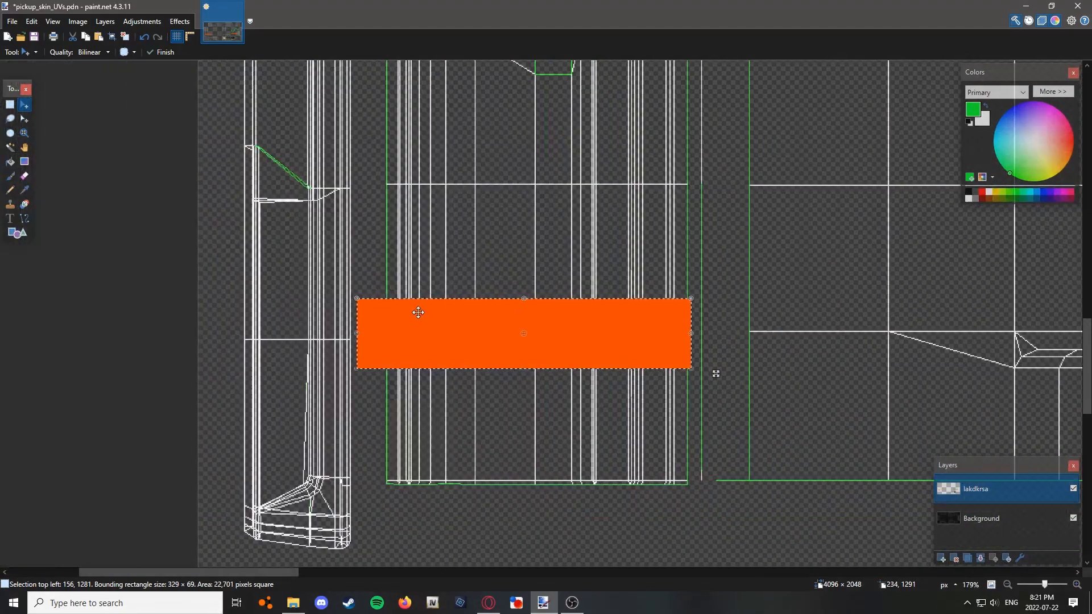
drag(354, 330, 373, 330)
Stretch the orange stripe on the tailgate to about 310 × 904 px so it covers the whole section
scroll(535, 298, up, 6)
drag(534, 297, 538, 129)
scroll(538, 170, down, 2)
scroll(547, 251, down, 5)
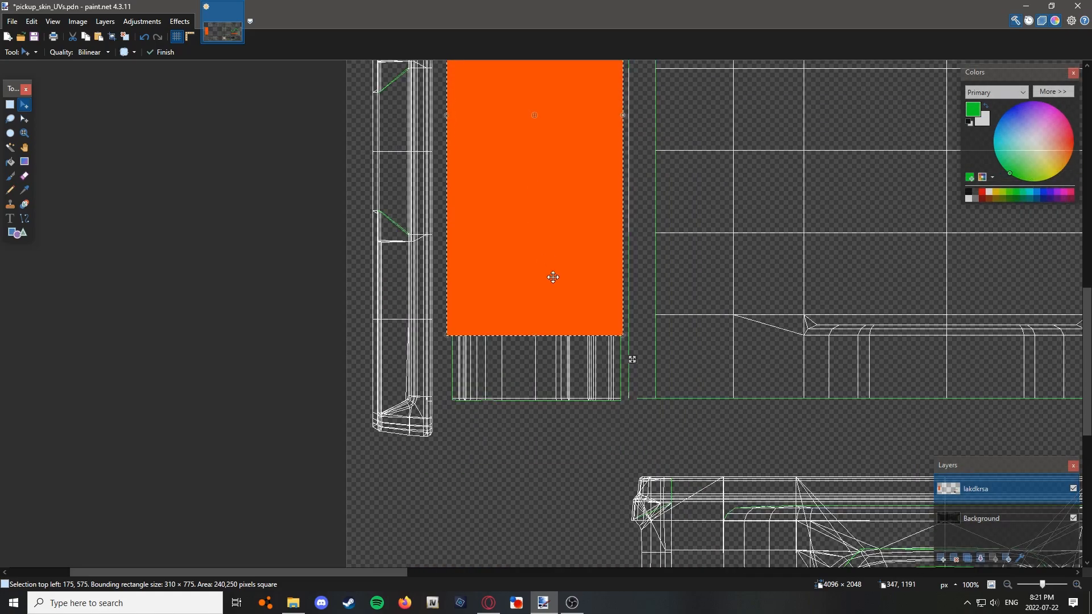
drag(549, 339, 551, 413)
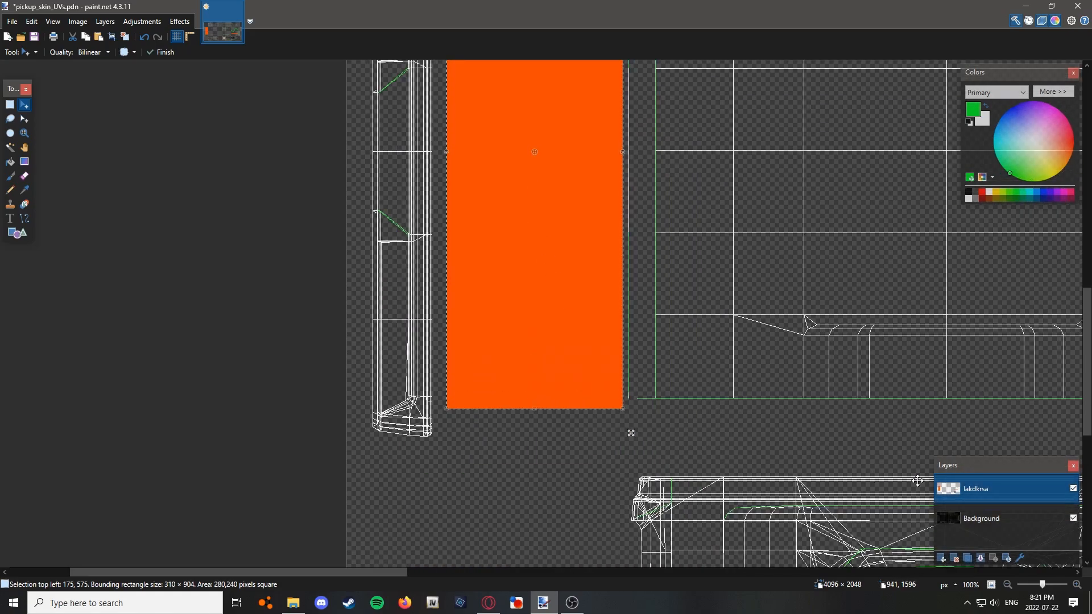
Lower the lakdkrsa layer's opacity and check the orange rectangle's coverage against the tailgate's UV lines
click(1021, 560)
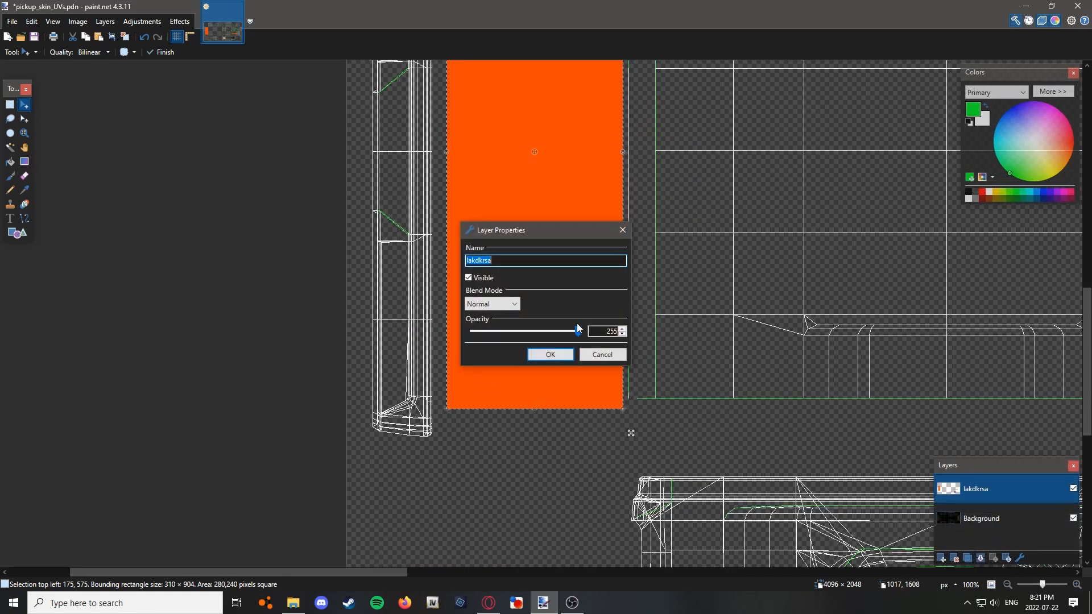
drag(576, 337, 548, 334)
click(550, 355)
scroll(619, 404, up, 6)
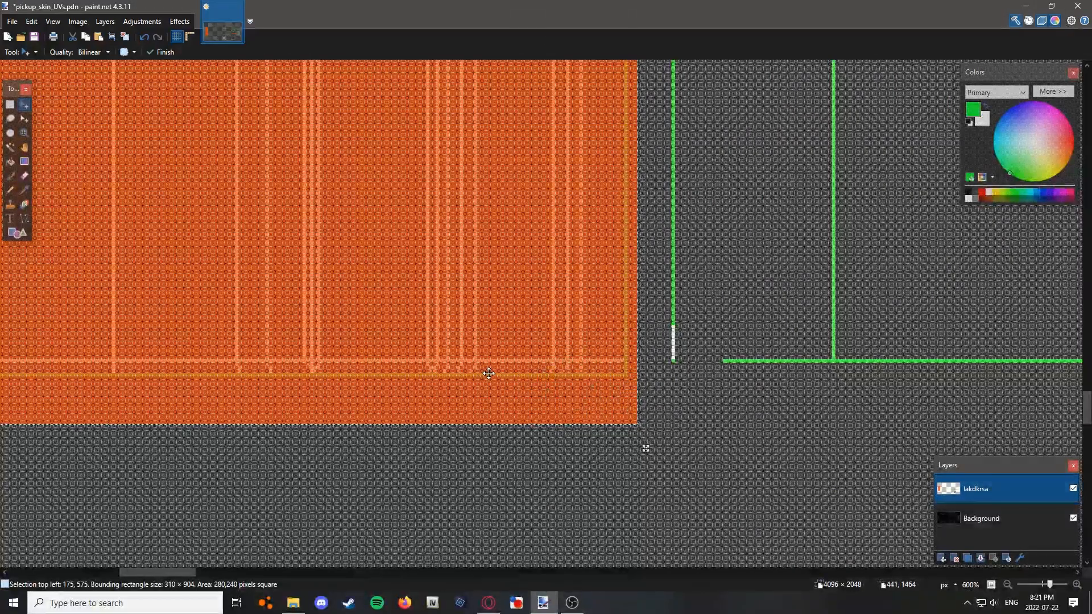
scroll(489, 373, down, 6)
scroll(489, 373, up, 7)
scroll(489, 373, down, 5)
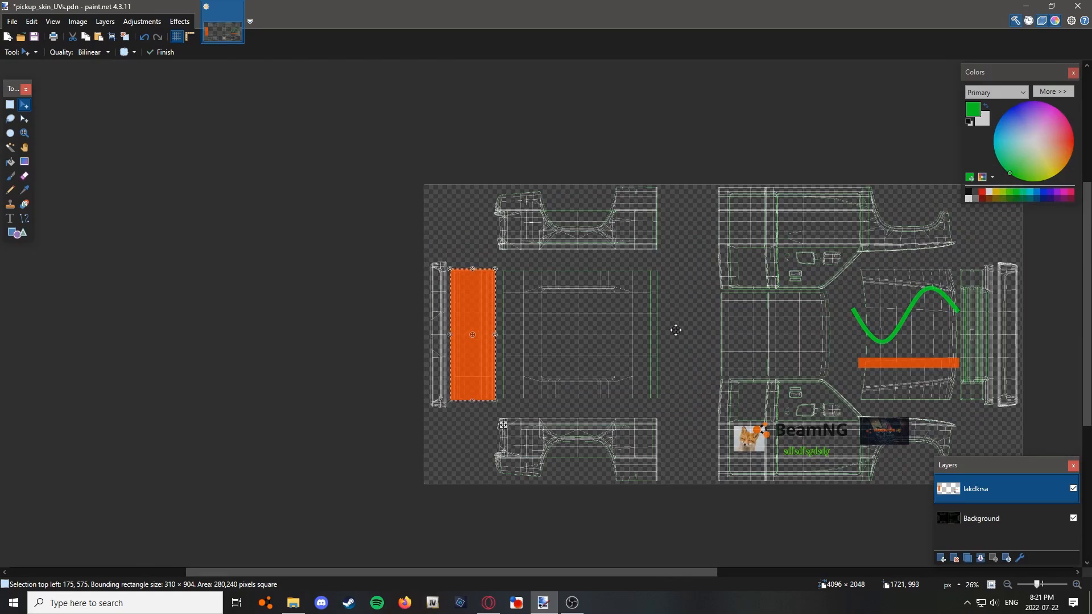
scroll(558, 353, up, 2)
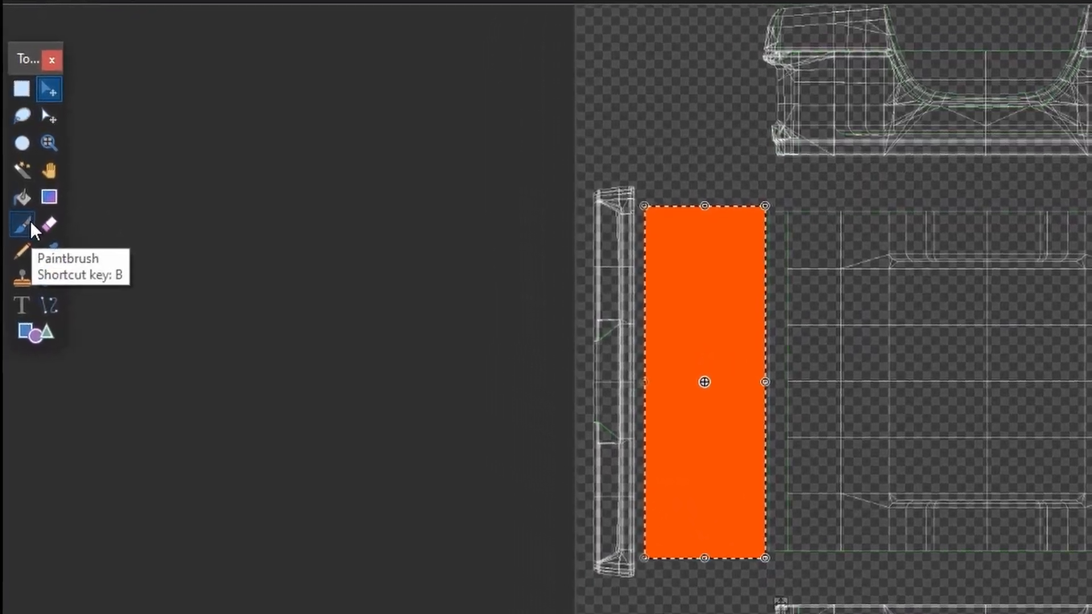
Paint several blue strokes with brush width 30 across the orange tailgate rectangle and clear the selection
click(10, 176)
click(1038, 195)
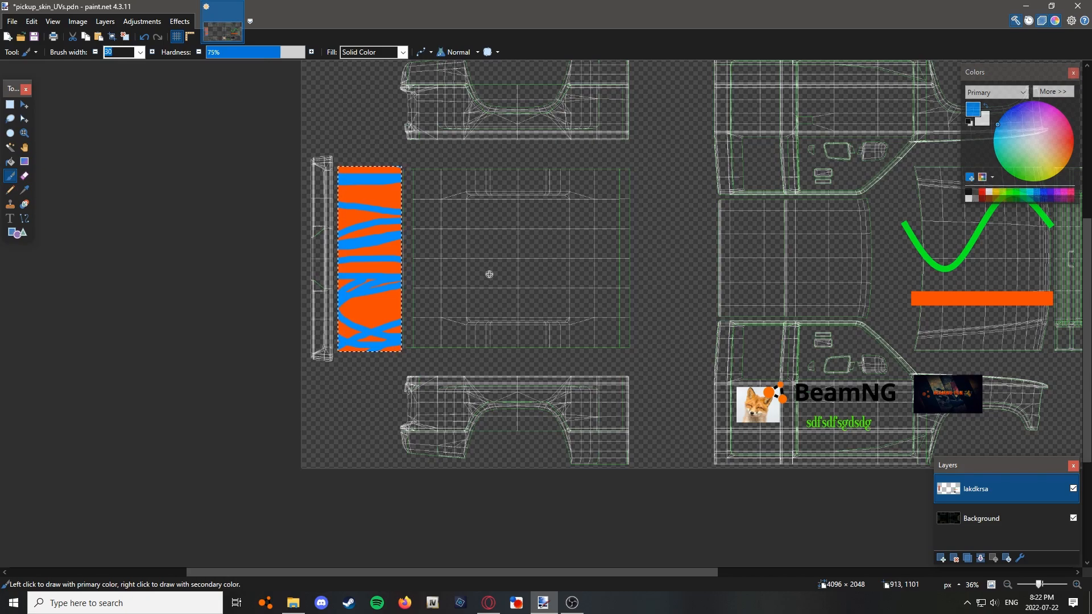
click(10, 111)
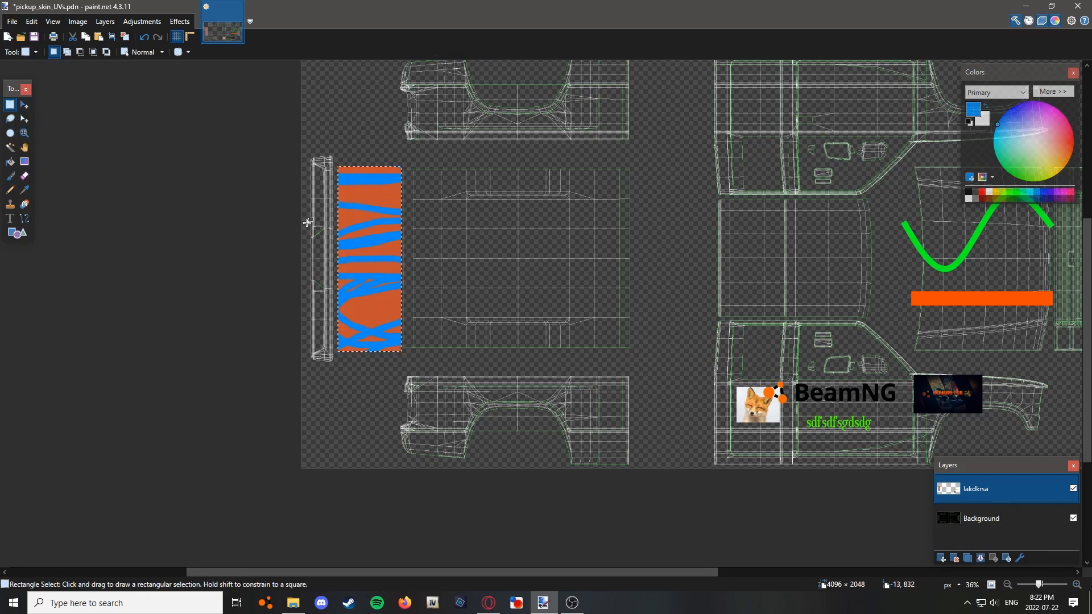
click(462, 190)
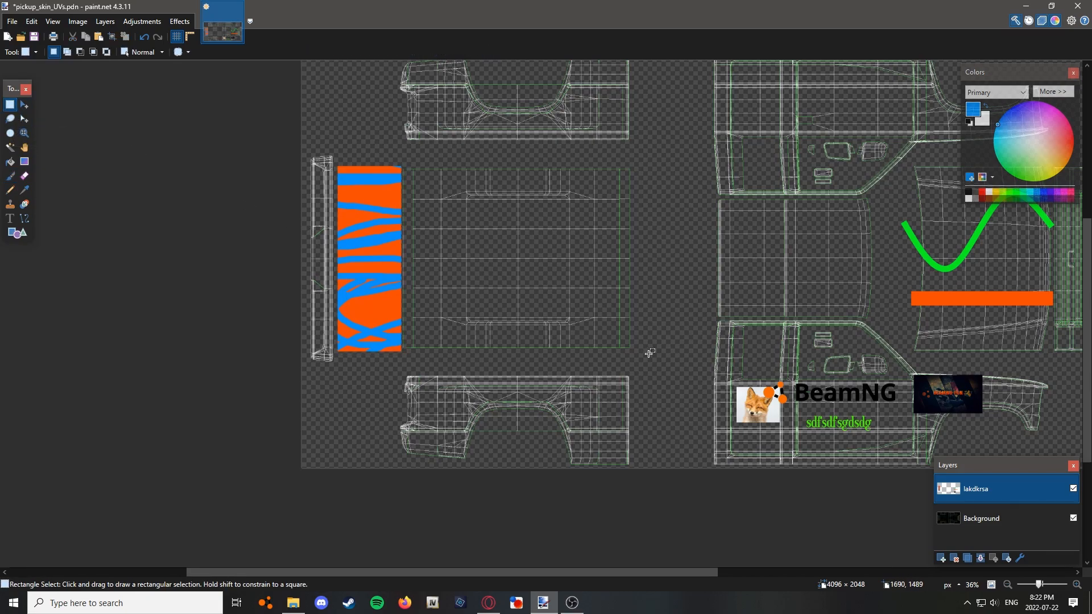
Select a rectangle of about 1280 × 559 px around the lower bed side and paint it blue with the Paintbrush
drag(651, 353, 388, 498)
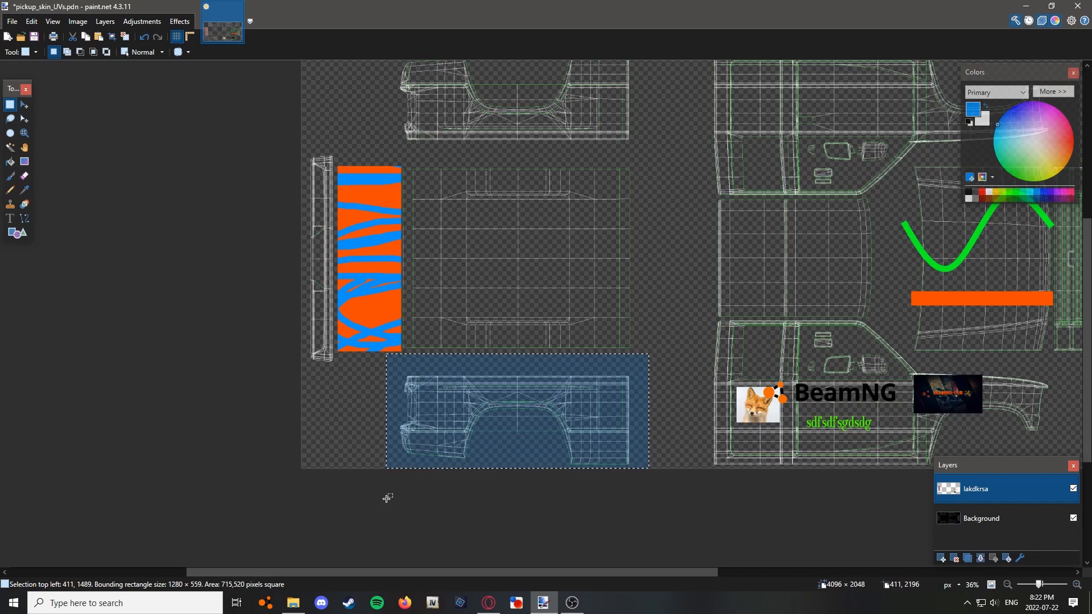
key(b)
mouse_move(400, 391)
mouse_down()
mouse_move(367, 399)
mouse_move(374, 426)
mouse_move(443, 428)
mouse_move(518, 456)
mouse_move(400, 410)
mouse_up()
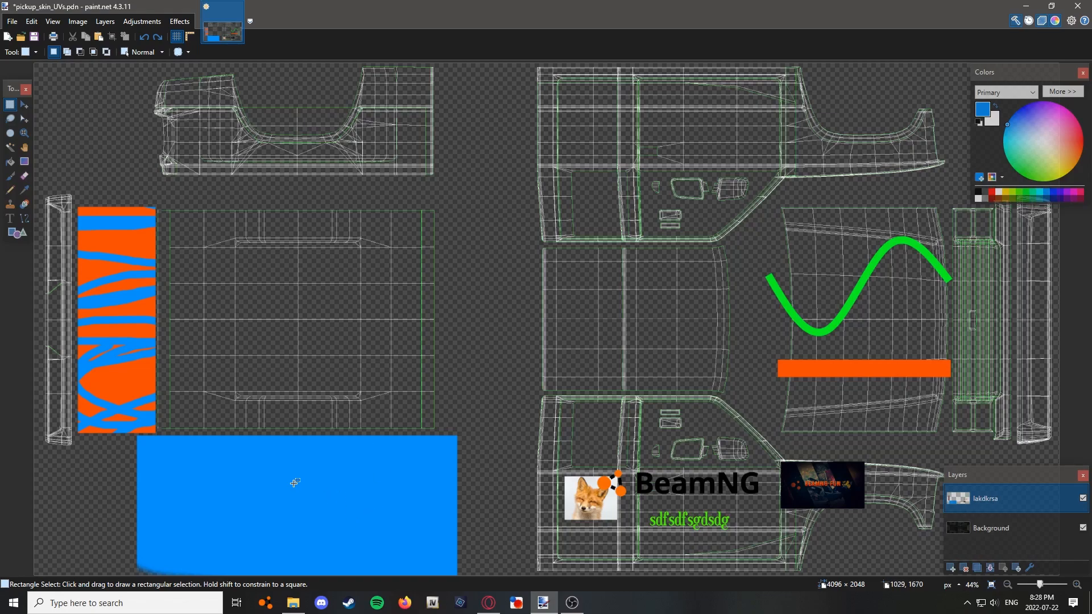
Copy a 697 × 313 px piece of the blue area onto the upper bed side, enlarge it to about 1162 × 472 px, and deselect it
drag(228, 459, 402, 536)
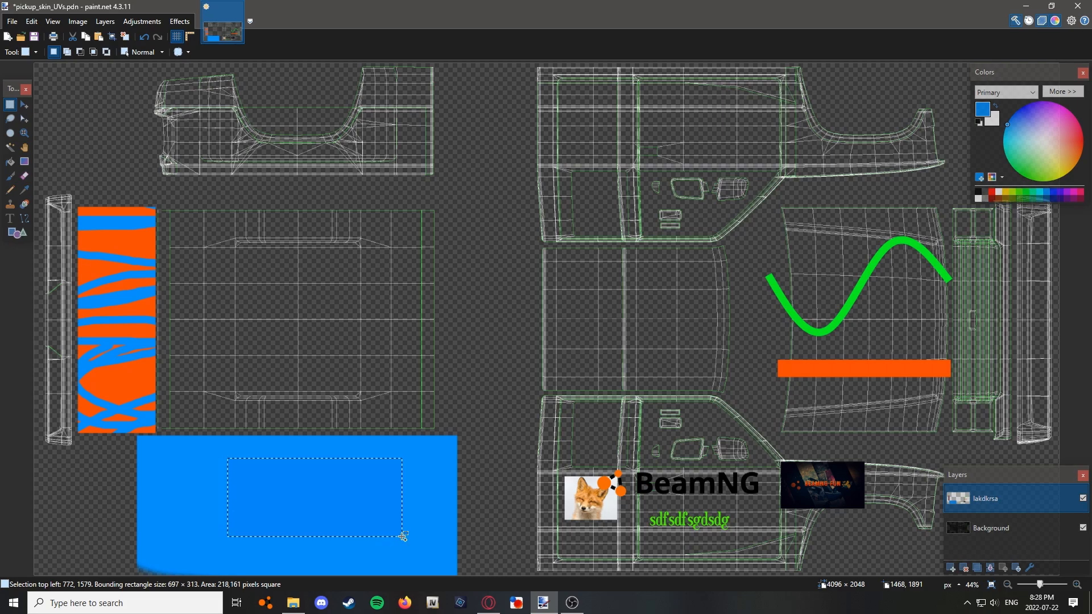
key(m)
drag(374, 482, 407, 152)
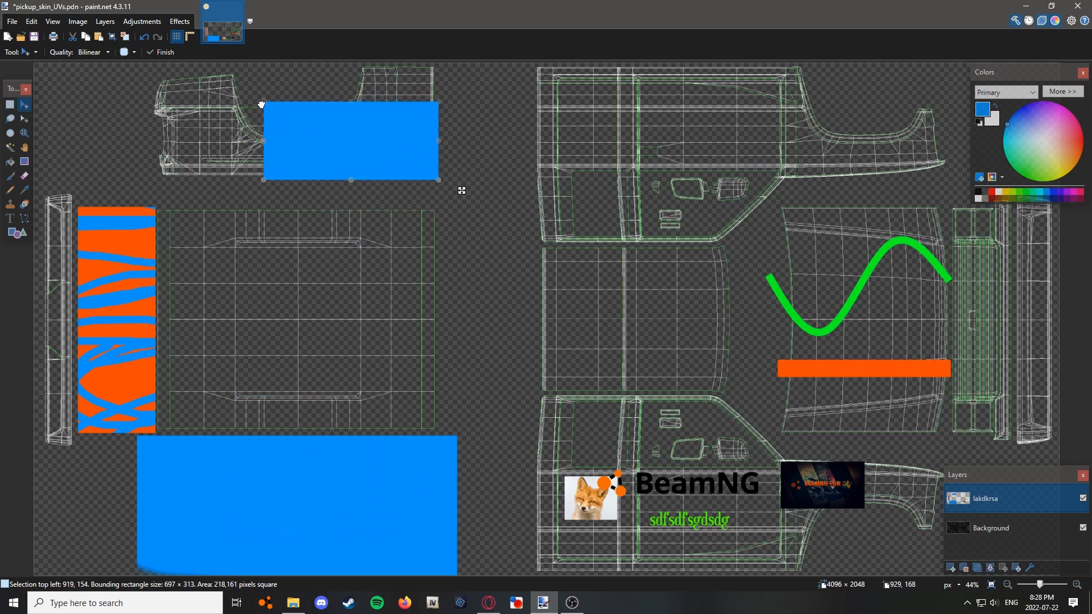
drag(262, 104, 146, 64)
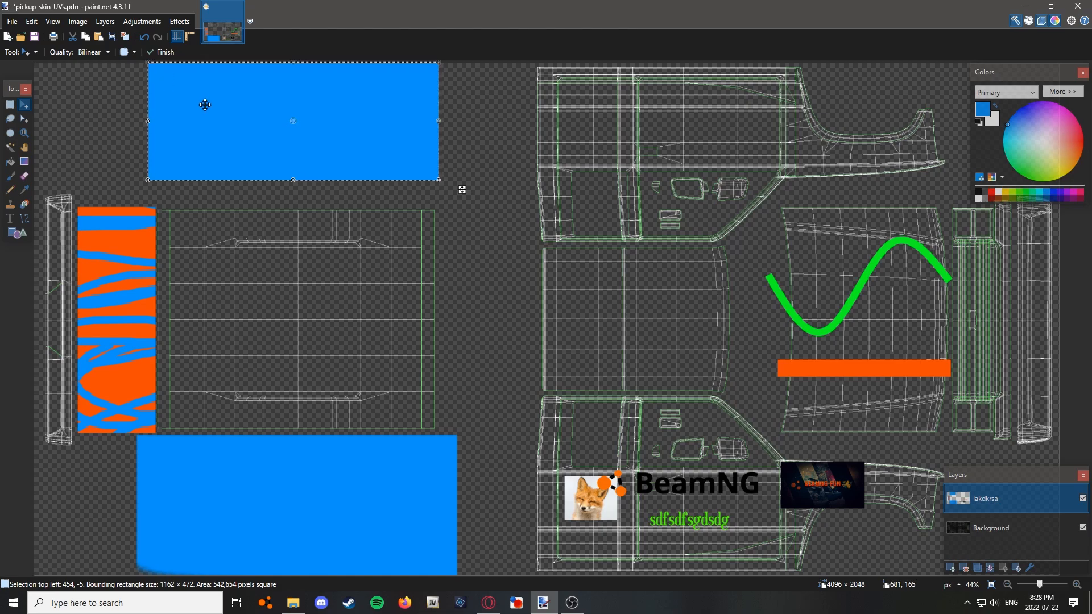
key(s)
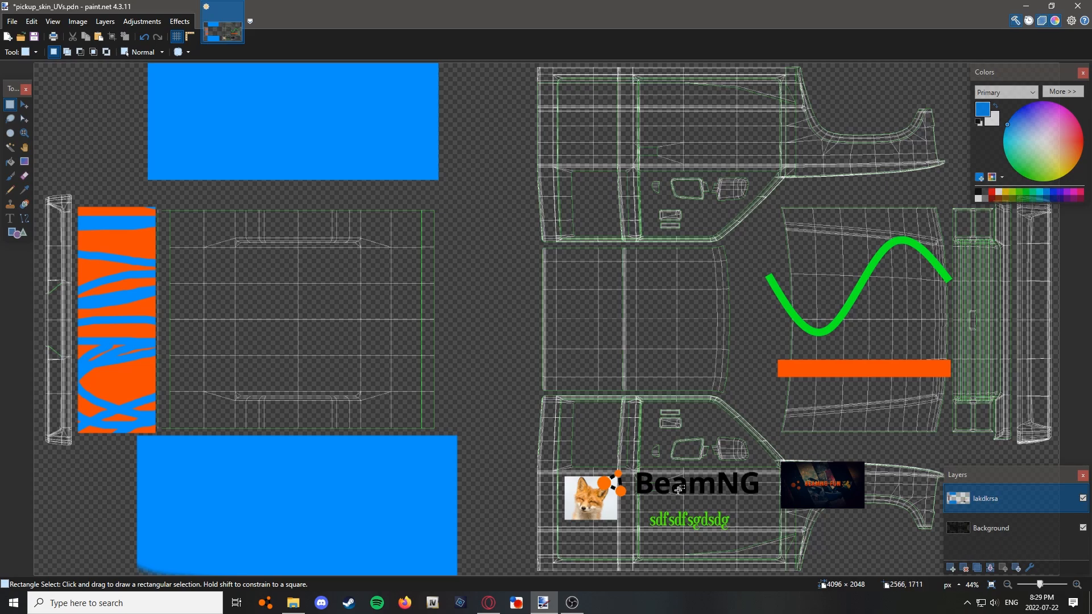
Select the BEAMNG FUN picture on the front fender with a 335 × 194 px rectangle and rotate it by 180 degrees
scroll(888, 502, up, 12)
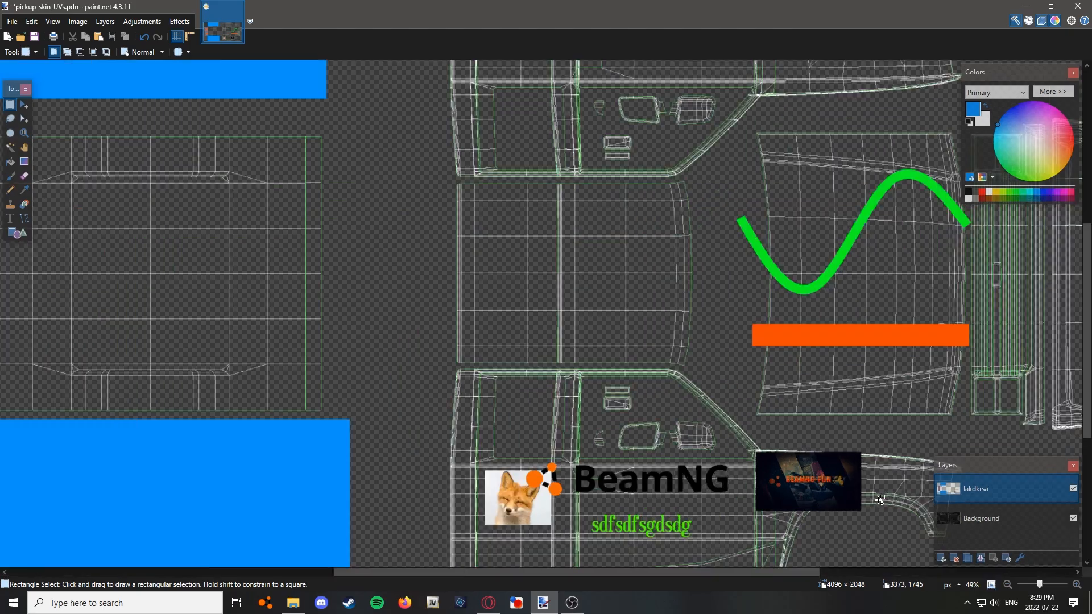
scroll(862, 517, down, 12)
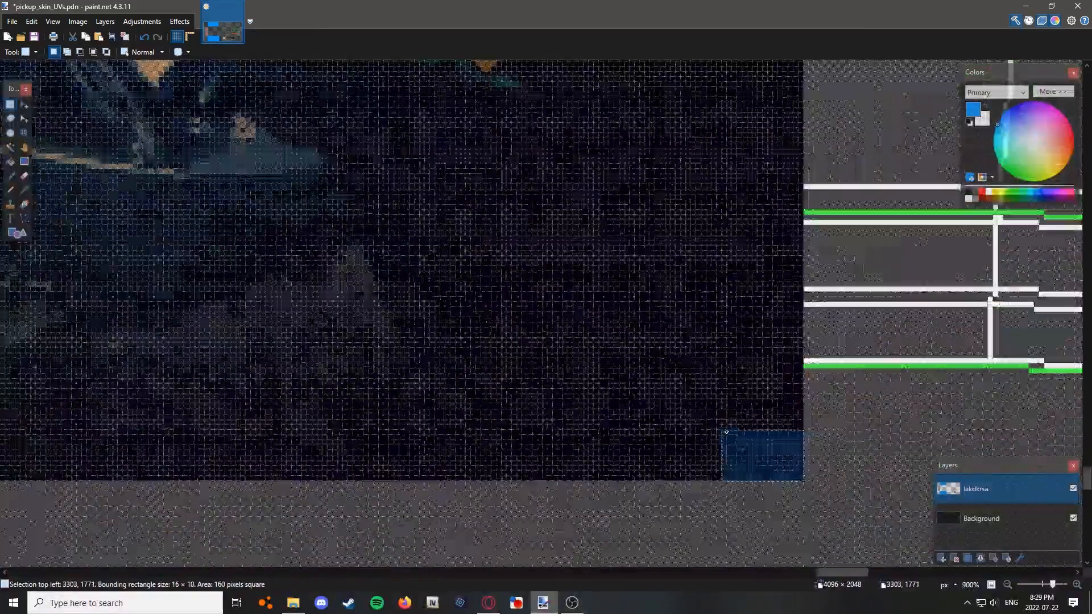
scroll(438, 274, up, 4)
scroll(436, 274, up, 6)
drag(437, 275, 455, 216)
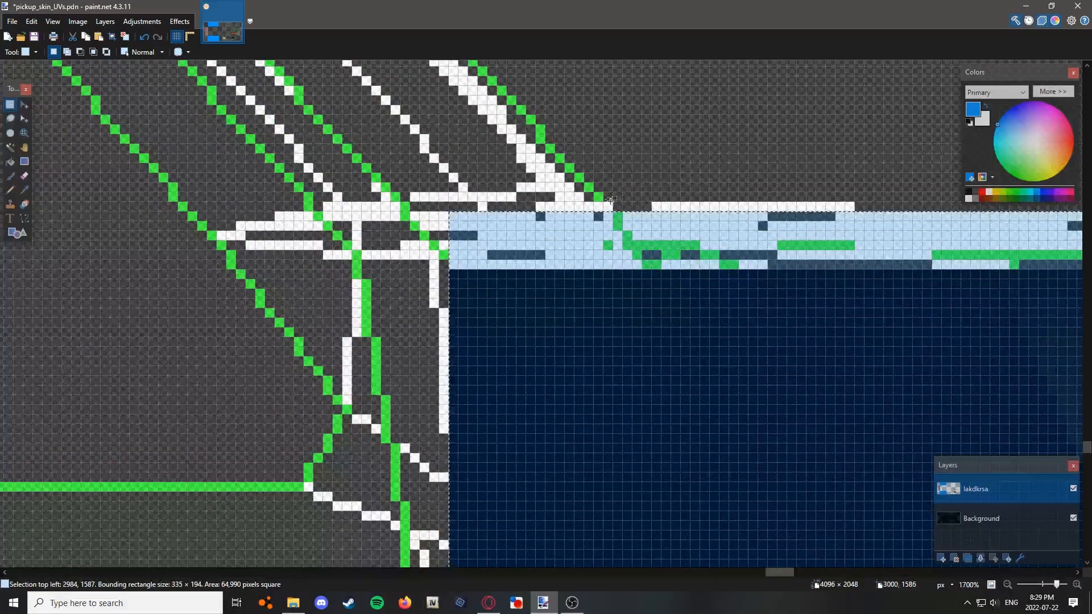
scroll(620, 205, down, 12)
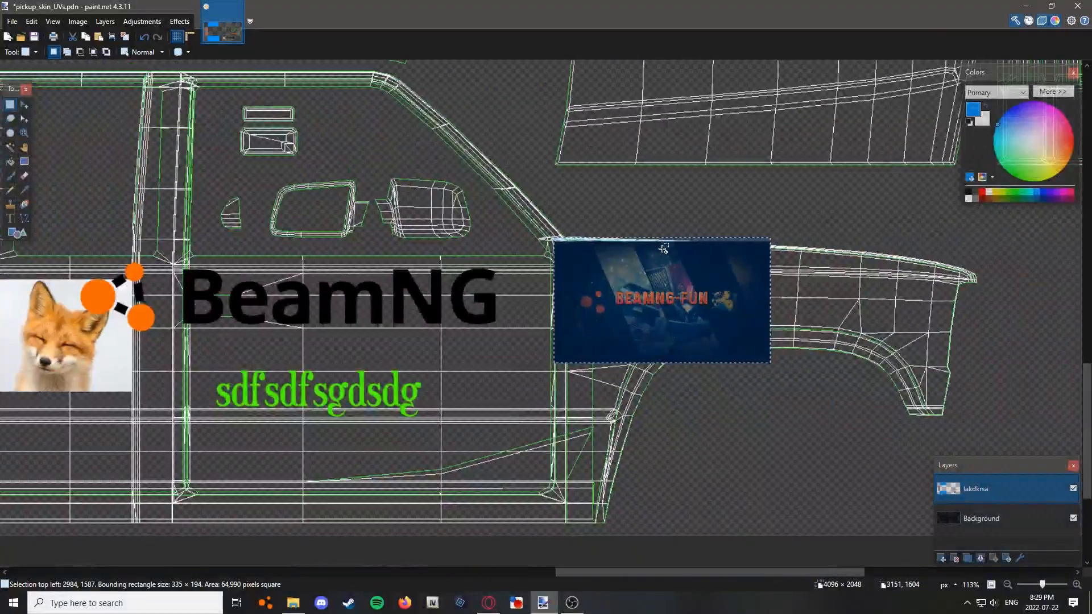
key(m)
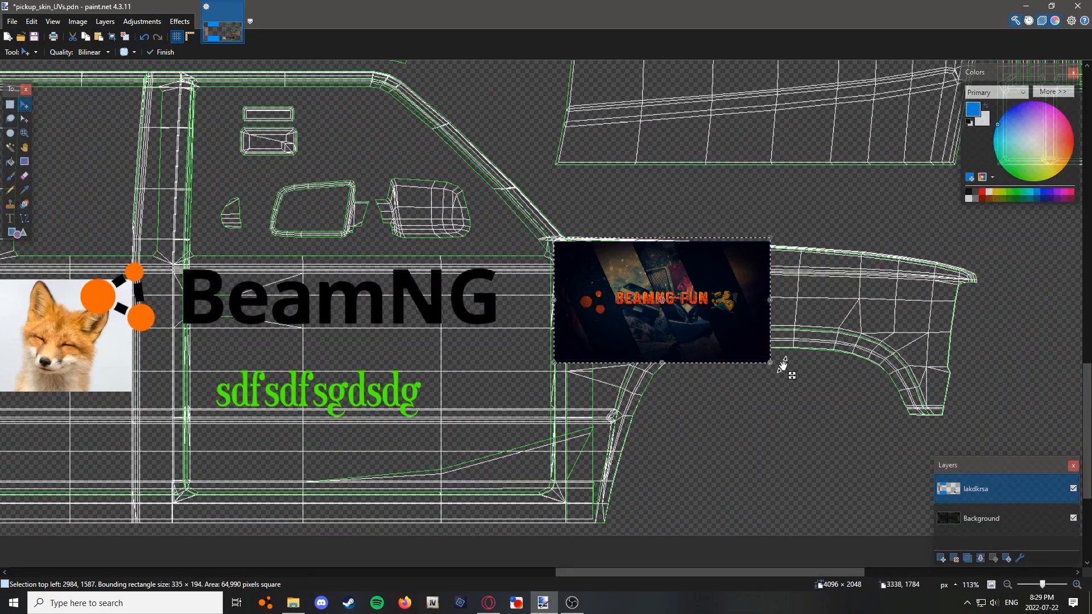
drag(783, 369, 576, 345)
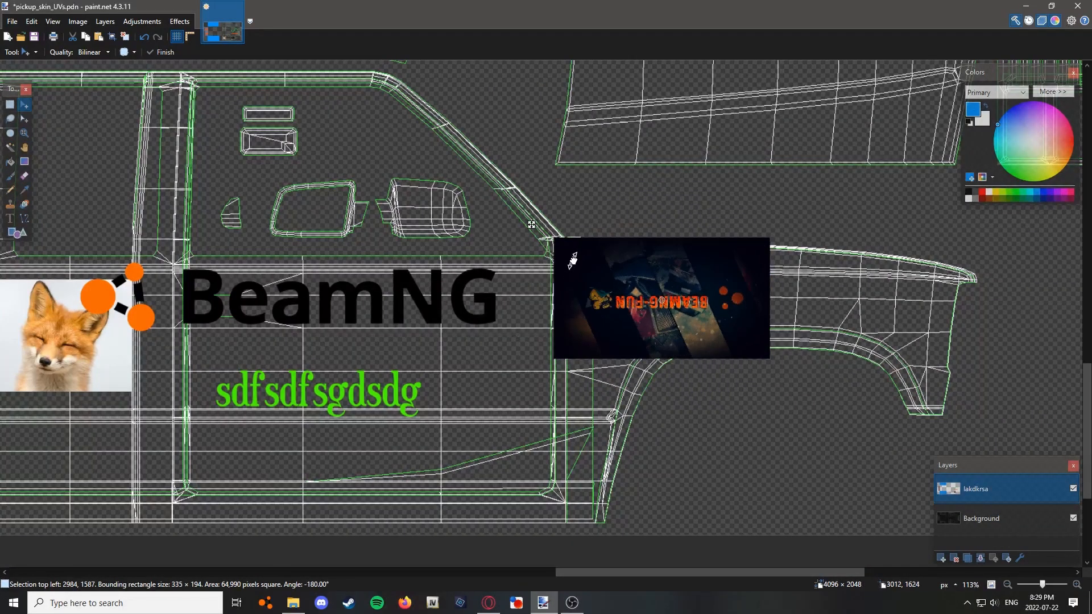
Place the rotated copy of the BEAMNG FUN picture on the upper front fender, aligned with the fender edge at 2984, 264
scroll(699, 302, up, 12)
drag(699, 301, 699, 301)
scroll(592, 354, up, 6)
scroll(593, 353, up, 3)
drag(592, 353, 592, 353)
scroll(495, 408, up, 4)
scroll(471, 399, up, 6)
drag(471, 400, 453, 355)
scroll(452, 355, down, 1)
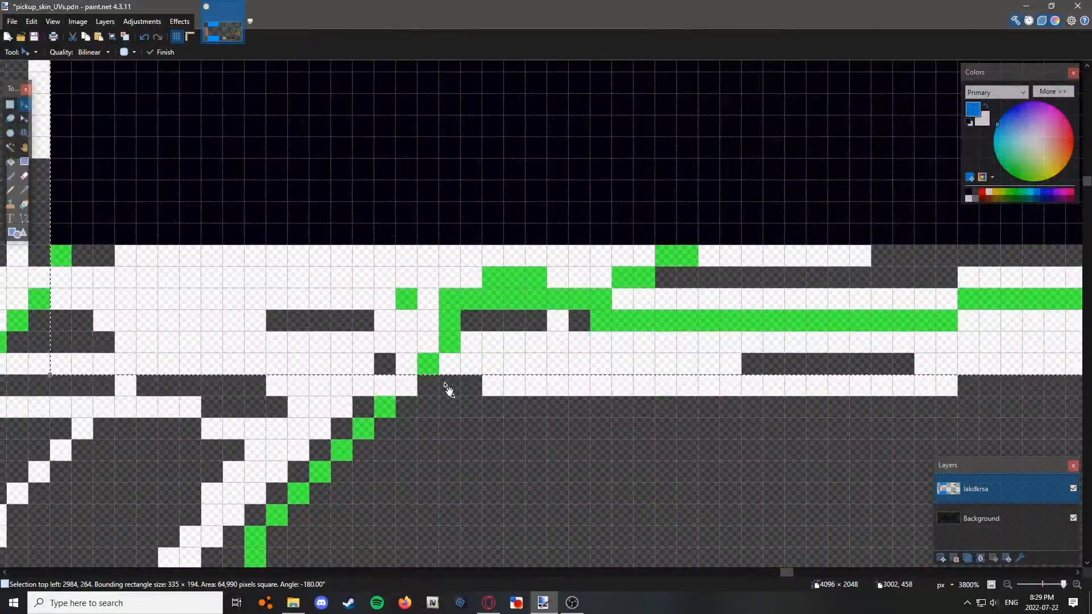
scroll(445, 391, down, 15)
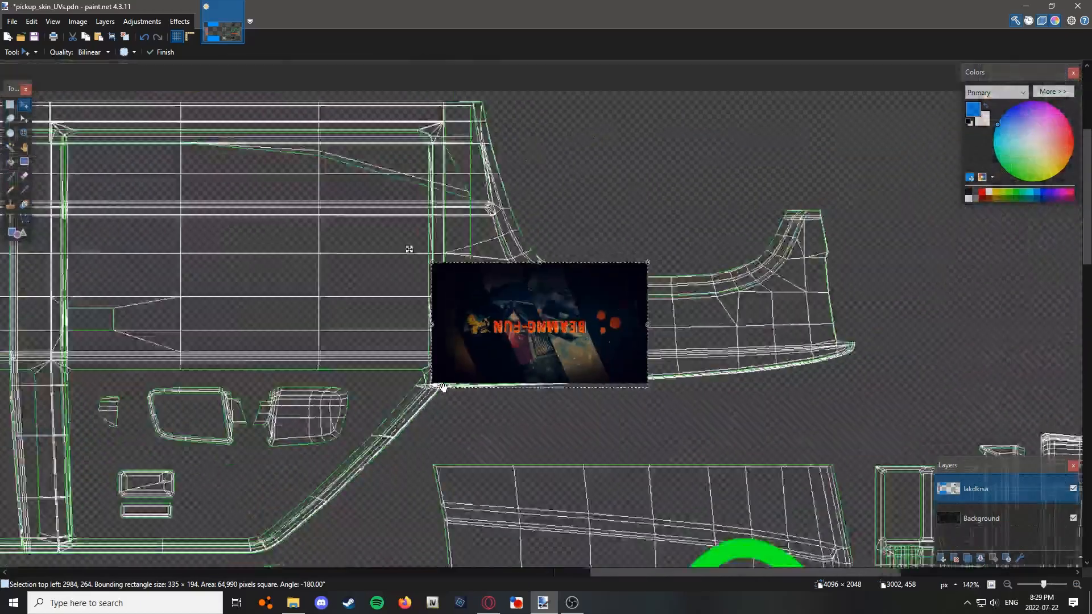
scroll(444, 387, down, 5)
scroll(443, 388, up, 5)
scroll(446, 386, down, 3)
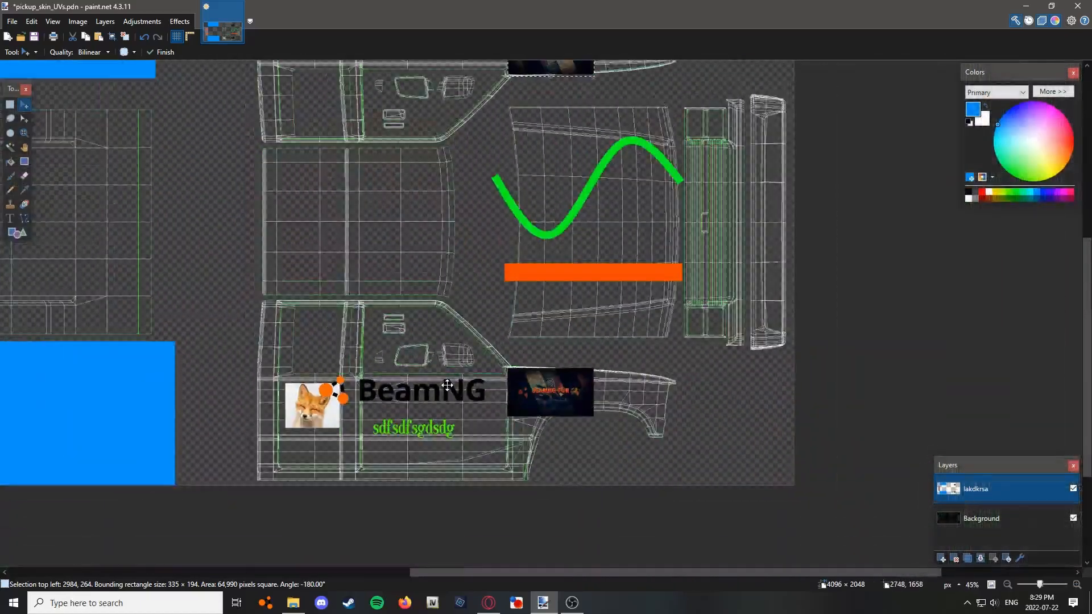
scroll(447, 385, up, 1)
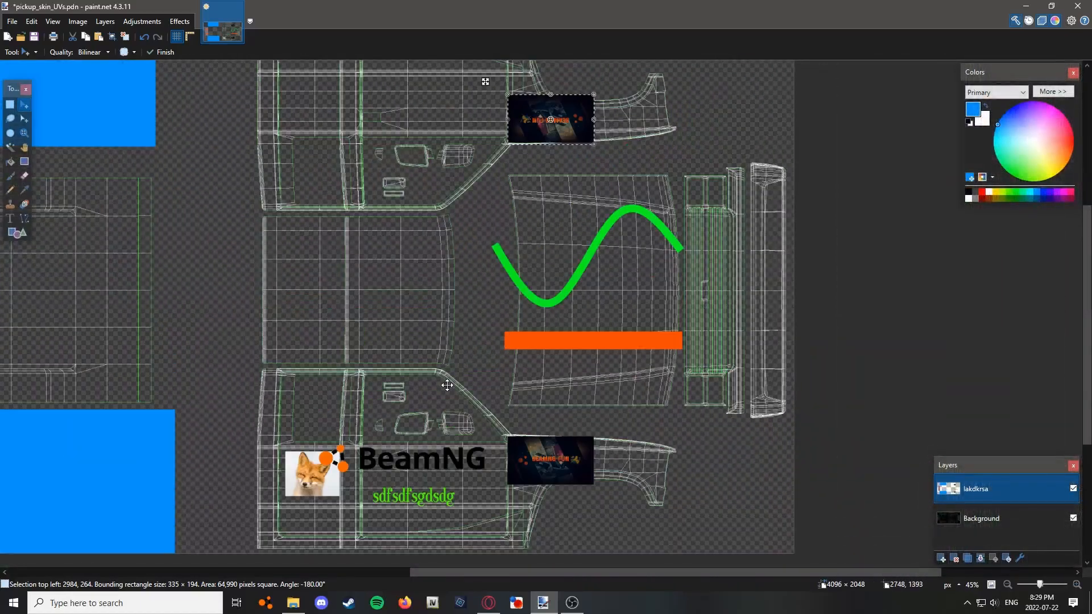
Select a rectangle of about 1209 × 437 px around the fox picture, the texts and the BEAMNG FUN picture on the lower cab side
click(10, 104)
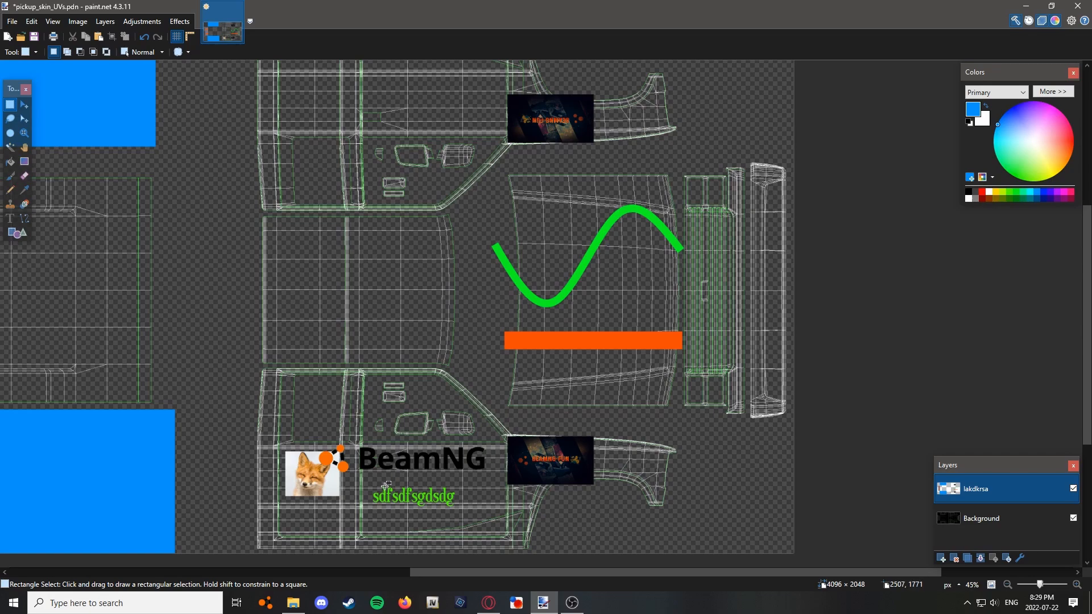
scroll(490, 467, up, 10)
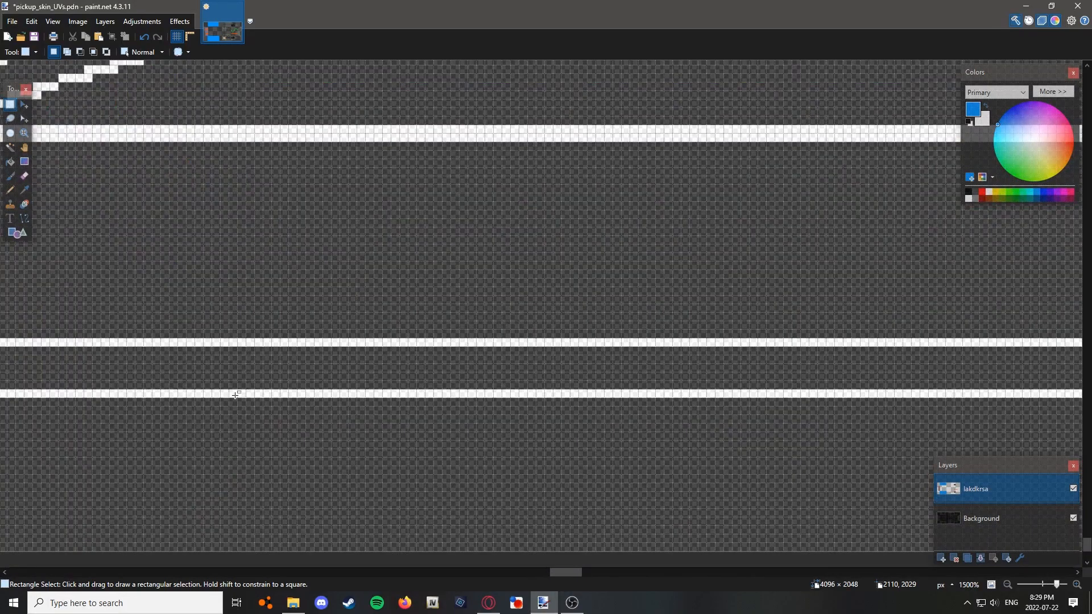
drag(235, 395, 881, 125)
scroll(269, 343, down, 10)
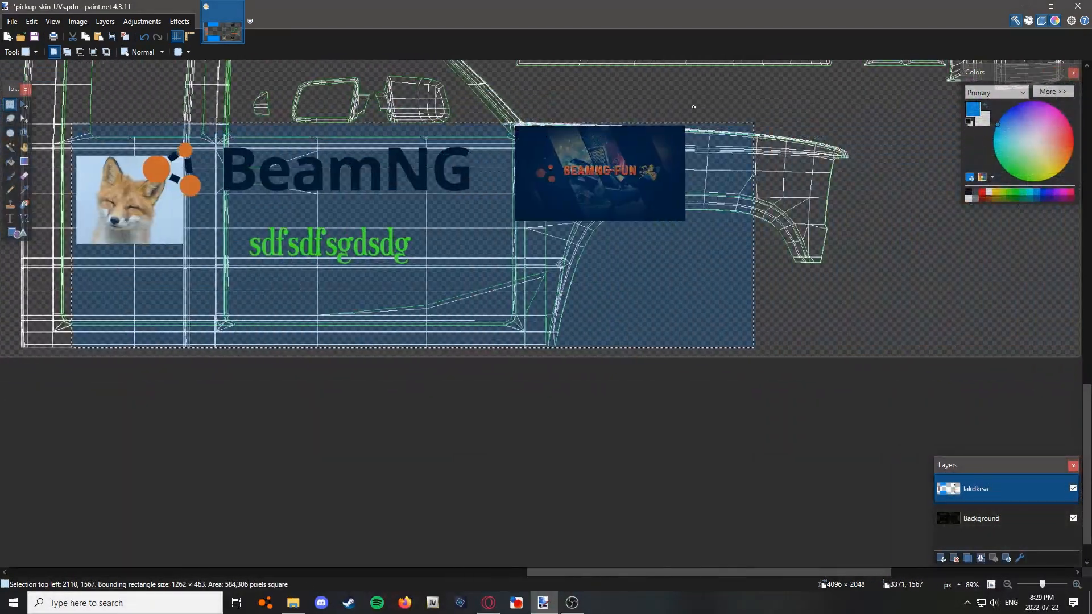
scroll(694, 143, up, 6)
scroll(694, 144, up, 5)
drag(694, 144, 692, 165)
scroll(689, 167, down, 9)
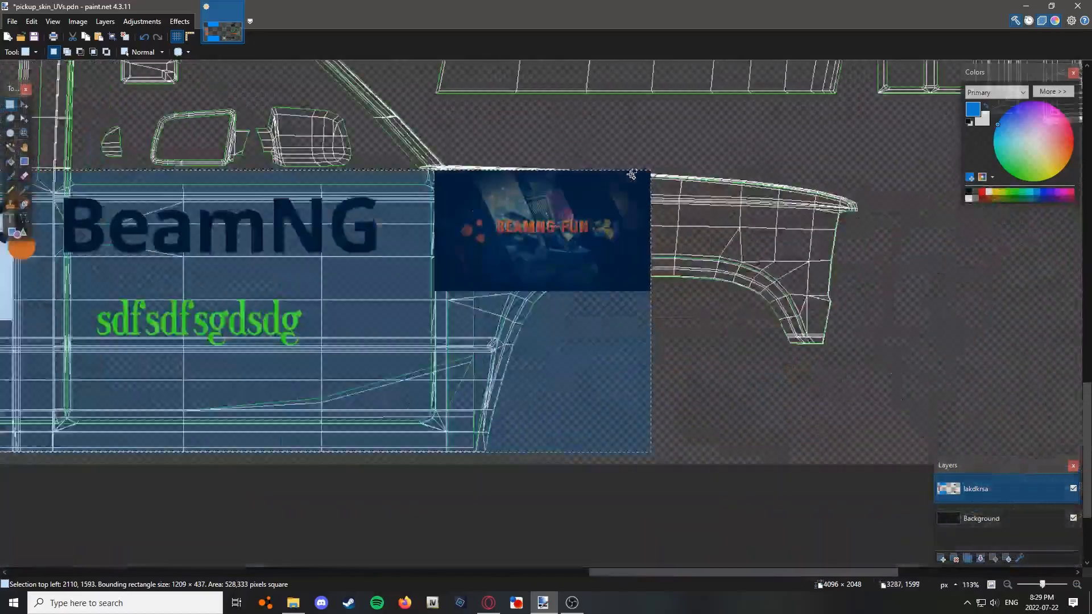
scroll(632, 176, left, 4)
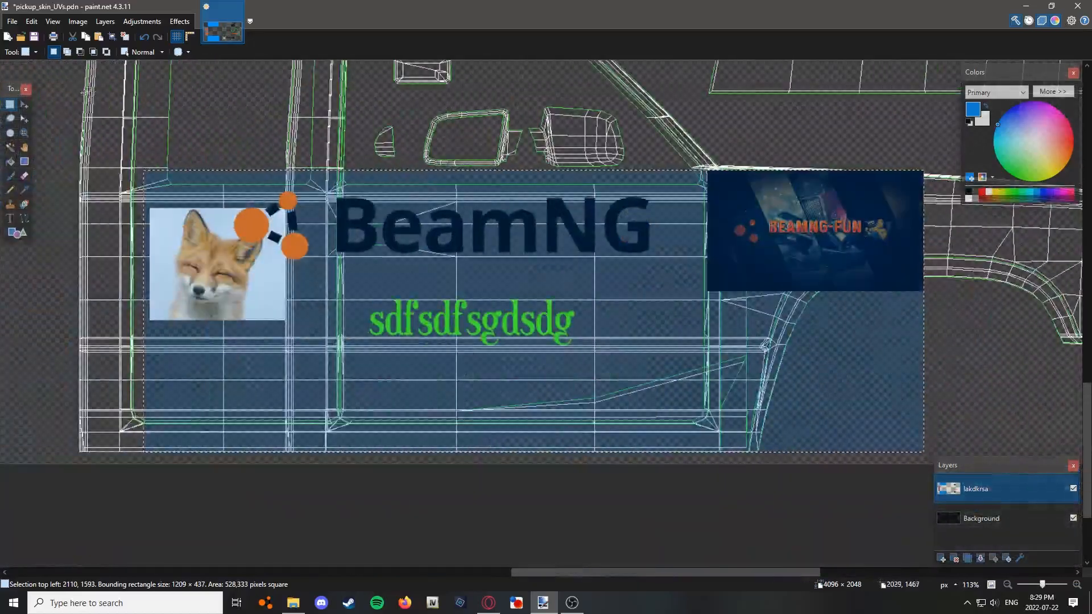
Trim the selection outline to the outer edge of the fox picture, making it 1199 × 437 px
click(24, 118)
scroll(129, 237, up, 12)
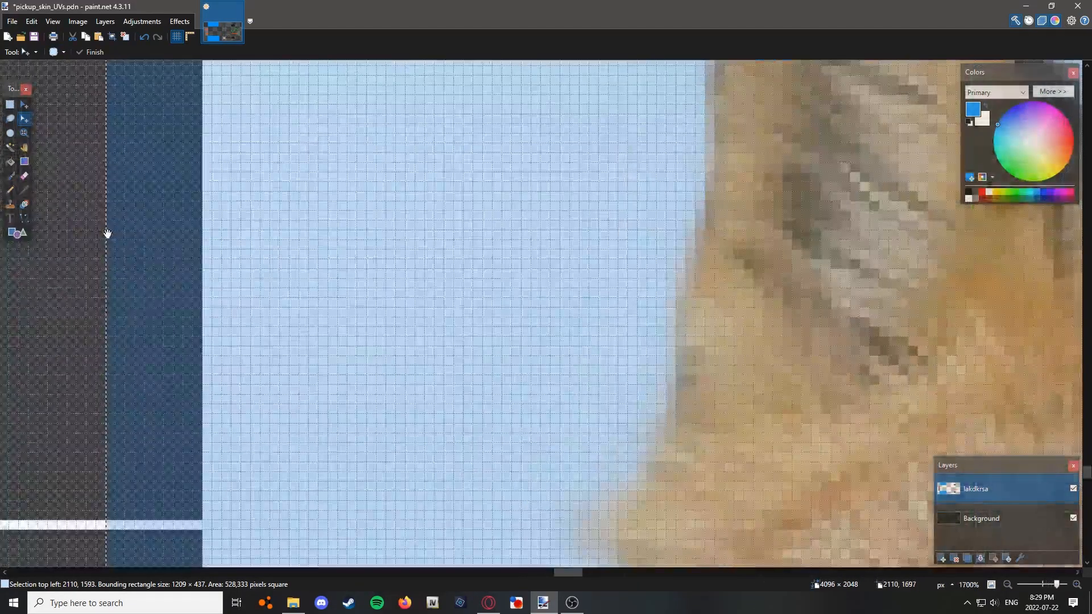
drag(107, 234, 201, 227)
click(10, 104)
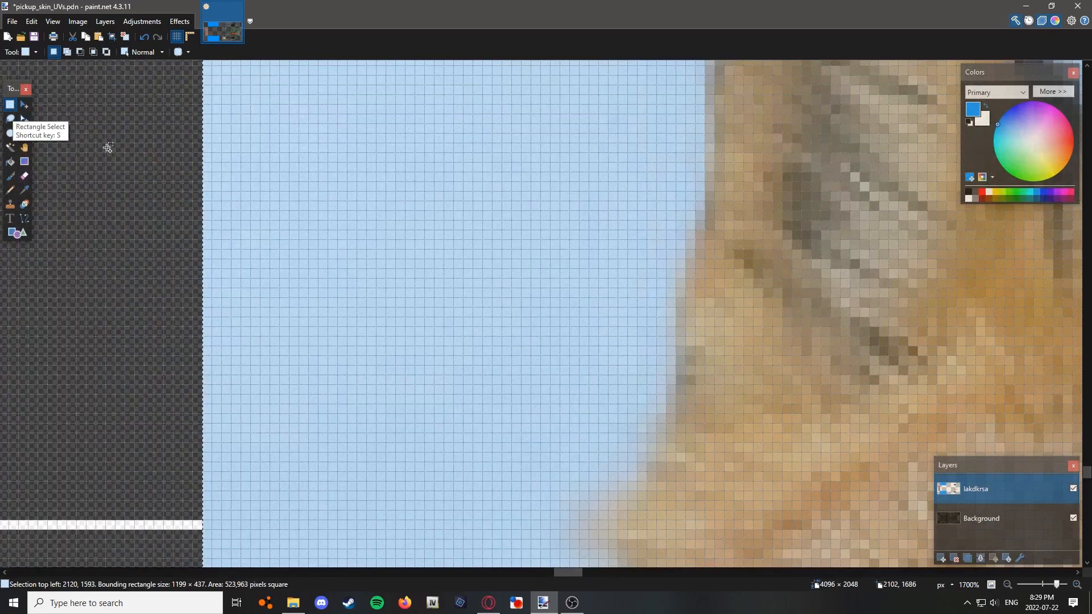
scroll(212, 187, down, 10)
scroll(213, 187, down, 7)
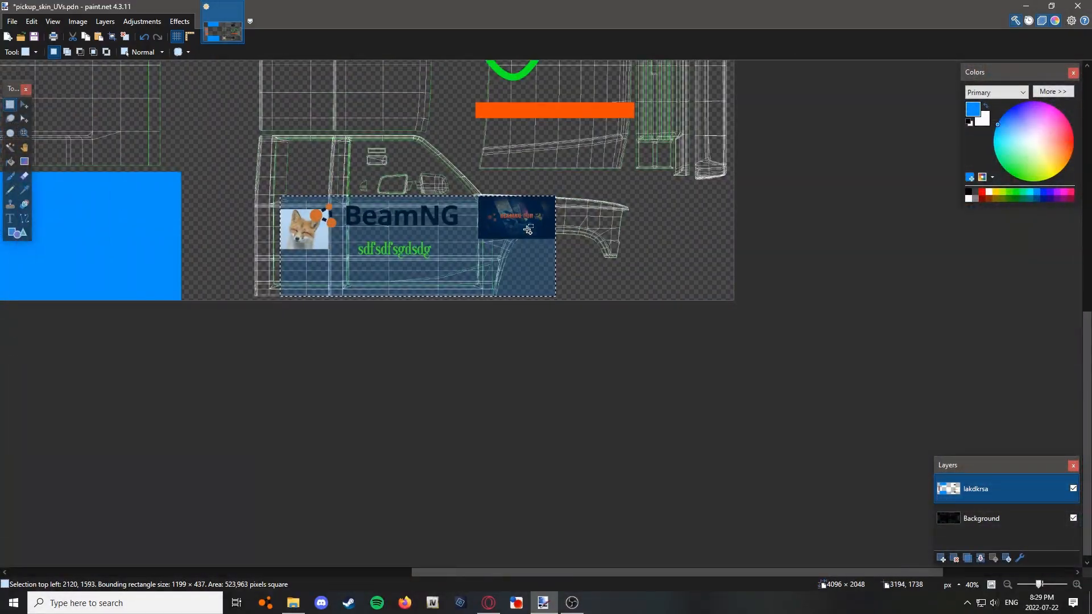
Try placing a copy of the selected decals, rotated by 180 degrees, on the upper cab side, and undo the attempt
key(m)
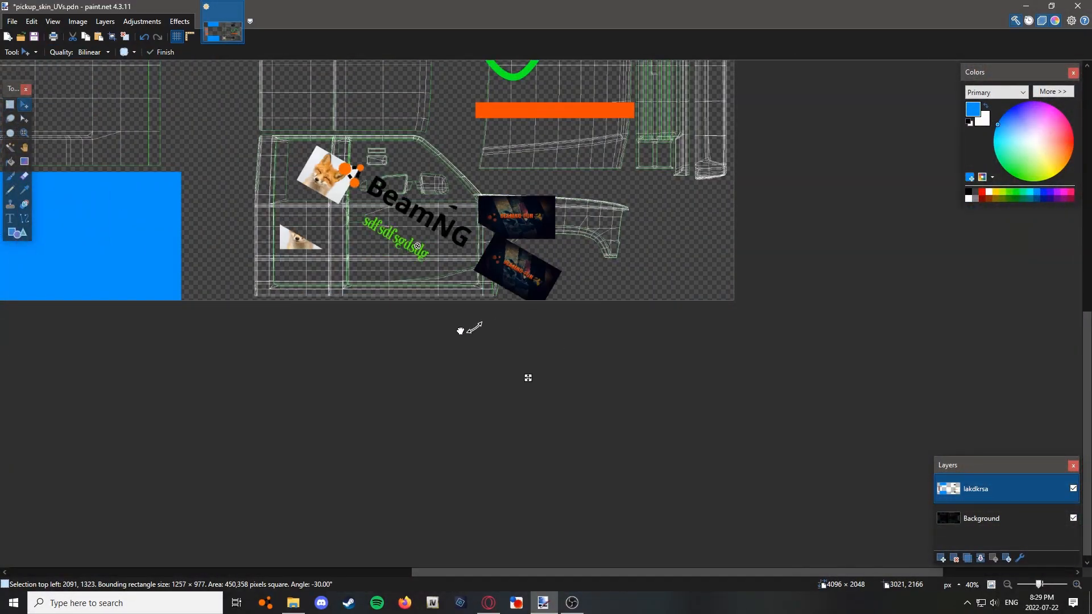
drag(461, 330, 343, 215)
scroll(483, 260, up, 6)
drag(483, 260, 483, 260)
scroll(272, 264, up, 10)
scroll(267, 265, up, 4)
drag(273, 264, 239, 288)
scroll(251, 258, up, 5)
scroll(233, 270, up, 2)
scroll(239, 288, down, 15)
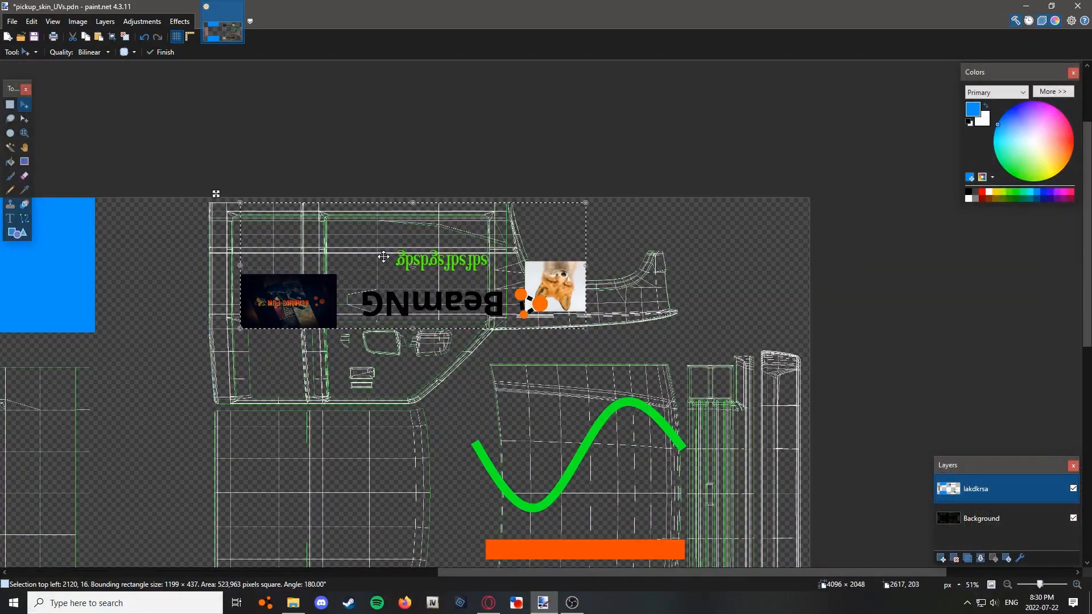
scroll(377, 256, down, 2)
scroll(312, 283, up, 3)
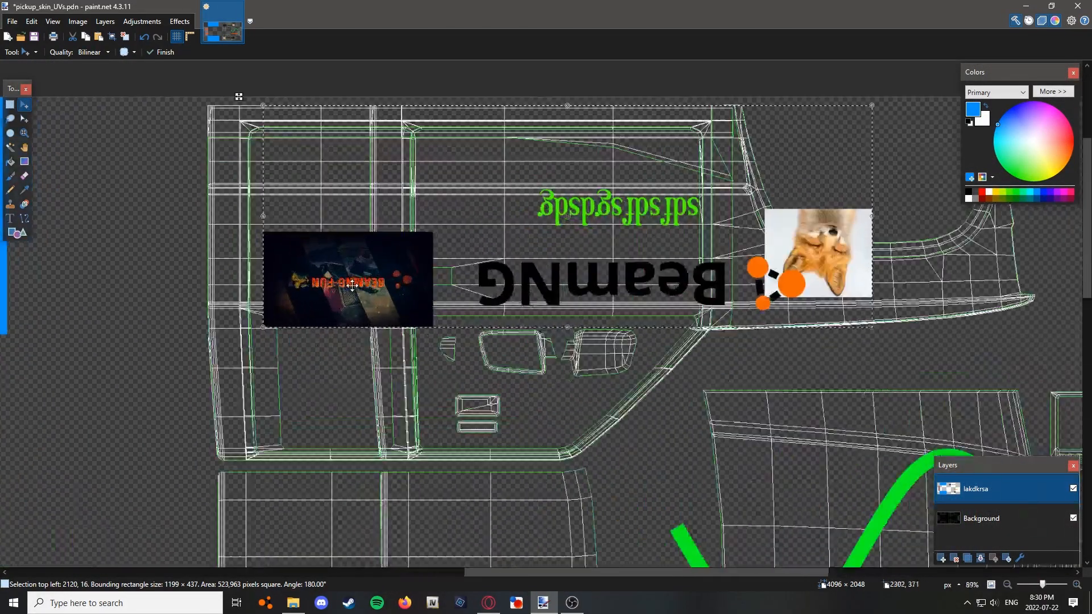
scroll(341, 284, down, 3)
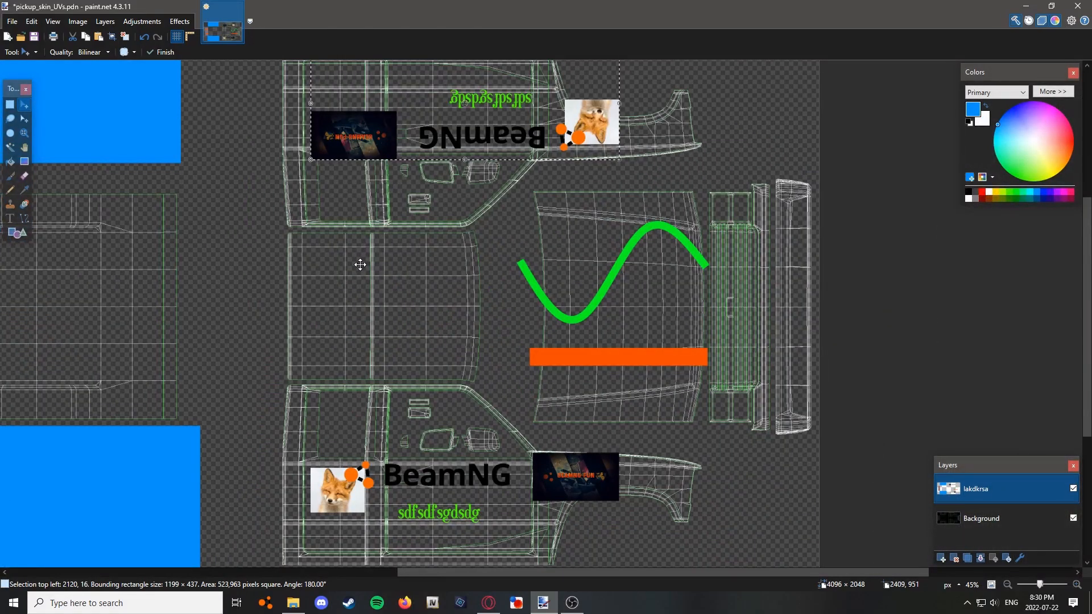
scroll(339, 201, up, 2)
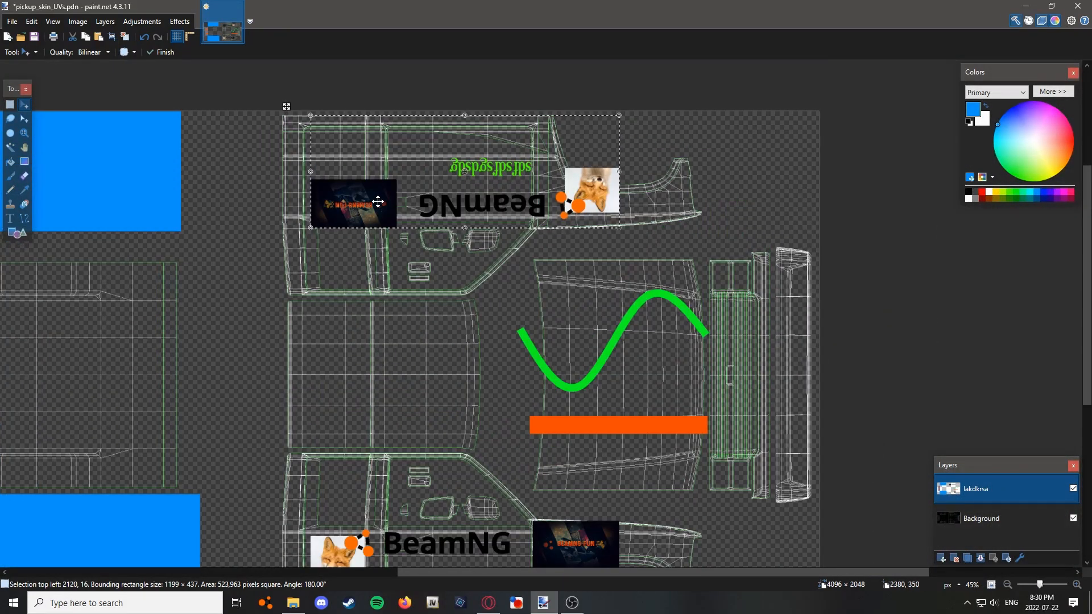
scroll(398, 203, down, 2)
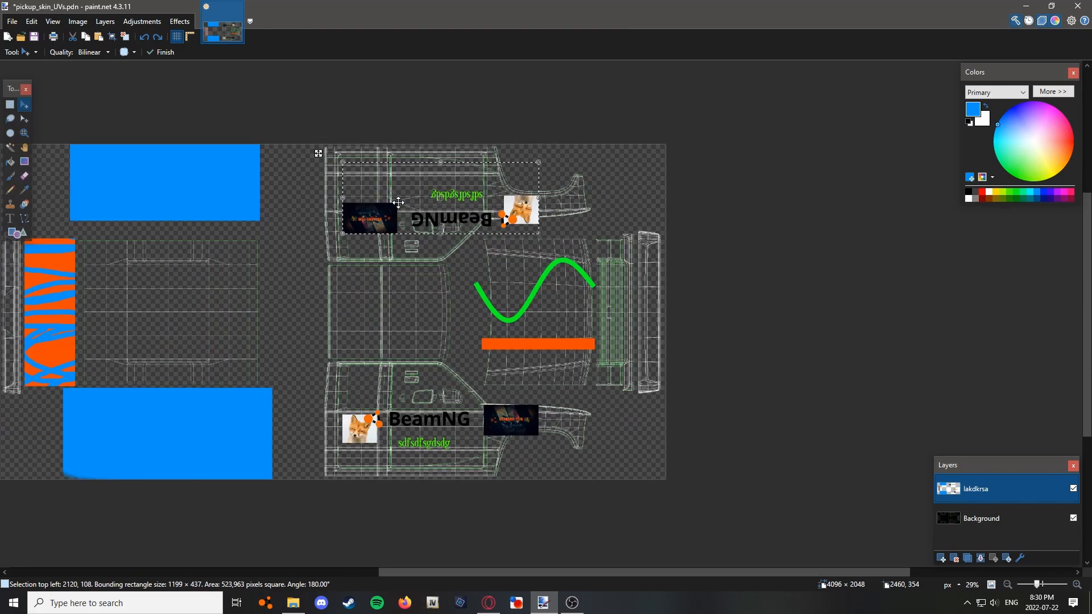
key(ctrl+z)
key(ctrl+z)
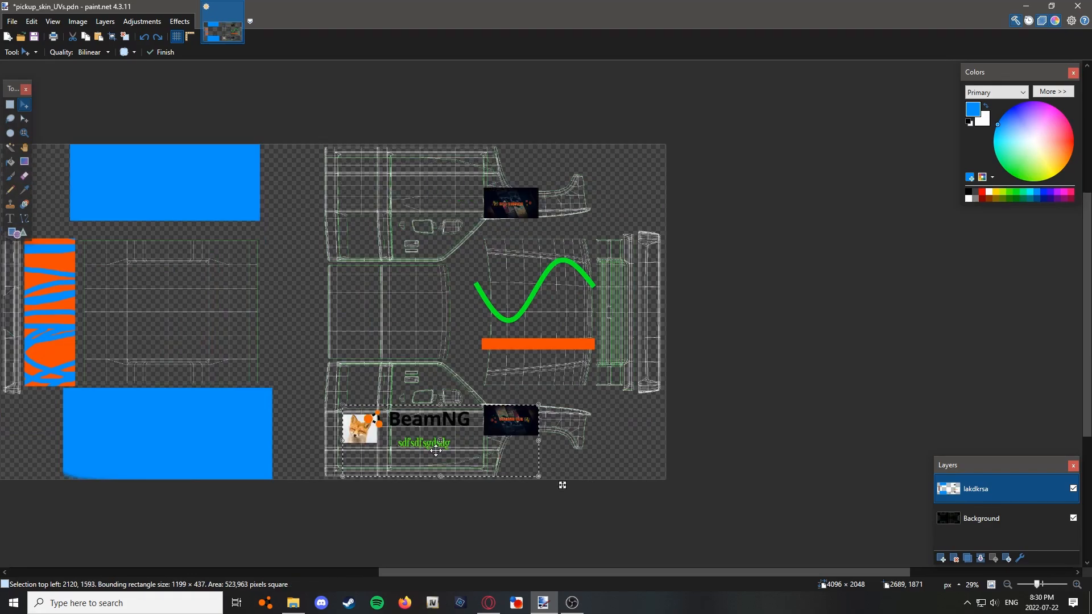
Place an unrotated copy of the selected decals on the upper cab side, aligned with the UV outline at 2120, 16
scroll(436, 451, up, 3)
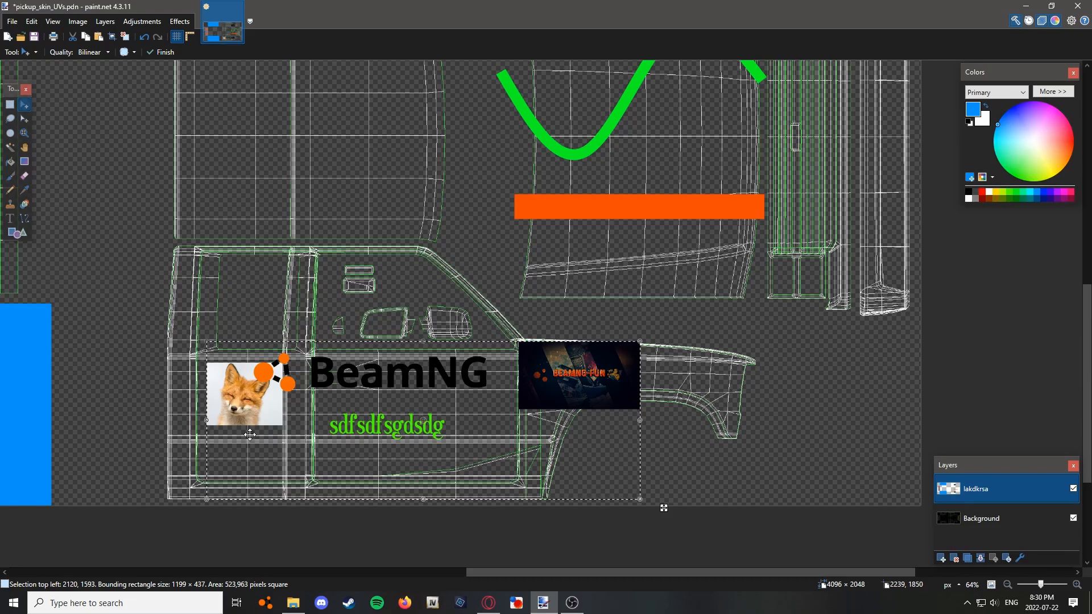
scroll(250, 435, up, 6)
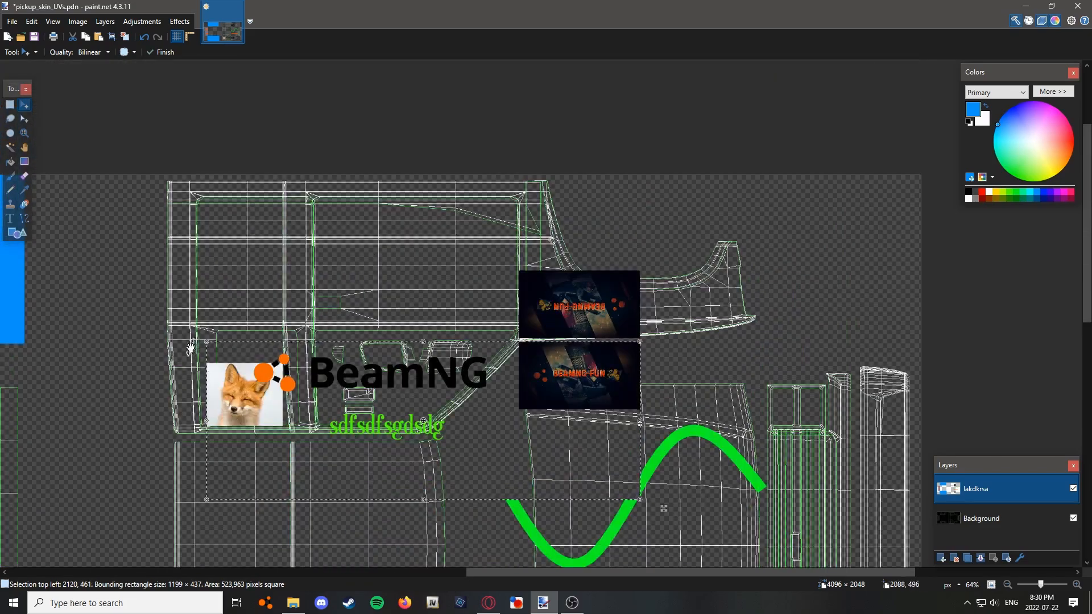
scroll(191, 348, up, 5)
scroll(249, 376, up, 5)
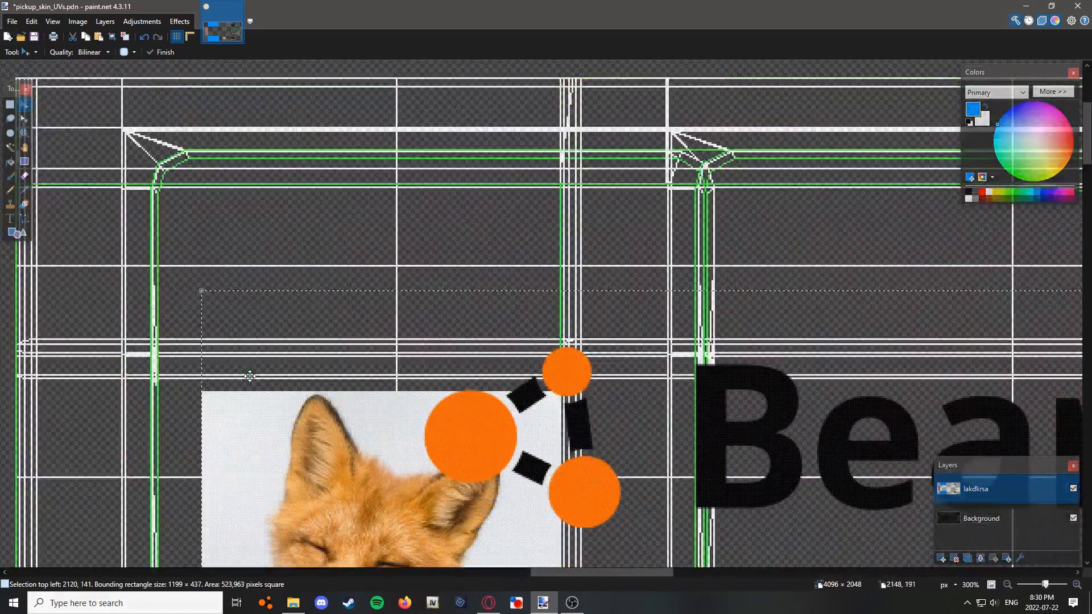
scroll(250, 376, up, 4)
scroll(232, 322, up, 4)
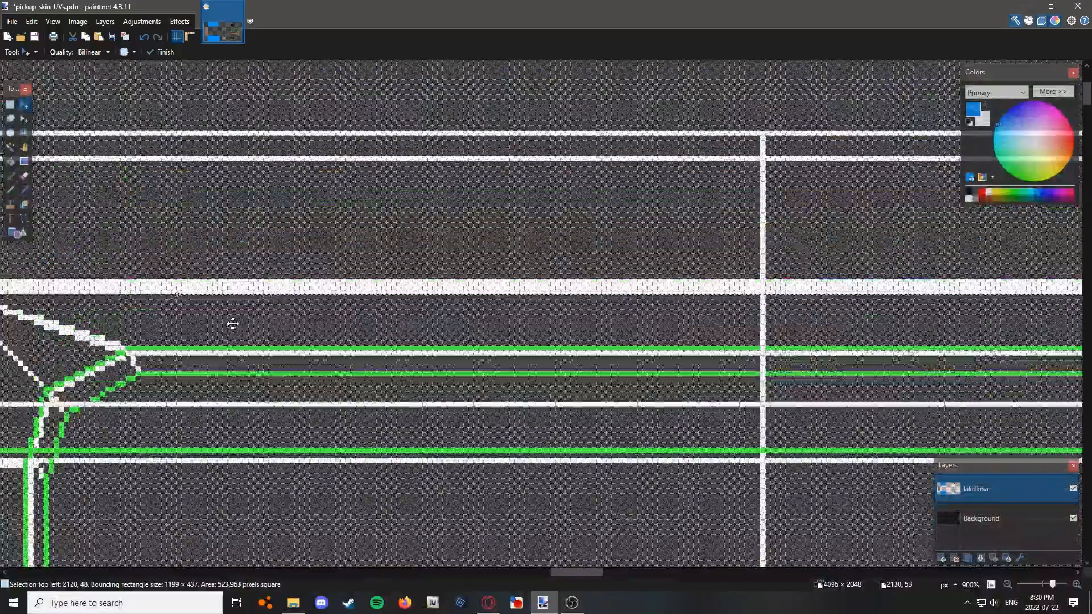
scroll(233, 324, down, 4)
scroll(231, 323, up, 3)
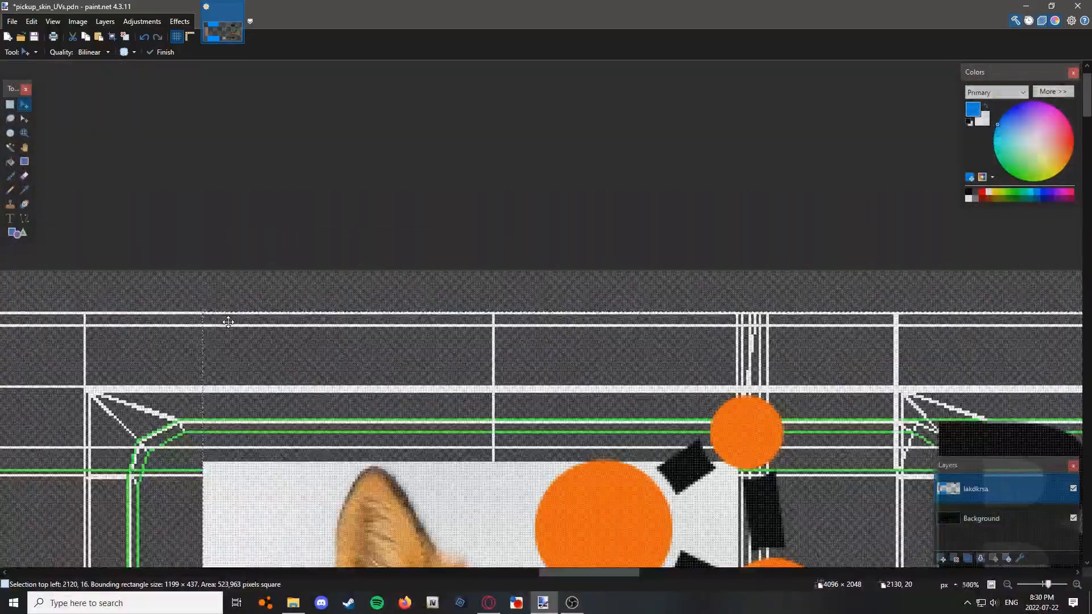
scroll(229, 322, down, 8)
scroll(228, 322, down, 3)
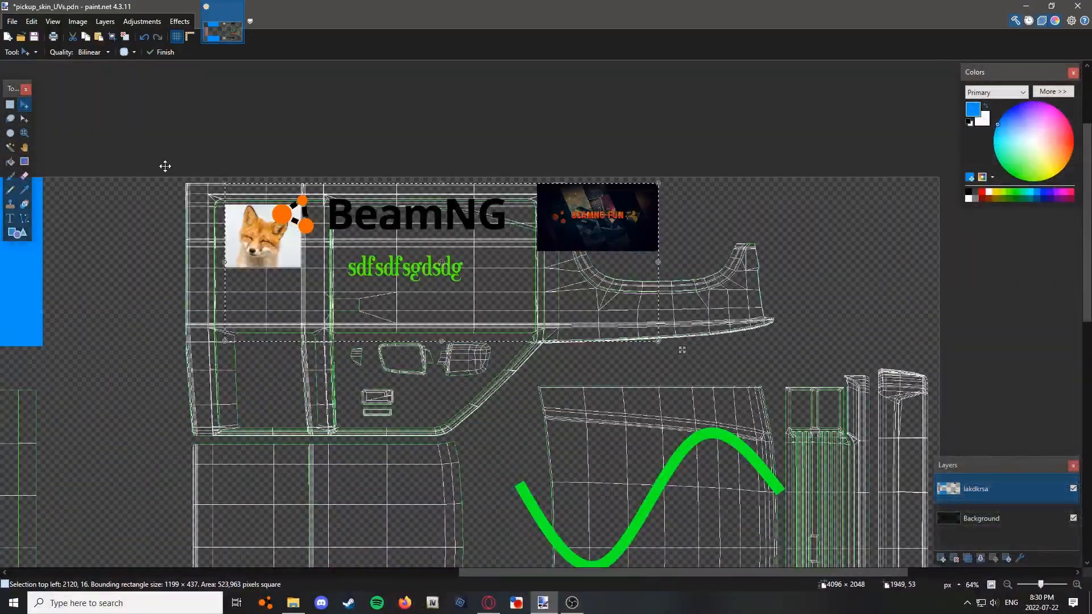
Flip the copied decals on the upper cab side vertically and clear the selection
click(187, 26)
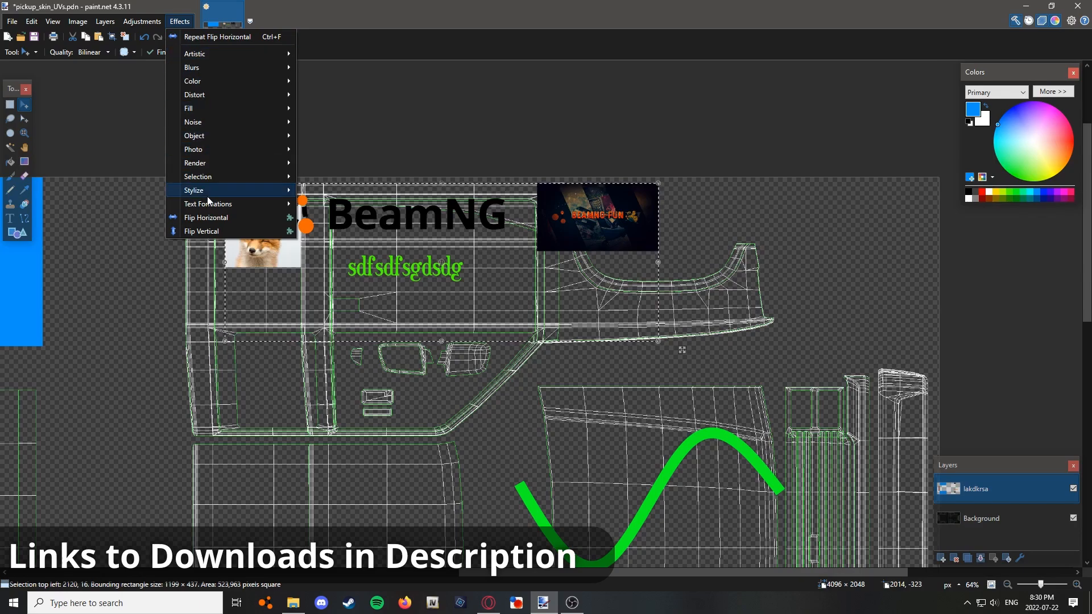
click(201, 232)
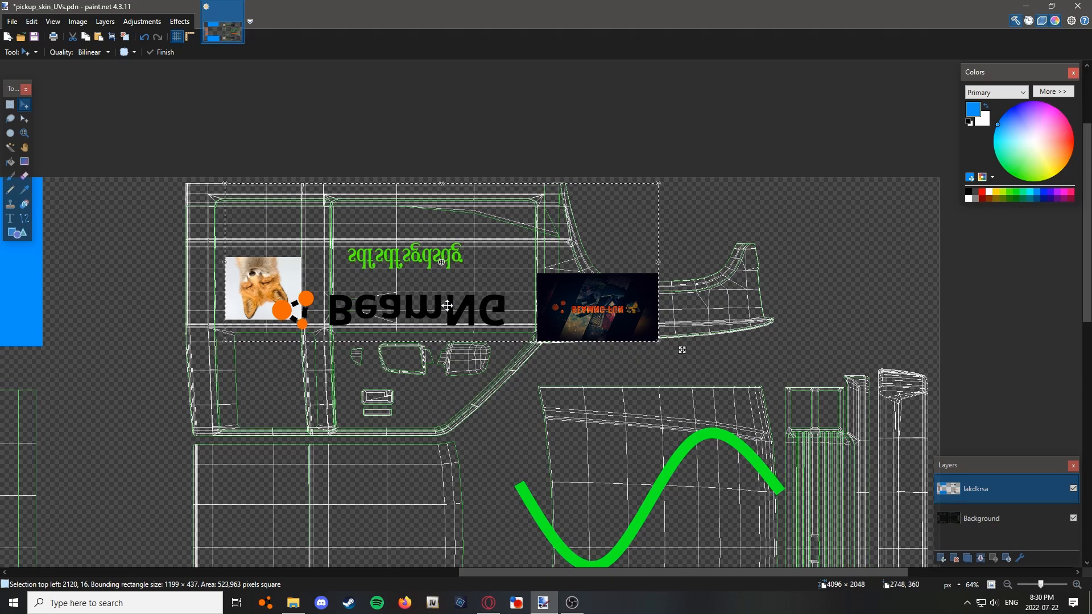
click(9, 104)
click(412, 299)
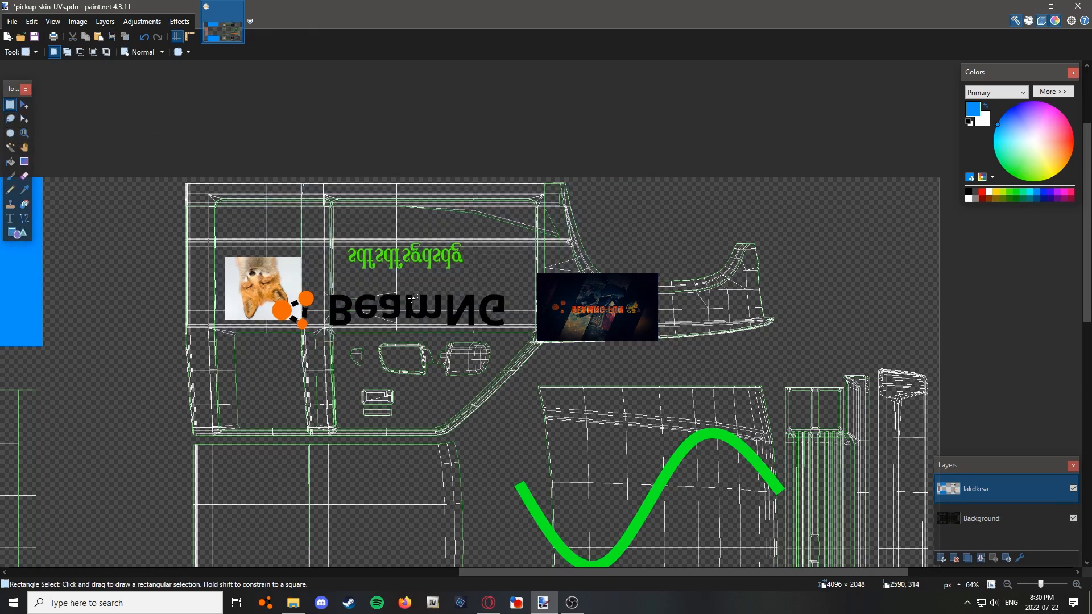
Select the mirrored BeamNG lettering on the upper door with a tight rectangle and flip it horizontally
scroll(310, 321, up, 10)
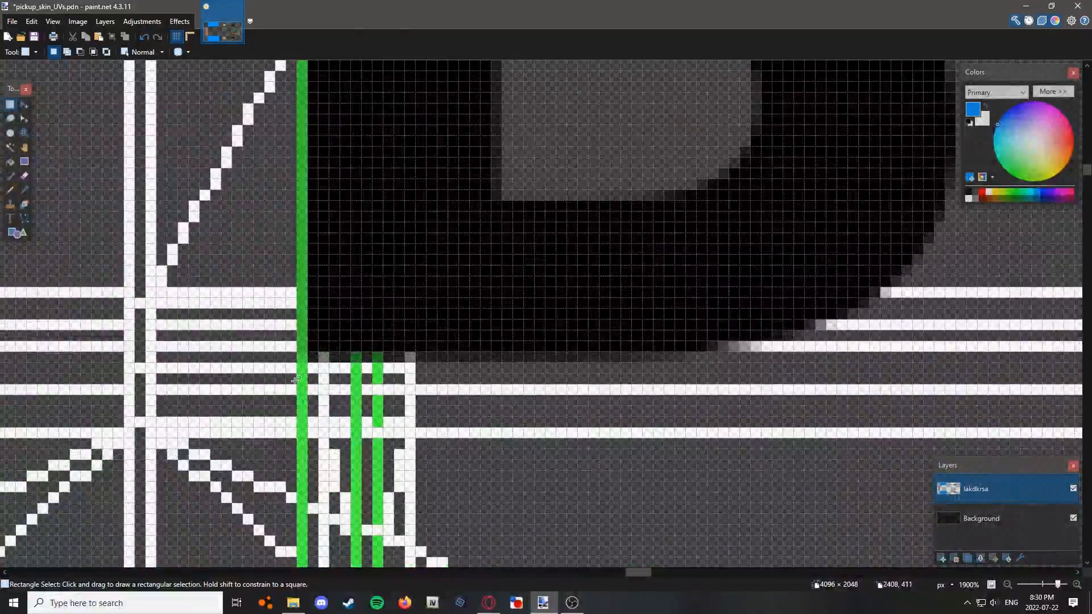
mouse_move(299, 383)
mouse_down()
mouse_move(359, 249)
mouse_move(634, 203)
mouse_up()
scroll(359, 249, down, 10)
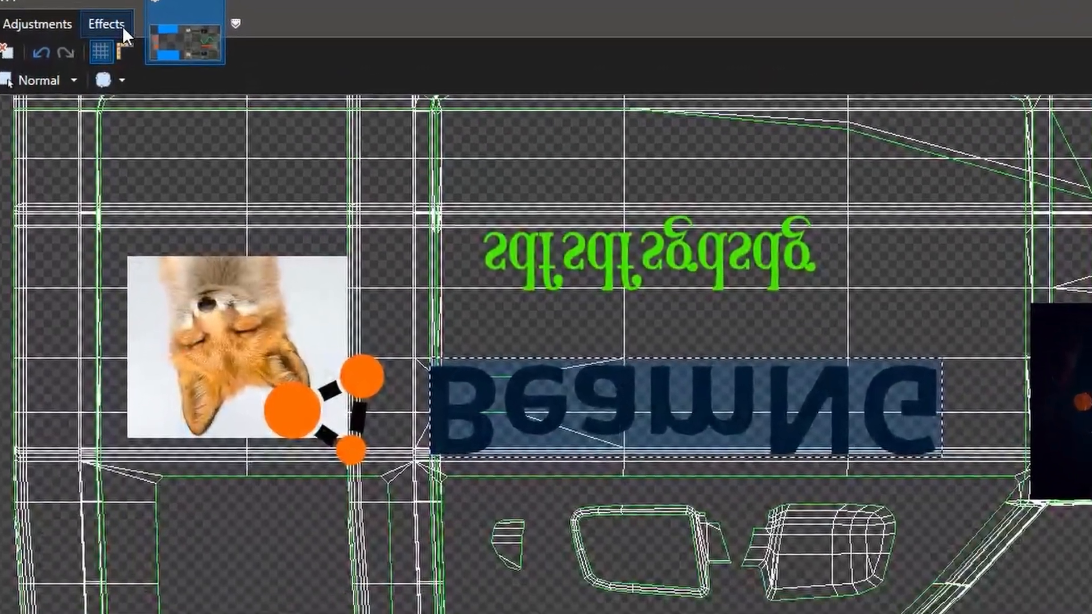
click(186, 23)
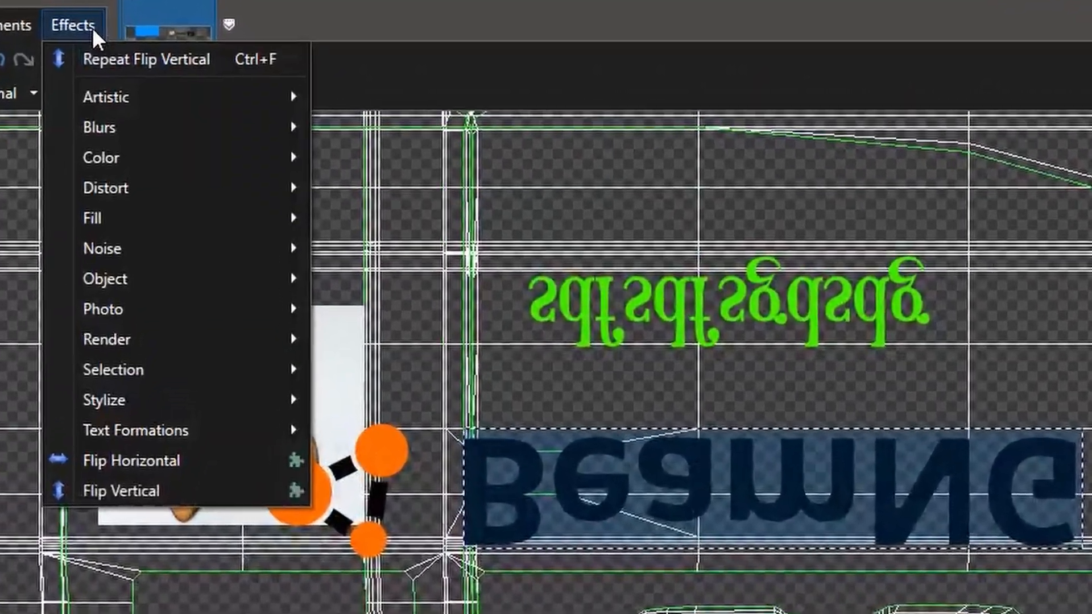
click(210, 456)
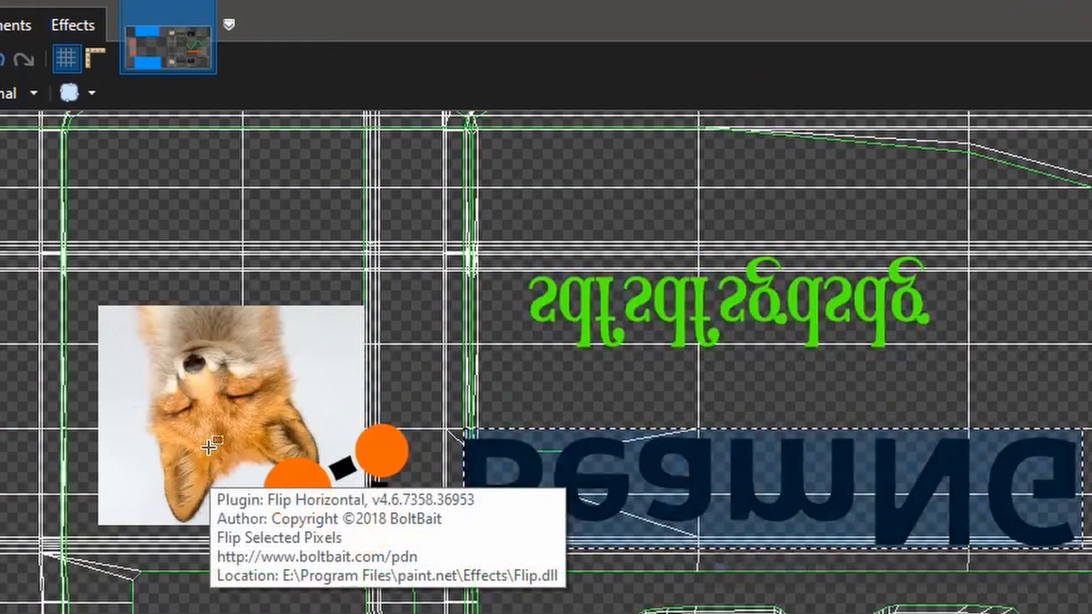
Select the green sdfsdfsgdsdg text on the upper door, flip it horizontally, and deselect it
drag(952, 375, 514, 225)
click(74, 25)
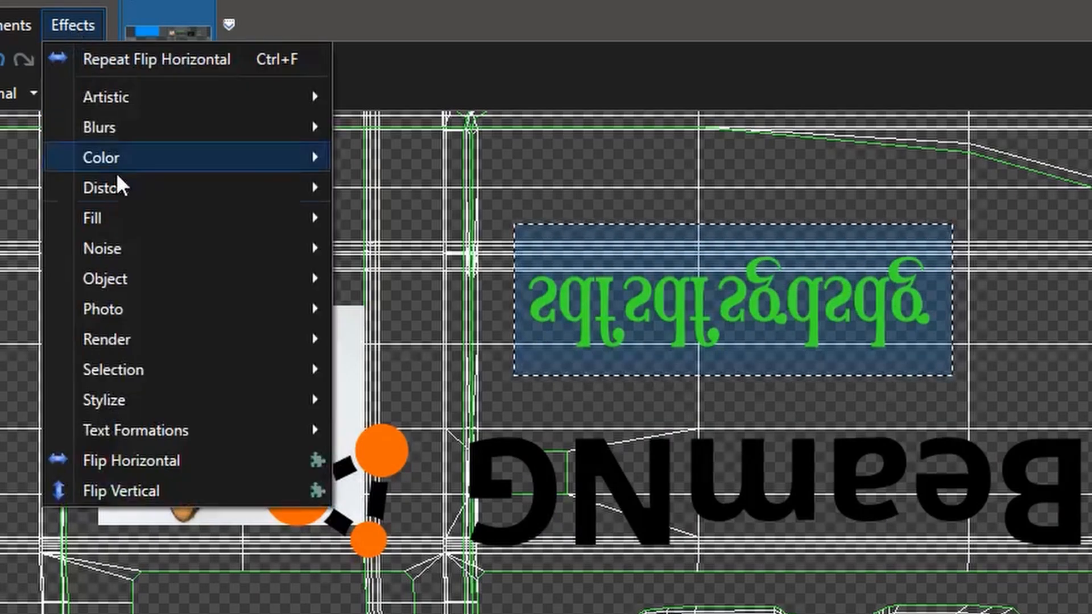
click(214, 456)
click(529, 435)
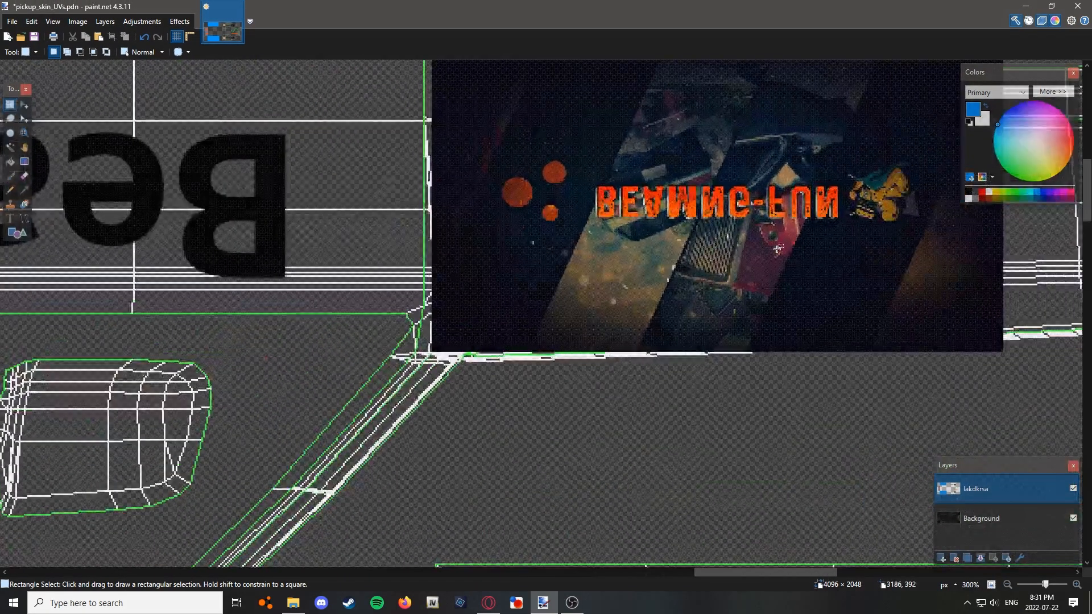
Try flipping only the strip with the BEAMNG-FUN lettering and logos on the upper fender image horizontally, and undo it
drag(913, 239, 499, 143)
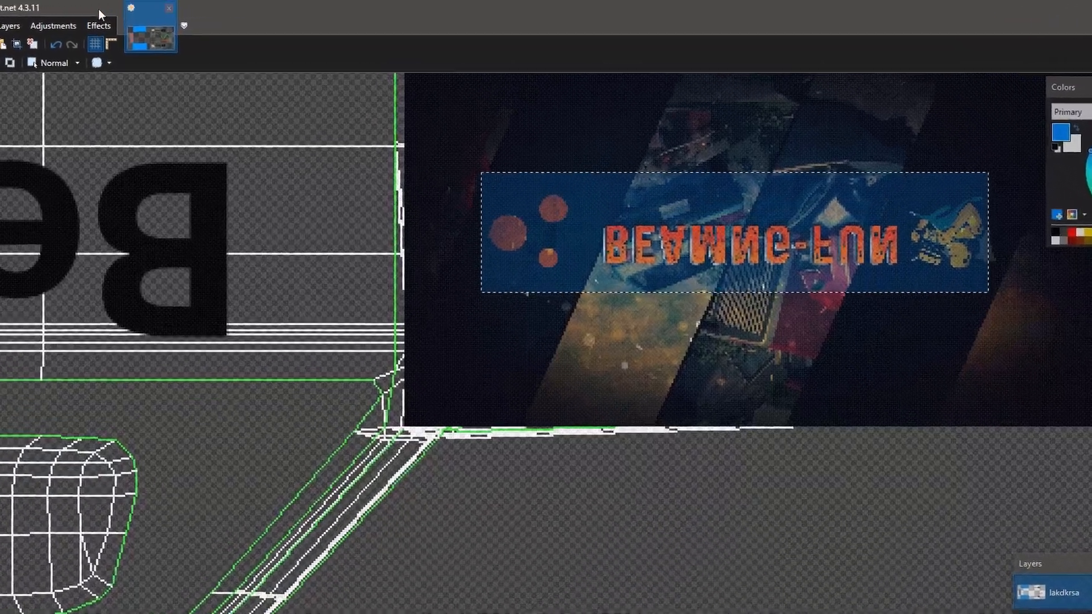
click(99, 26)
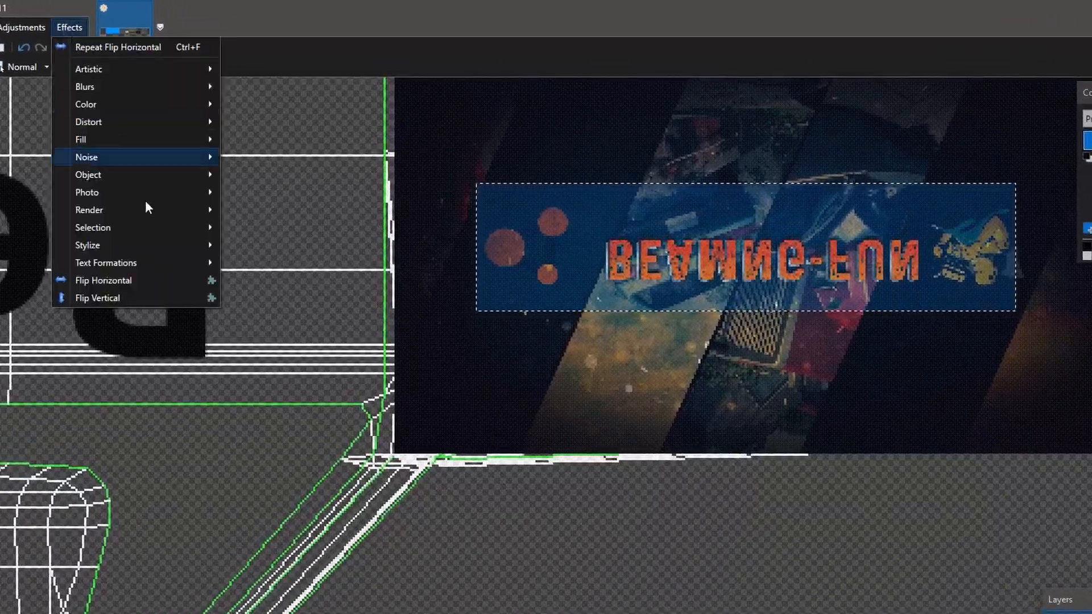
click(188, 261)
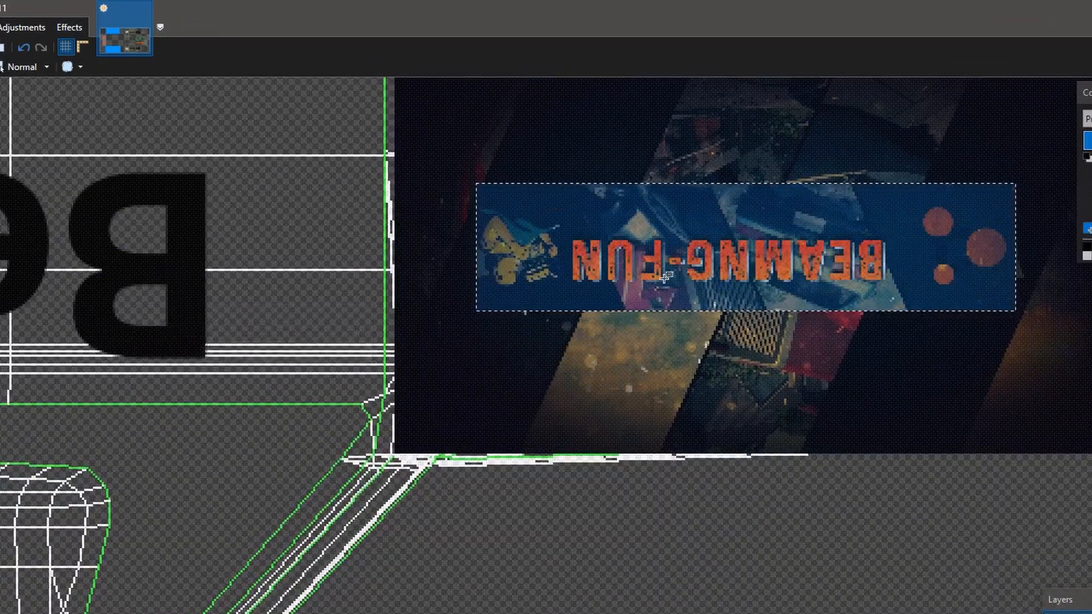
scroll(664, 277, down, 2)
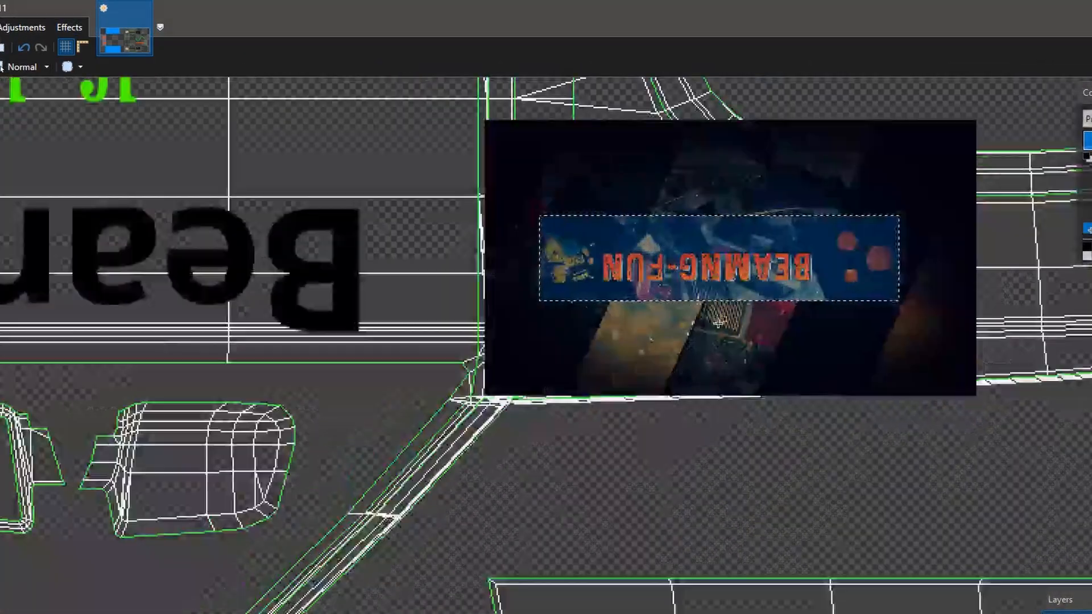
key(ctrl+d)
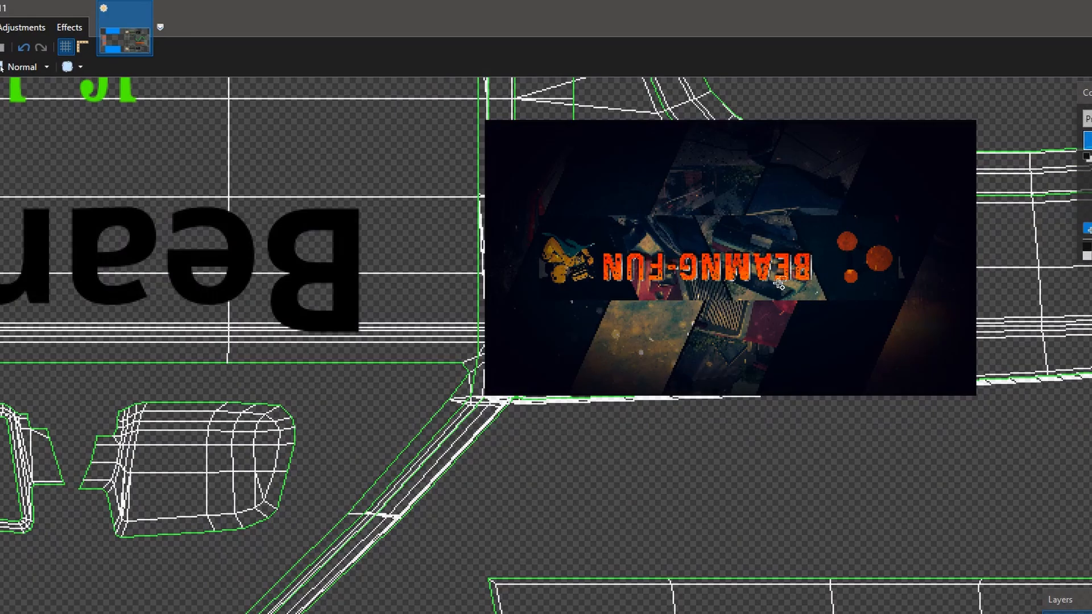
key(ctrl+z)
key(ctrl+z)
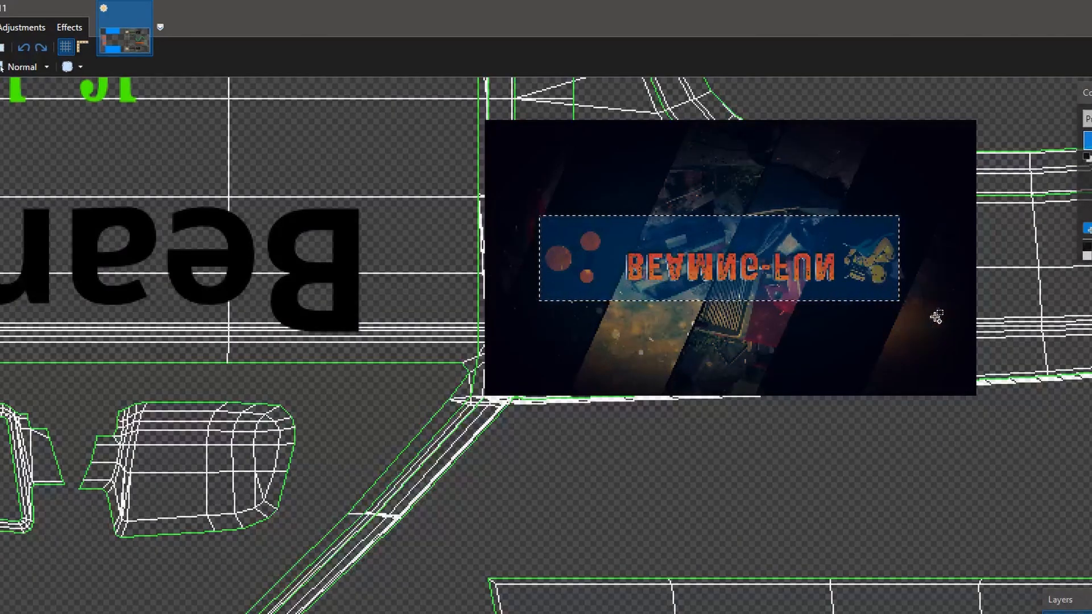
Select the entire dark BEAMNG-FUN image on the upper fender, flip it horizontally, and clear the selection
scroll(971, 376, up, 3)
scroll(979, 428, up, 4)
drag(992, 445, 188, 222)
scroll(811, 307, down, 5)
scroll(398, 213, up, 3)
scroll(191, 221, up, 5)
scroll(195, 227, down, 6)
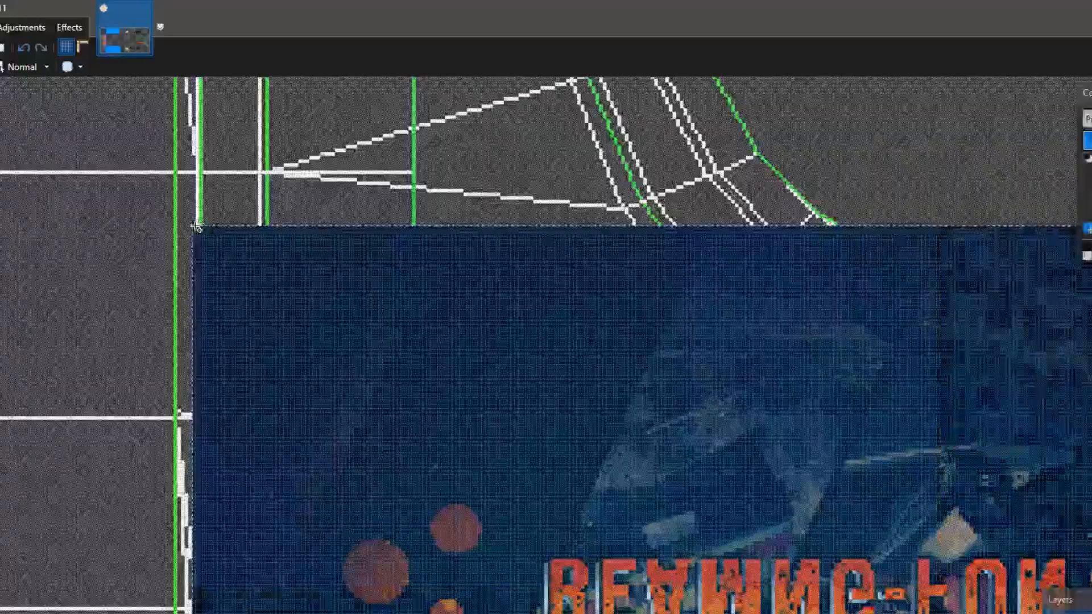
click(70, 27)
click(118, 283)
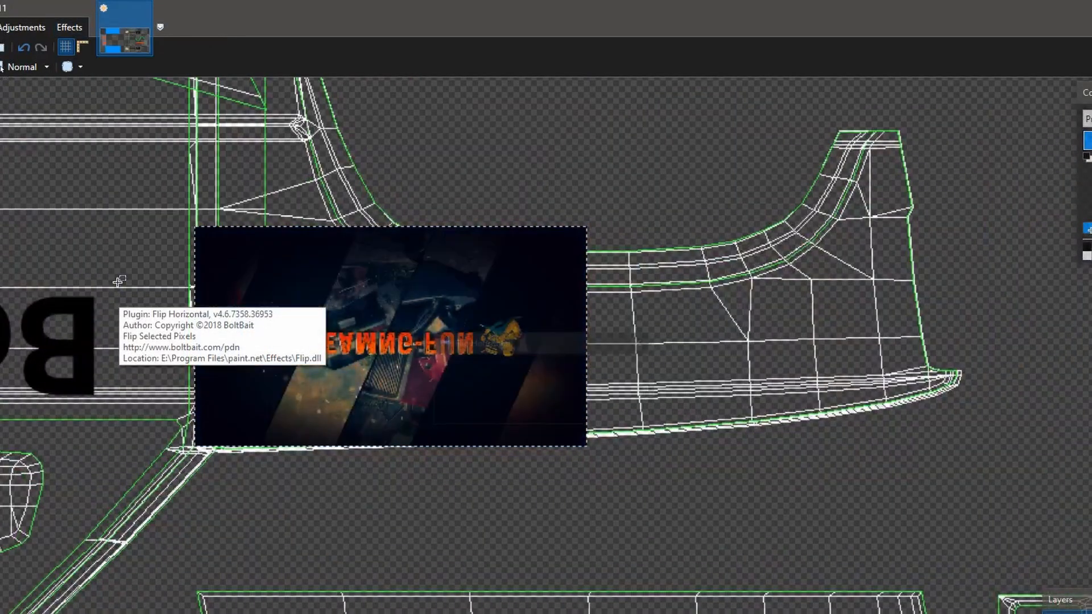
scroll(119, 282, down, 3)
scroll(119, 283, down, 4)
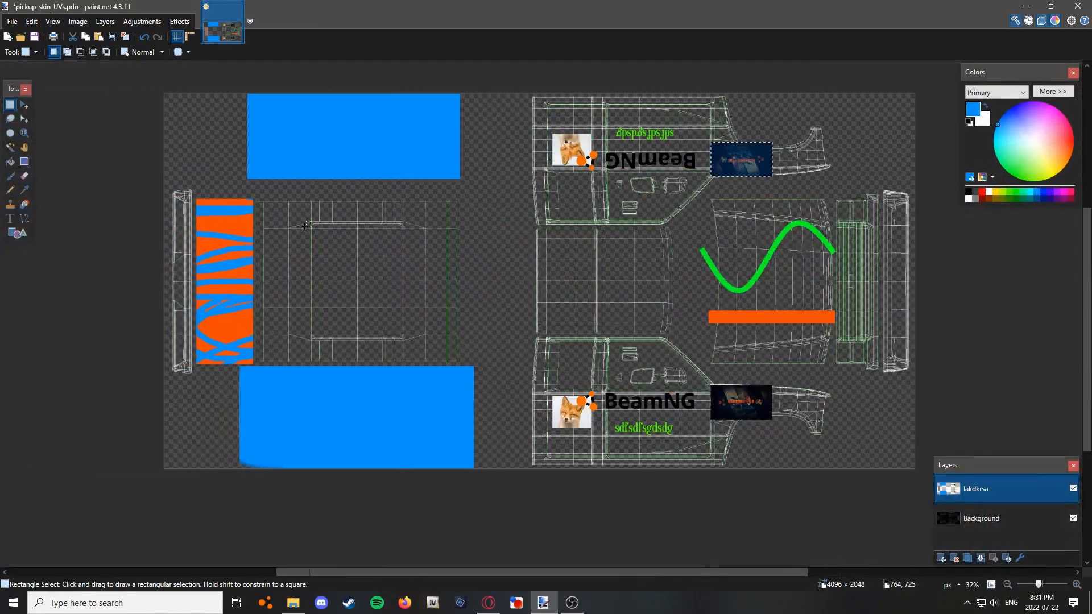
scroll(343, 233, down, 1)
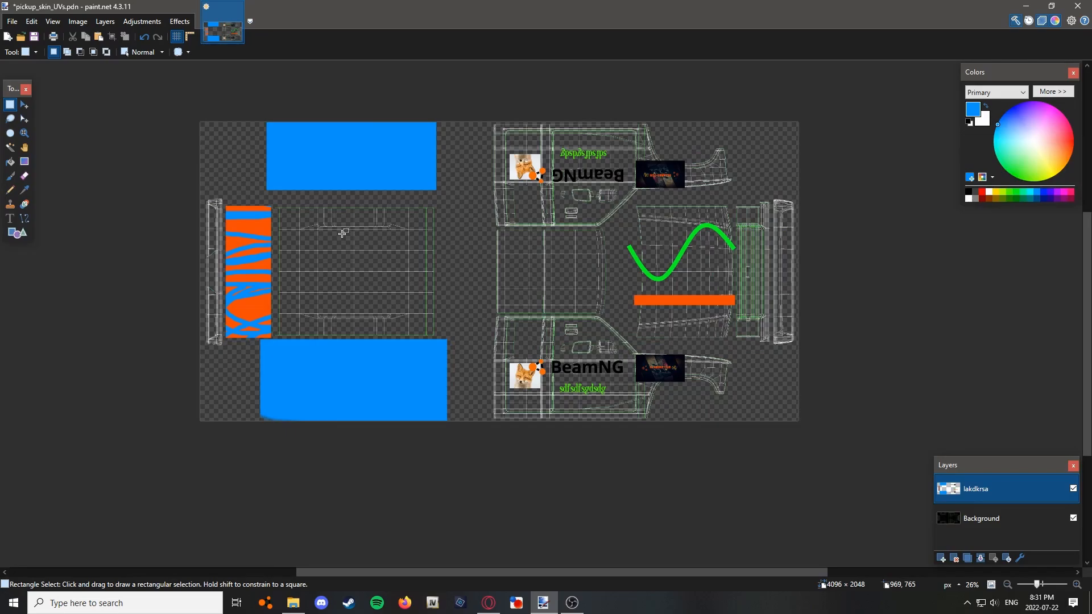
drag(414, 235, 400, 245)
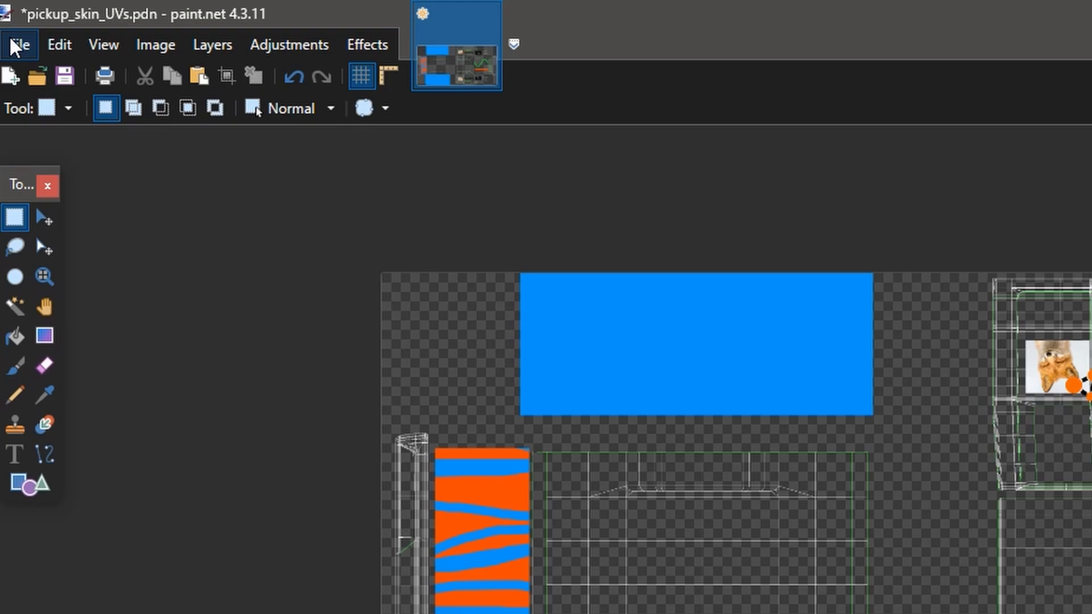
click(12, 38)
click(92, 221)
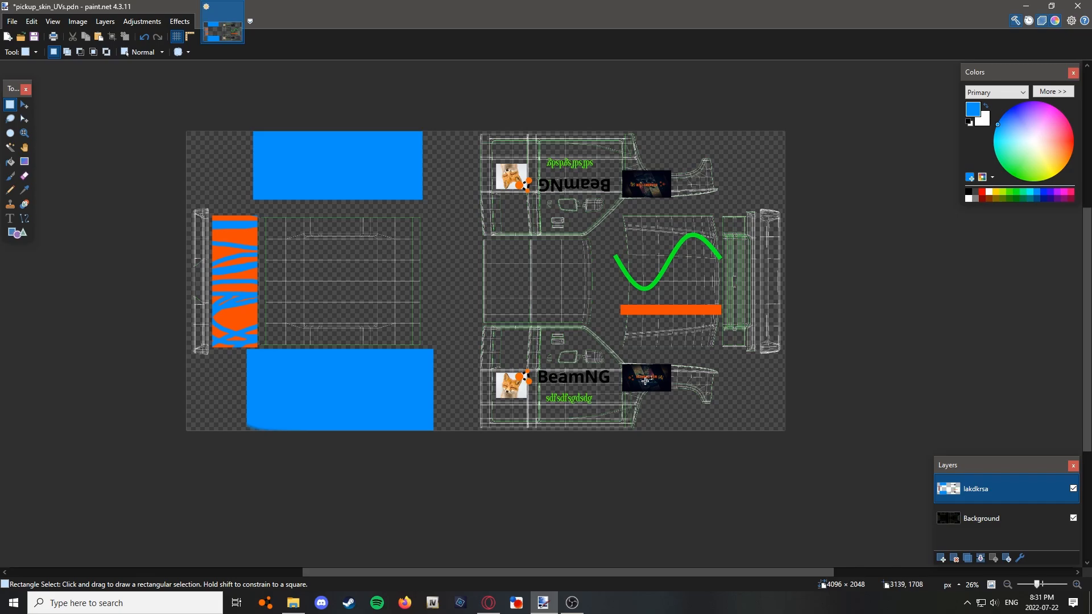
Examine the decals on the lower cab side and compare them with their mirrored copies on the upper side
scroll(646, 381, up, 4)
scroll(646, 381, down, 3)
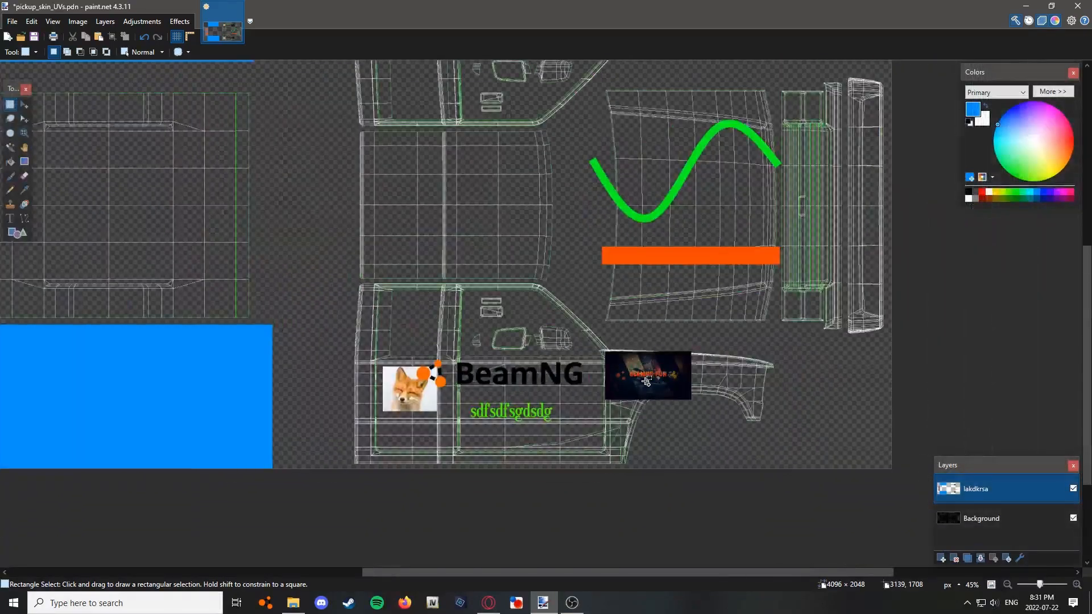
scroll(646, 382, down, 2)
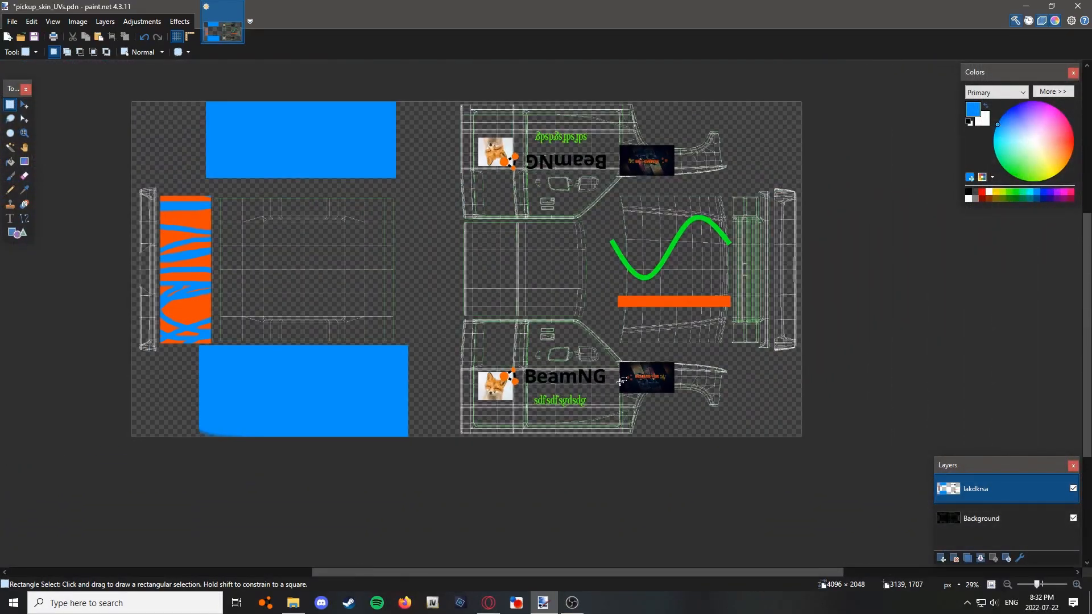
scroll(556, 385, up, 5)
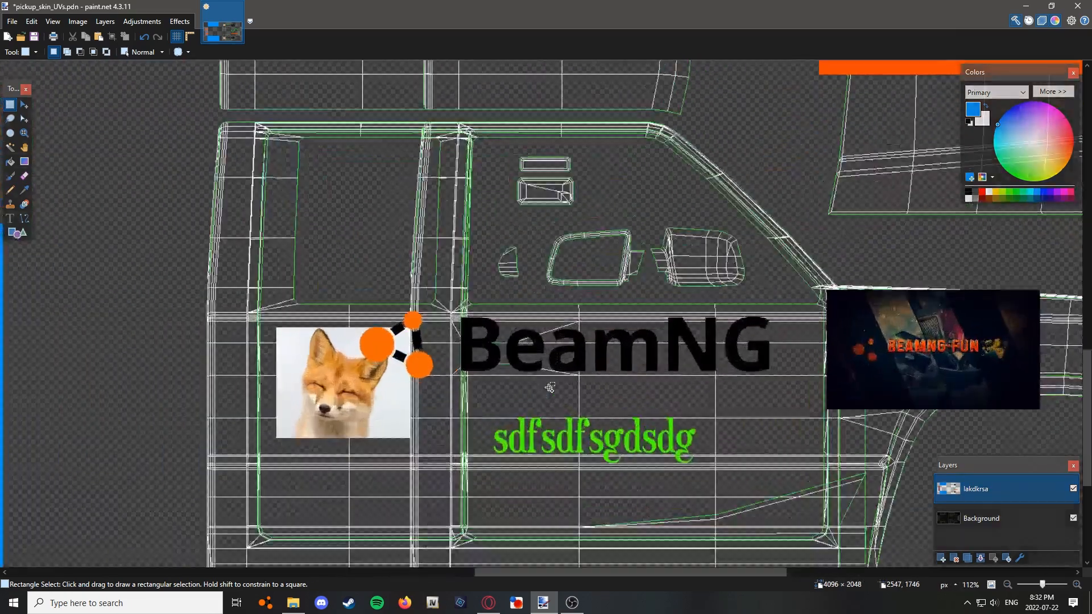
scroll(414, 218, up, 3)
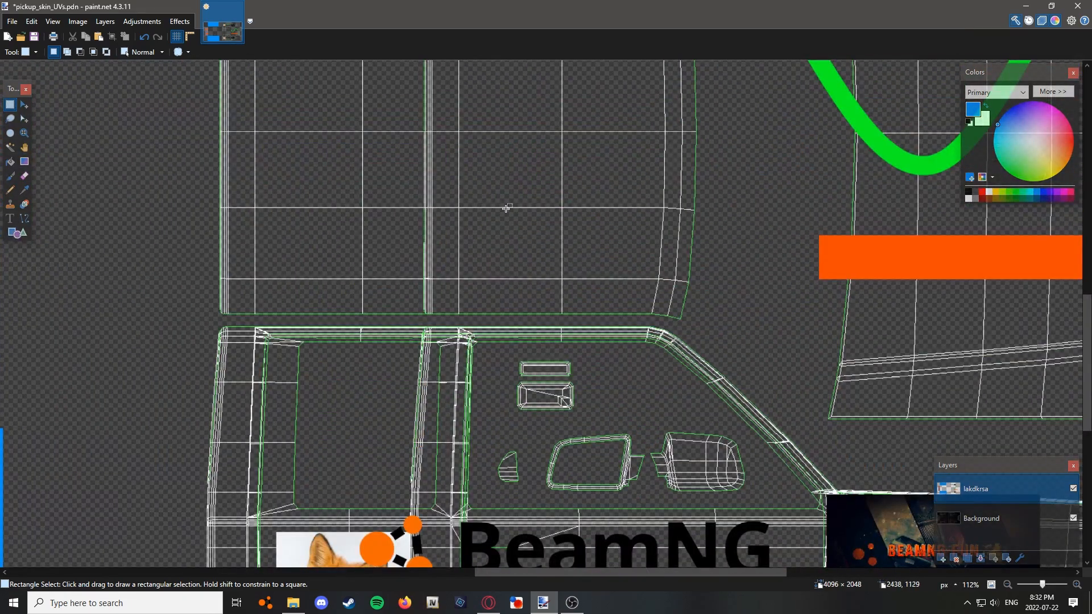
scroll(506, 208, down, 4)
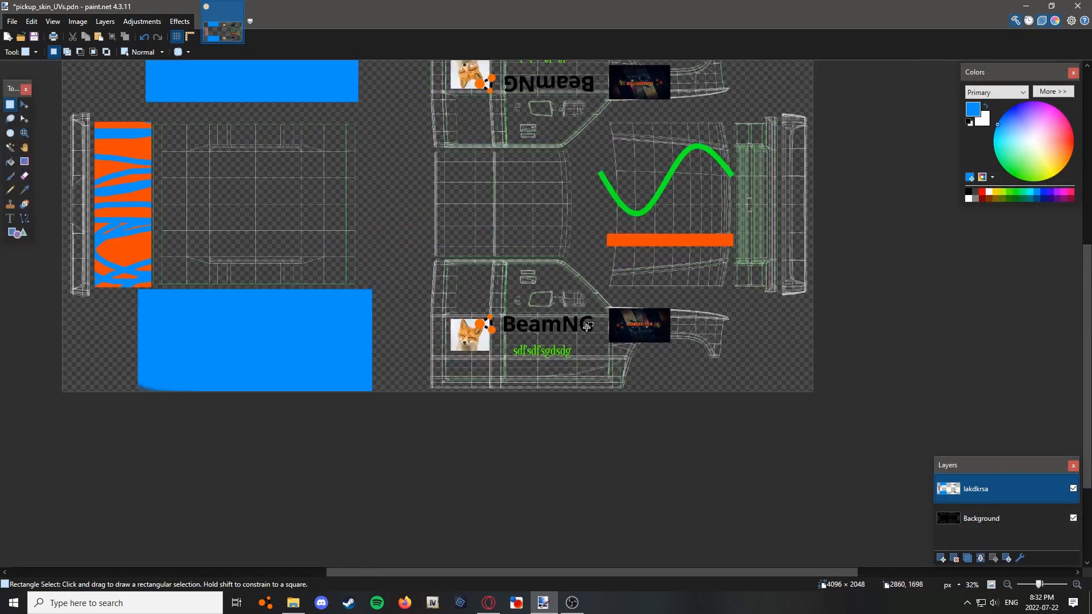
scroll(498, 291, down, 1)
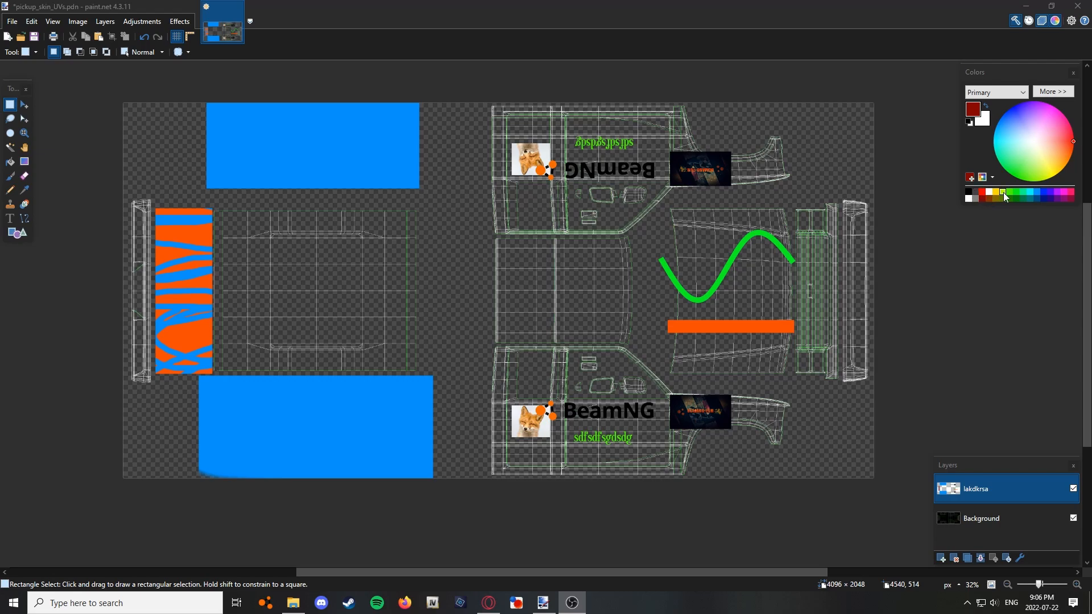
Sample a brown tone from the fox's forehead fur on the lower cab side as the primary color
click(25, 192)
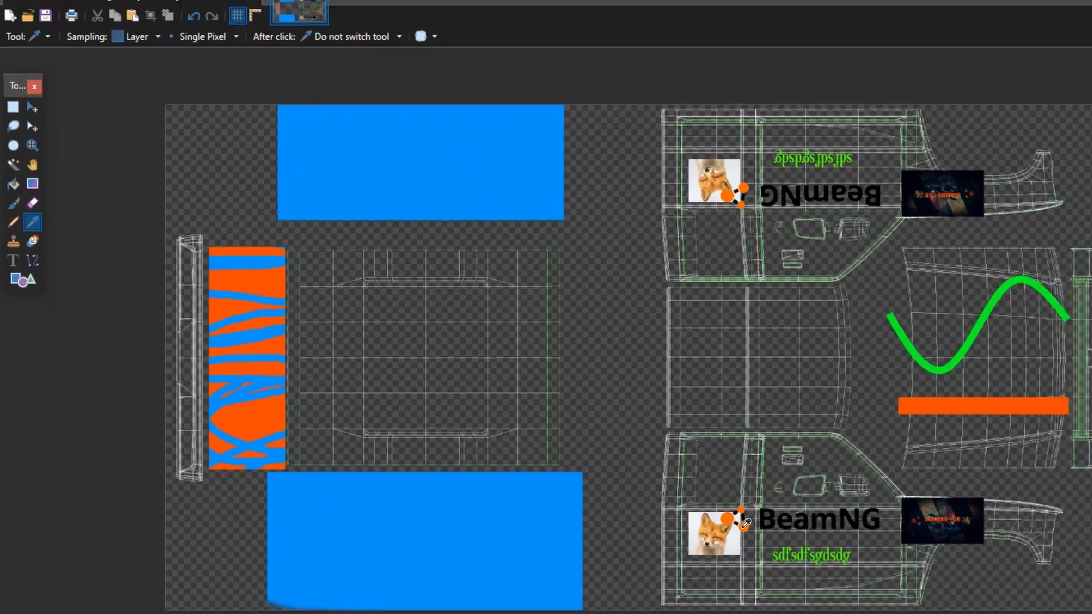
scroll(544, 414, up, 12)
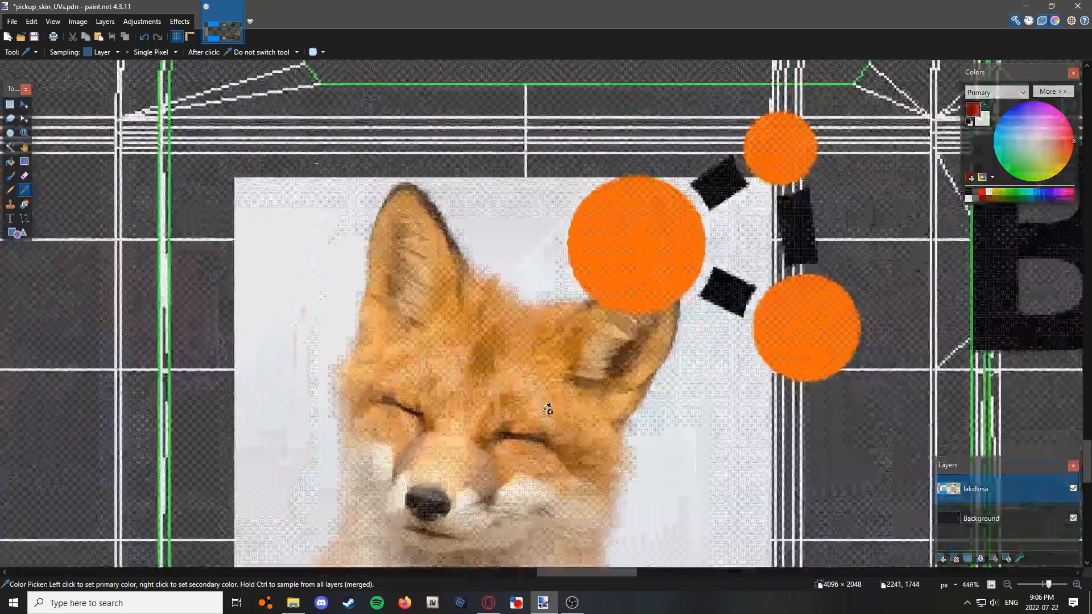
scroll(547, 408, up, 6)
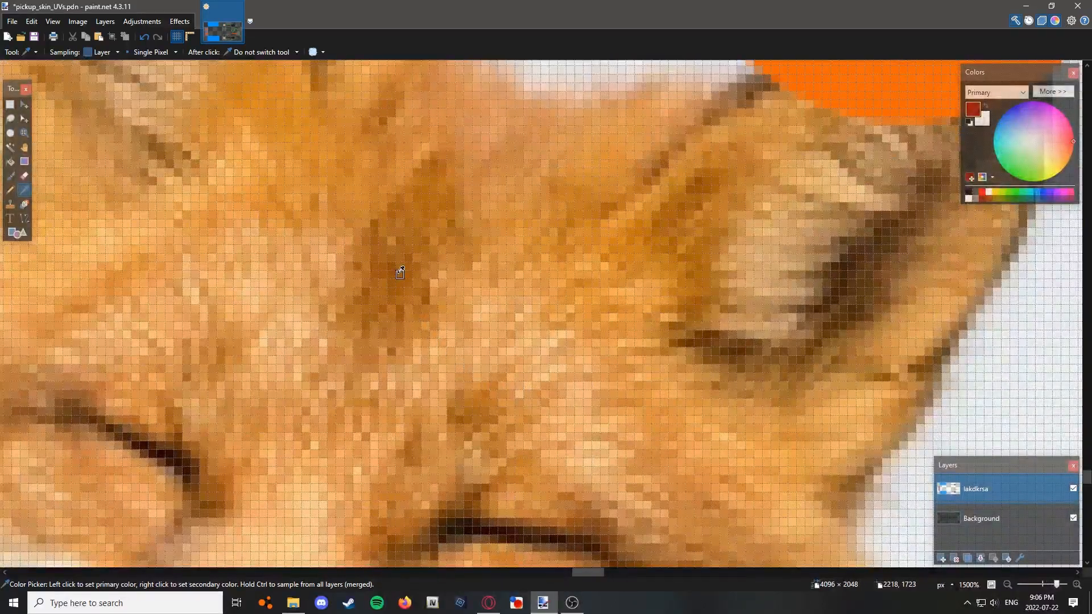
click(400, 275)
scroll(402, 278, down, 15)
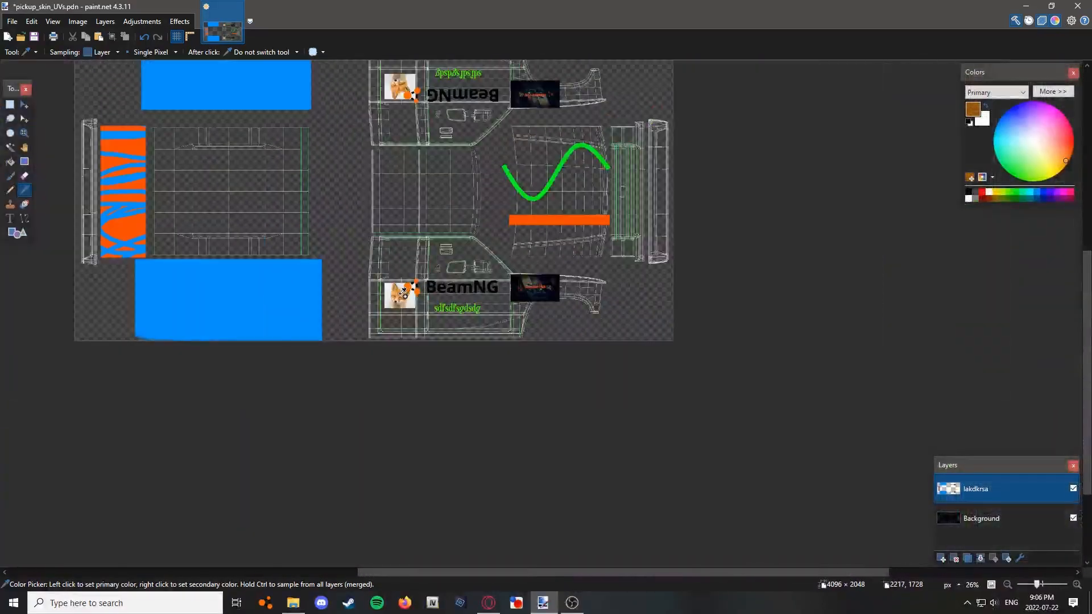
Add a new layer and place it between the lakdkrsa layer and the Background layer
drag(404, 292, 517, 308)
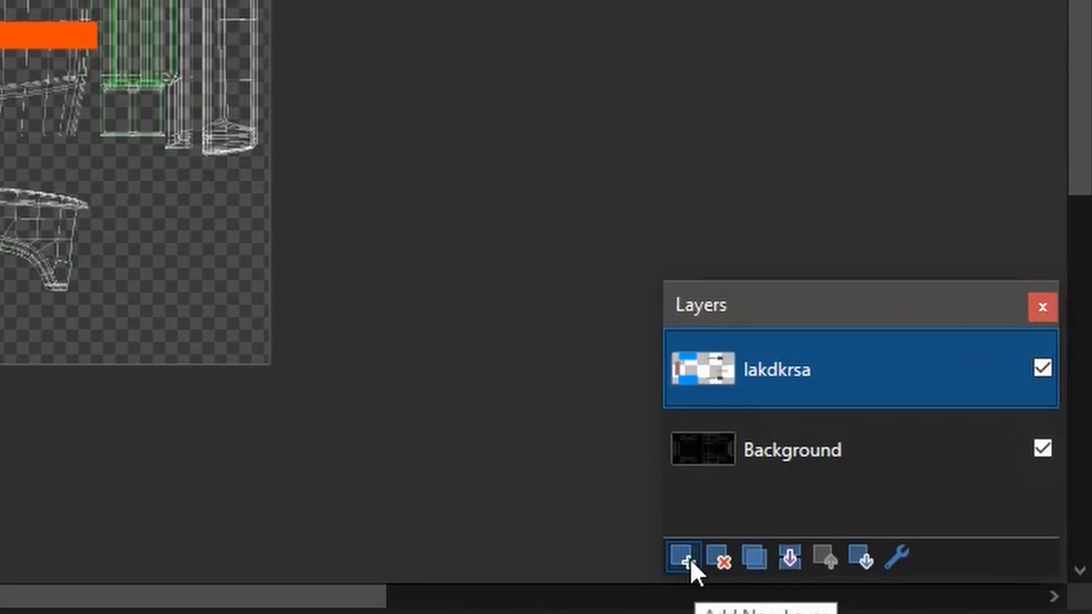
click(941, 558)
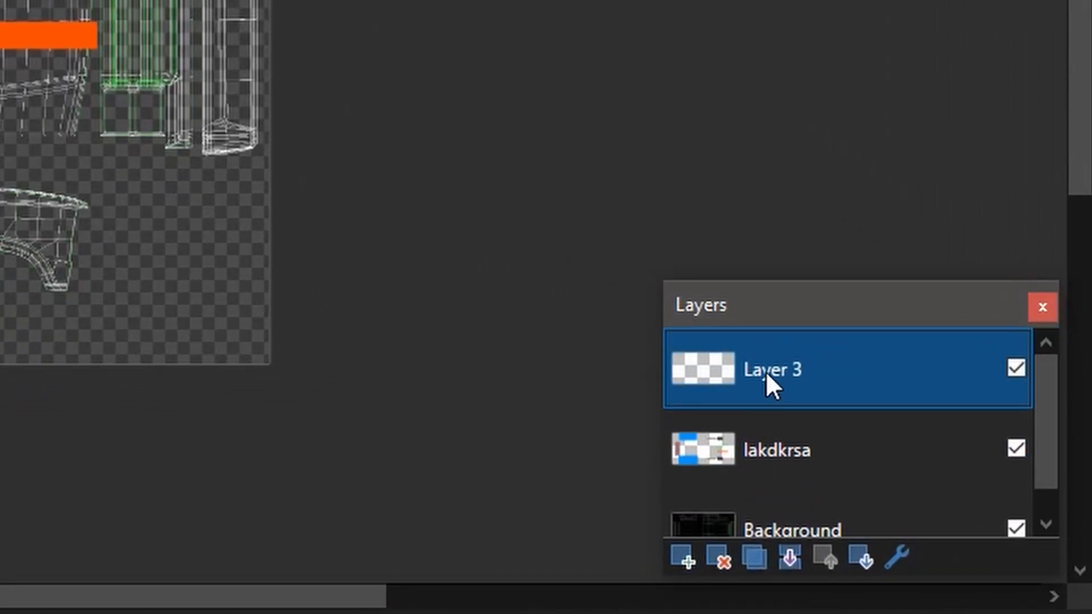
drag(766, 370, 780, 471)
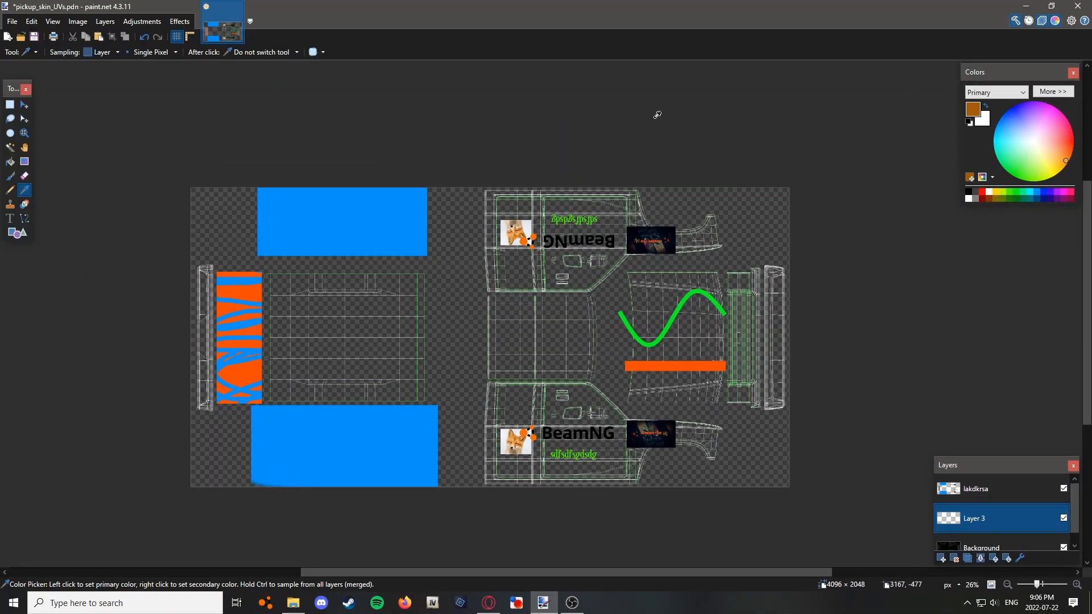
Fill the entire new layer with the sampled brown as the base color and deselect it
key(ctrl+a)
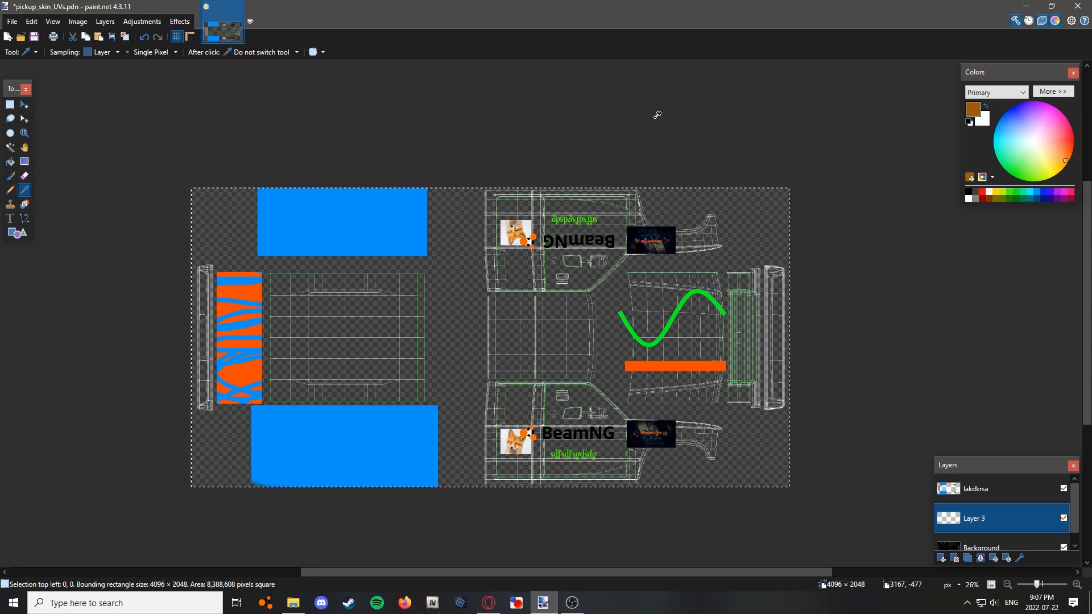
key(BackSpace)
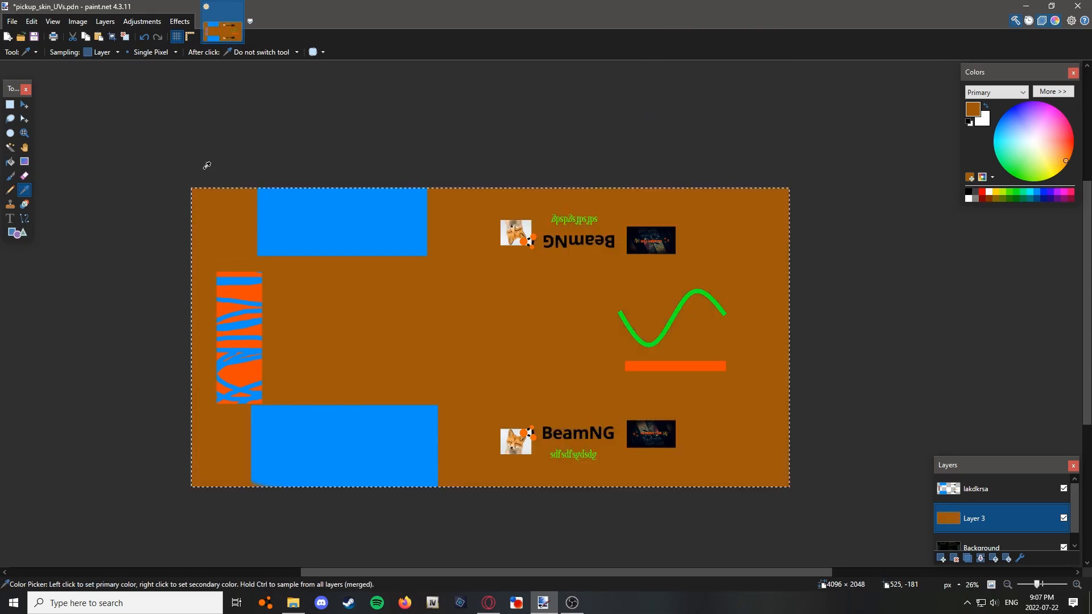
click(11, 105)
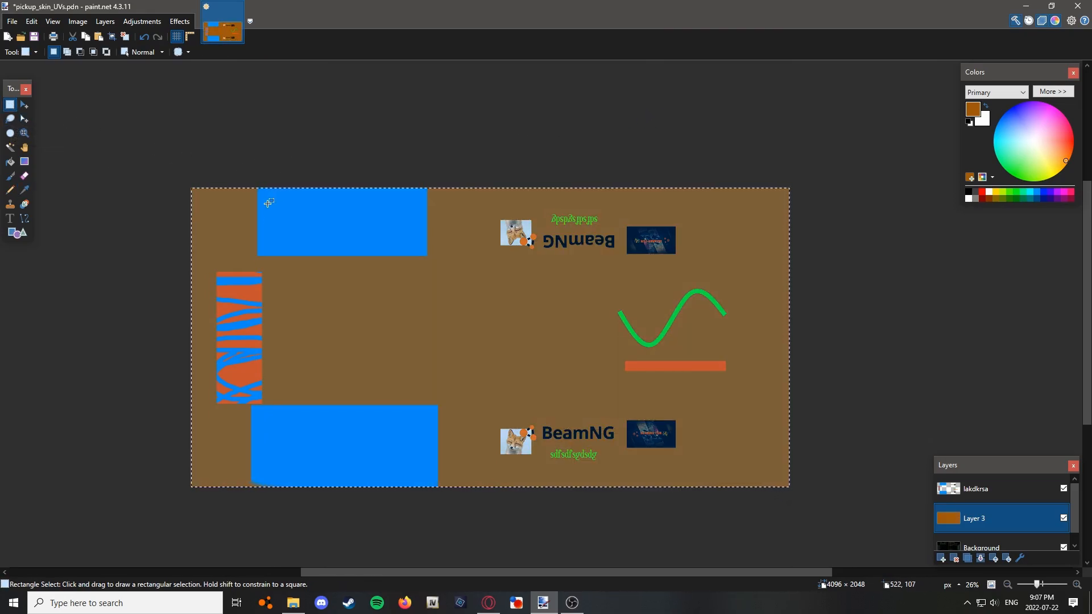
click(248, 228)
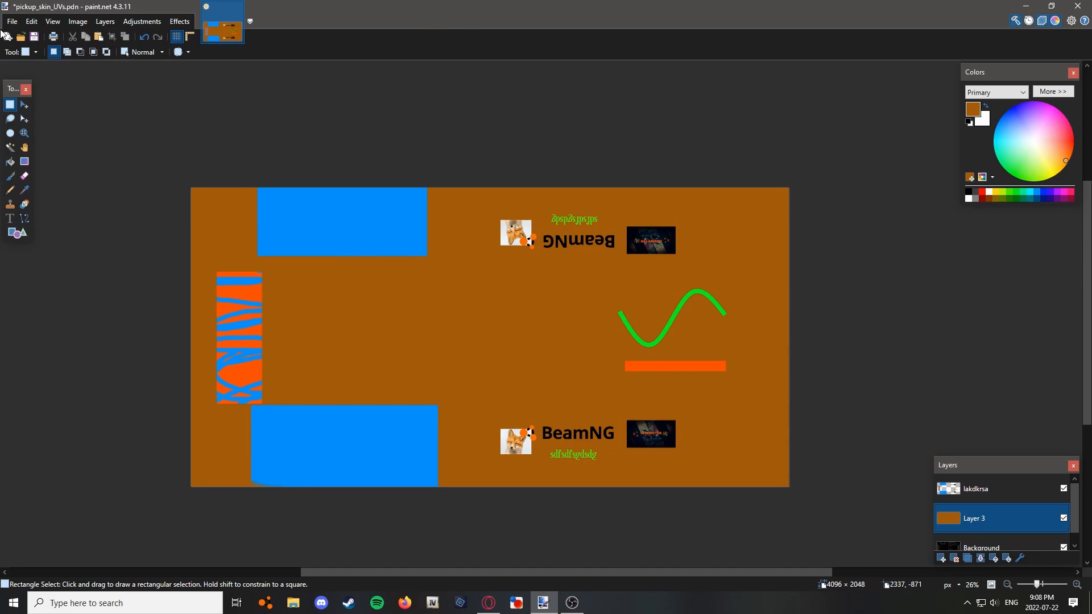
Start saving the skin as a new file and browse to the unpacked folder inside the BeamNG.drive mods folder
click(11, 22)
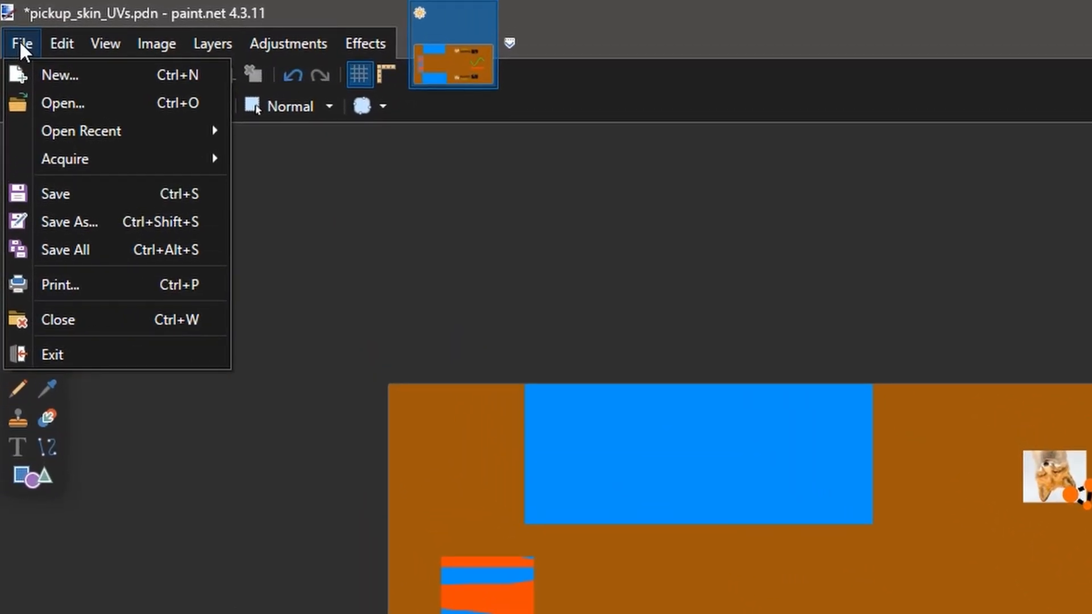
click(65, 223)
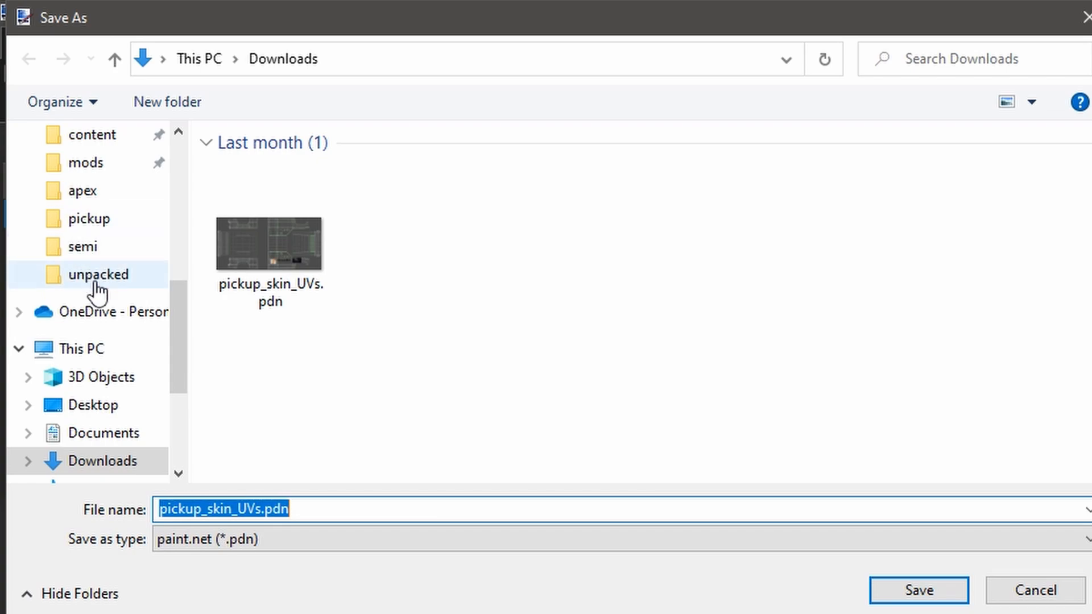
scroll(98, 291, up, 2)
scroll(98, 291, up, 2)
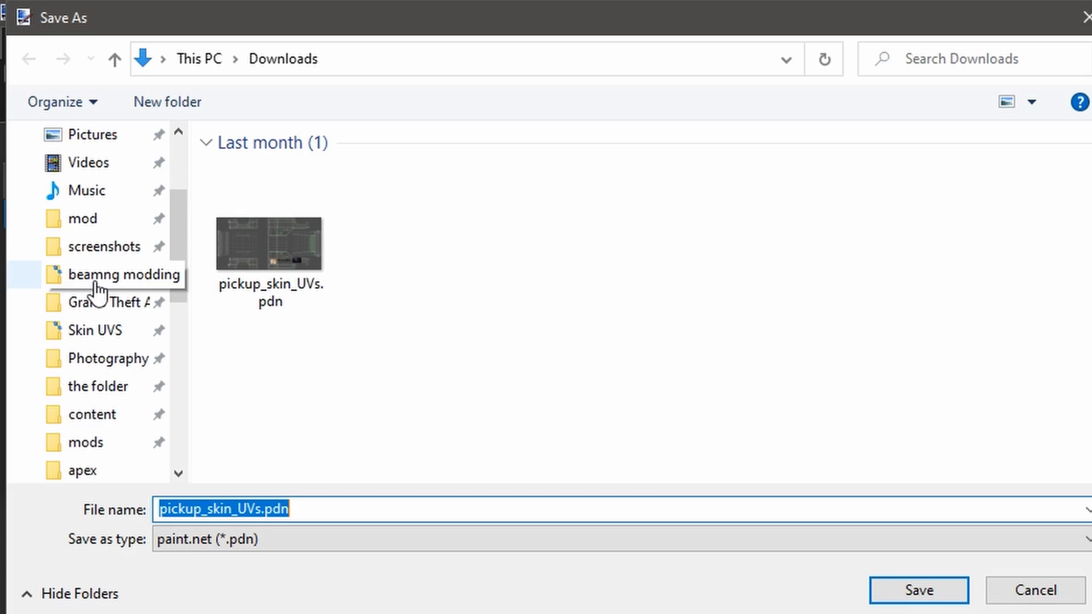
scroll(98, 275, up, 3)
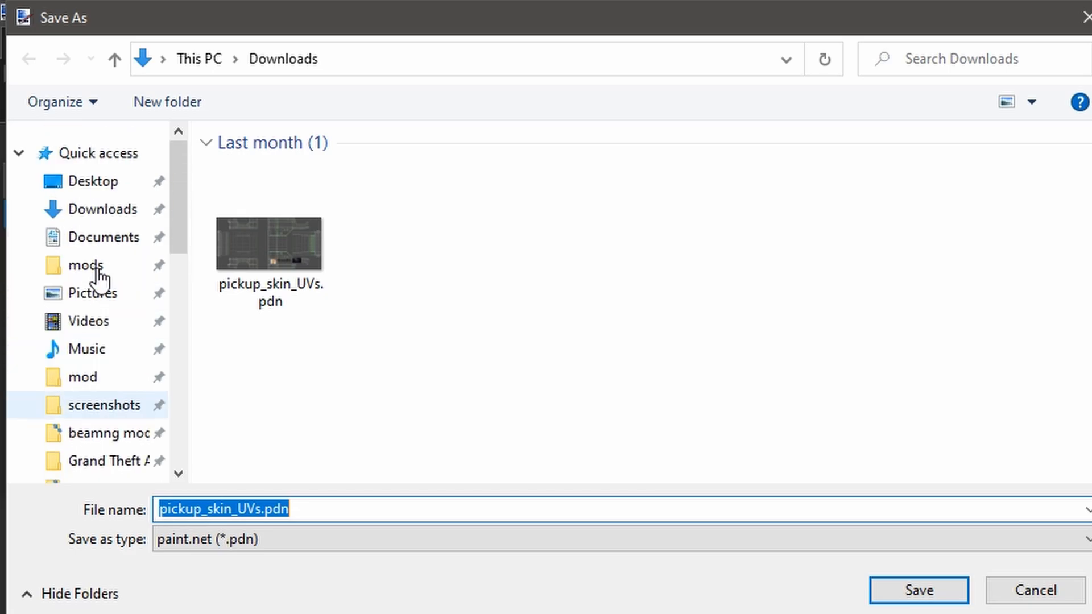
click(85, 265)
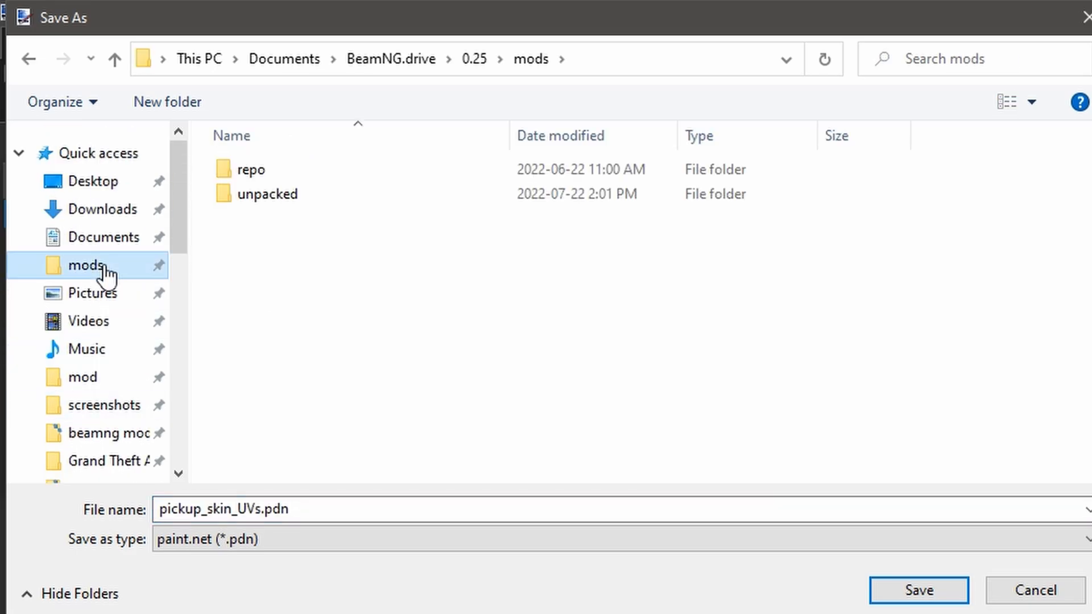
double_click(277, 197)
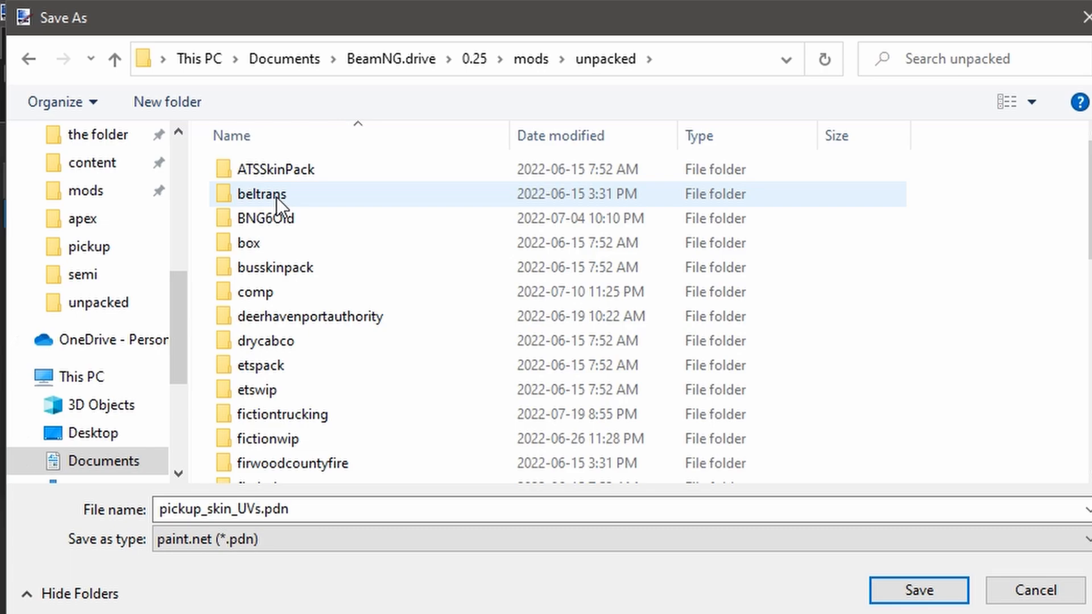
Choose the Skin Tutorial mod's vehicles/pickup/skintutorial folder as the save location
scroll(277, 196, down, 7)
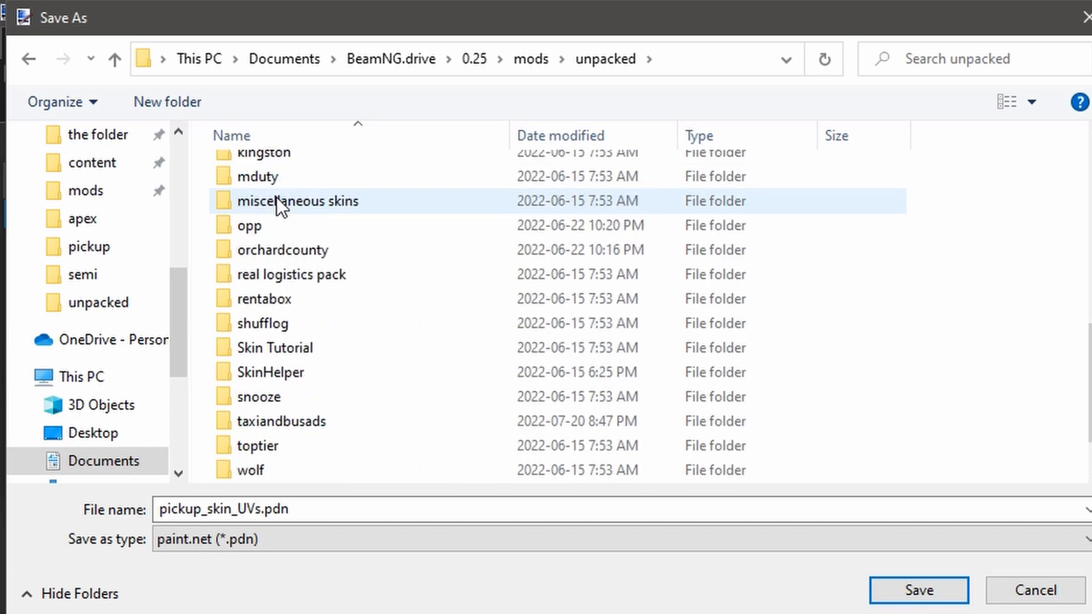
scroll(276, 197, down, 1)
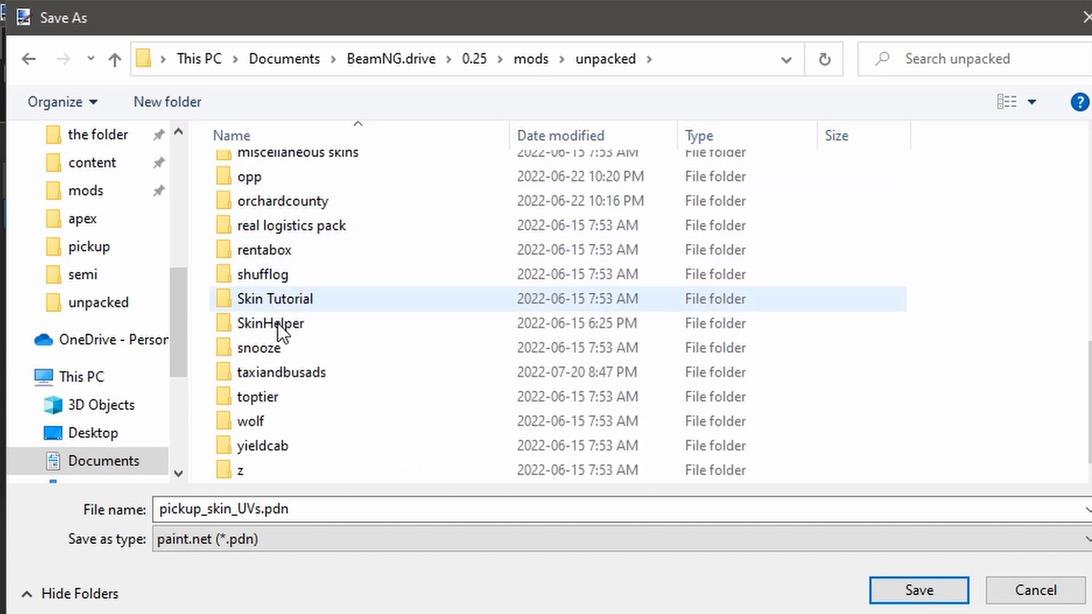
double_click(280, 302)
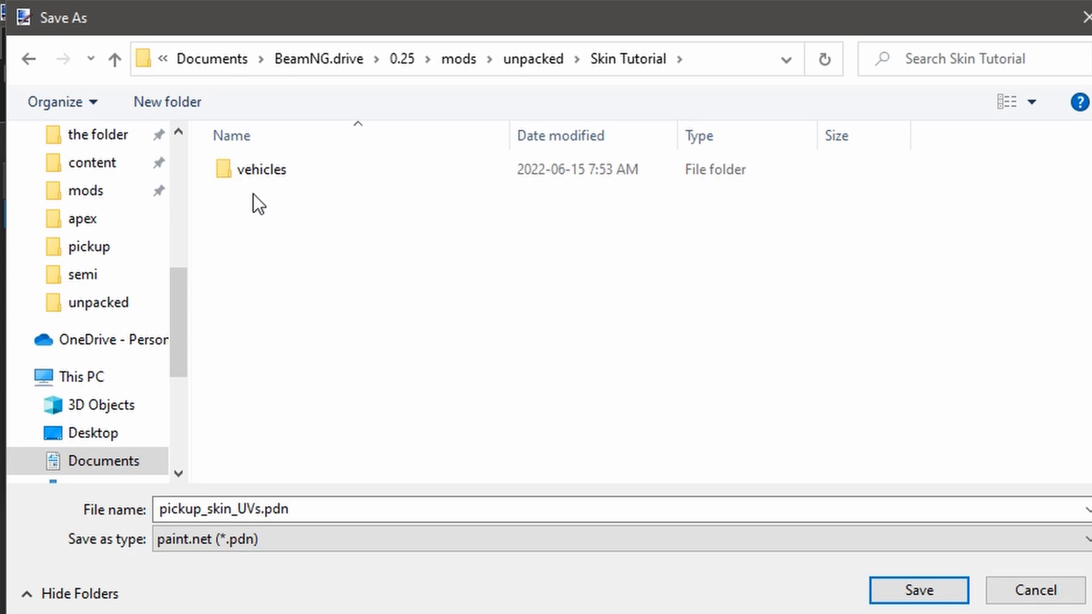
double_click(255, 178)
double_click(258, 166)
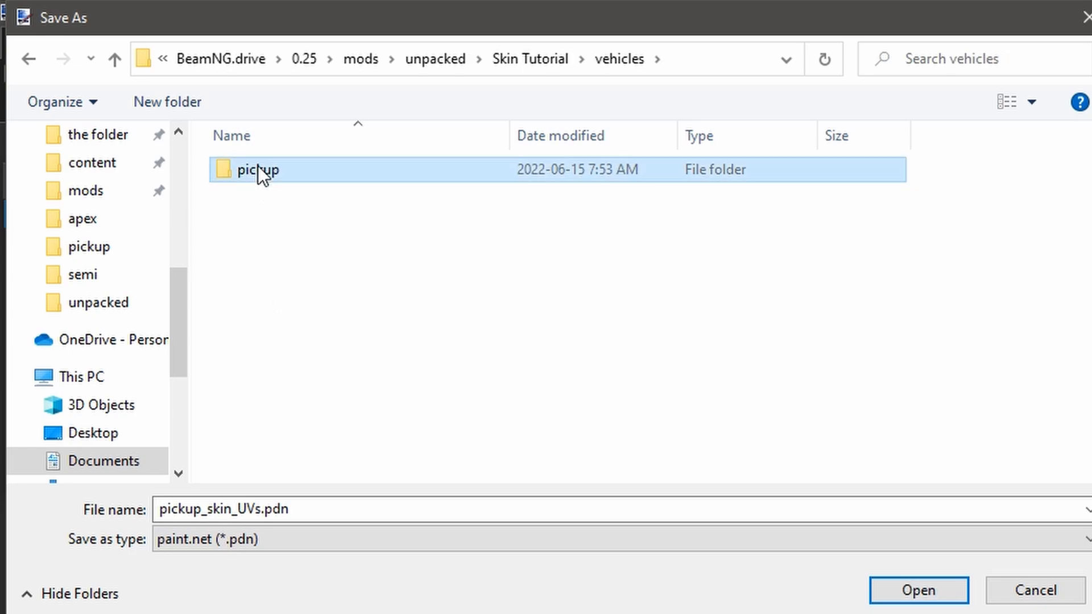
click(278, 172)
double_click(277, 172)
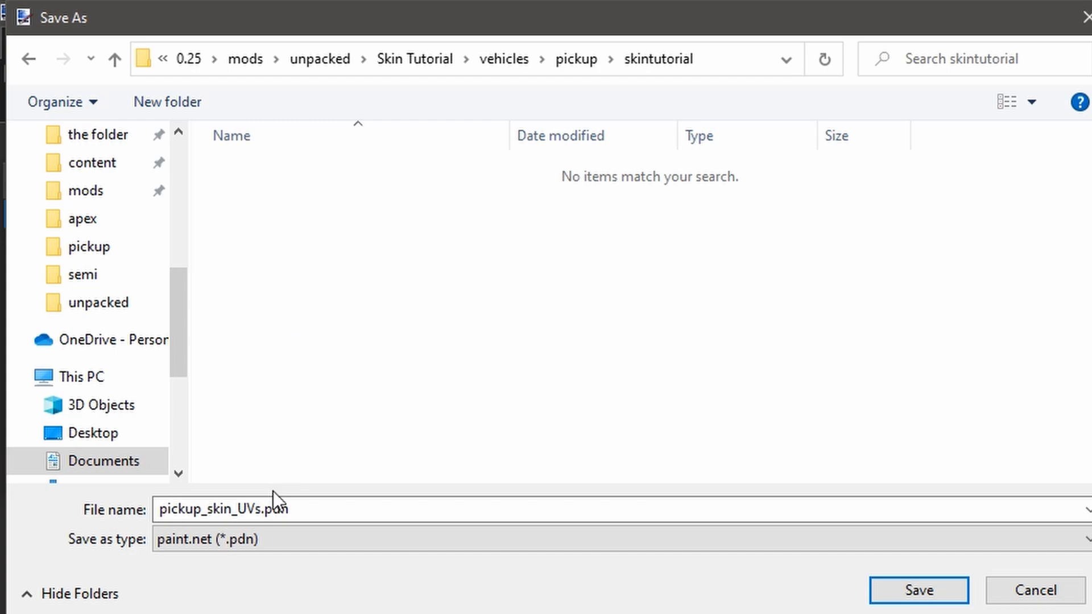
Set the file format to DirectDraw Surface (DDS) and save the file as pickup_skin_skintutorial.dds
click(270, 541)
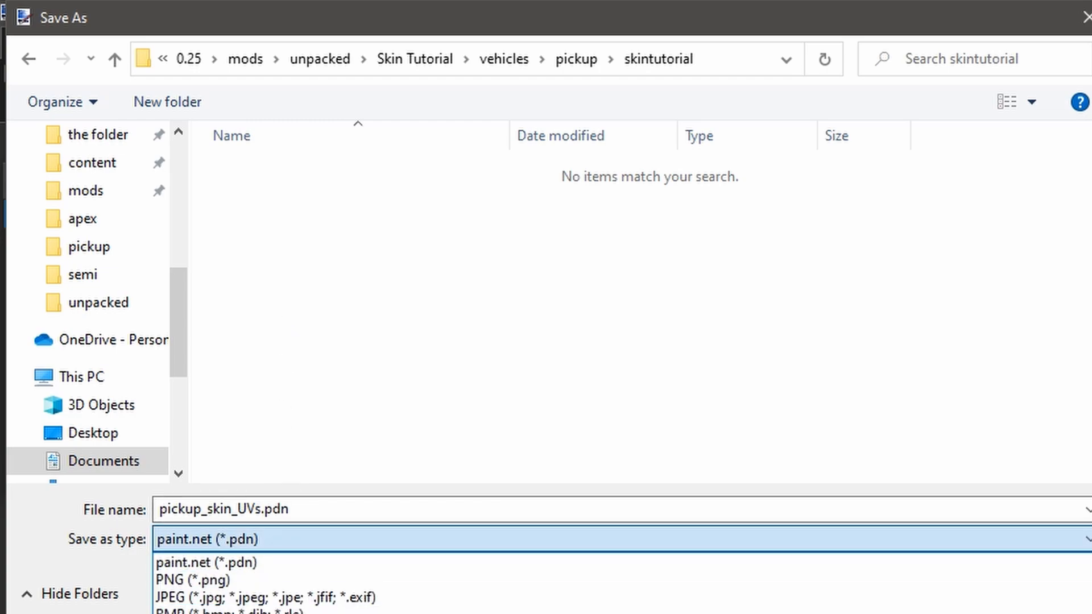
click(277, 613)
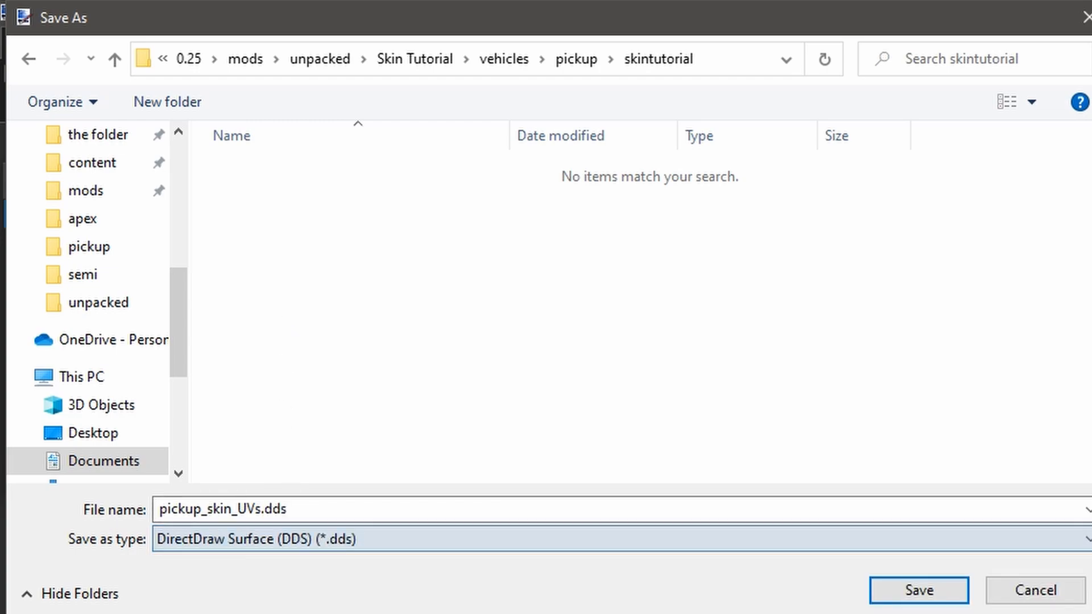
click(261, 509)
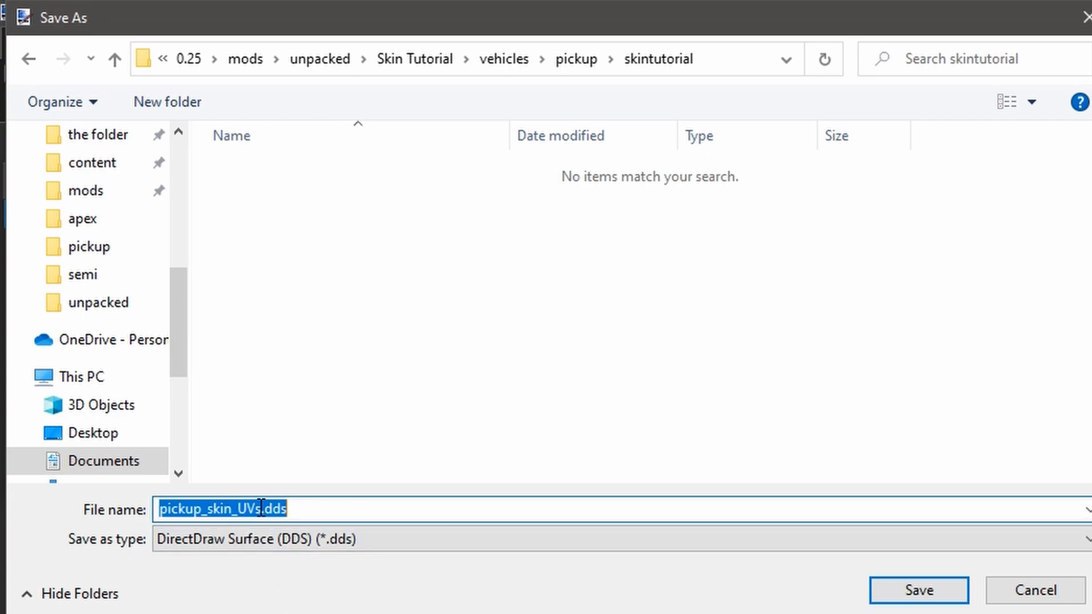
click(261, 509)
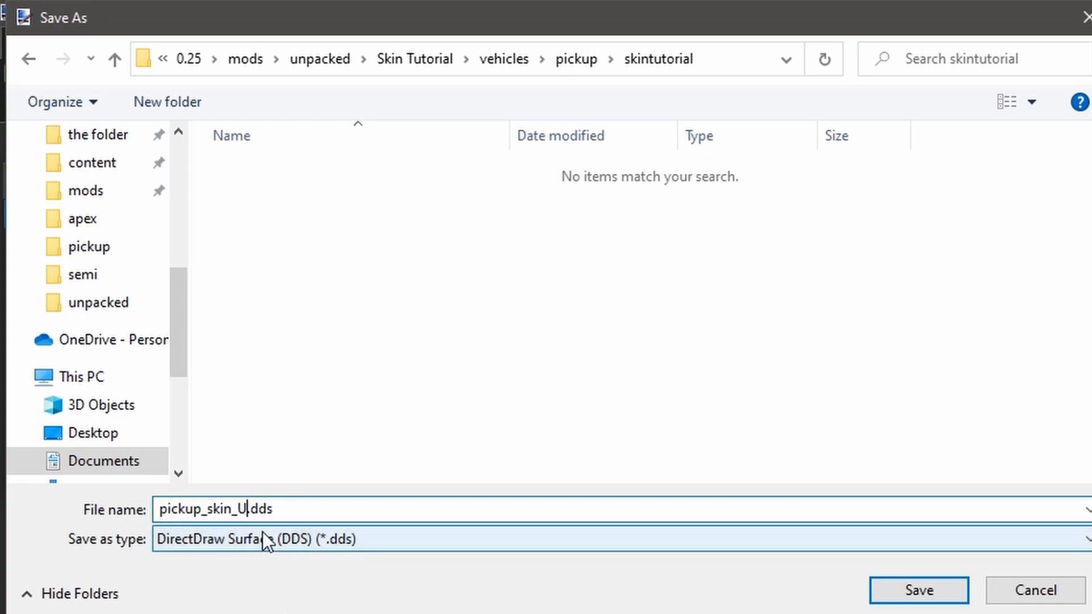
text(skintutorial)
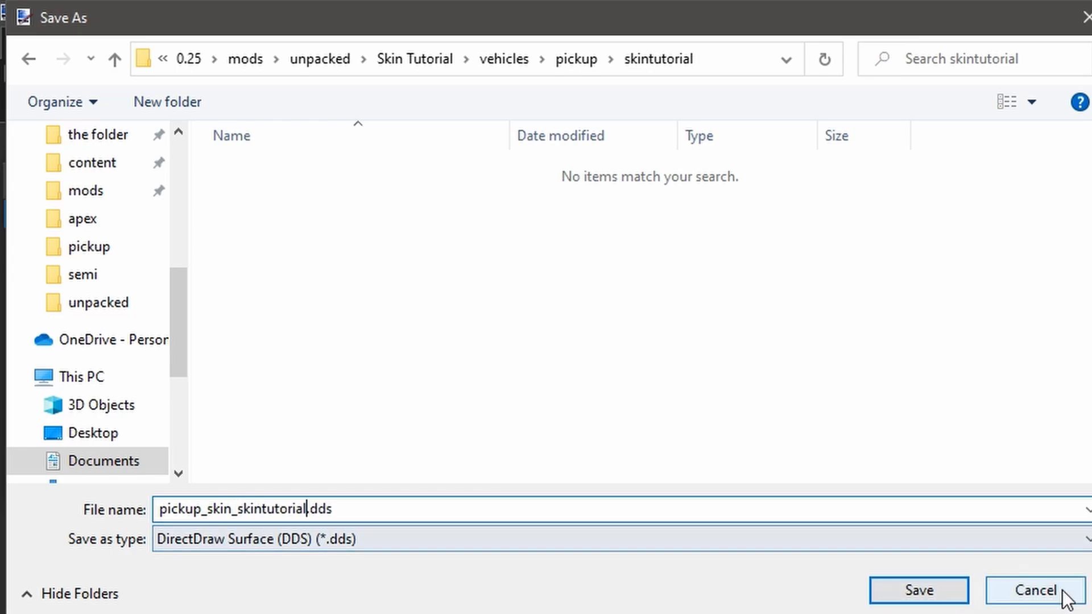
click(919, 590)
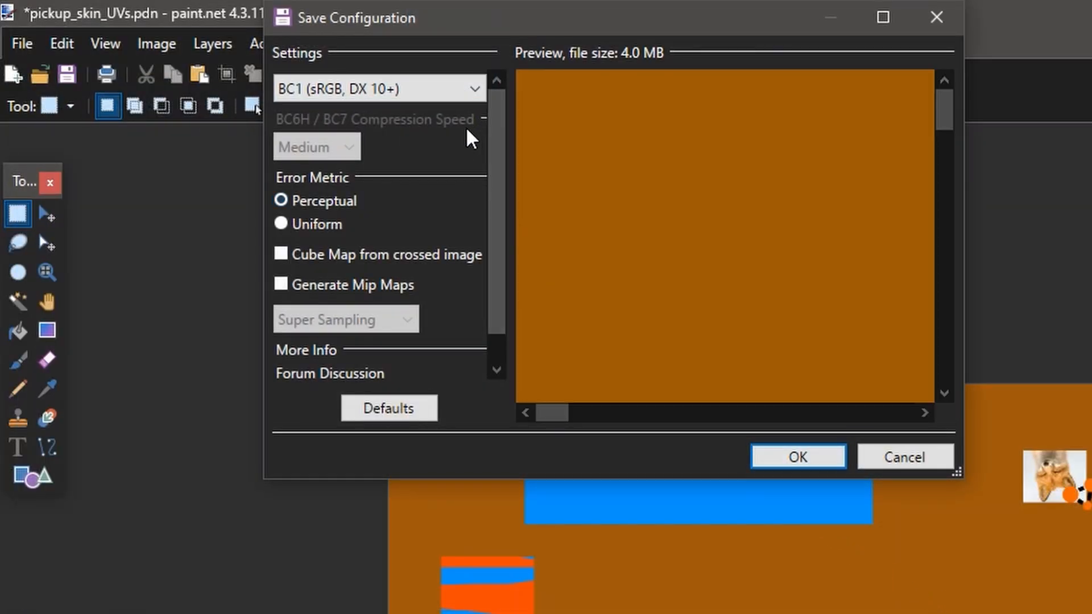
Save the DDS with BC1 (sRGB, DX 10+) compression and flatten the image for the export
click(465, 91)
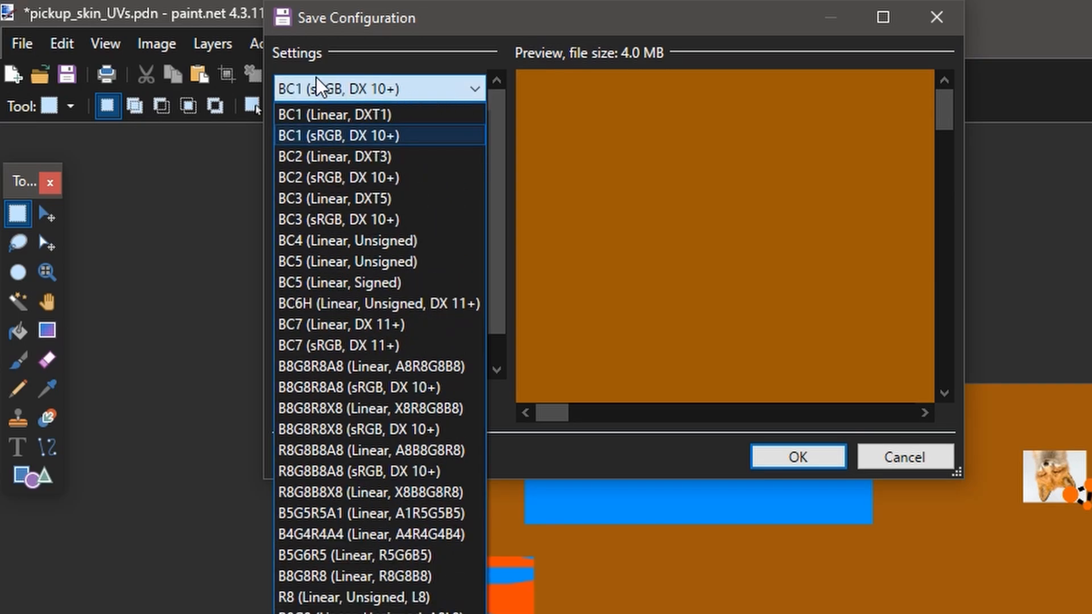
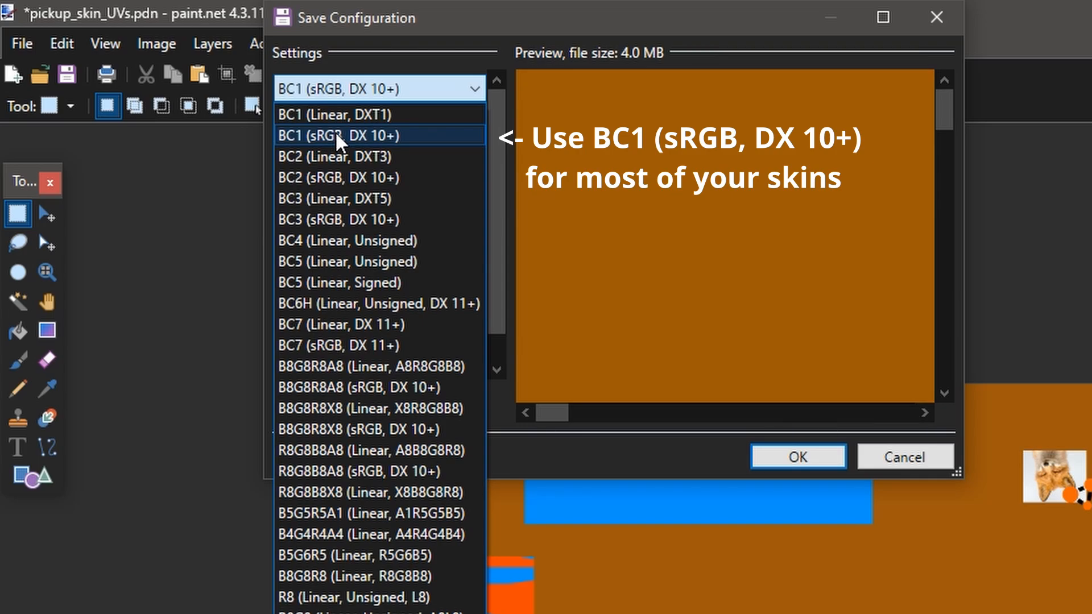
click(337, 347)
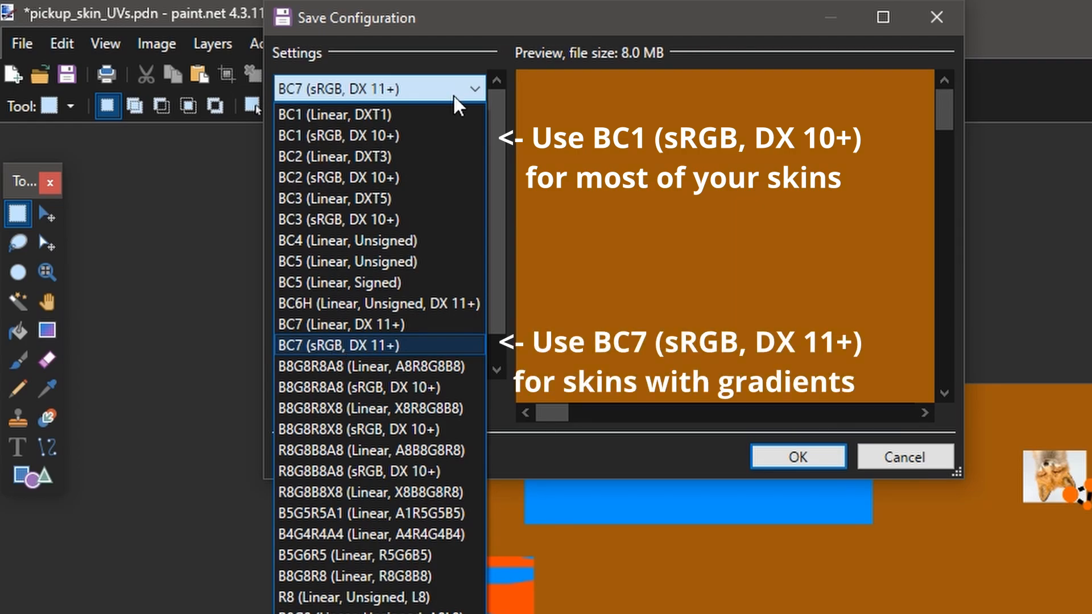
click(402, 146)
click(840, 455)
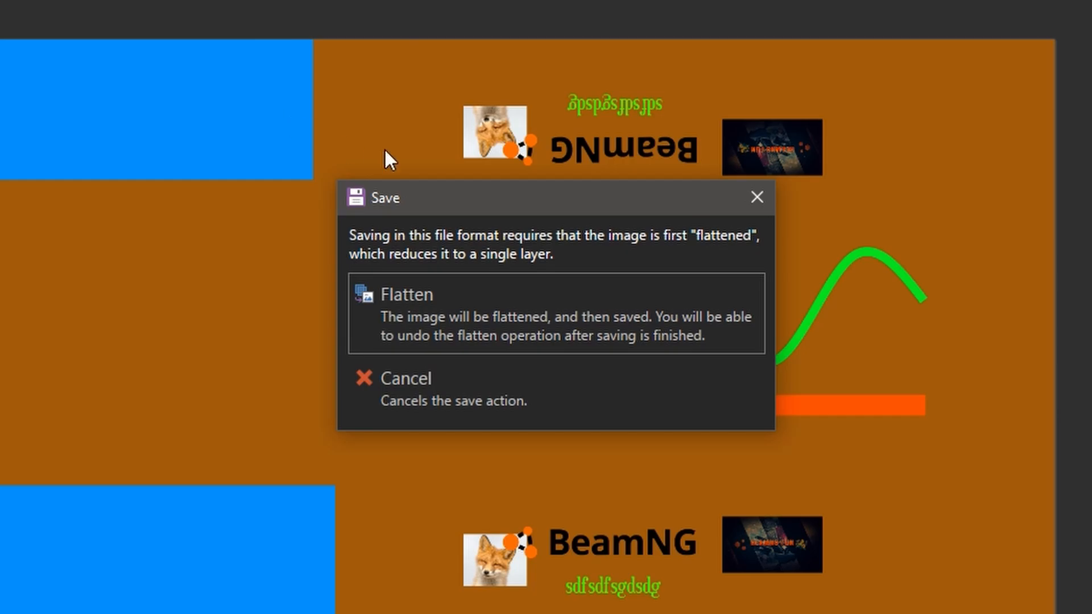
click(425, 309)
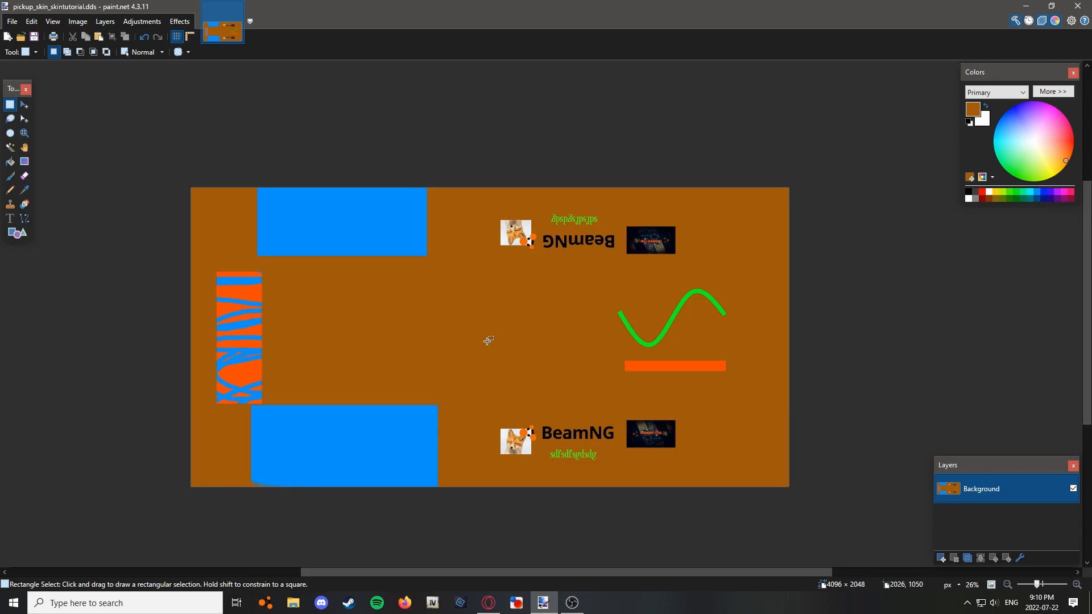
Undo the flattening and select the lakdkrsa layer
key(ctrl+z)
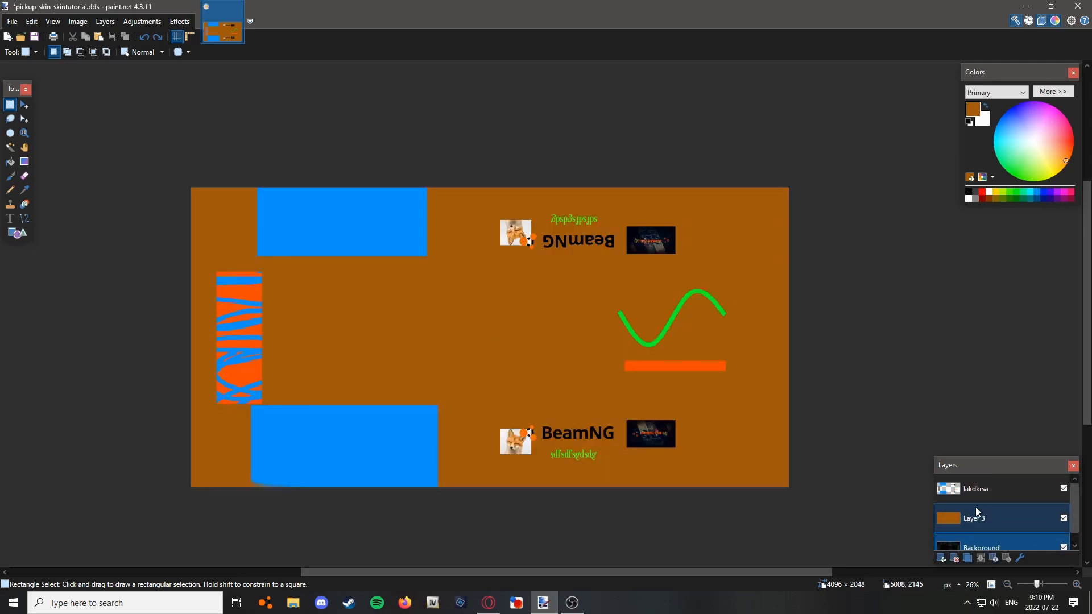
click(977, 490)
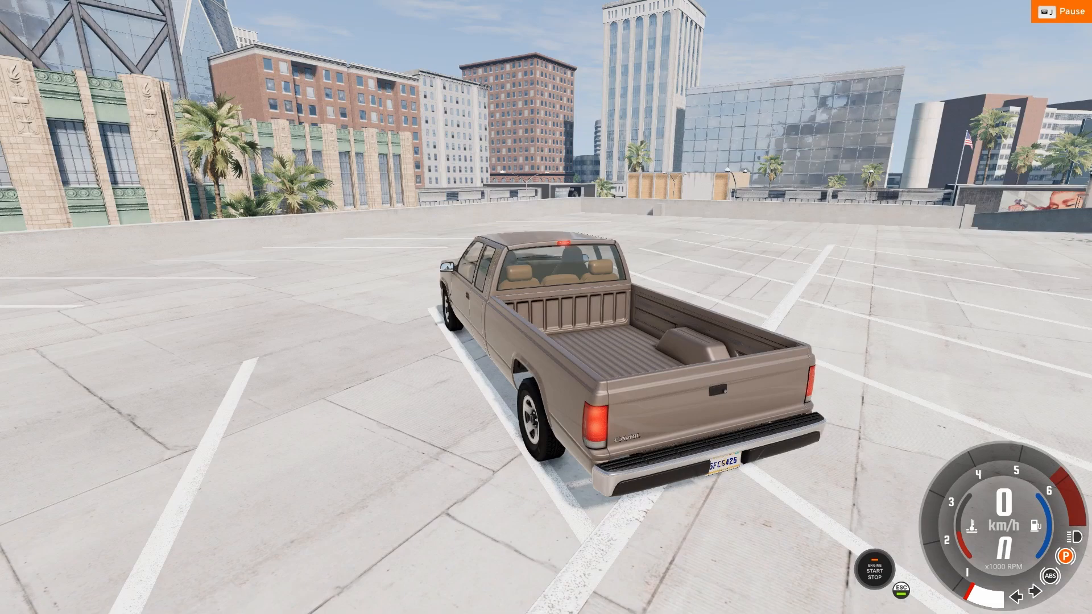
Switch to BeamNG.drive and apply the Skin Tuirtiral paint design to the pickup in its vehicle configuration
drag(684, 307, 762, 307)
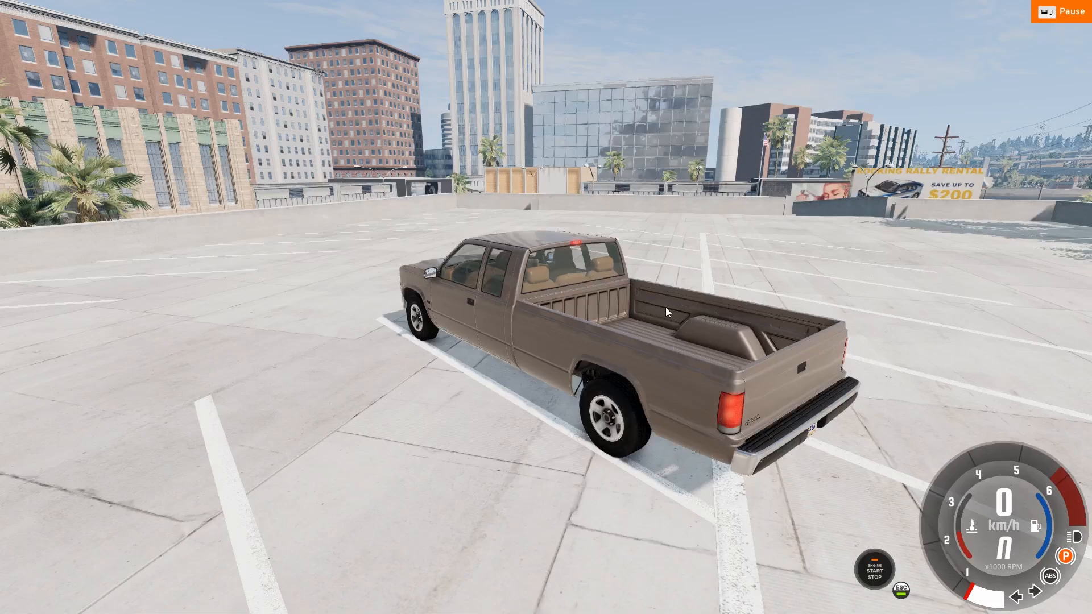
key(ctrl+e)
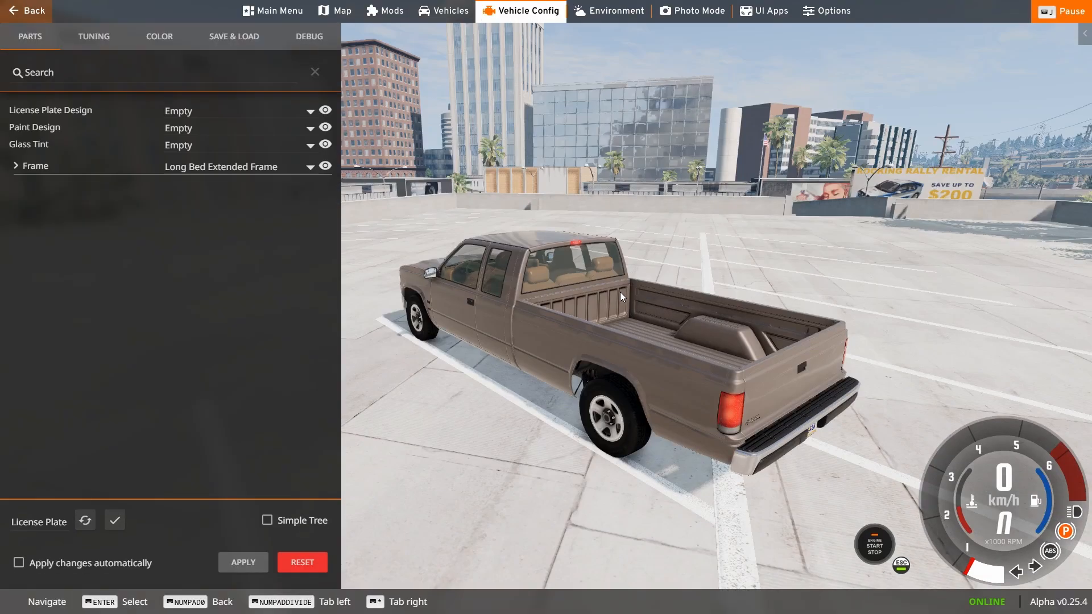
click(189, 133)
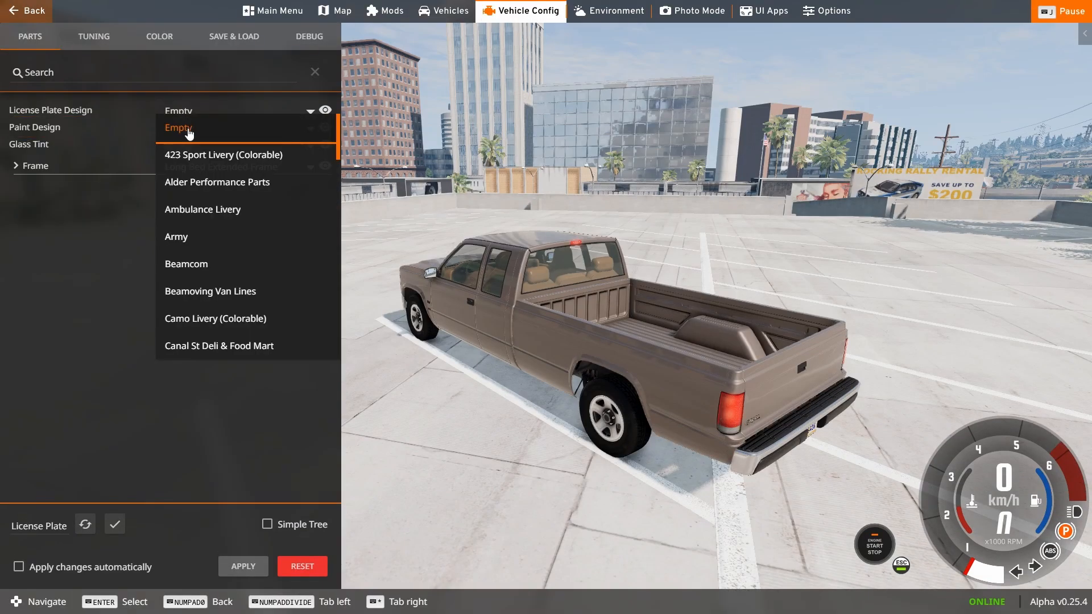
scroll(196, 197, down, 3)
scroll(196, 197, down, 1)
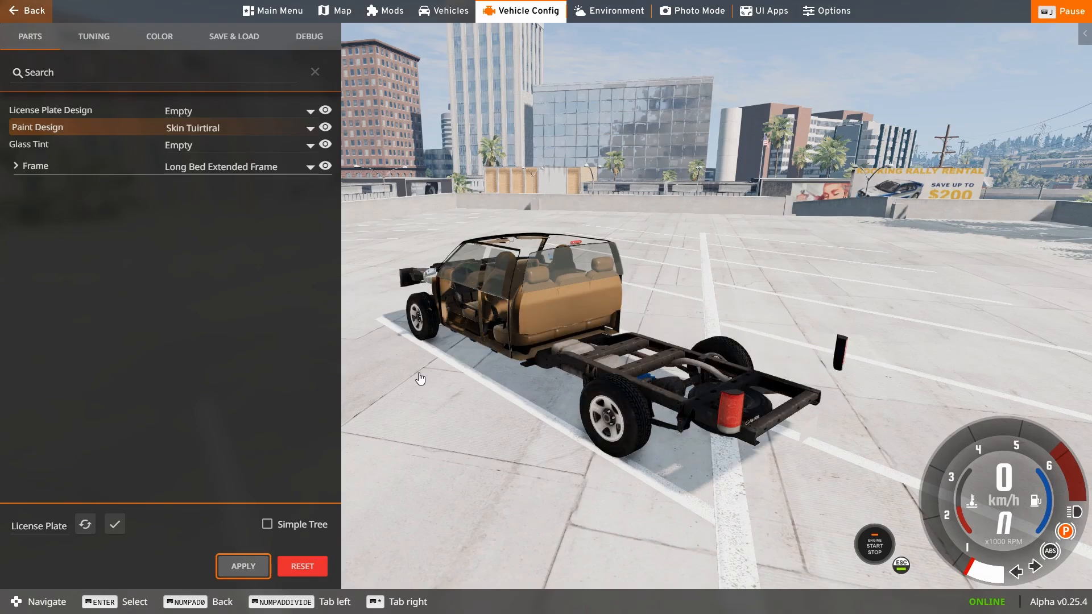
key(Escape)
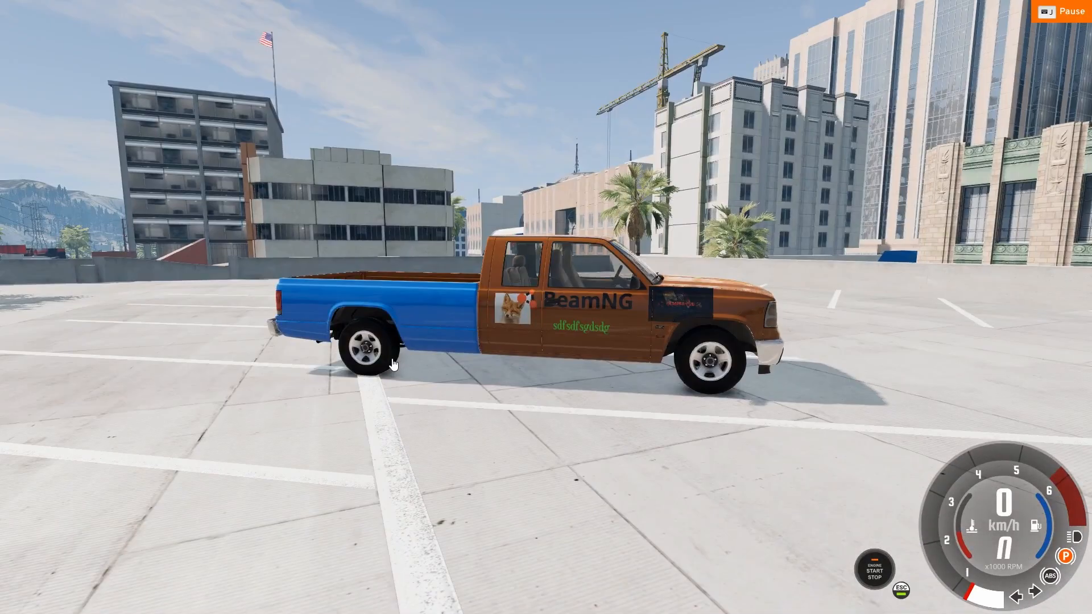
Examine the skin's decals and base color along the pickup's side and front fender with the free camera
key(shift+c)
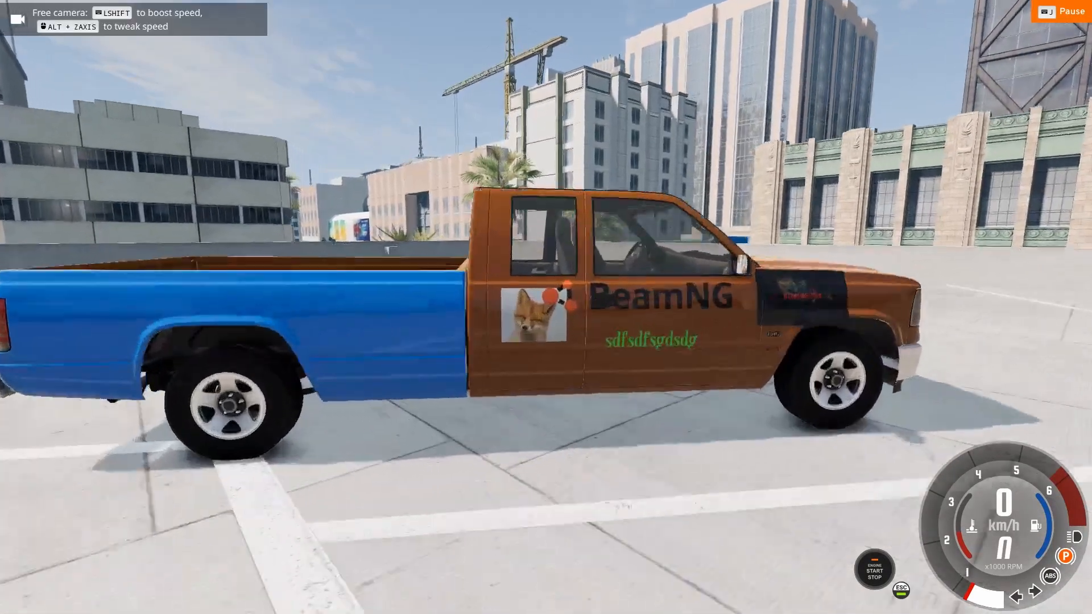
key(w)
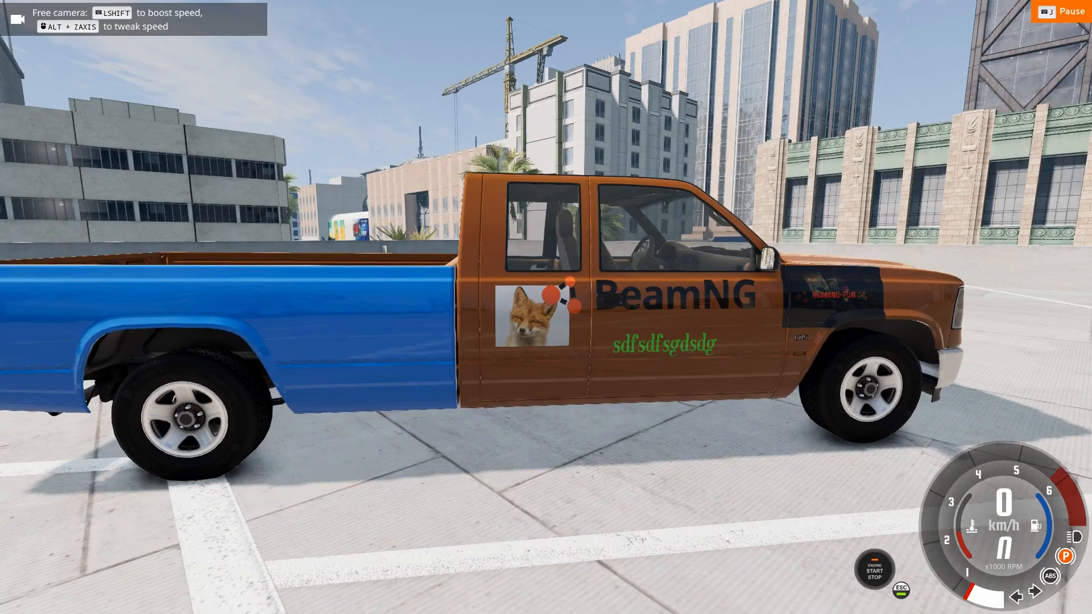
key(d)
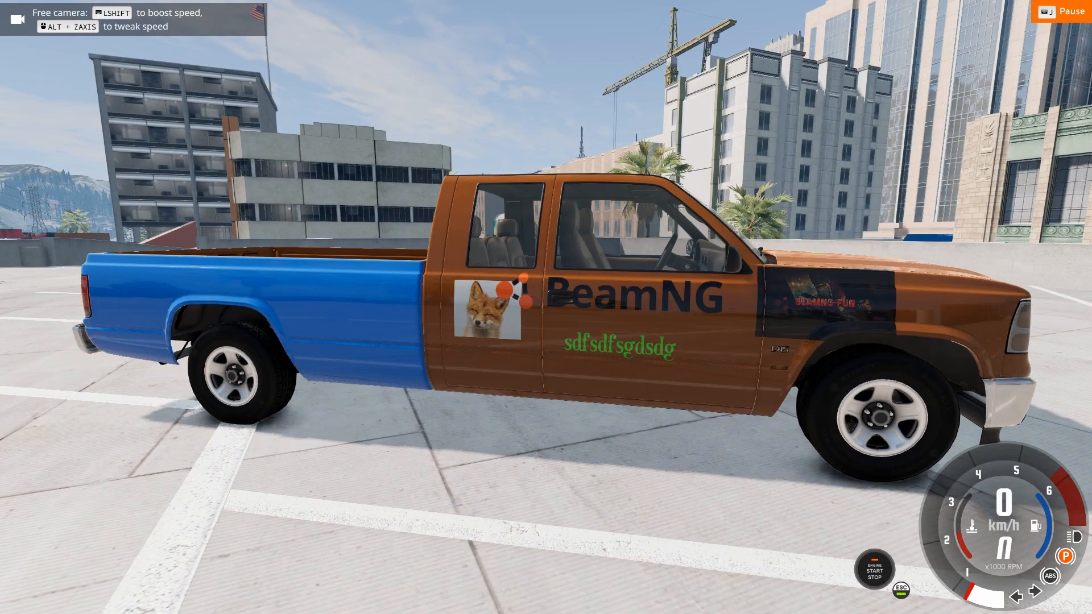
key(w)
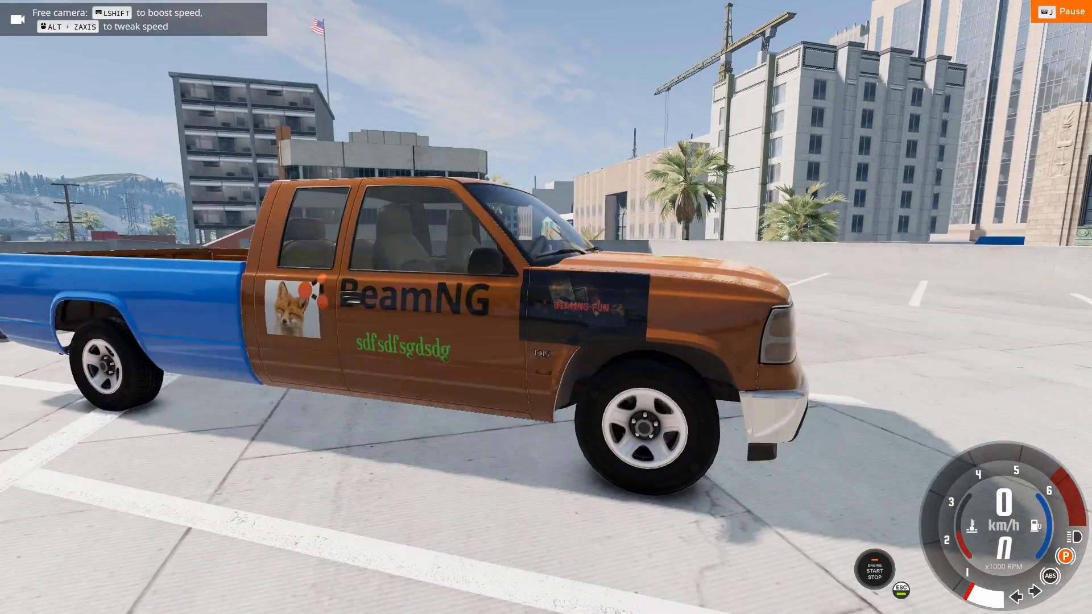
key(d)
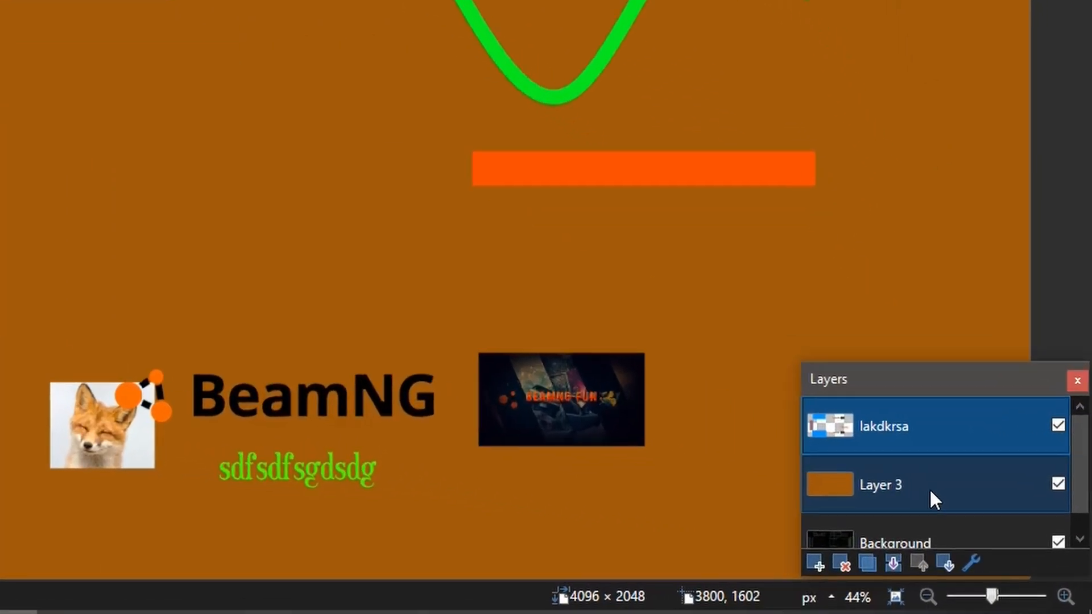
Try hiding Layer 3 and moving the green sdfsdfsgdsdg text on the lakdkrsa layer slightly up and toward the front fender
click(931, 494)
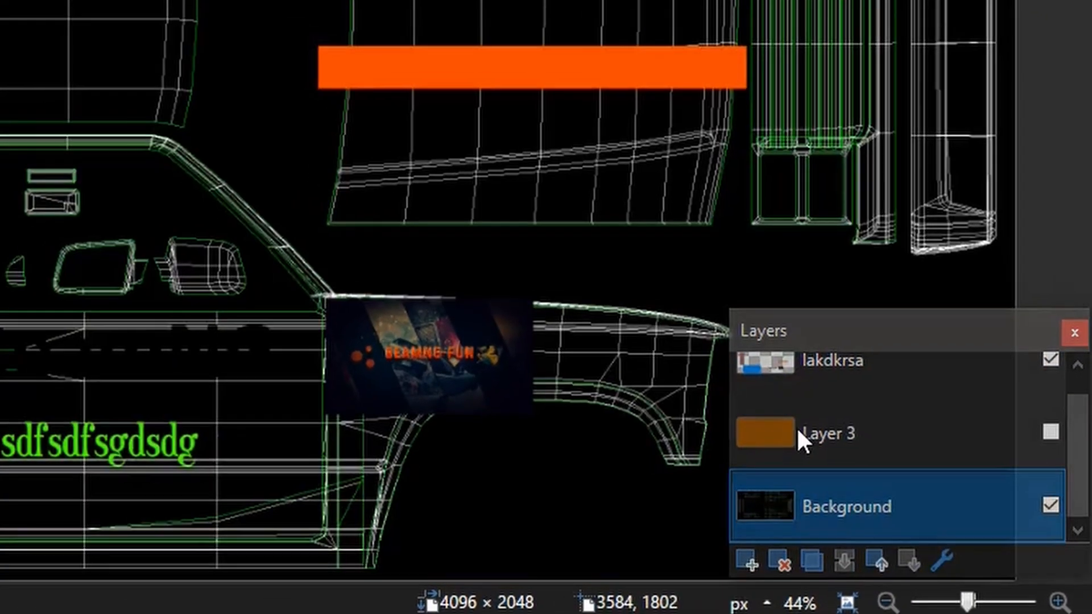
click(819, 362)
scroll(677, 531, up, 6)
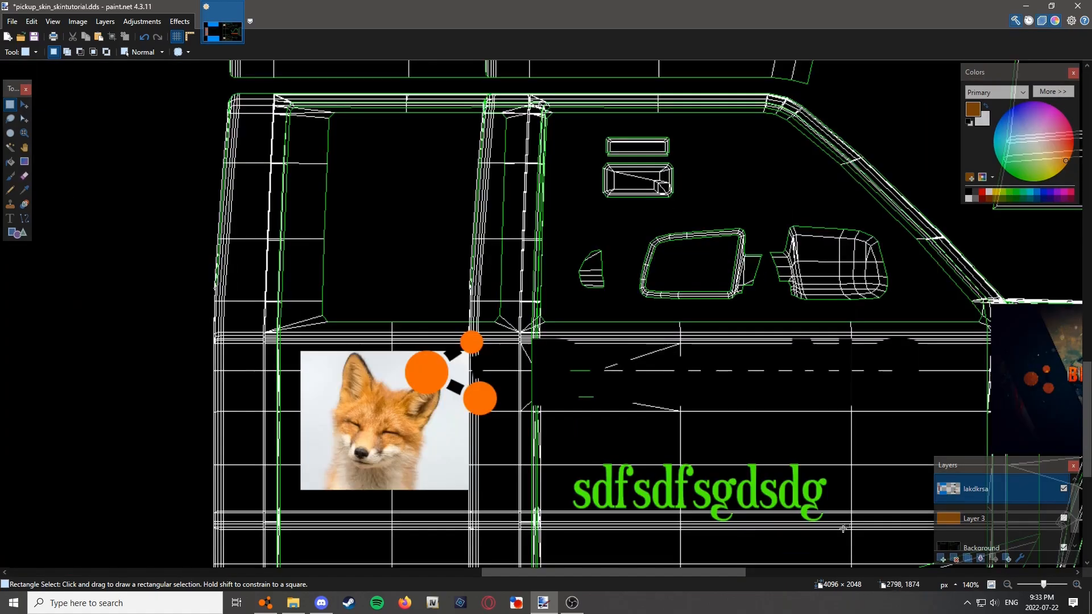
drag(845, 533, 548, 460)
key(m)
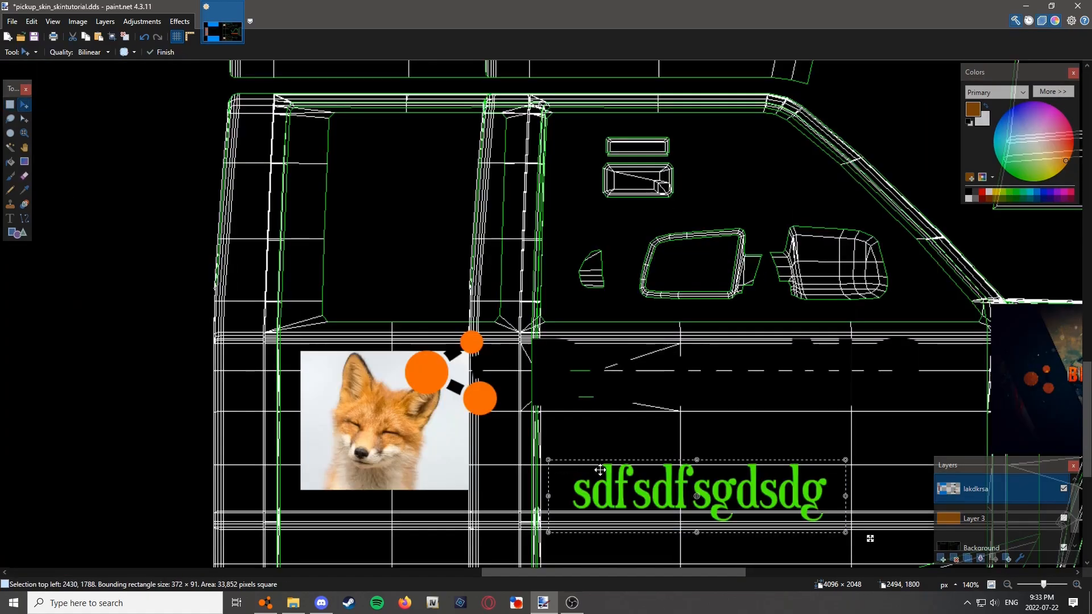
drag(737, 492, 794, 469)
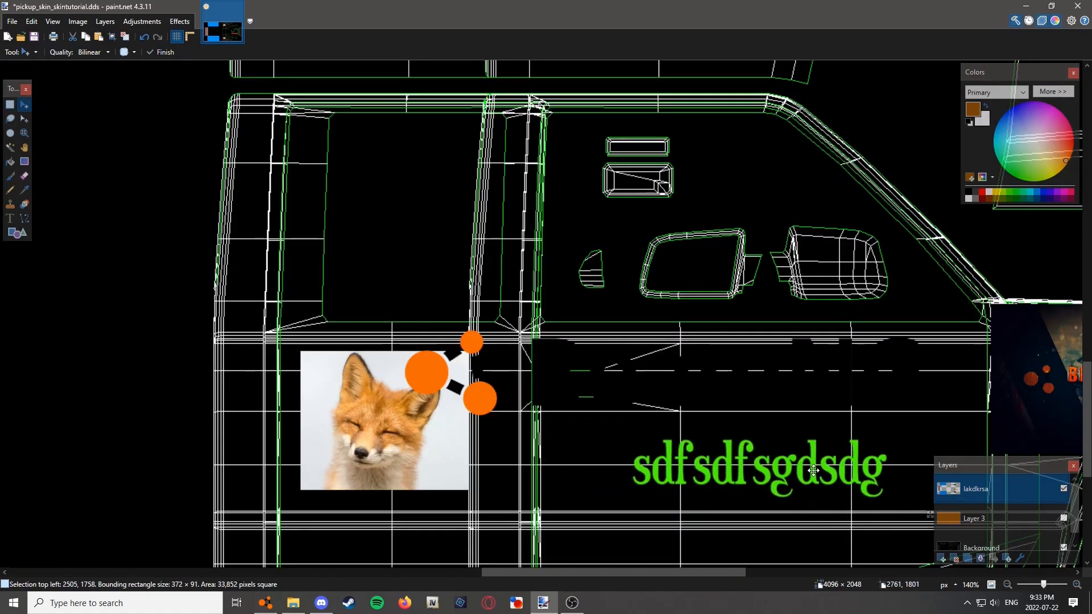
scroll(813, 471, right, 2)
scroll(814, 471, right, 4)
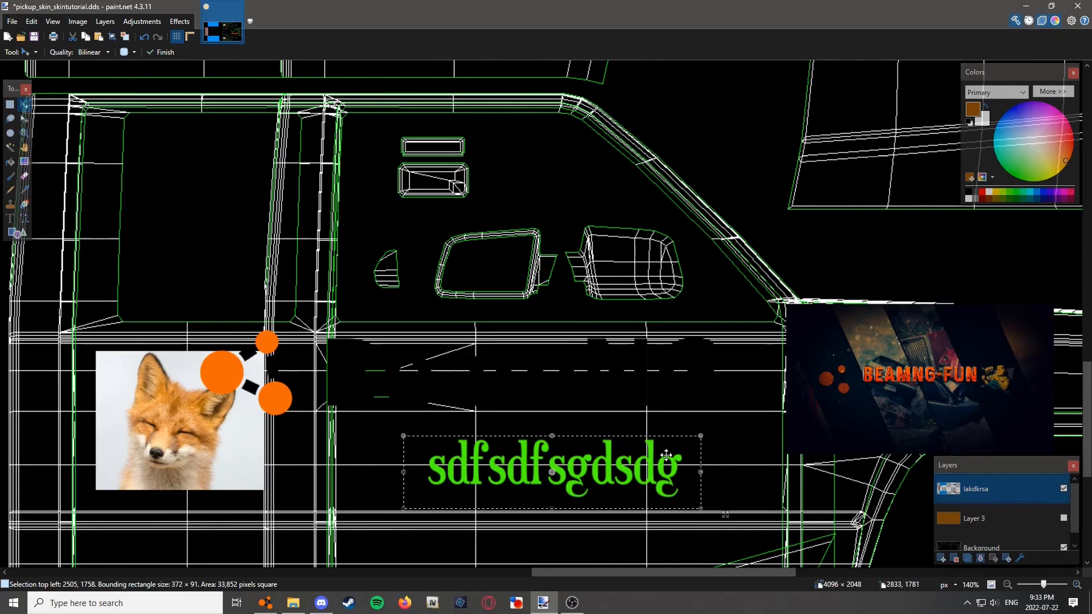
Undo the text's move, its selection and the hiding of Layer 3
key(ctrl+z)
scroll(666, 455, down, 5)
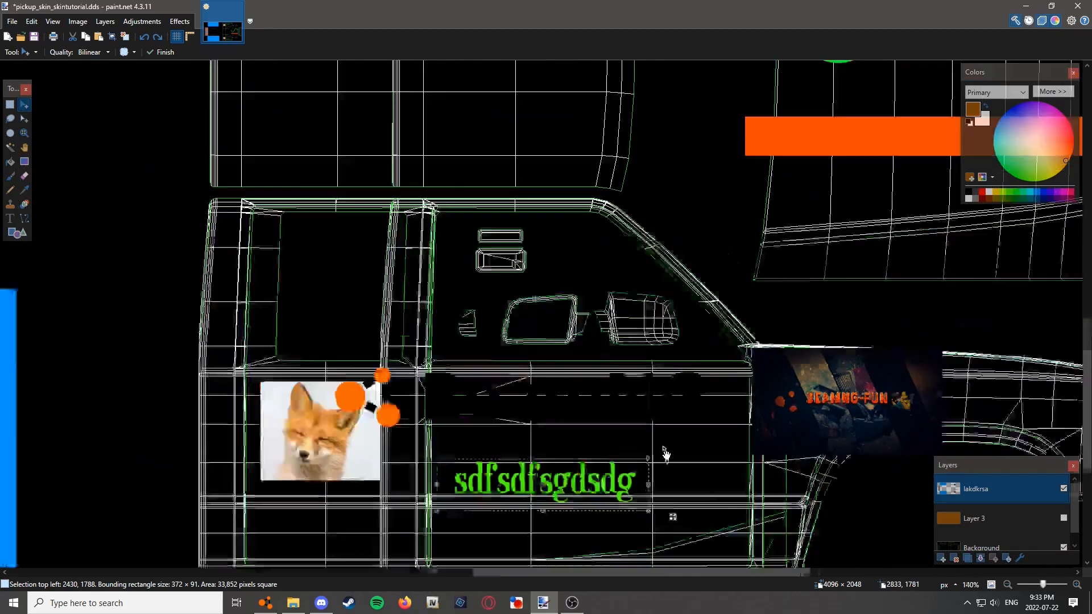
key(ctrl+z)
key(ctrl+z)
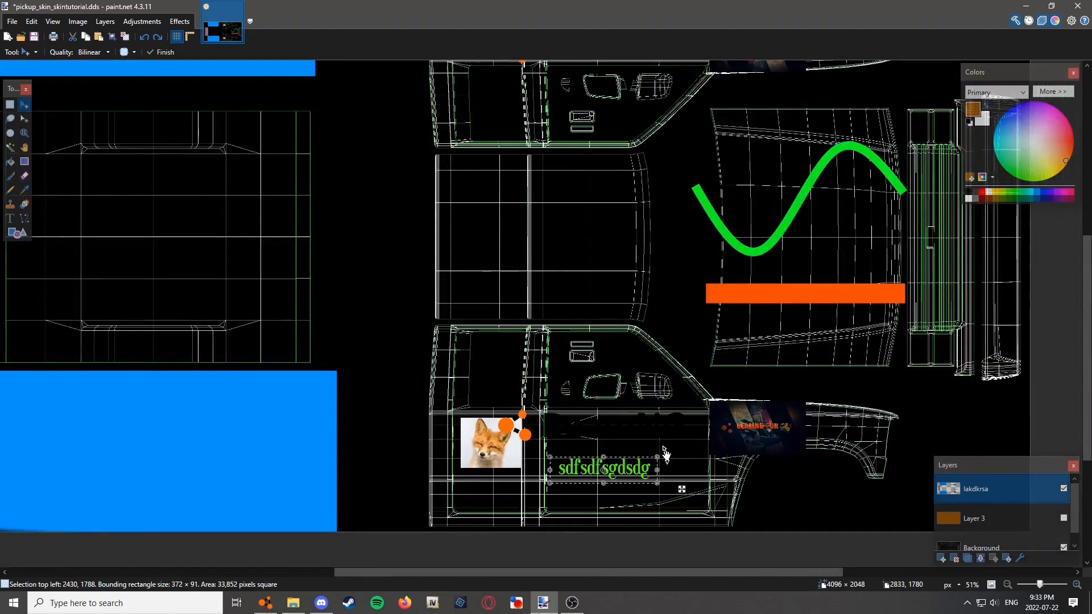
key(ctrl+z)
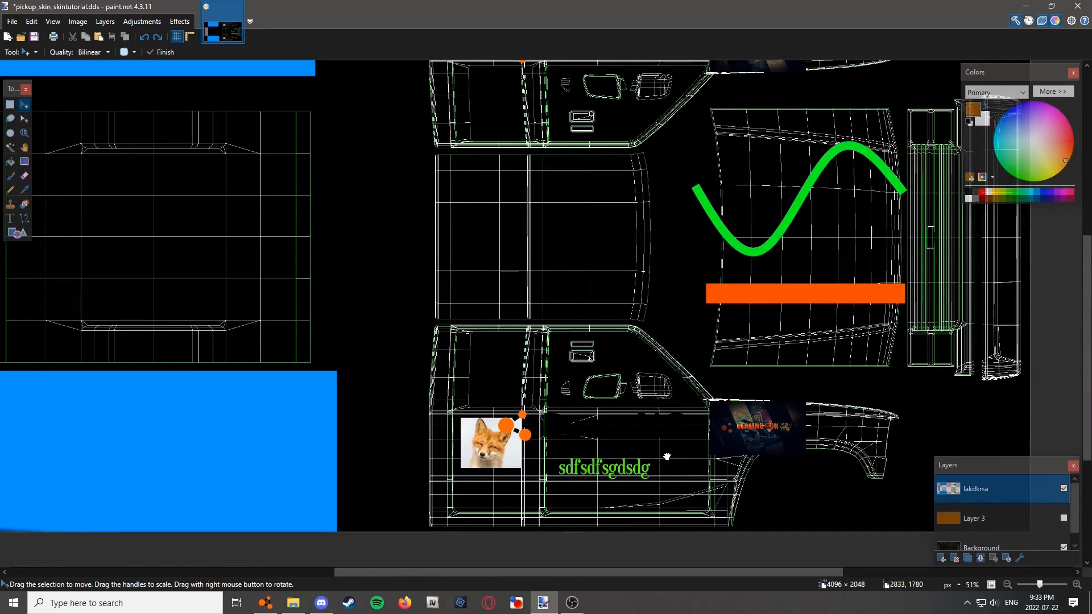
drag(666, 455, 703, 448)
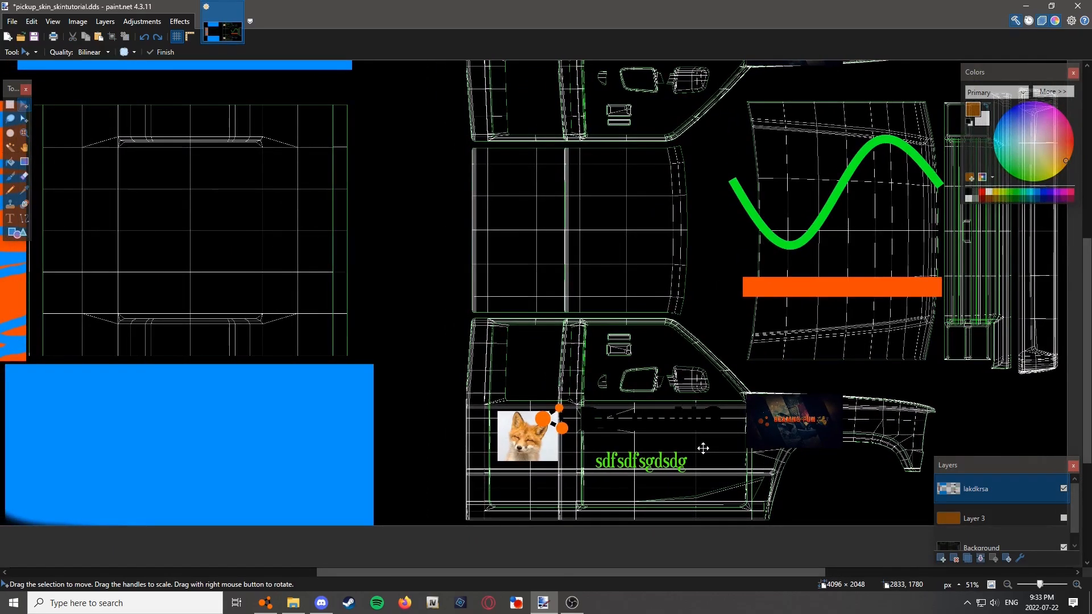
key(ctrl+z)
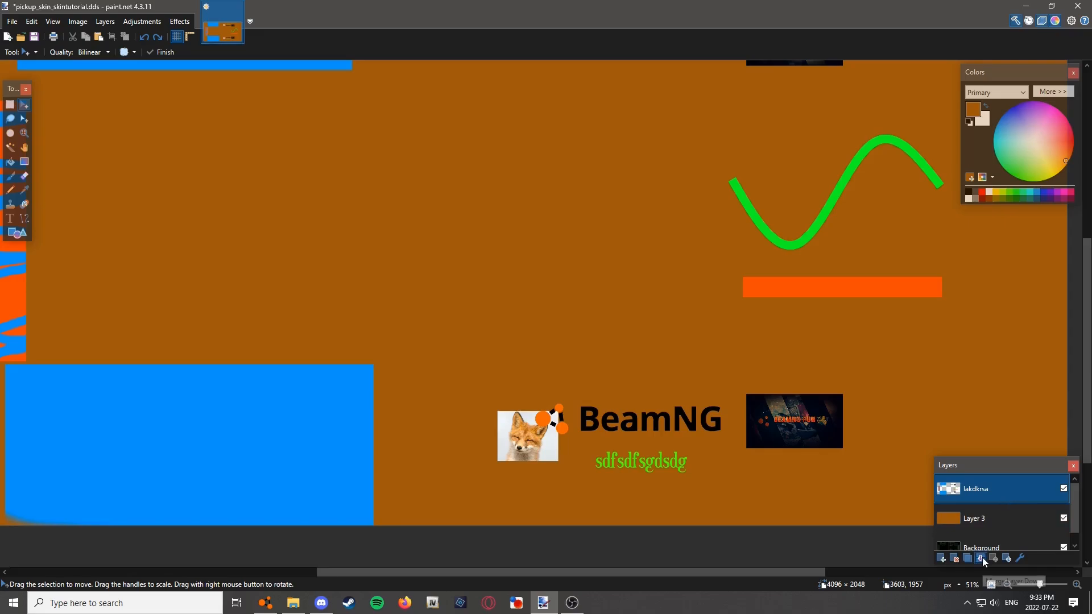
Merge the lakdkrsa layer and Layer 3 down into the Background layer
click(982, 559)
click(982, 559)
drag(648, 476, 644, 489)
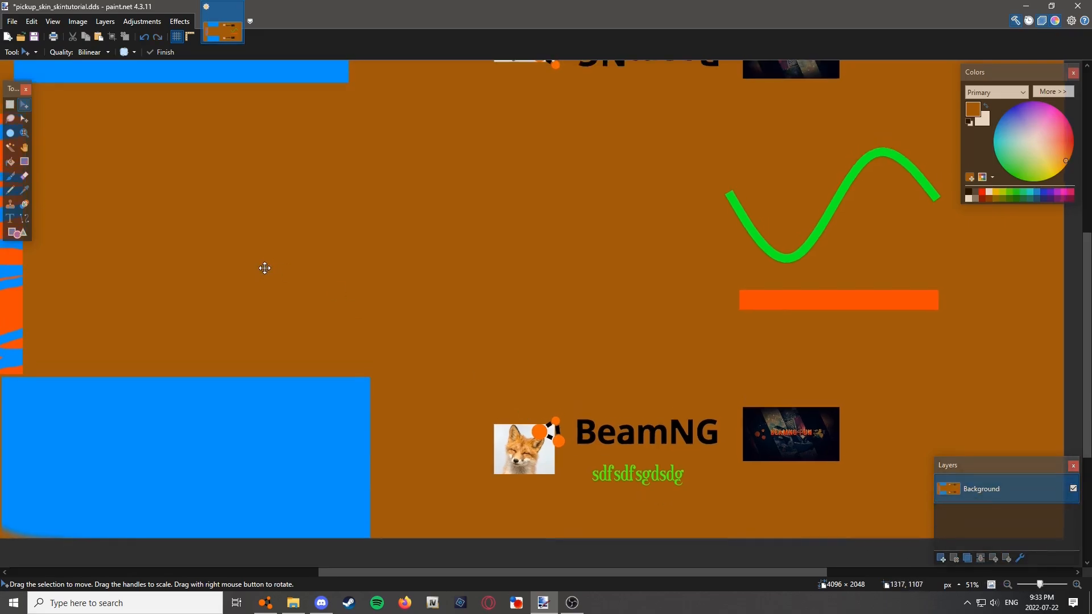
Try cutting the green text from the merged layer and pasting it slightly higher, then undo the move and deselect
click(10, 104)
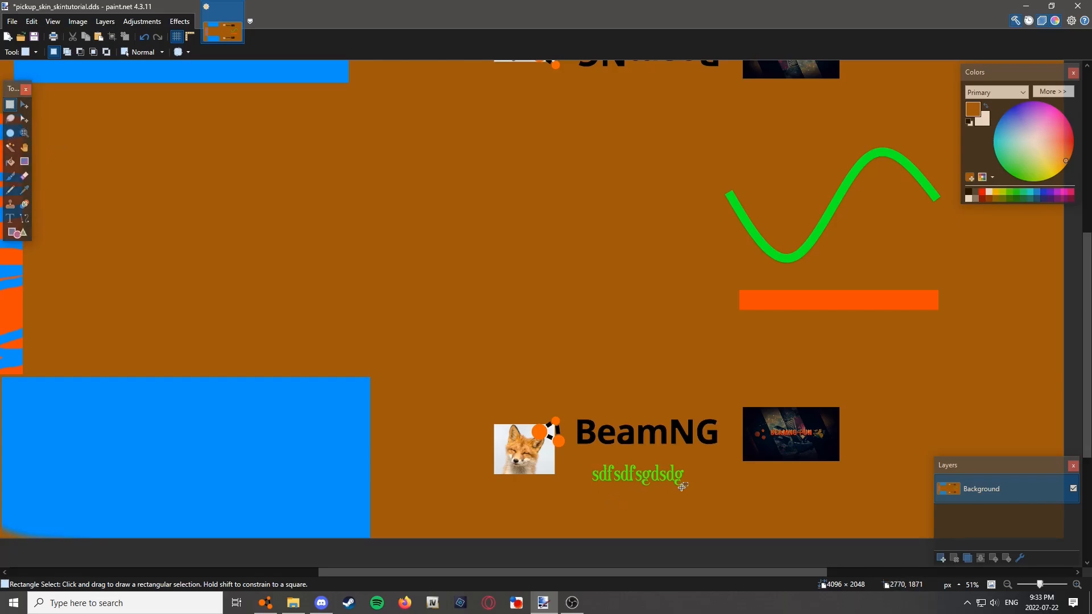
scroll(680, 484, up, 5)
drag(699, 490, 428, 418)
key(ctrl+x)
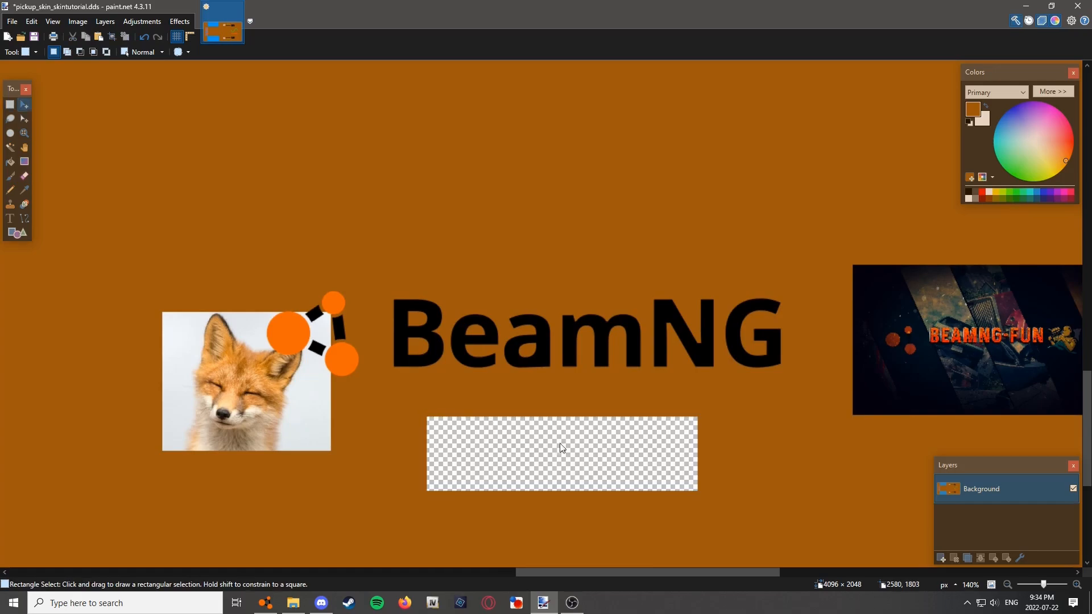
key(ctrl+v)
drag(616, 461, 616, 434)
key(ctrl+z)
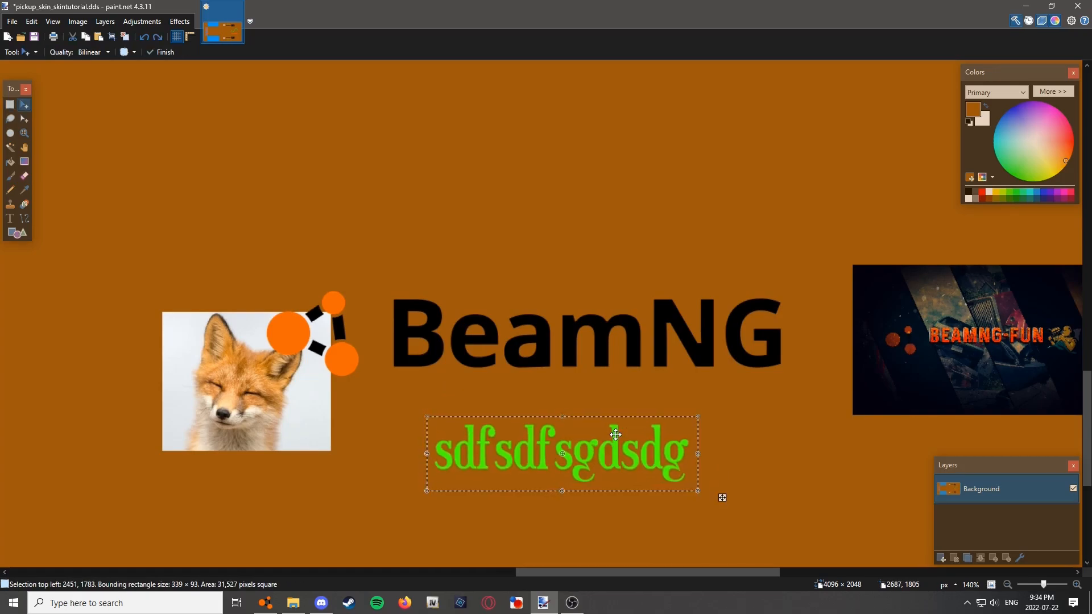
click(10, 104)
Add pickup_skin_UVs.png from the Skin UVS folder to the skin image as a new layer
mouse_move(296, 610)
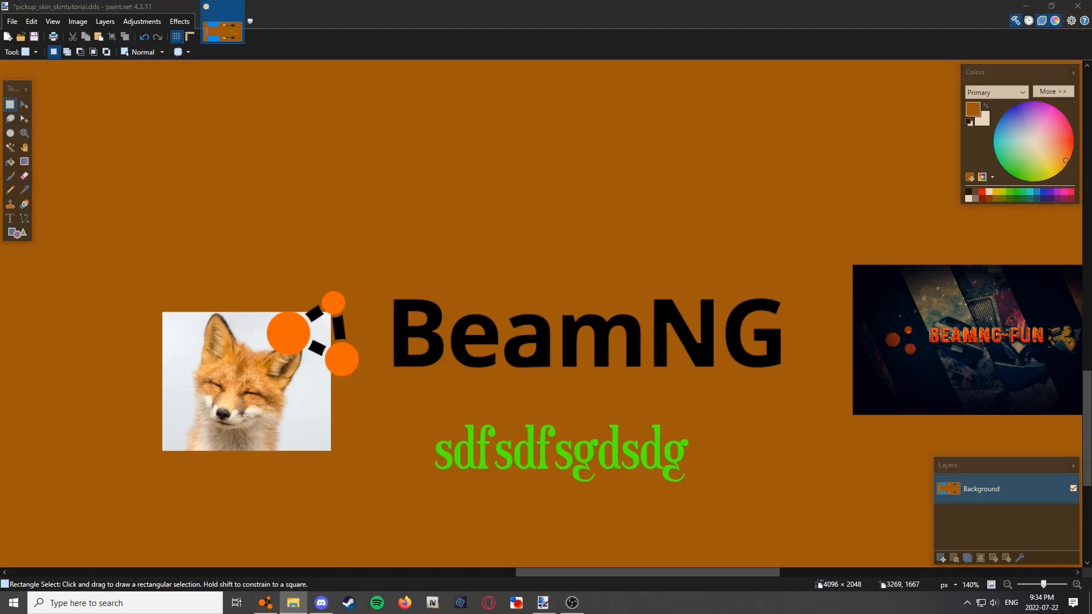
mouse_move(1091, 48)
mouse_down()
mouse_move(830, 49)
mouse_move(775, 36)
mouse_up()
scroll(1001, 286, down, 2)
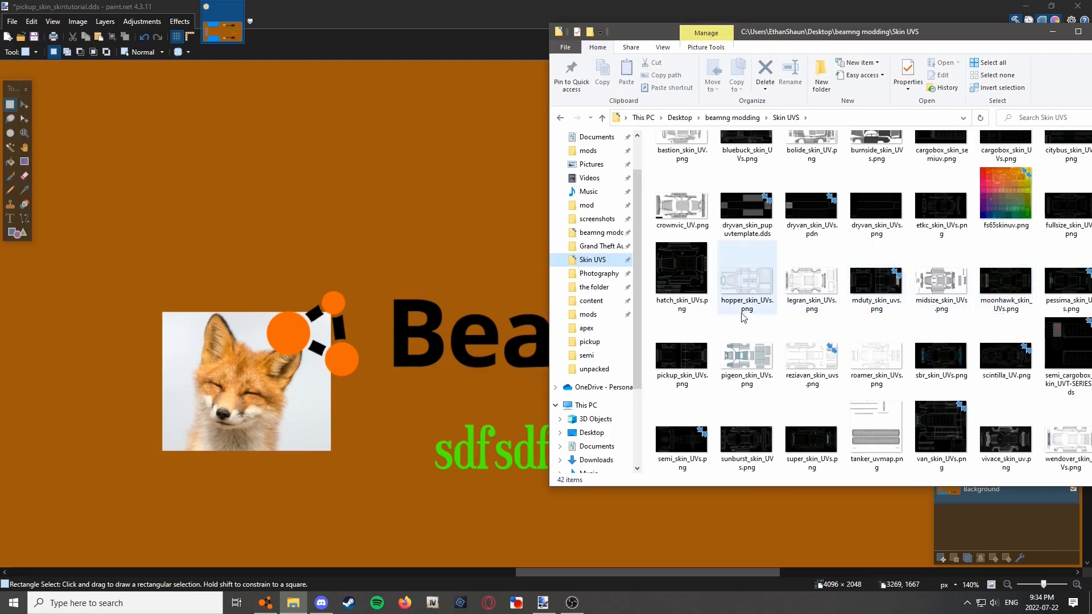
click(675, 340)
drag(631, 290, 445, 249)
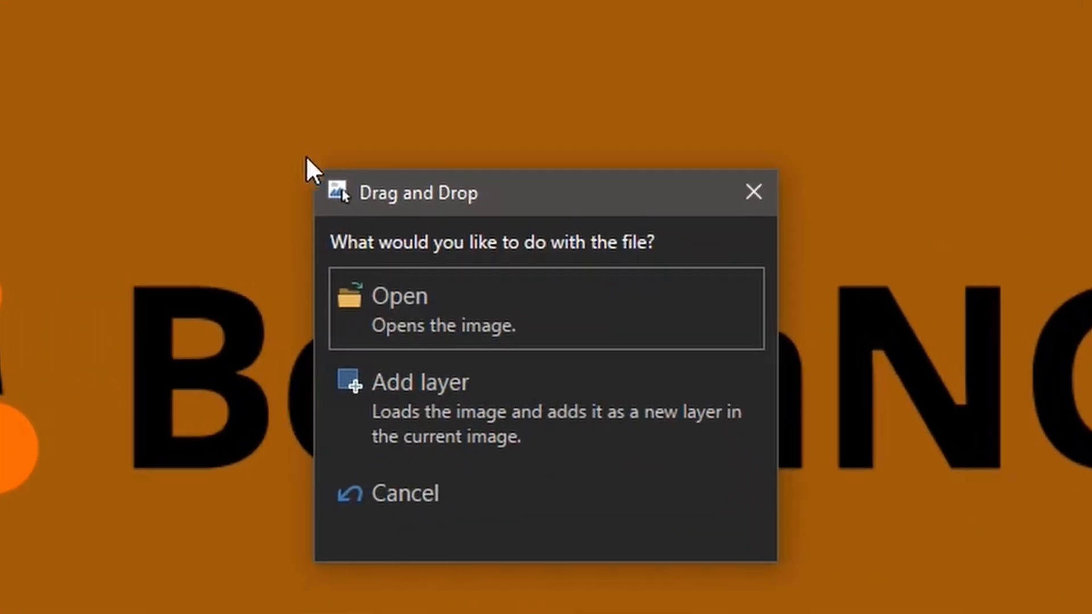
click(507, 352)
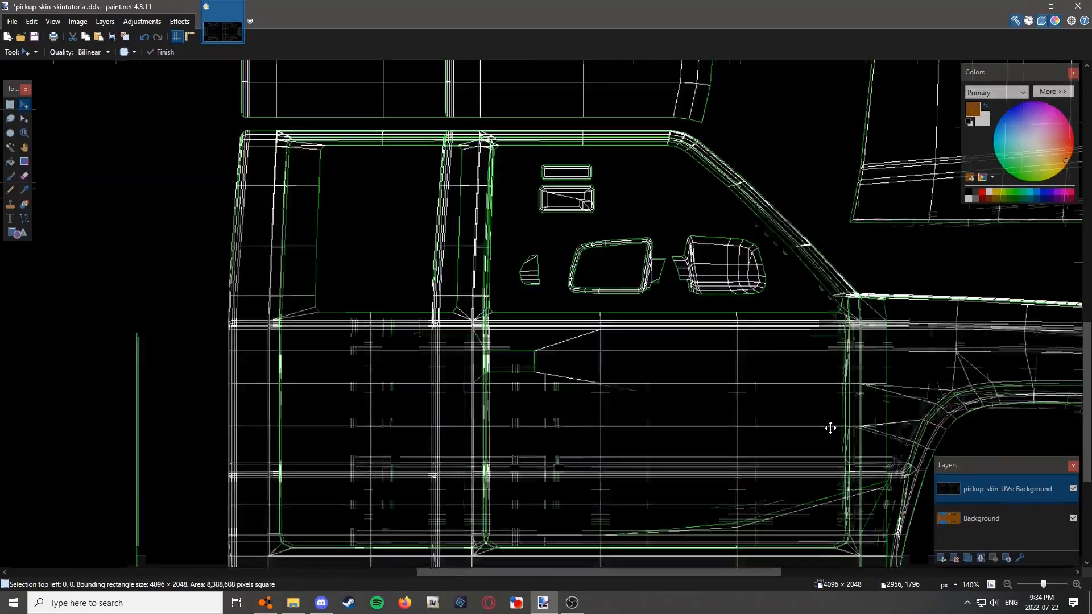
Move the pickup_skin_UVs layer beneath the Background layer and set the Background layer's opacity to 149
key(ctrl+b)
scroll(832, 427, down, 2)
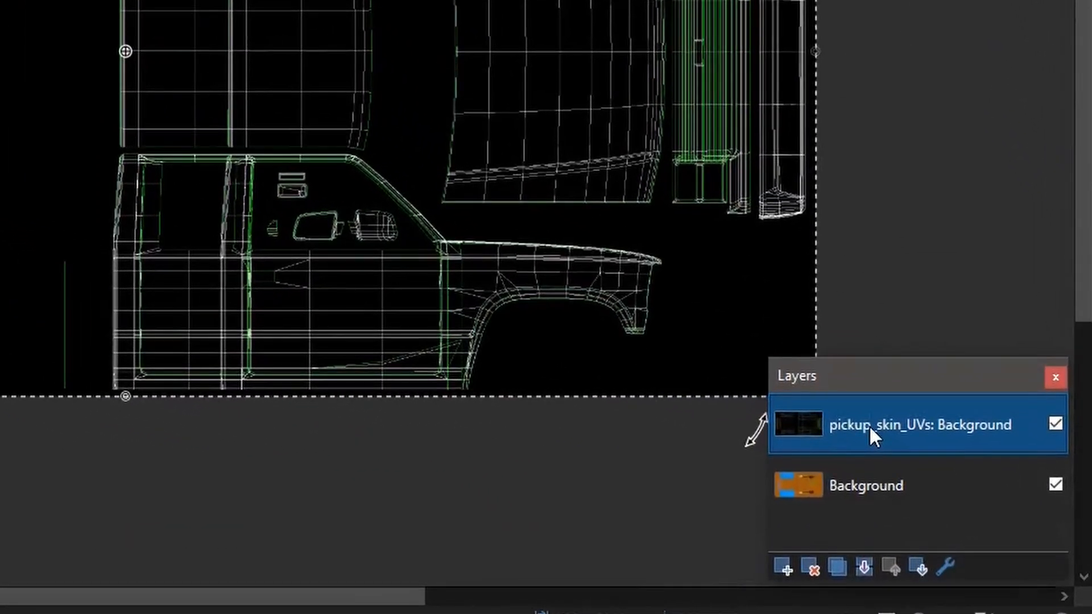
drag(896, 441, 897, 479)
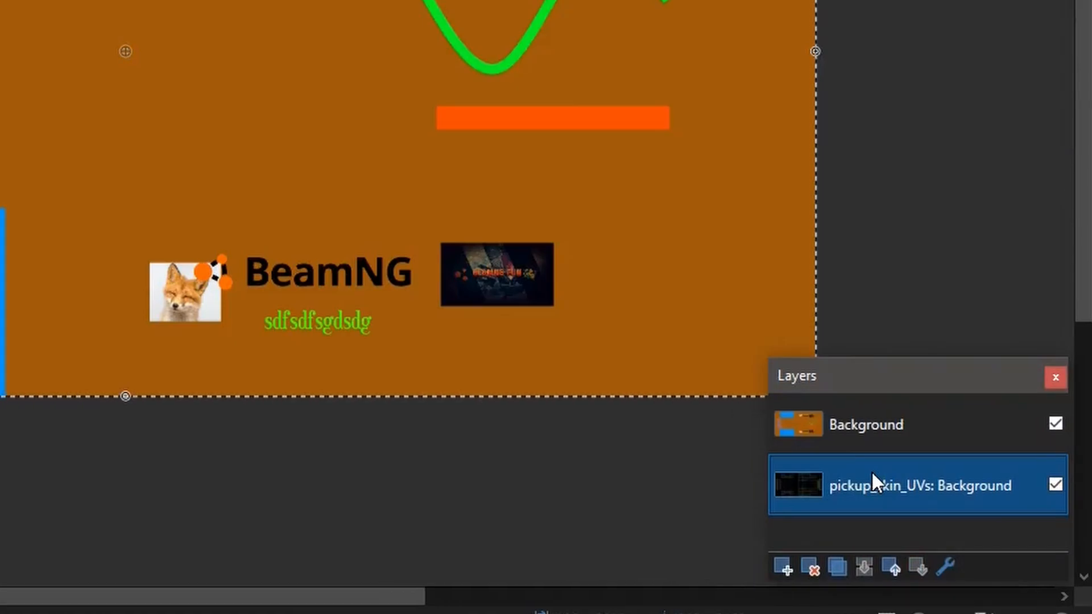
click(850, 427)
click(946, 567)
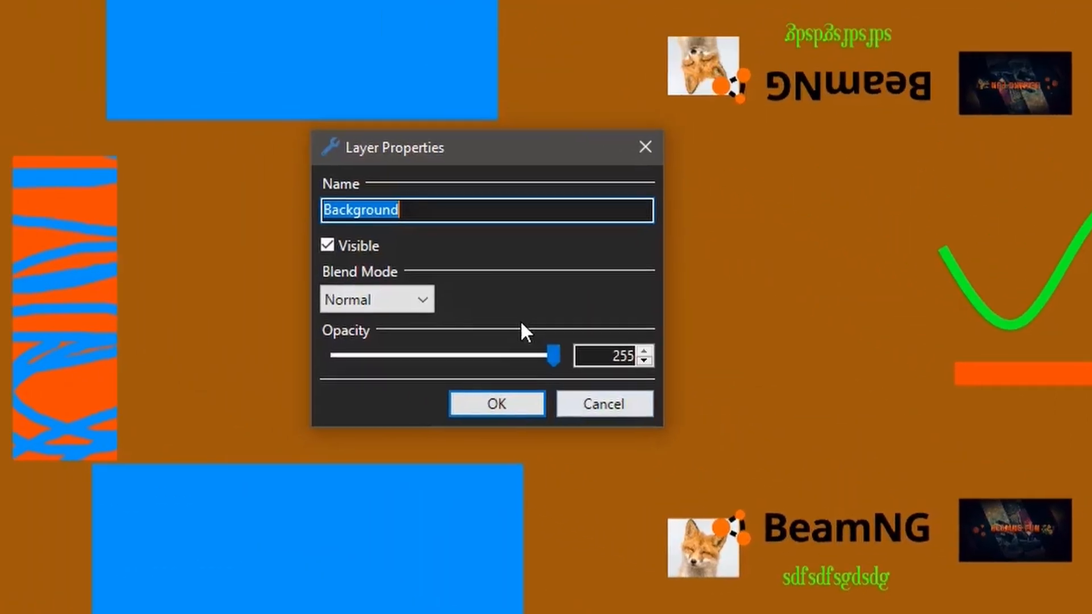
drag(548, 353, 458, 359)
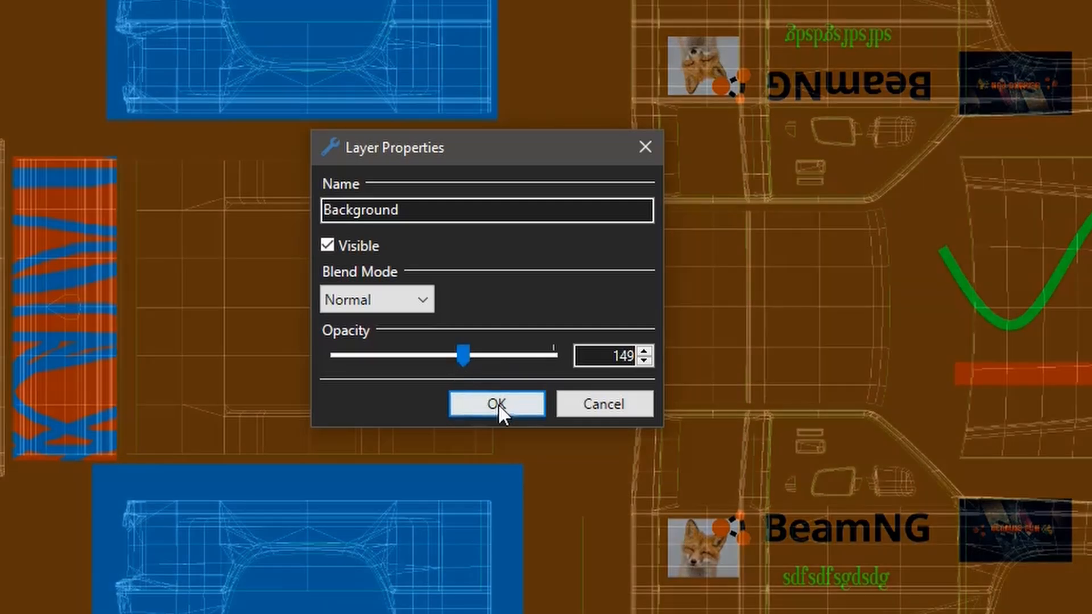
click(497, 404)
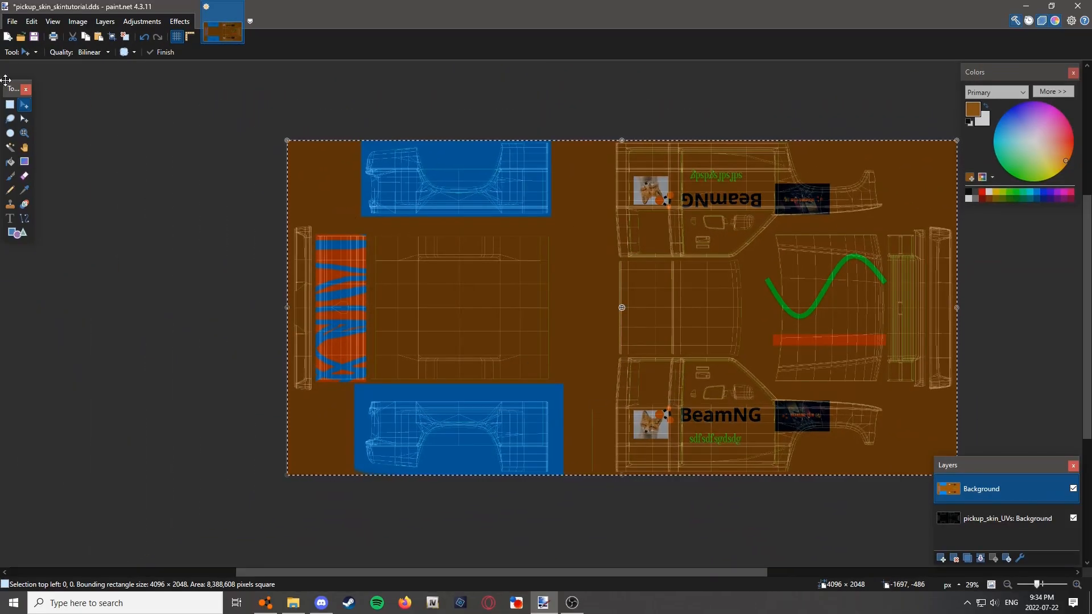
Cut the green sdfsdfsgdsdg text in a selection about 342 × 101 px and paste it about 33 px higher on the door
key(s)
scroll(750, 448, up, 6)
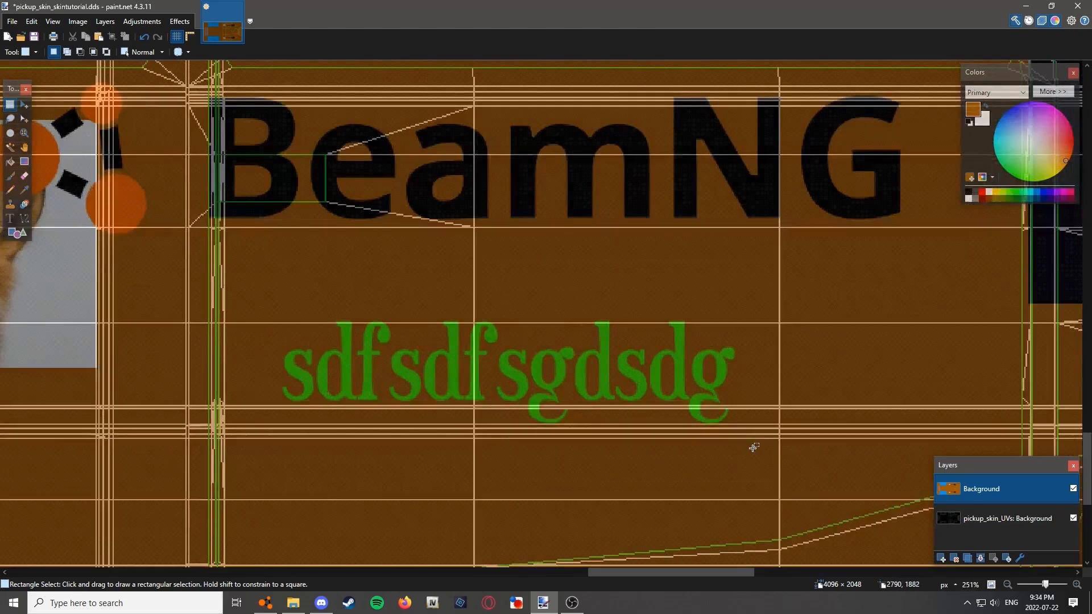
drag(753, 449, 267, 305)
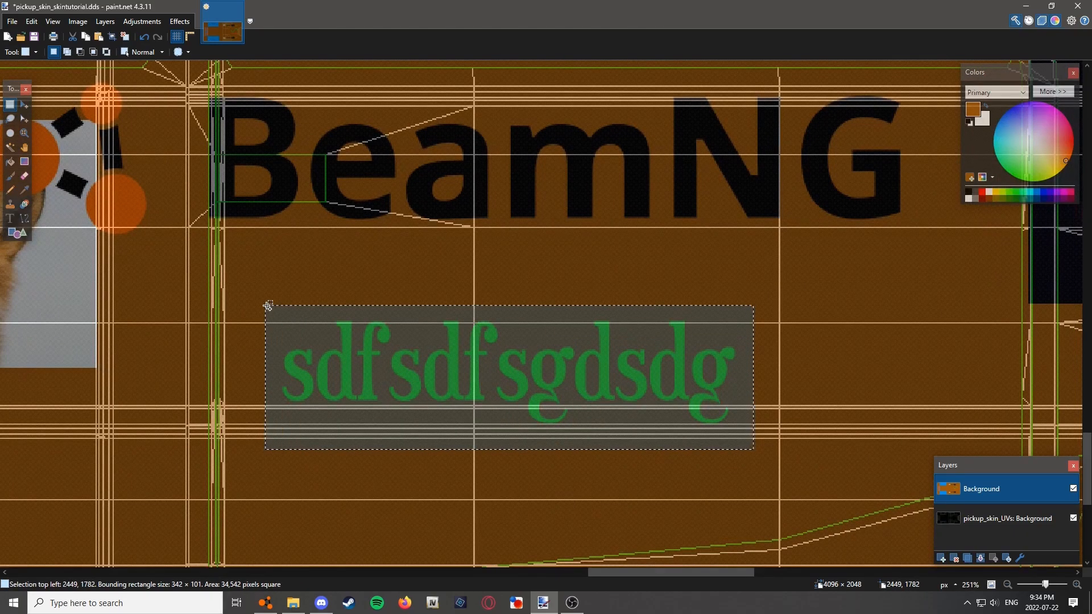
key(ctrl+x)
key(ctrl+v)
drag(601, 388, 602, 345)
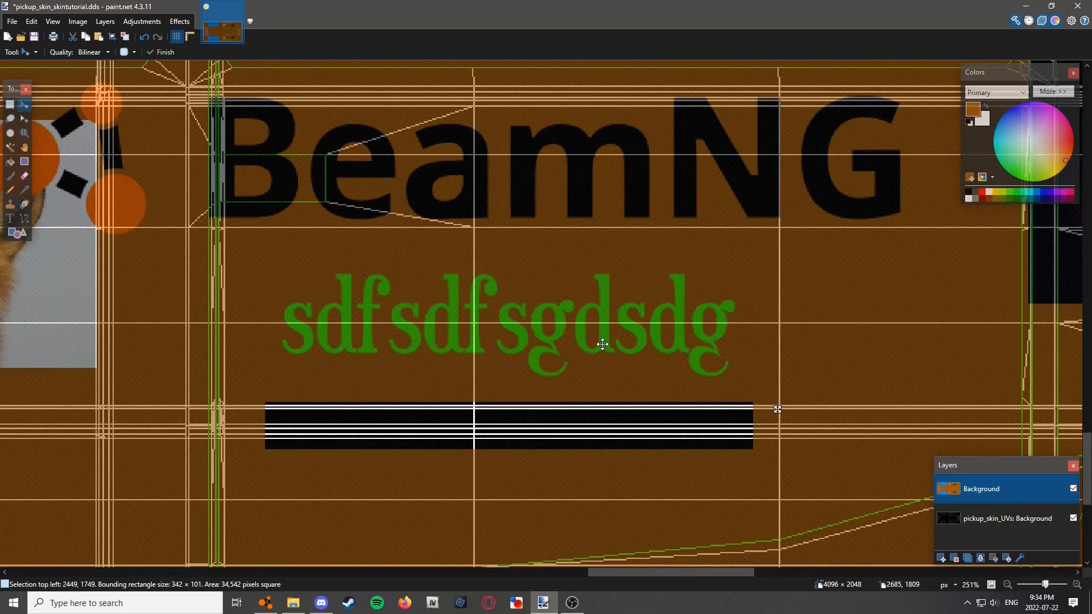
scroll(603, 344, down, 4)
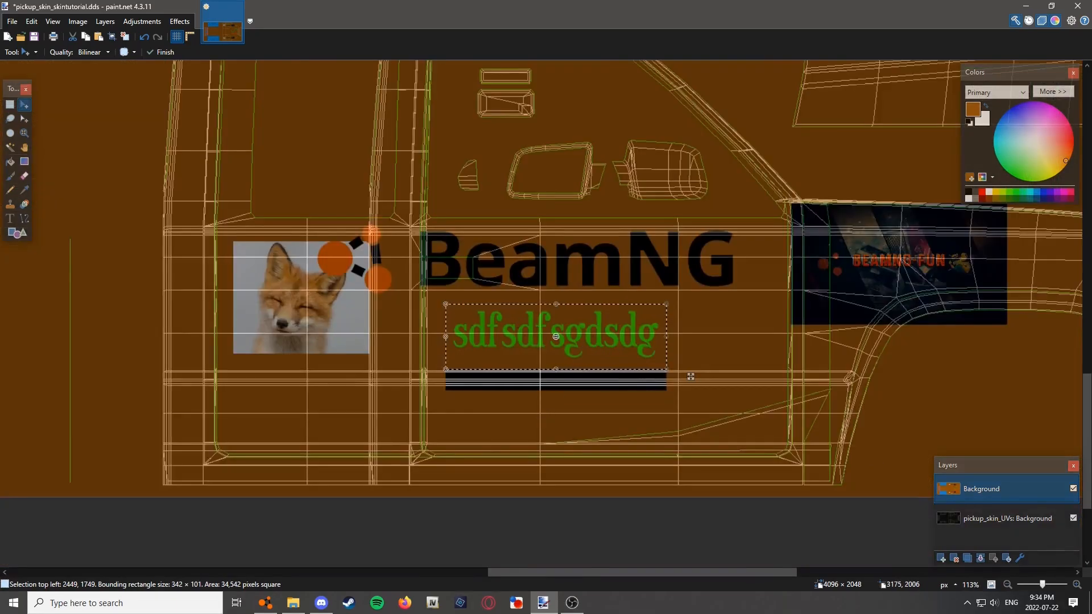
Open cat.png from File Explorer as a separate image, copy its picture and return to the pickup skin image
key(alt+Tab)
key(alt+Tab)
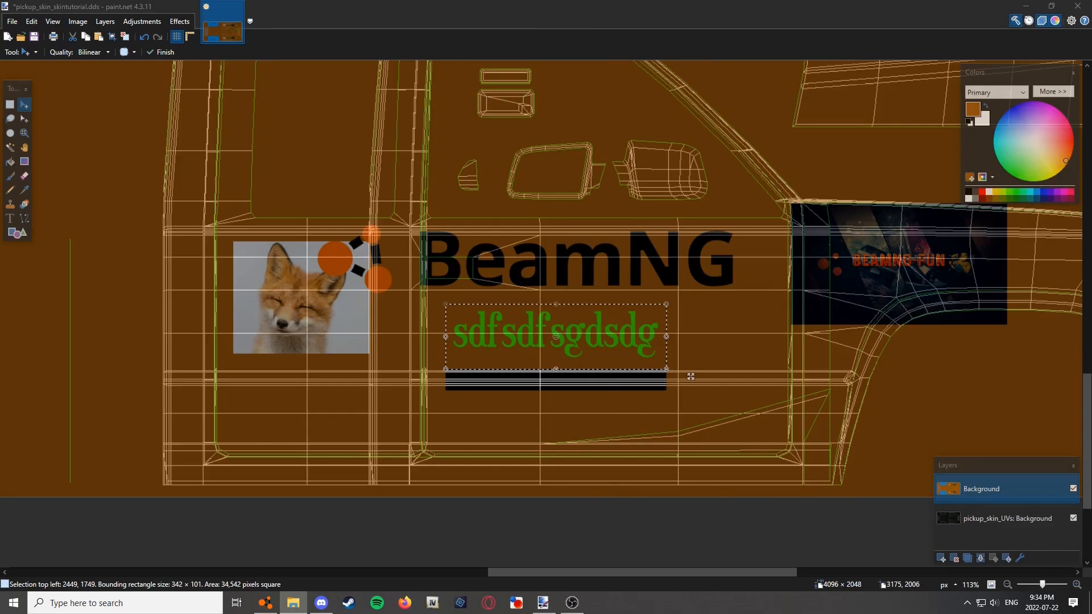
drag(1083, 334, 757, 310)
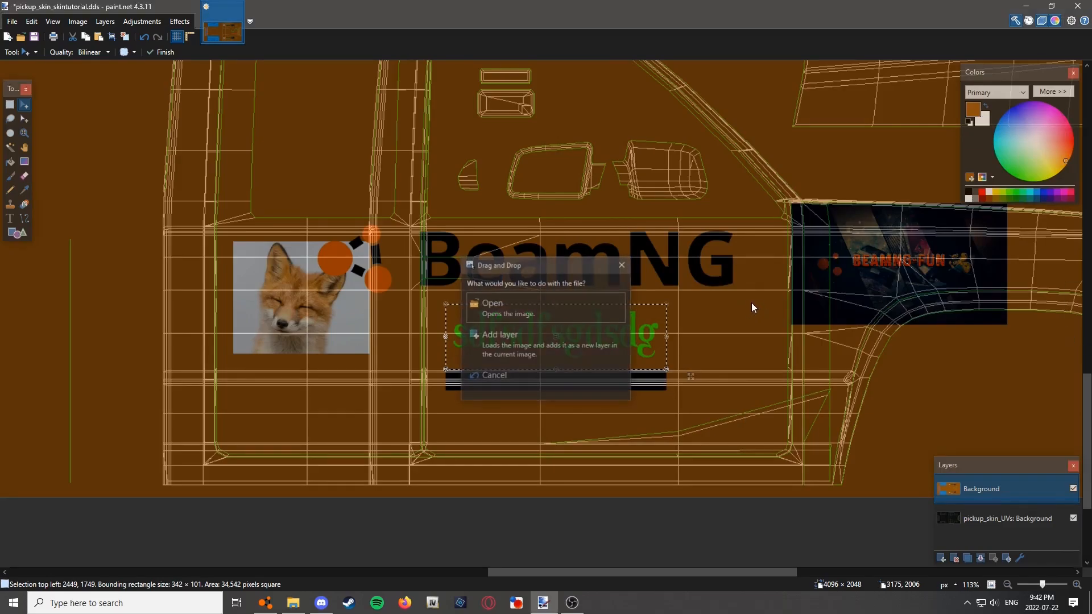
click(609, 305)
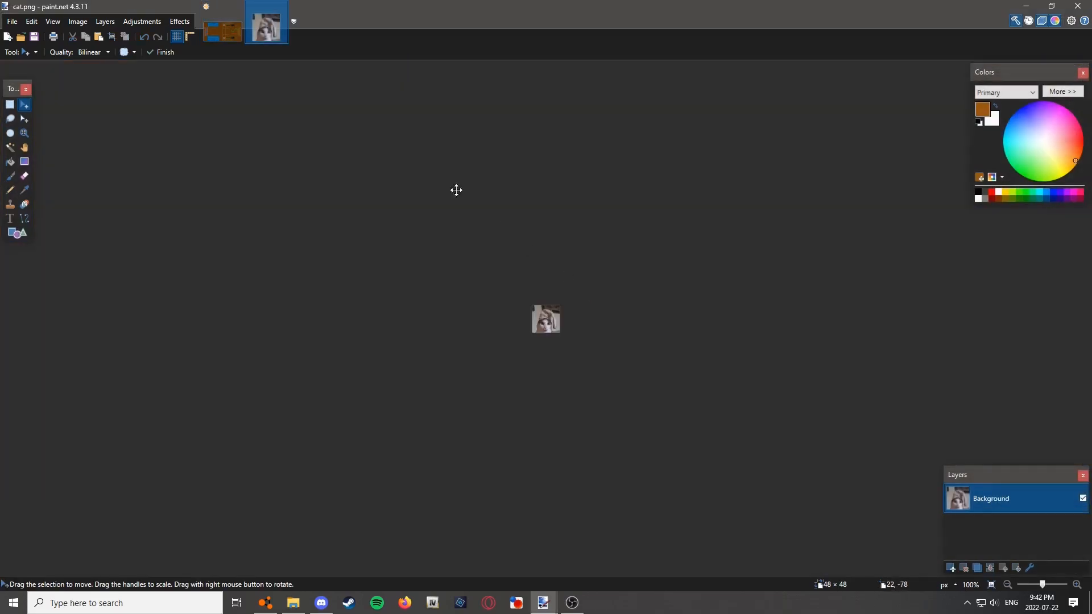
click(233, 35)
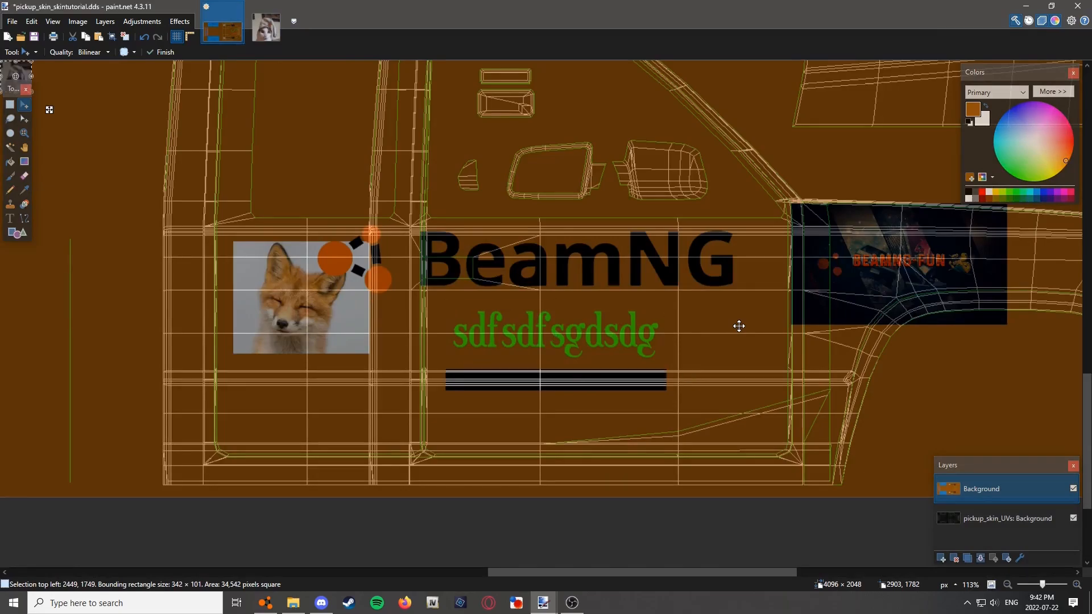
Paste the 48 × 48 px cat picture and place it on the door between the green text and the front fender
key(ctrl+v)
scroll(320, 176, up, 2)
drag(322, 109, 435, 311)
scroll(334, 237, up, 3)
scroll(334, 237, right, 5)
scroll(335, 235, down, 4)
scroll(335, 235, right, 5)
scroll(334, 234, down, 3)
scroll(434, 310, down, 3)
scroll(433, 308, left, 3)
scroll(433, 308, up, 1)
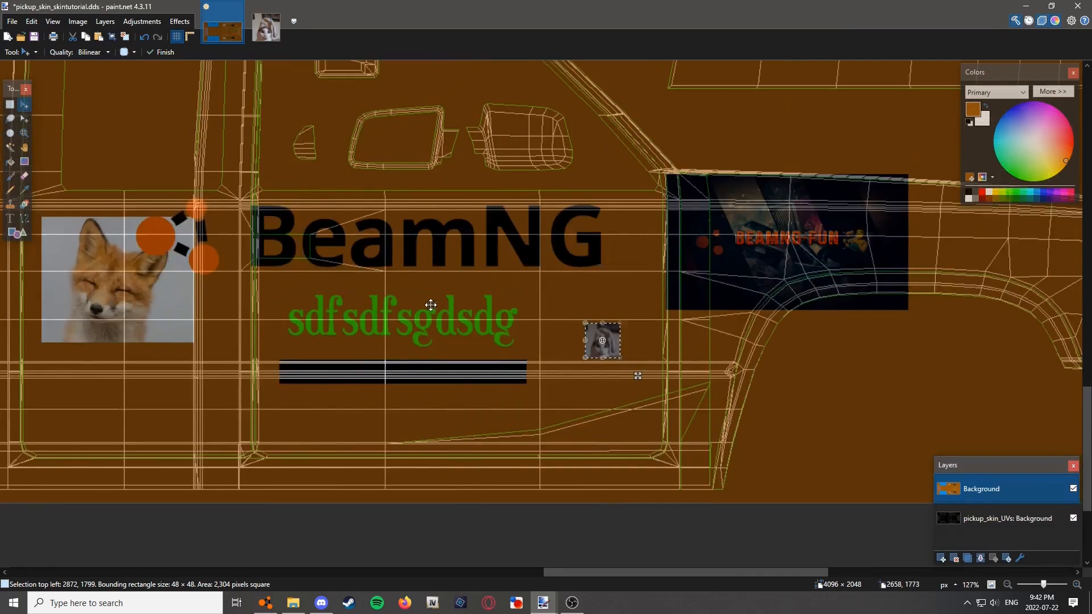
Restore the Background layer to full opacity and deselect the pasted cat picture
click(1020, 559)
drag(543, 331, 716, 330)
click(561, 356)
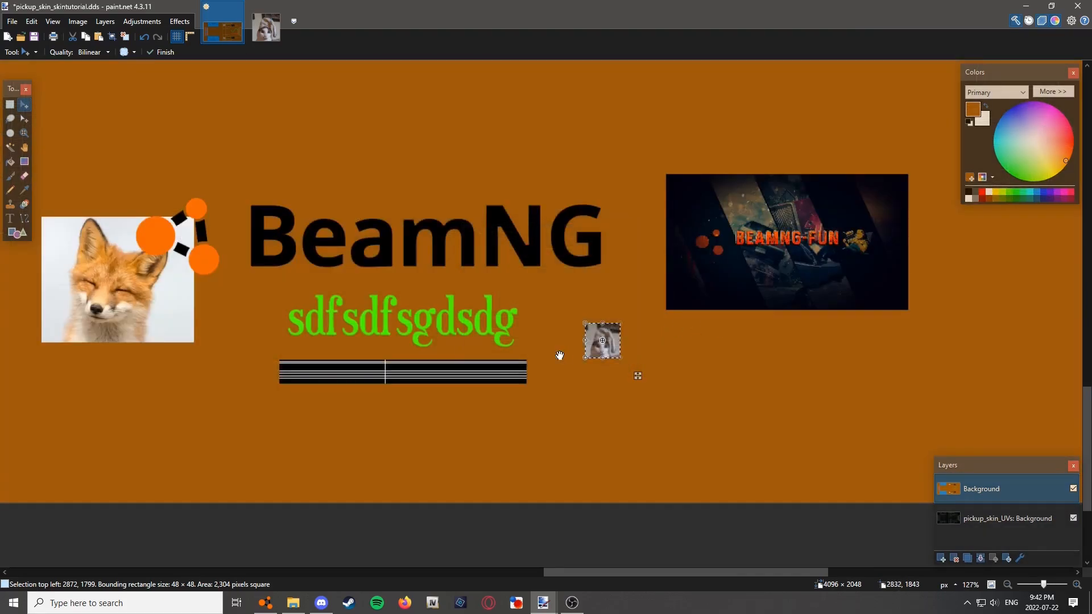
click(10, 104)
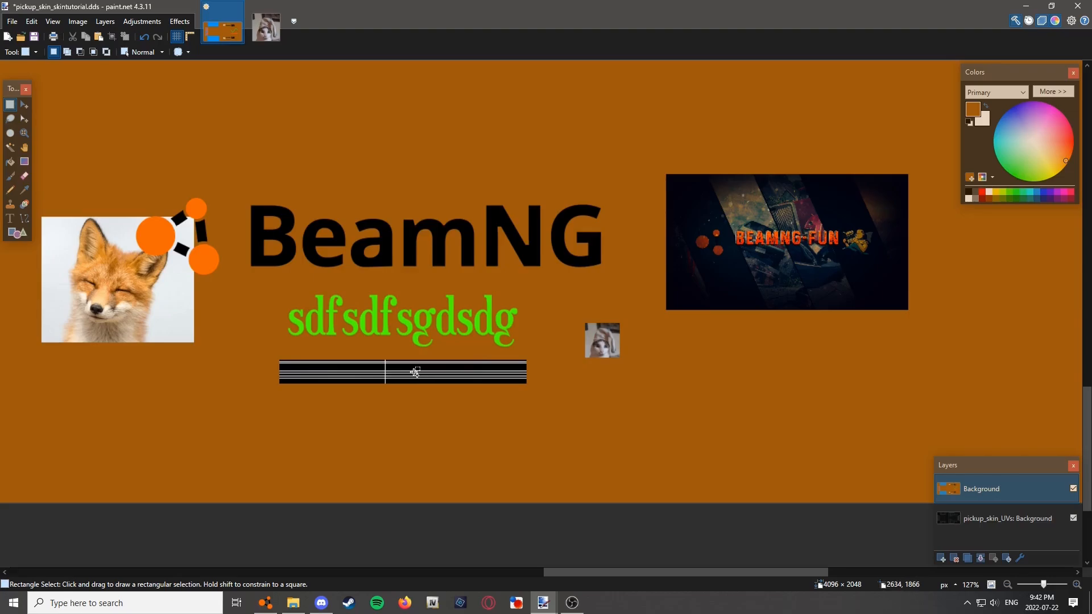
scroll(414, 373, up, 1)
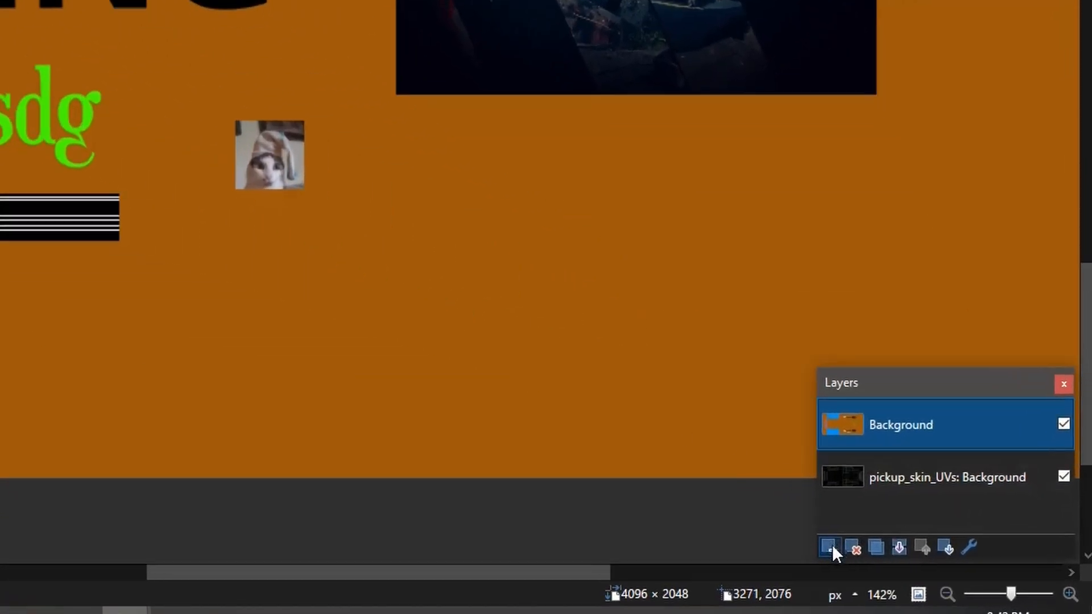
Add a new empty layer, place it between the Background and UV template layers, and make Background active again
click(941, 558)
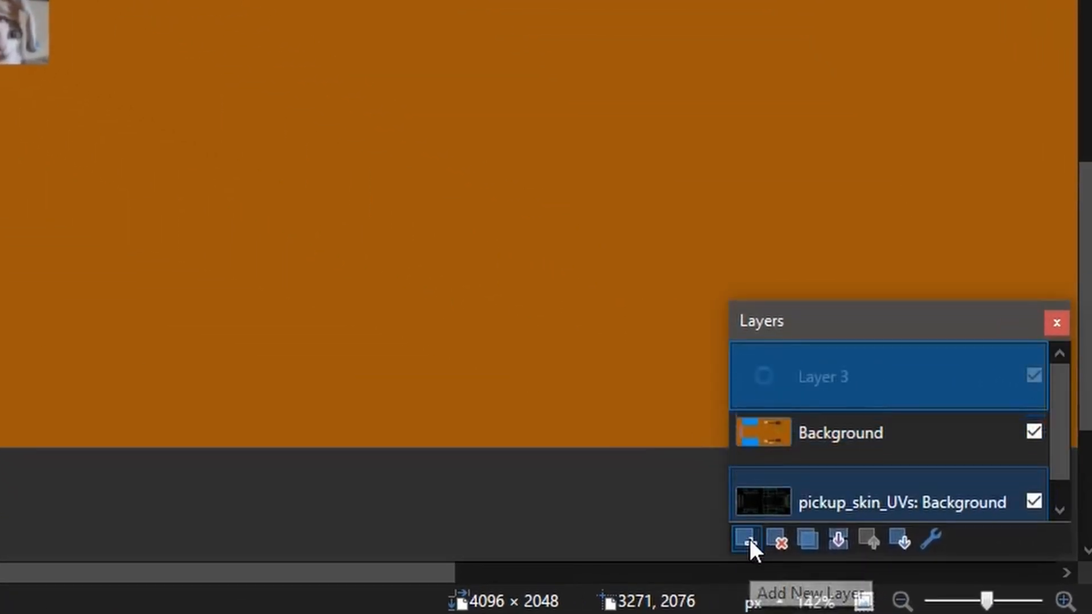
drag(820, 396, 817, 442)
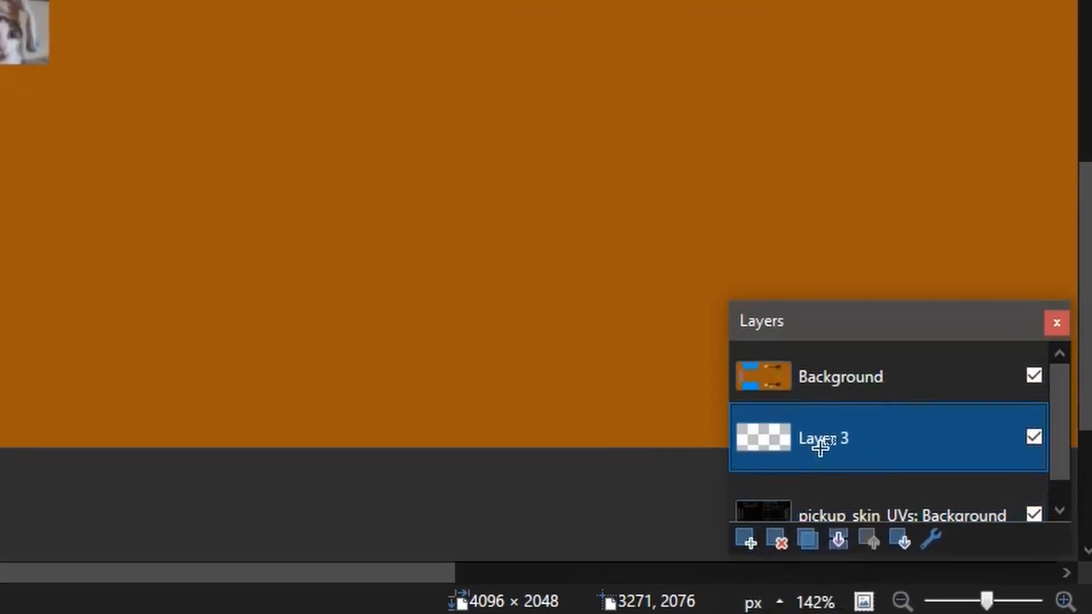
click(827, 398)
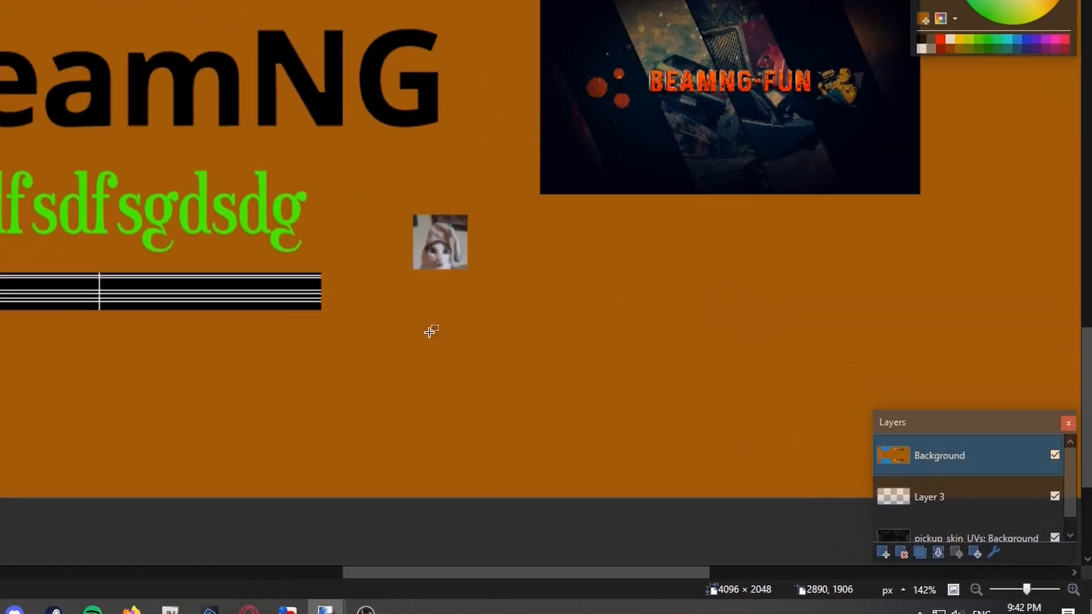
Select a 74 × 57 px area below the cat picture and stretch it to 583 × 151 px on the new layer
drag(424, 327, 509, 392)
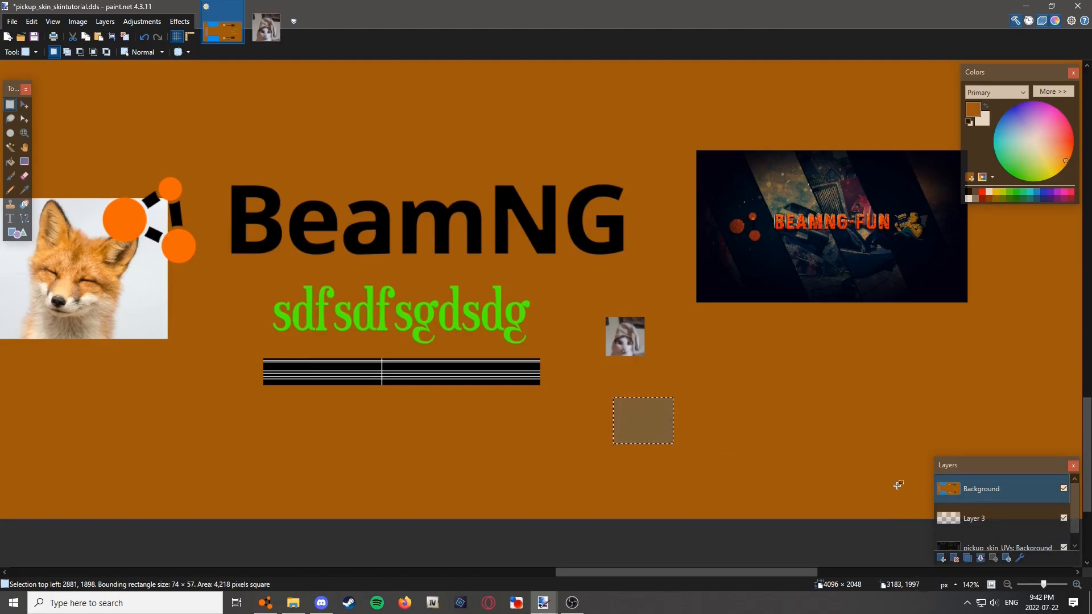
click(967, 522)
key(m)
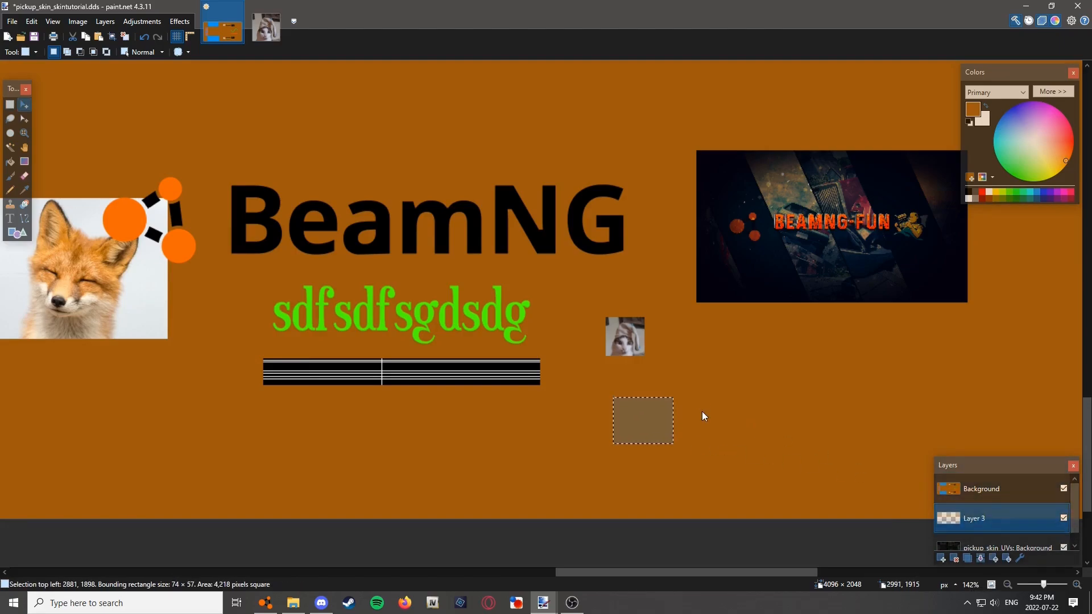
drag(613, 402, 201, 322)
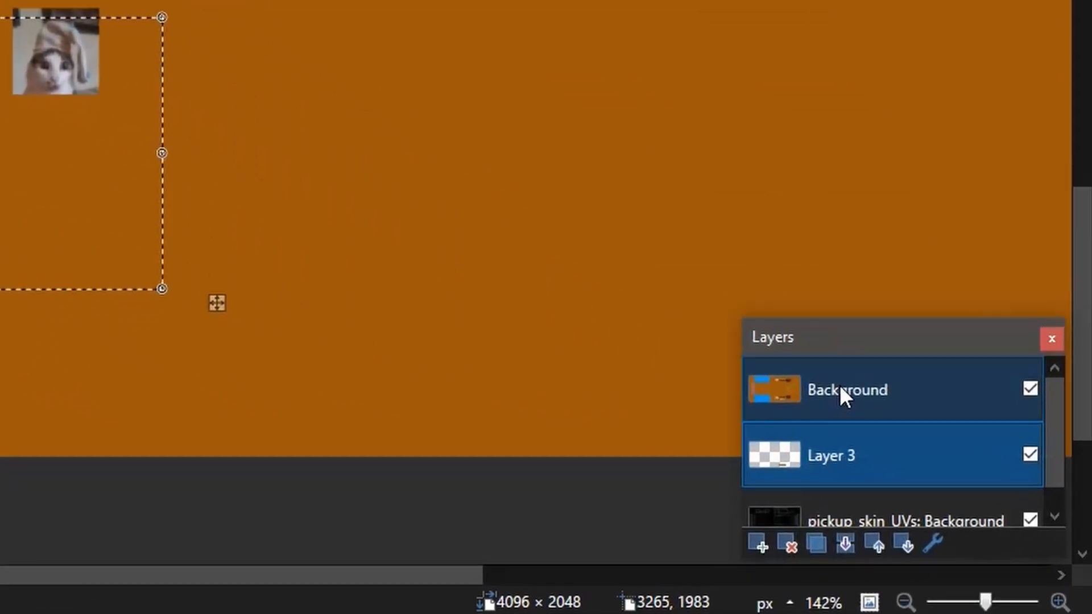
Merge the Background and new layers down onto the UV template layer and save pickup_skin_skintutorial.dds
click(978, 489)
click(794, 538)
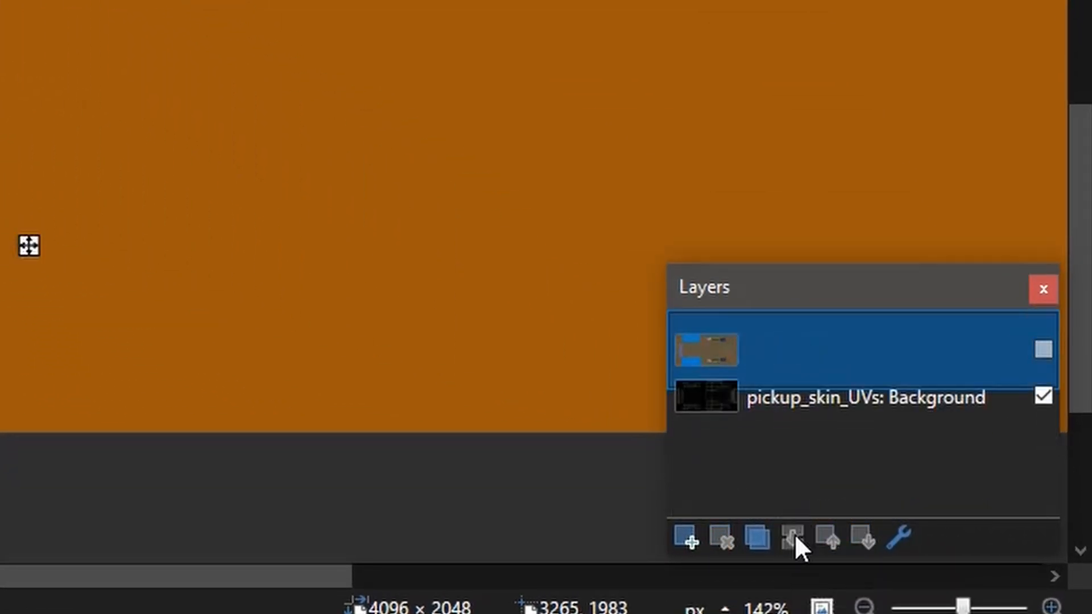
click(794, 537)
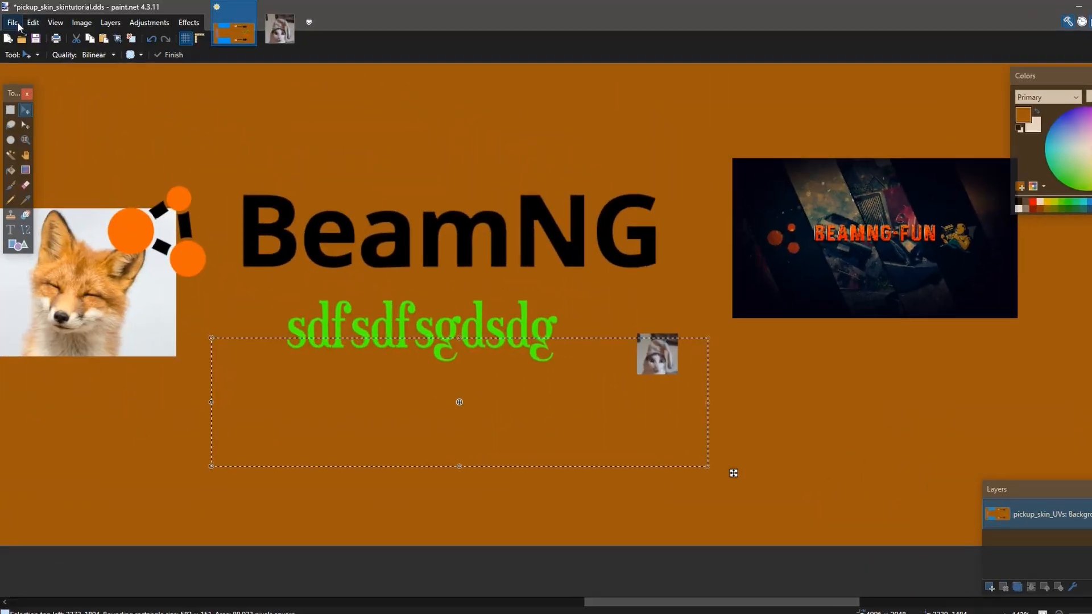
click(13, 23)
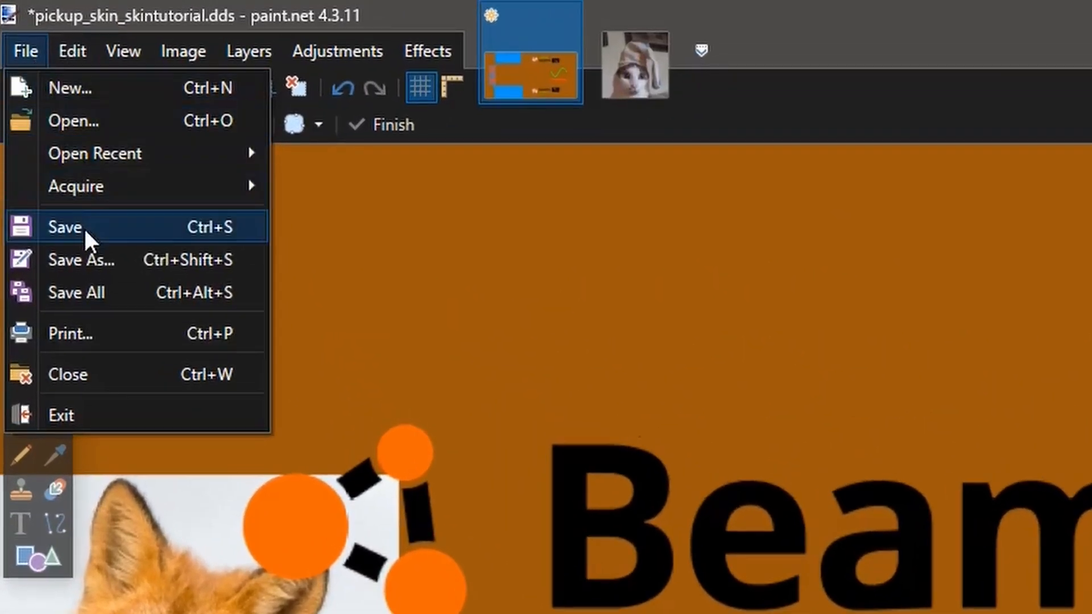
click(41, 103)
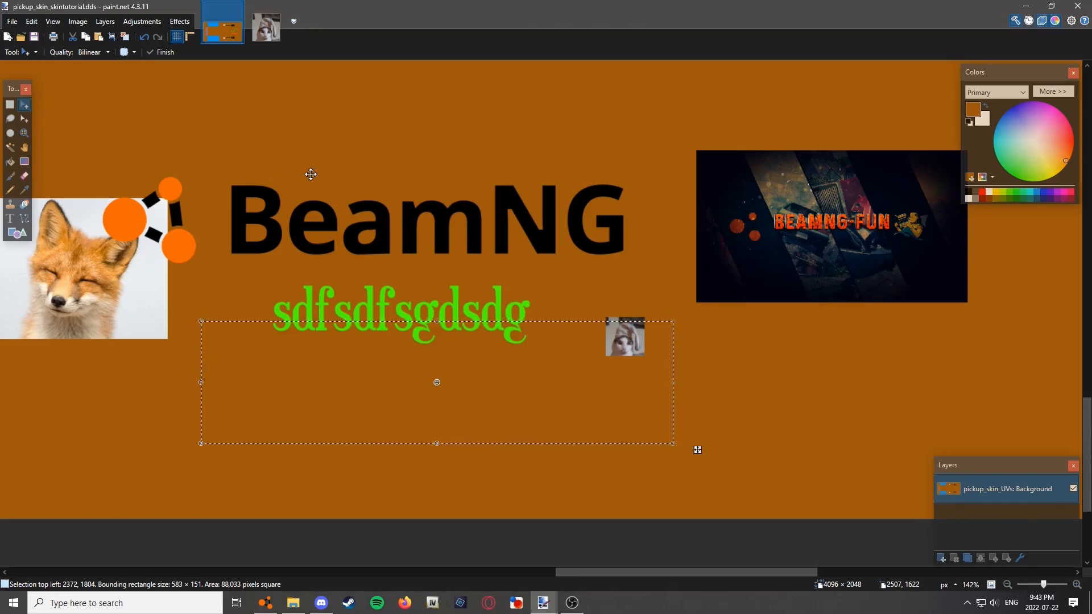
key(ctrl+shift+n)
key(ctrl+z)
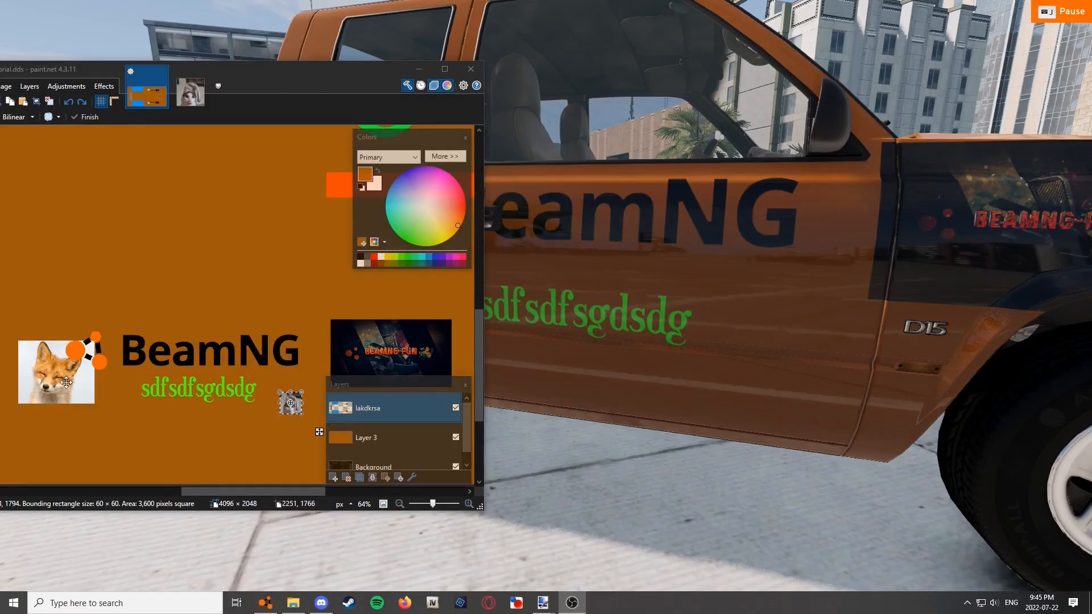
Switch to BeamNG.drive and add a roof light bar and a strapped couch load in the pickup's parts configuration
click(559, 331)
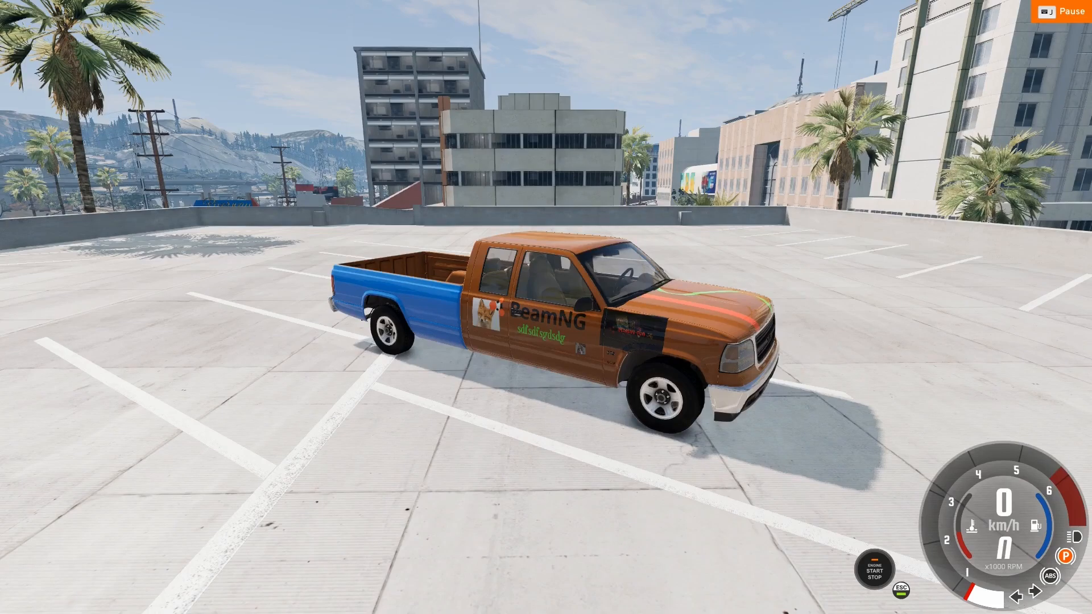
key(ctrl+e)
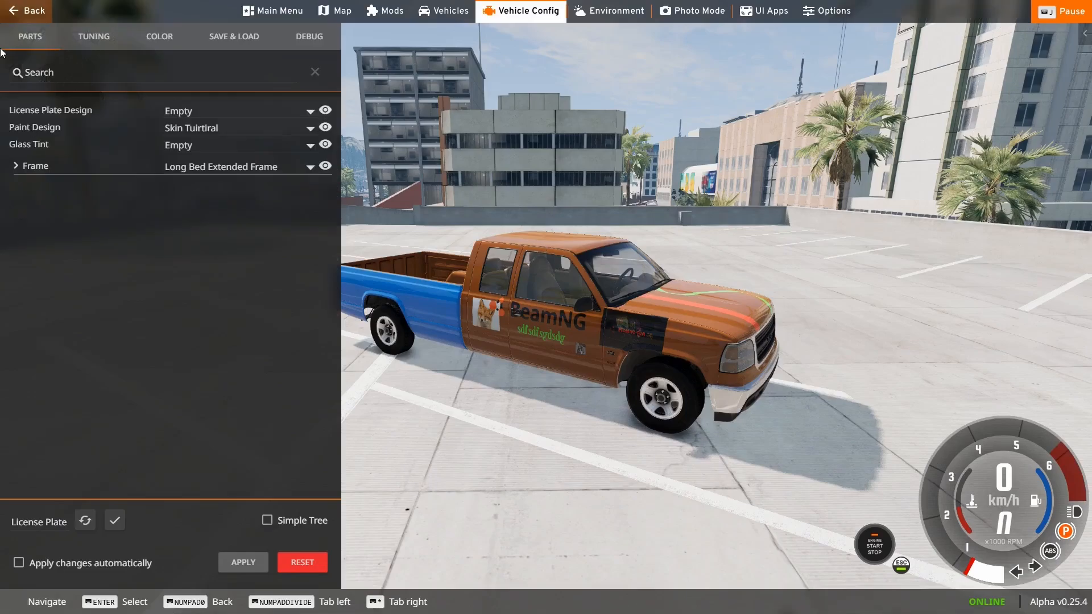
click(53, 74)
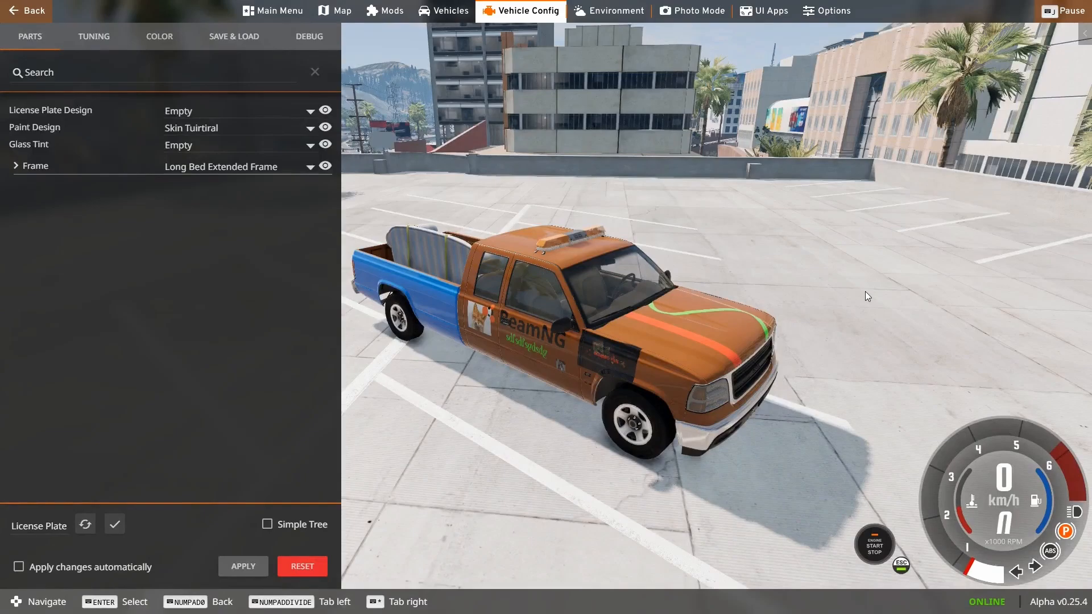
Save the pickup configuration as skintutorial and open the user configurations folder
click(234, 38)
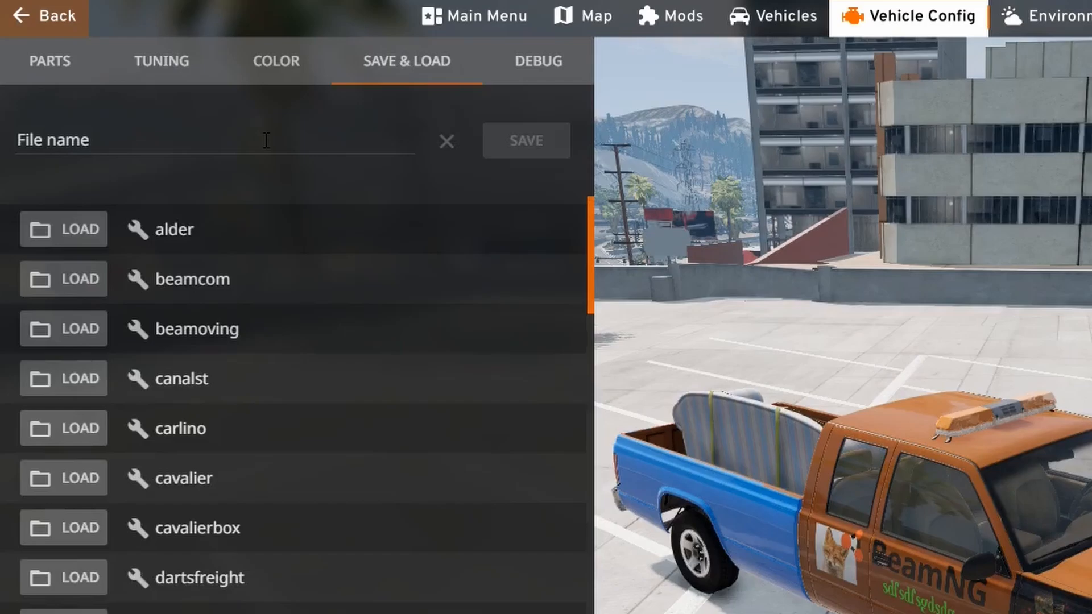
click(266, 141)
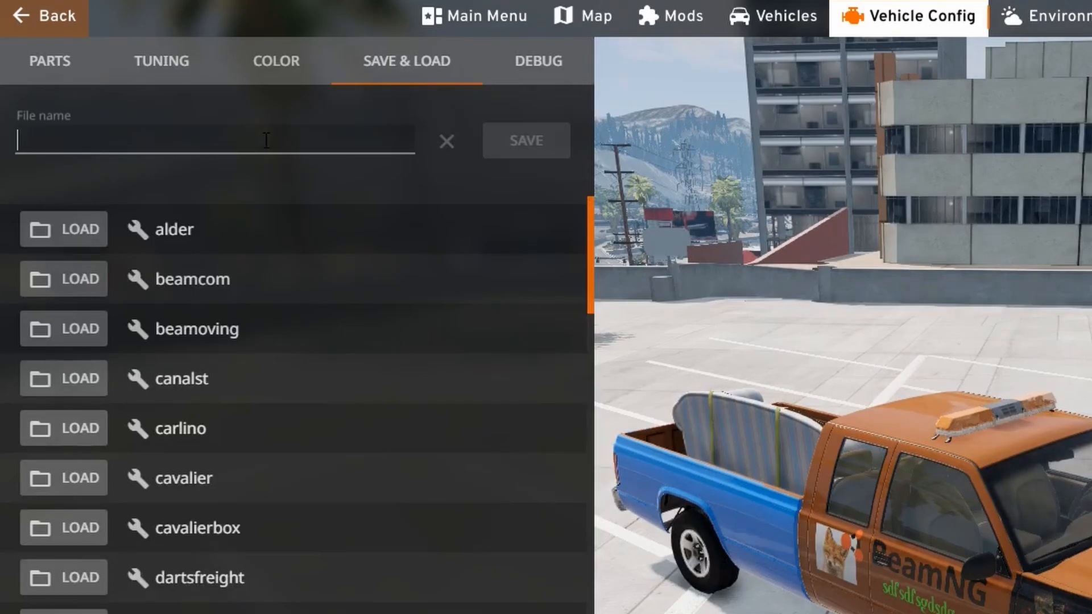
text(skintutorial)
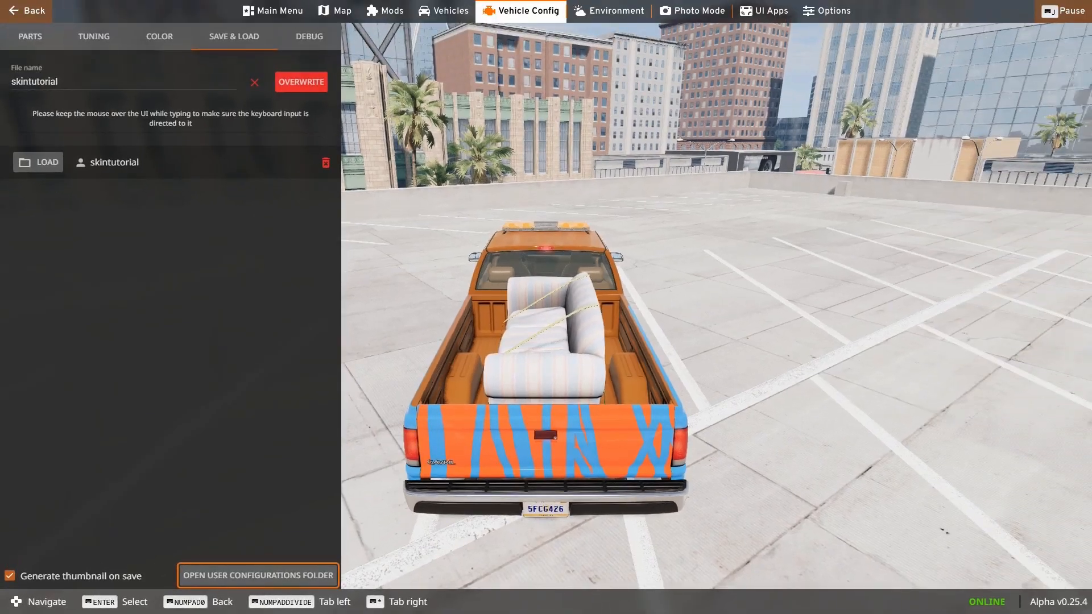
click(258, 575)
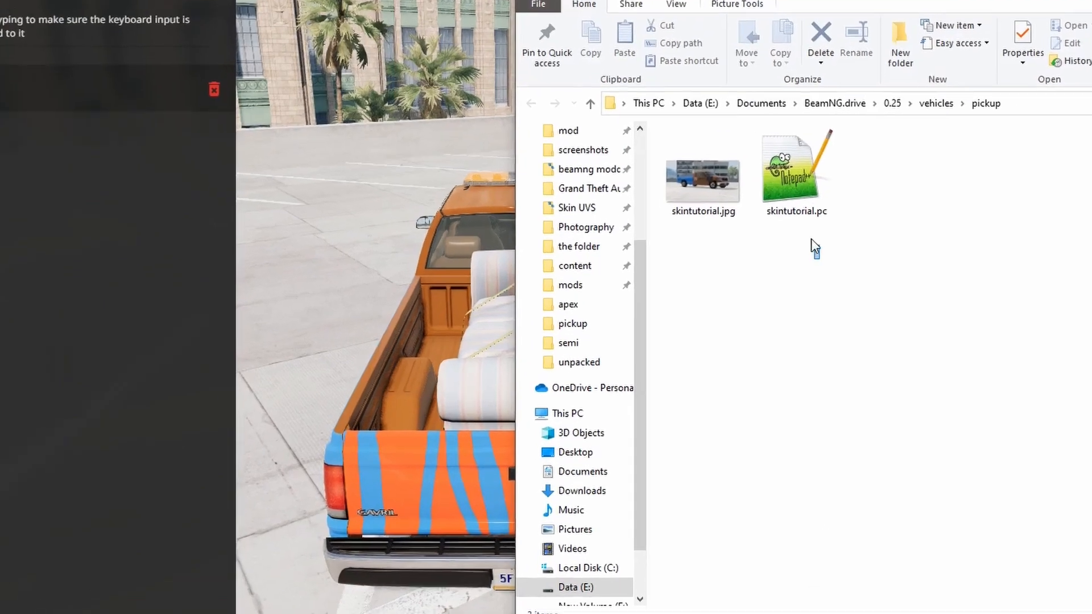
Cut skintutorial.jpg and skintutorial.pc from the user vehicles pickup folder
drag(753, 289, 663, 219)
drag(722, 115, 722, 115)
right_click(722, 115)
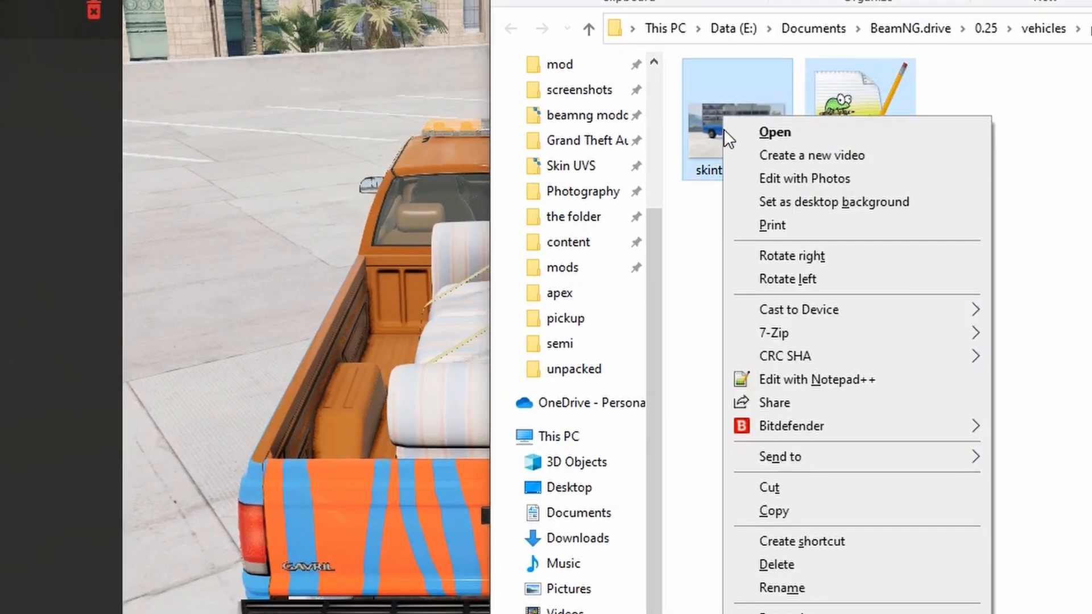
click(793, 487)
Paste the two cut configuration files into the mod's mods\unpacked\Skin Tutorial\vehicles\pickup folder
scroll(606, 346, up, 3)
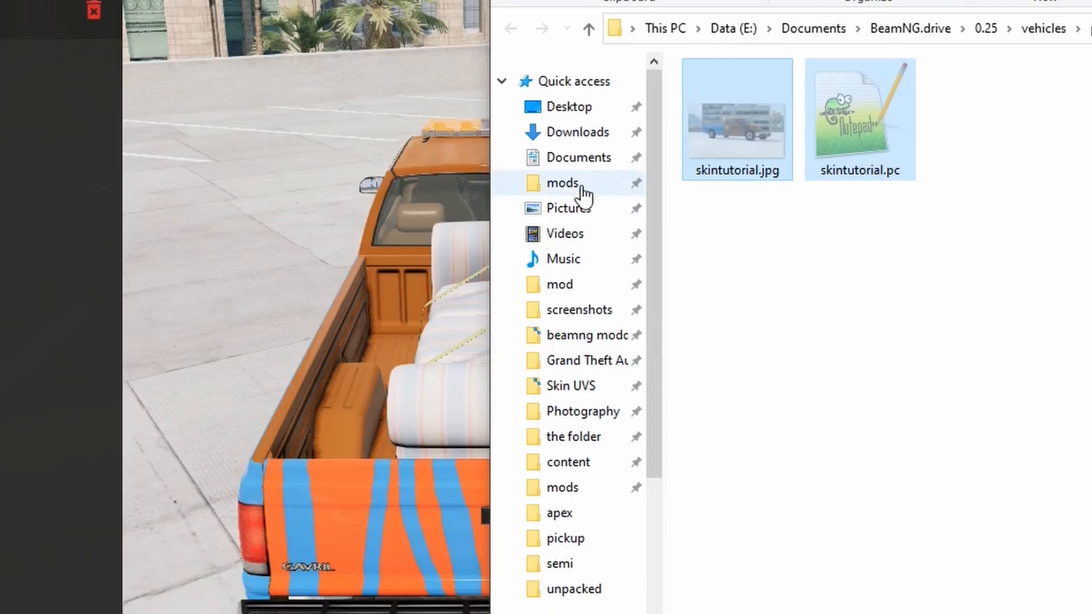
click(581, 190)
double_click(730, 116)
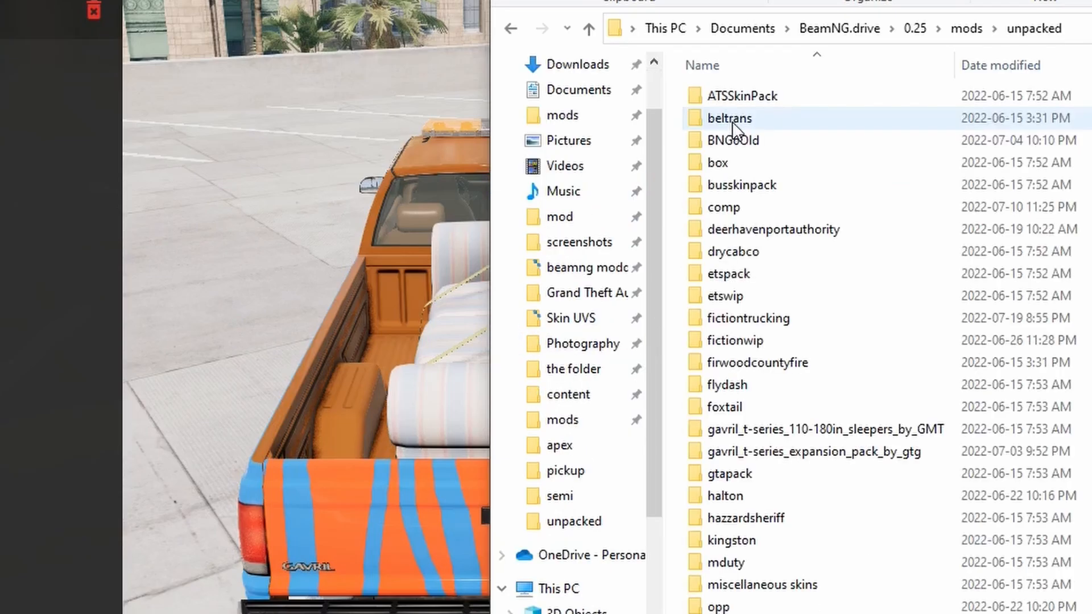
scroll(734, 126, down, 3)
click(766, 543)
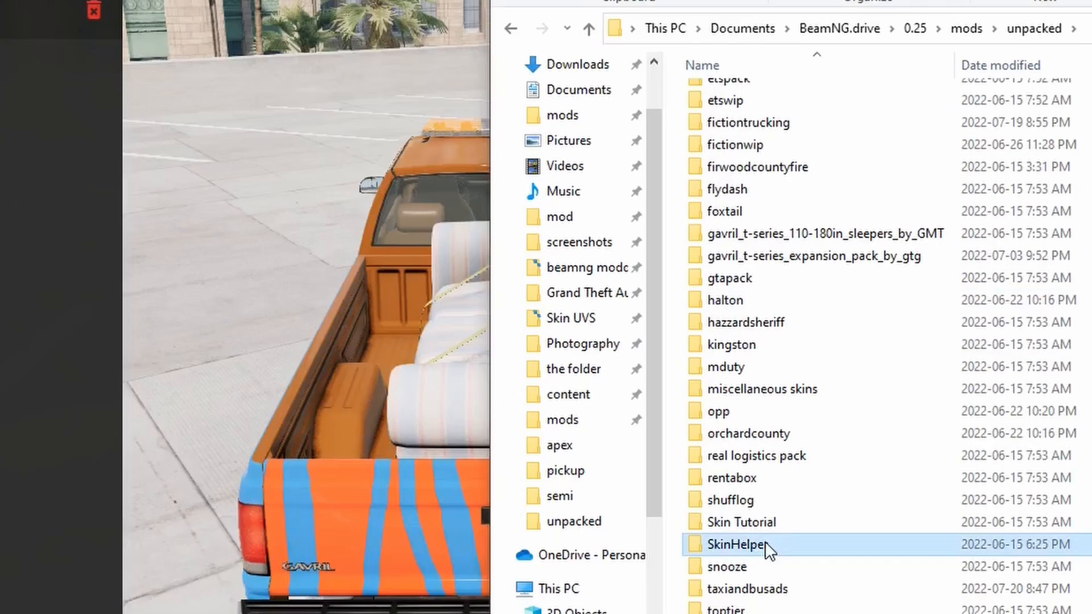
double_click(765, 543)
click(739, 94)
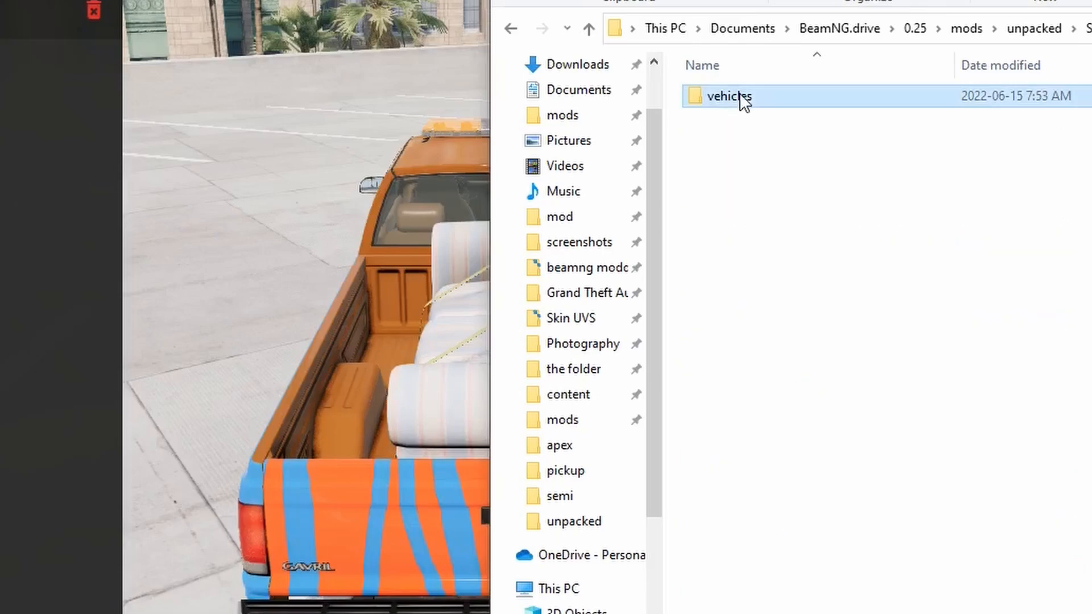
double_click(739, 93)
double_click(740, 95)
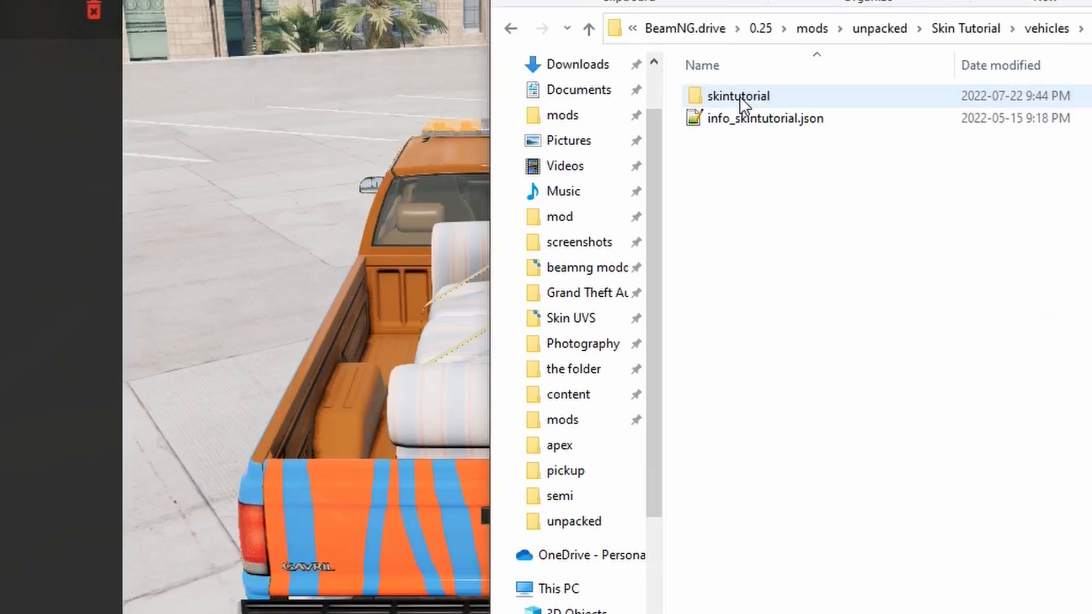
right_click(741, 183)
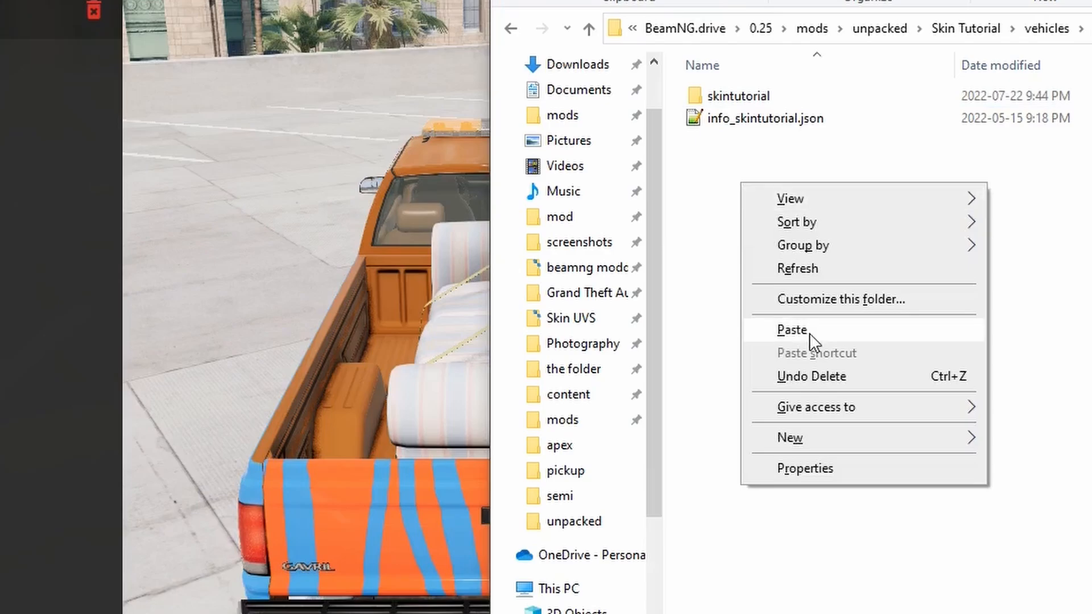
click(793, 331)
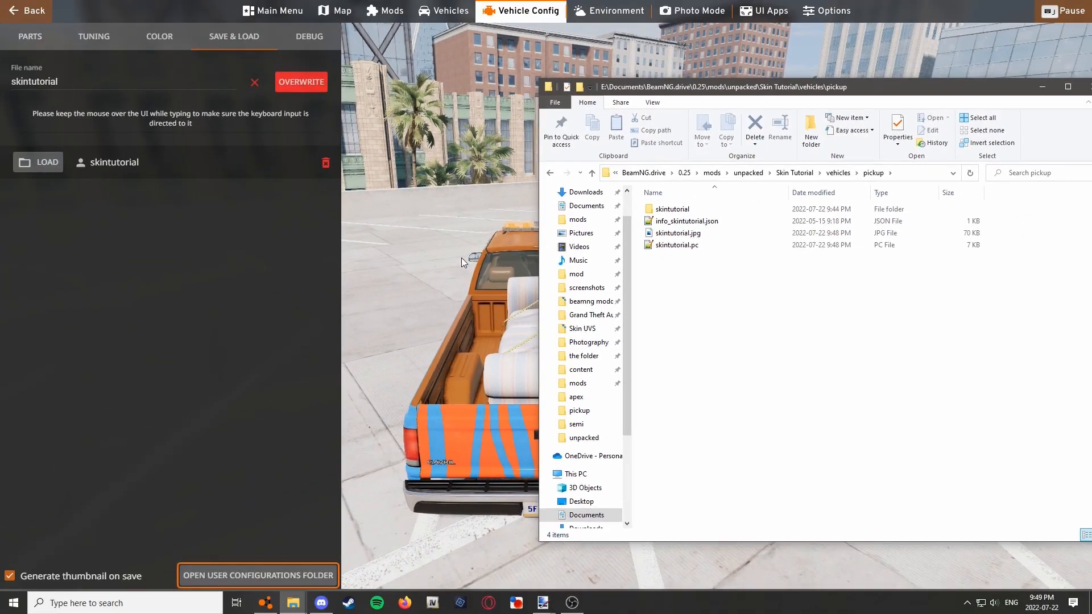
Return to BeamNG.drive and pick the Skin Tutorial configuration among the pickup's vehicle variants
click(462, 259)
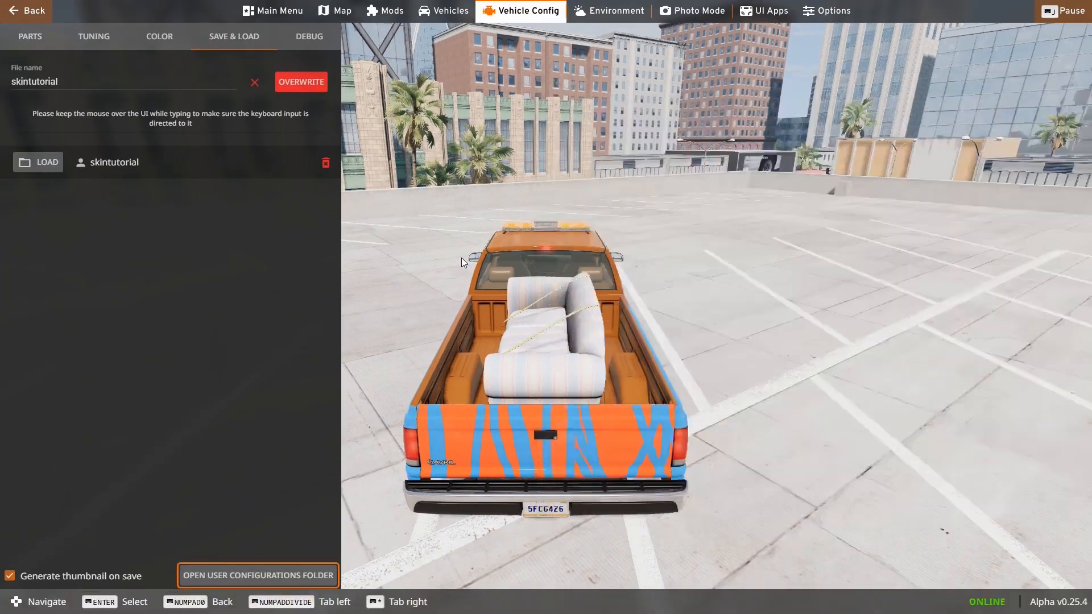
drag(462, 259, 603, 258)
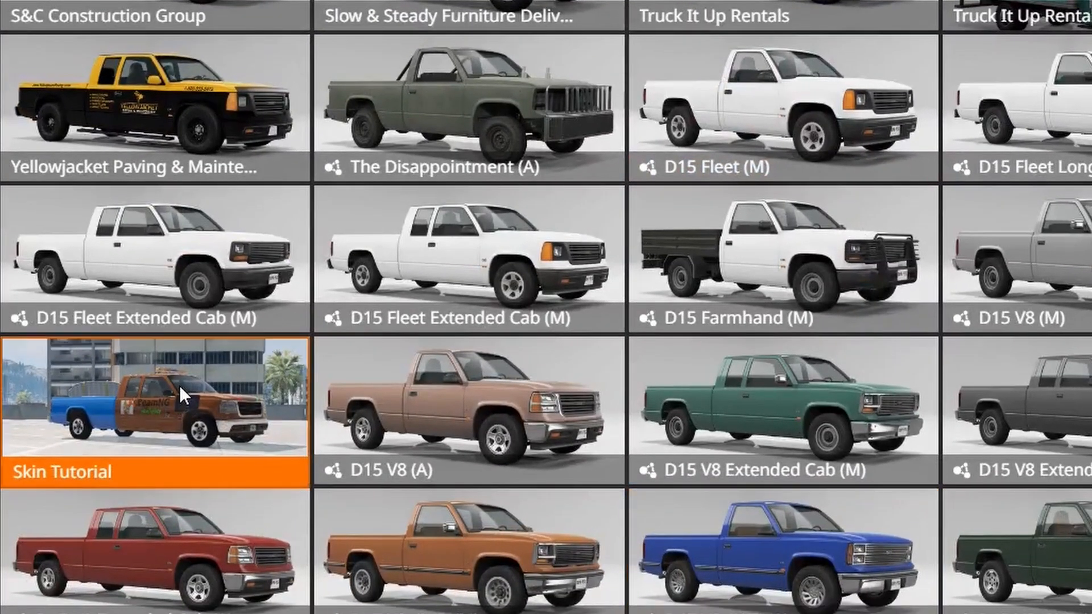
click(179, 385)
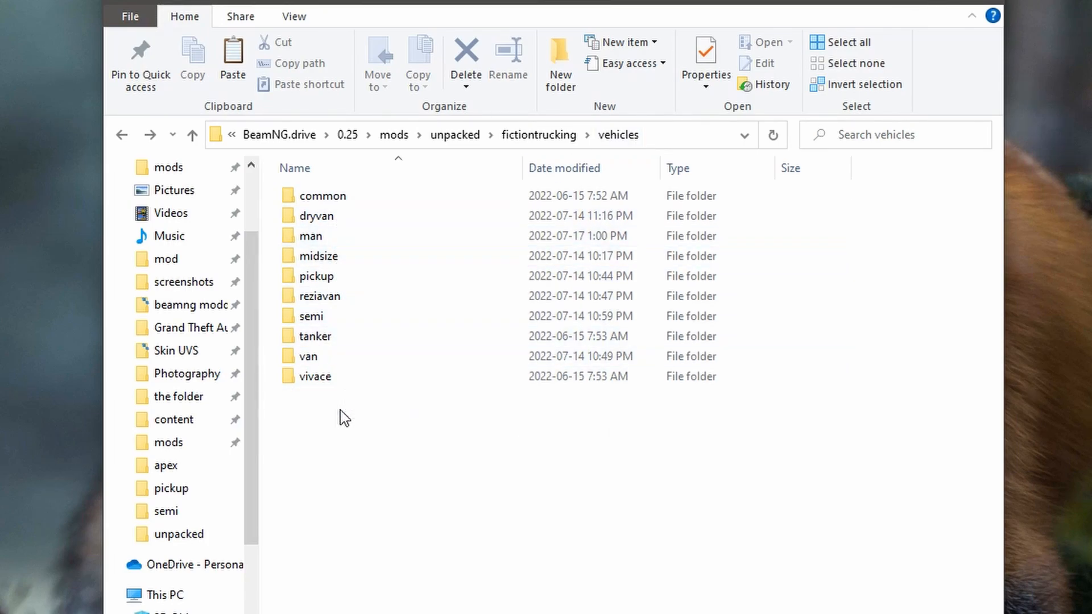
Examine the skin folders inside the fictiontrucking mod's van folder as an example of a larger skin pack
click(327, 362)
double_click(327, 362)
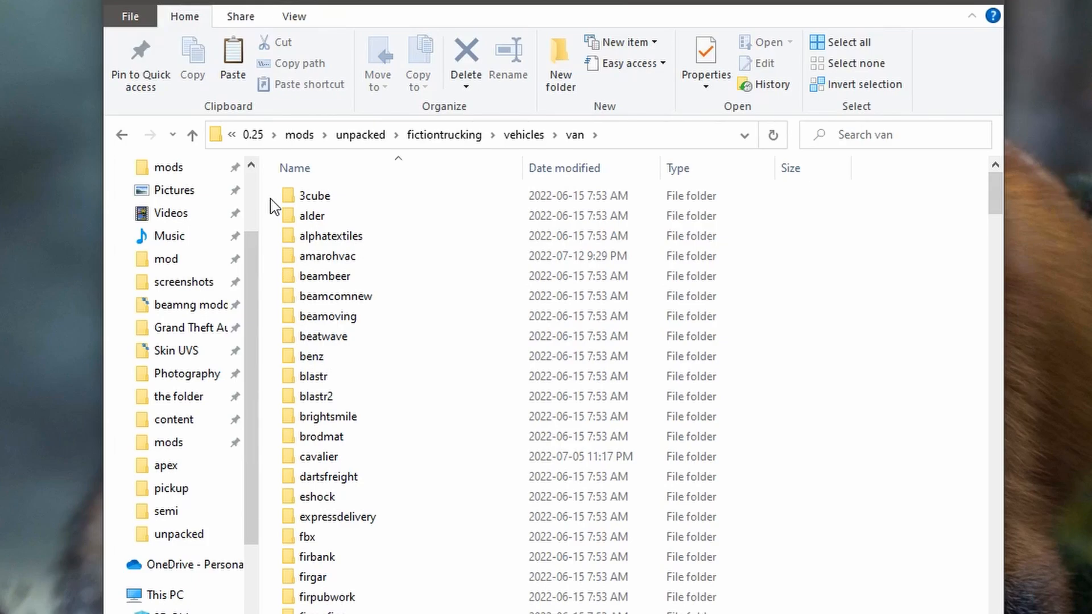
scroll(272, 206, down, 20)
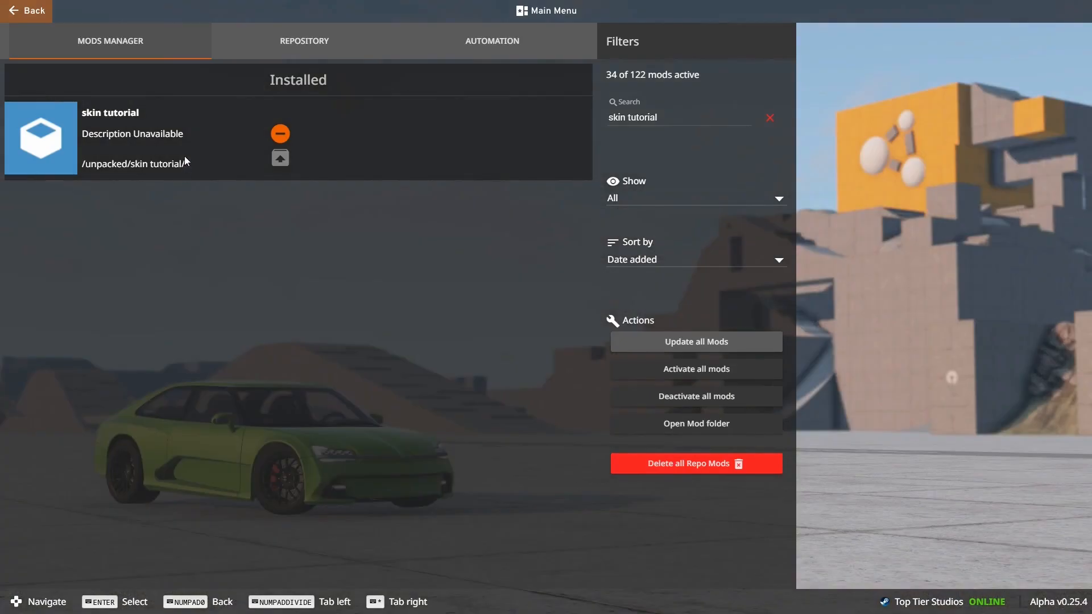
Pack the skin tutorial mod in the game's mods manager and open its folder under mods\unpacked in File Explorer
click(179, 133)
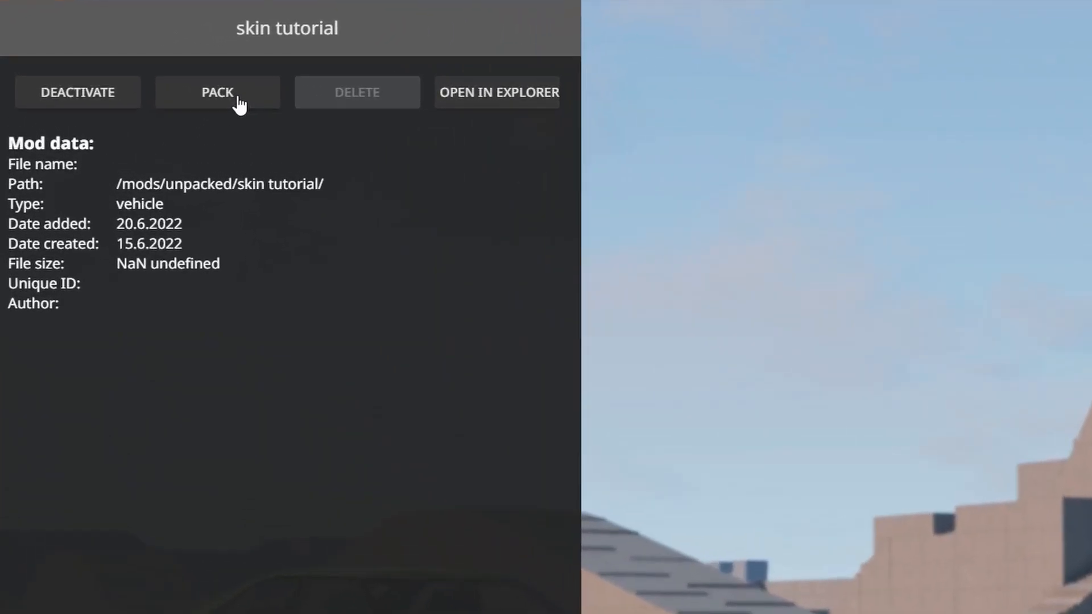
click(154, 85)
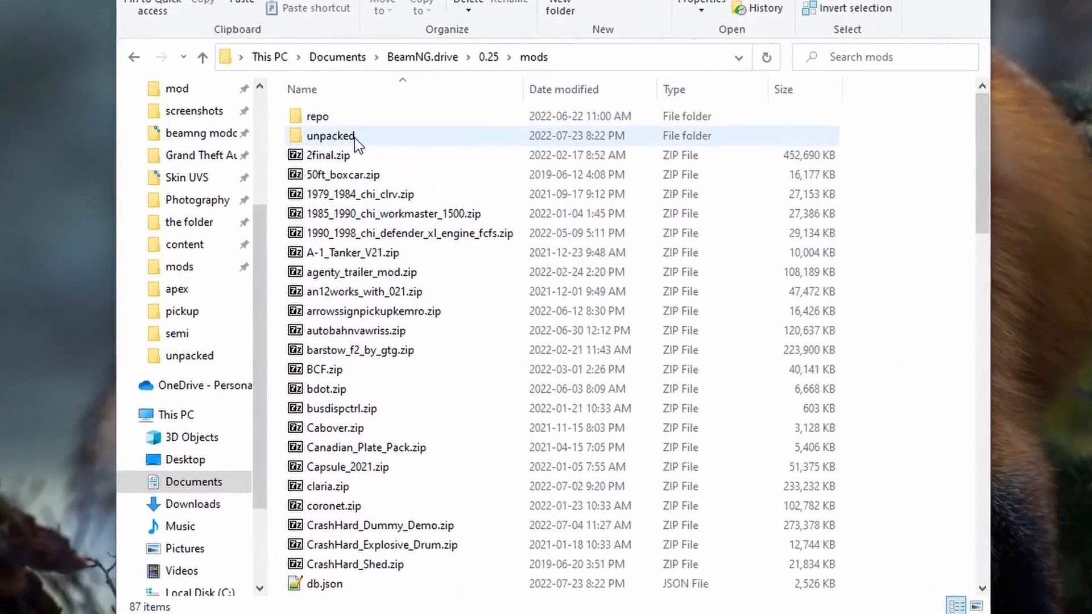
double_click(426, 228)
scroll(346, 222, down, 4)
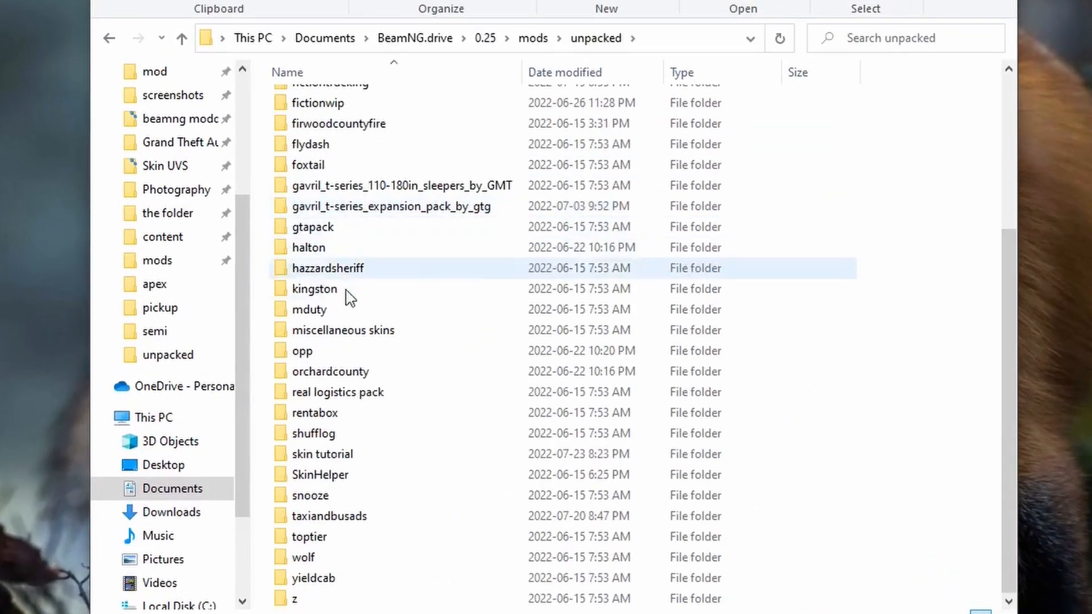
double_click(384, 455)
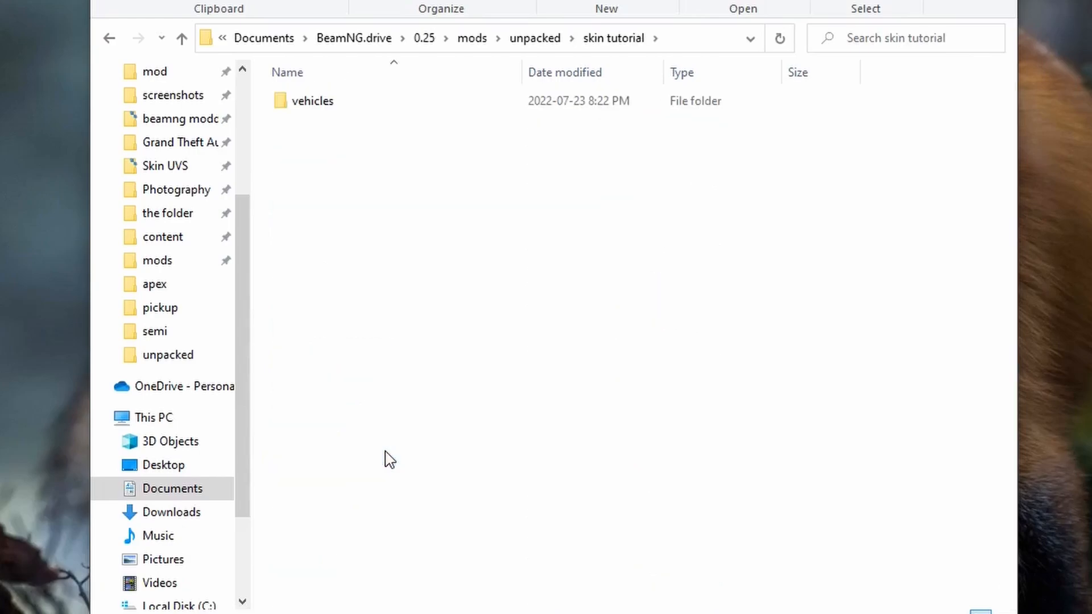
Compress the vehicles folder into a zip archive named Skin Tutorial.zip and move the archive into the mods folder
right_click(312, 105)
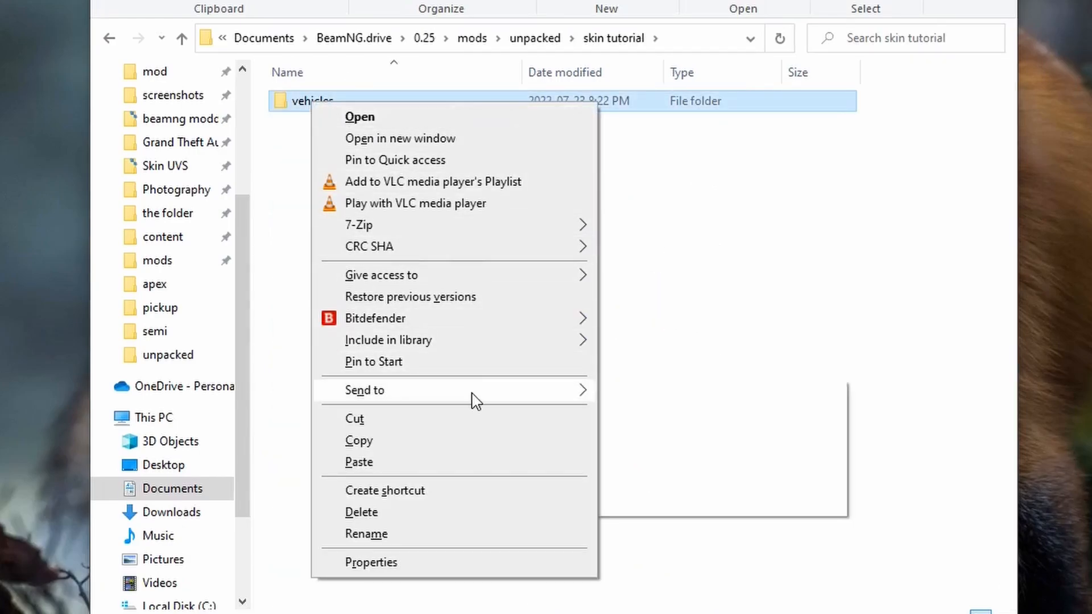
mouse_move(477, 400)
click(656, 416)
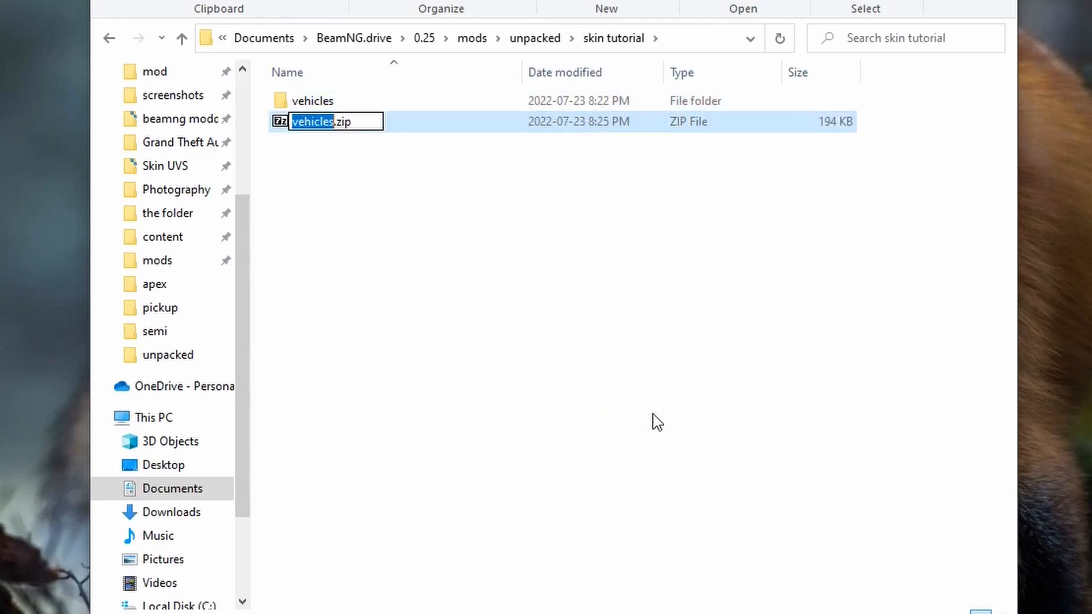
text(Skin Tutorial)
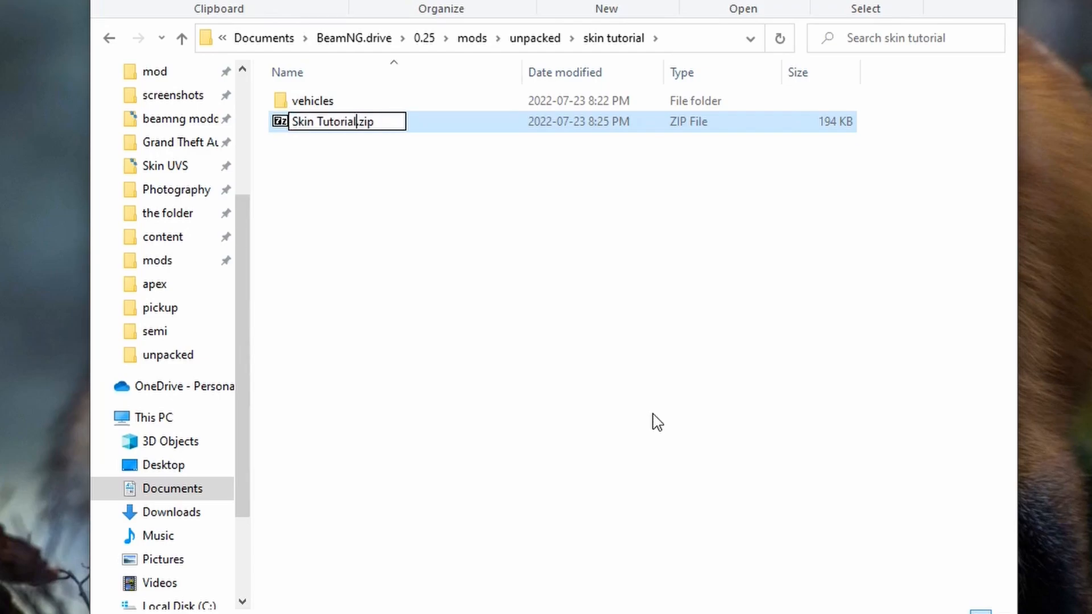
key(Return)
scroll(202, 361, up, 3)
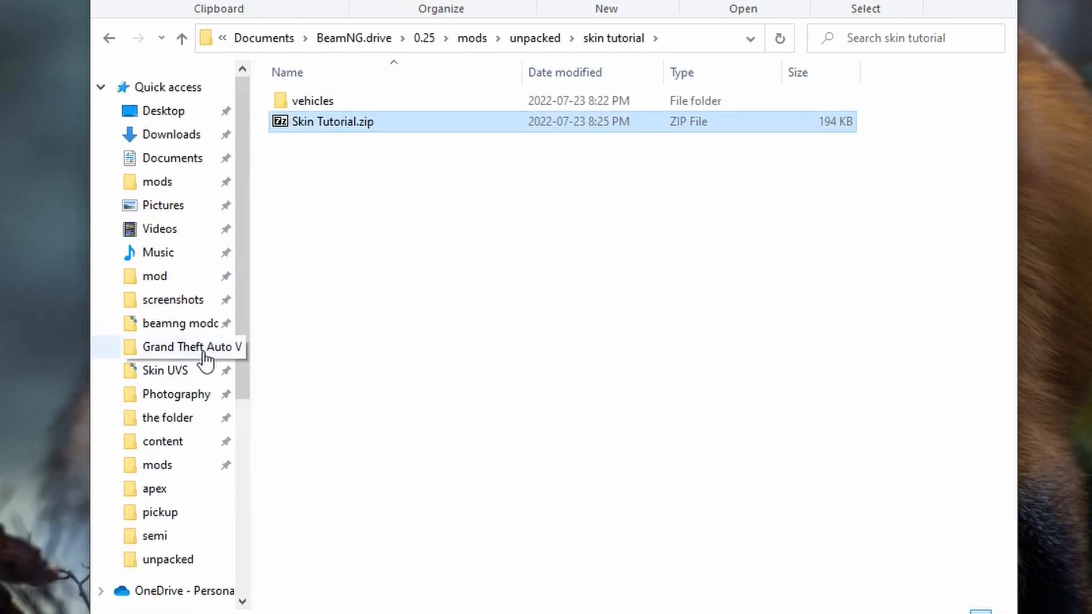
drag(317, 128, 160, 184)
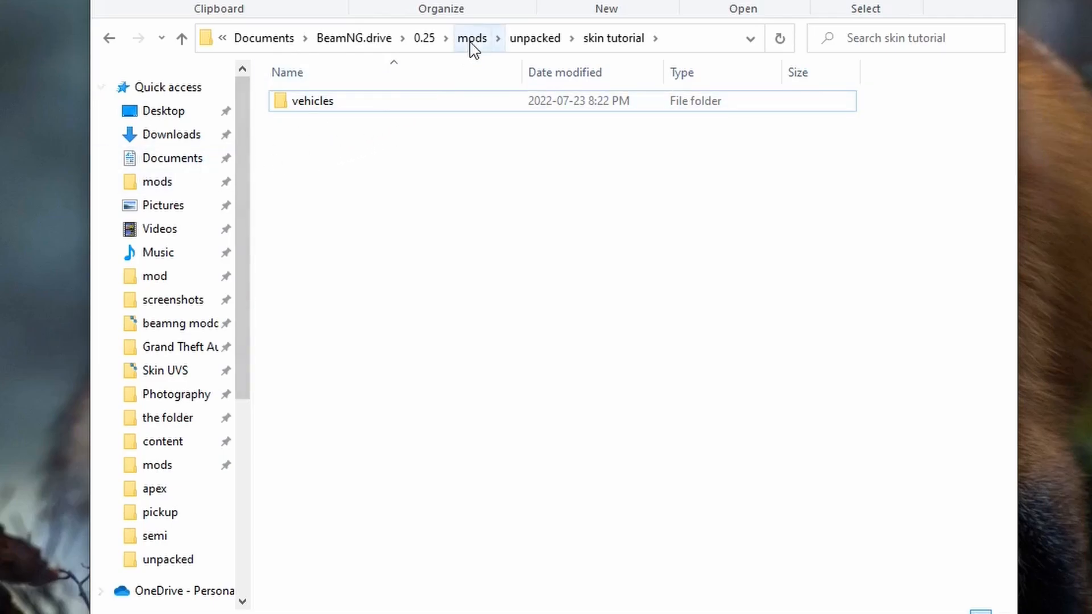
Delete the leftover skin tutorial folder from the mods\unpacked folder
click(532, 40)
right_click(347, 454)
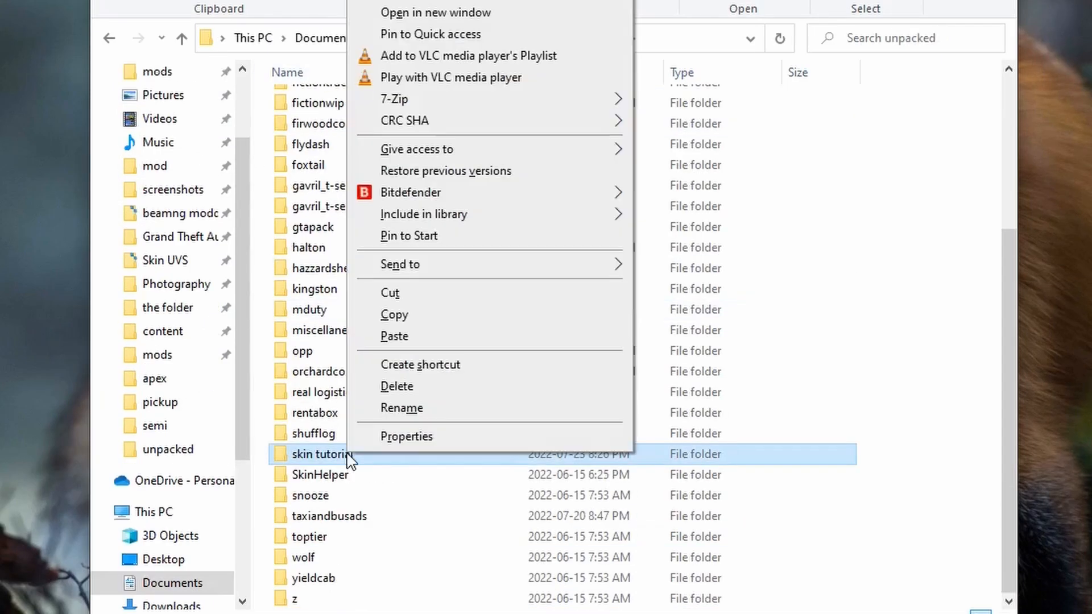
click(397, 387)
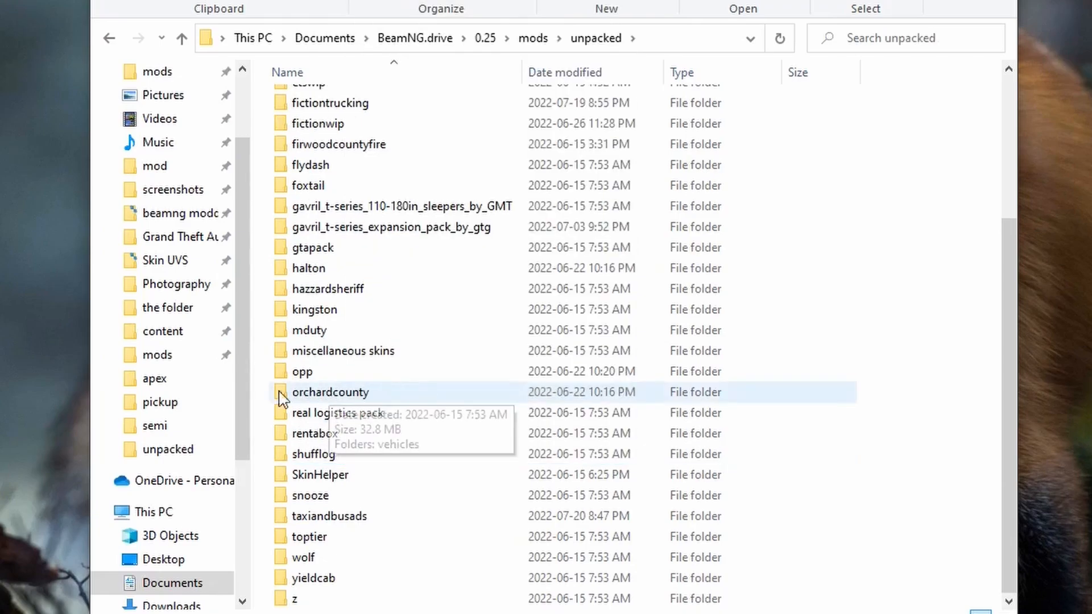